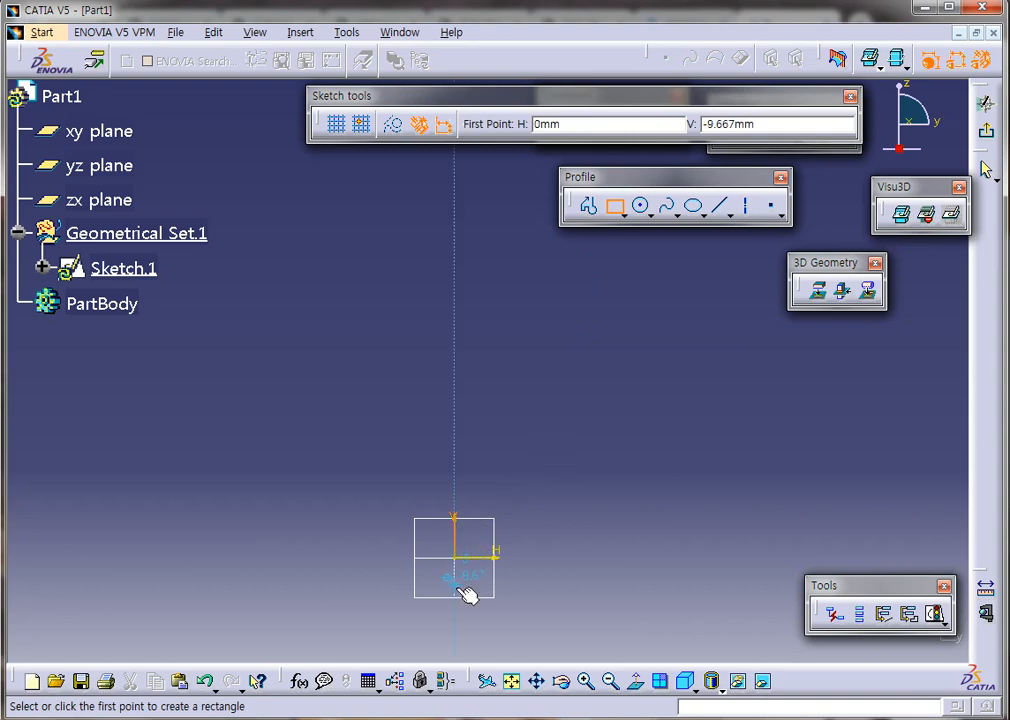
# - Sketch a rectangle about 87 mm wide and 75 mm high, with its base on the horizontal axis and straddling the origin
pyautogui.click(613, 205)
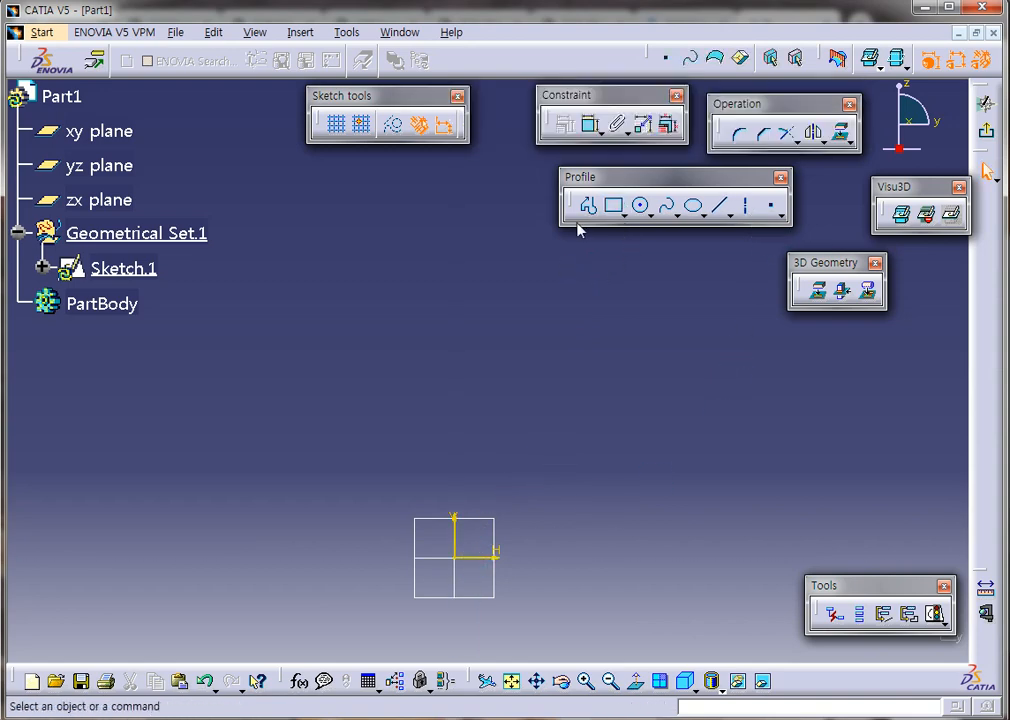
pyautogui.moveTo(624, 325)
pyautogui.mouseDown(button='middle')
pyautogui.moveTo(518, 431)
pyautogui.moveTo(527, 428)
pyautogui.mouseUp(button='middle')
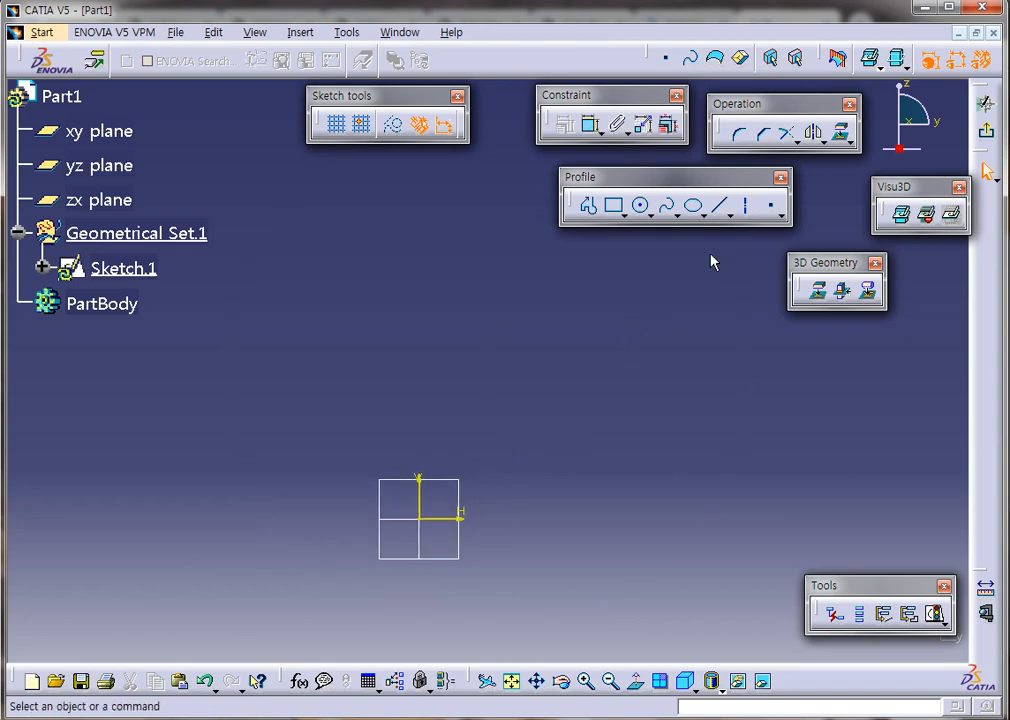
pyautogui.click(613, 205)
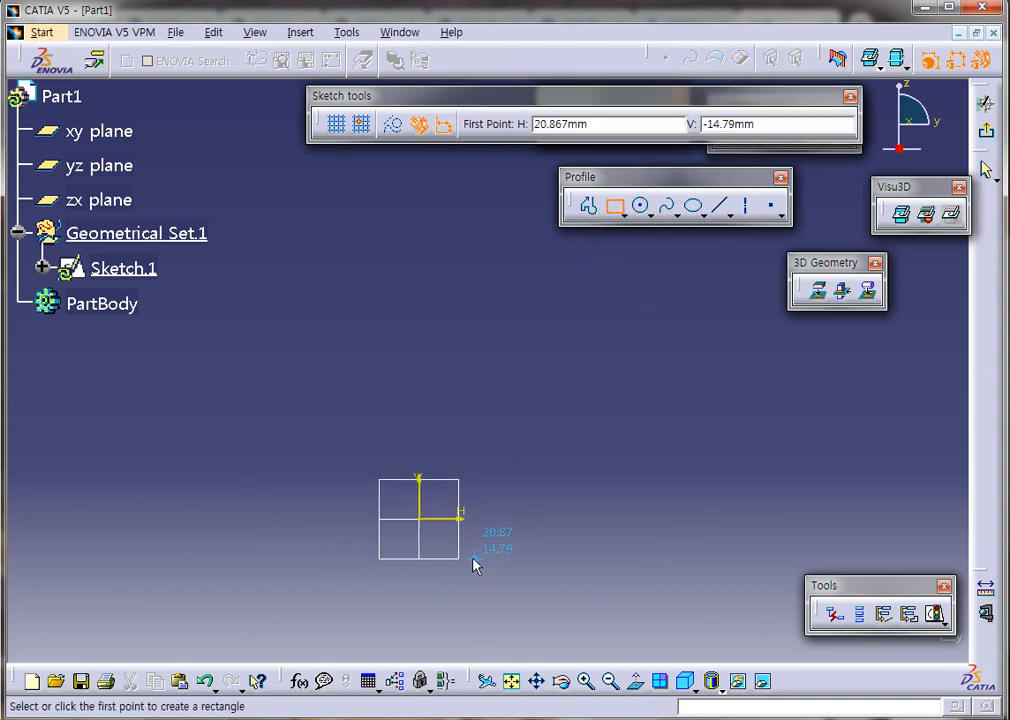
pyautogui.click(487, 513)
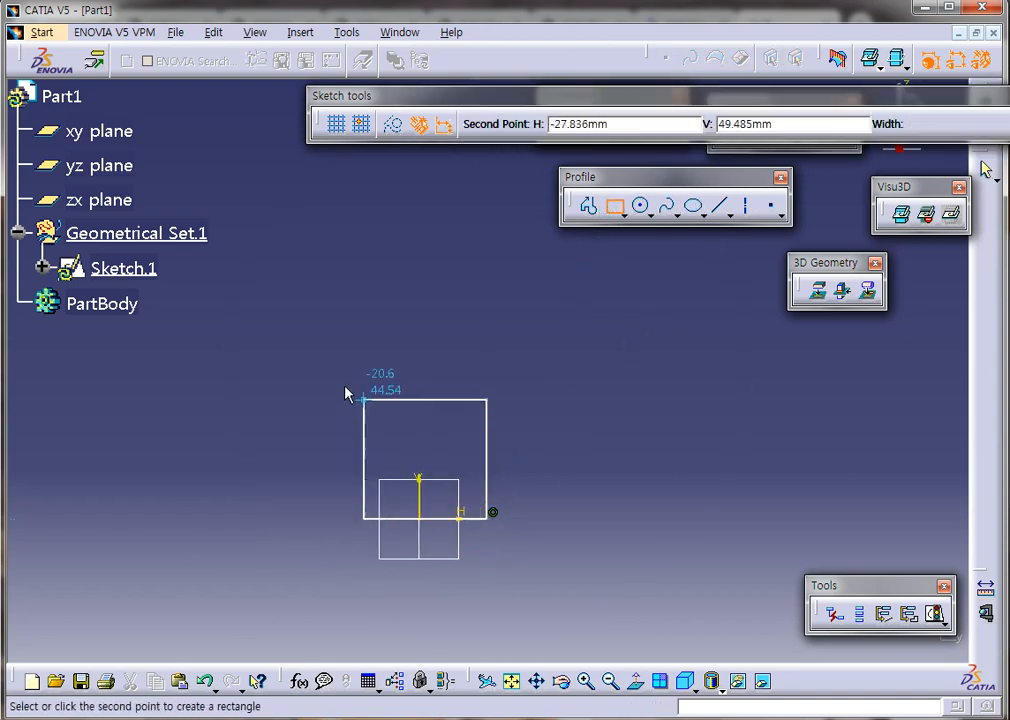
pyautogui.click(343, 316)
pyautogui.moveTo(493, 420); pyautogui.dragTo(536, 419)
pyautogui.moveTo(345, 432); pyautogui.dragTo(303, 428)
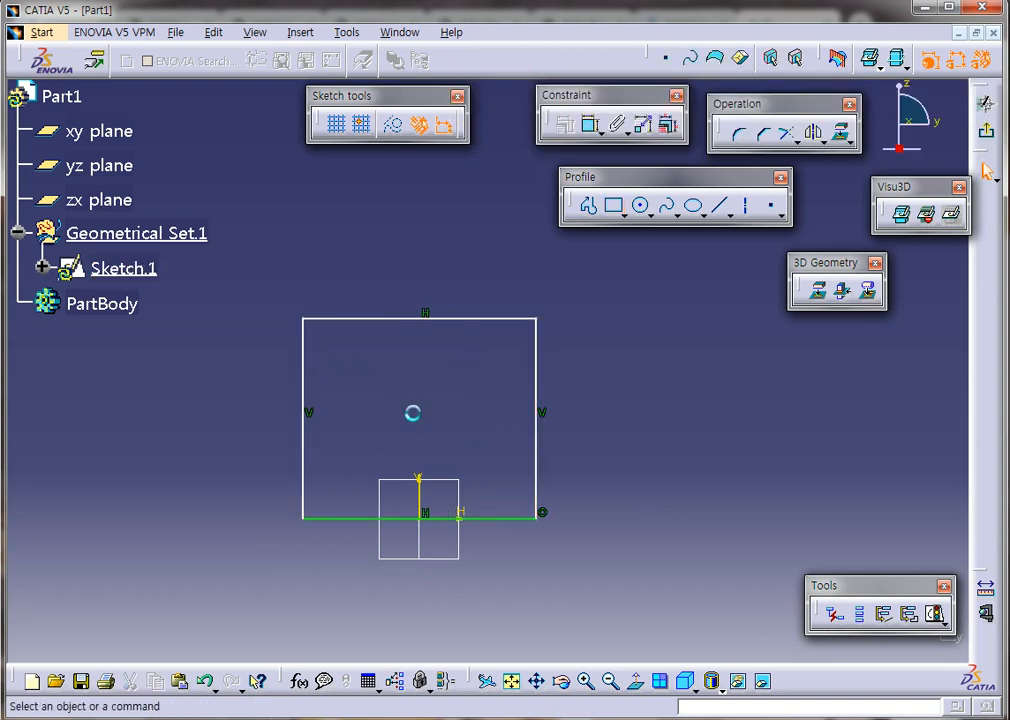
pyautogui.moveTo(585, 400)
pyautogui.mouseDown(button='middle')
pyautogui.moveTo(615, 383)
pyautogui.moveTo(601, 446)
pyautogui.moveTo(582, 417)
pyautogui.moveTo(591, 395)
pyautogui.moveTo(607, 412)
pyautogui.mouseUp(button='middle')
pyautogui.moveTo(674, 503); pyautogui.dragTo(670, 517, button='middle')
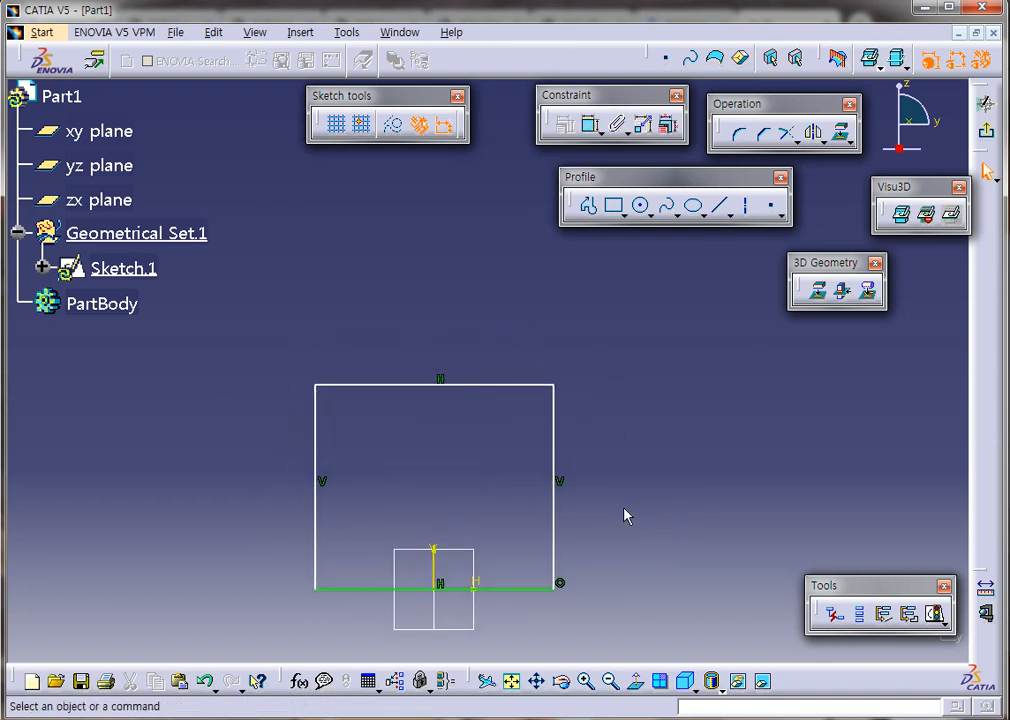
# - Draw a vertical line about 130 mm long from the origin up past the rectangle and make it a construction element
pyautogui.click(720, 205)
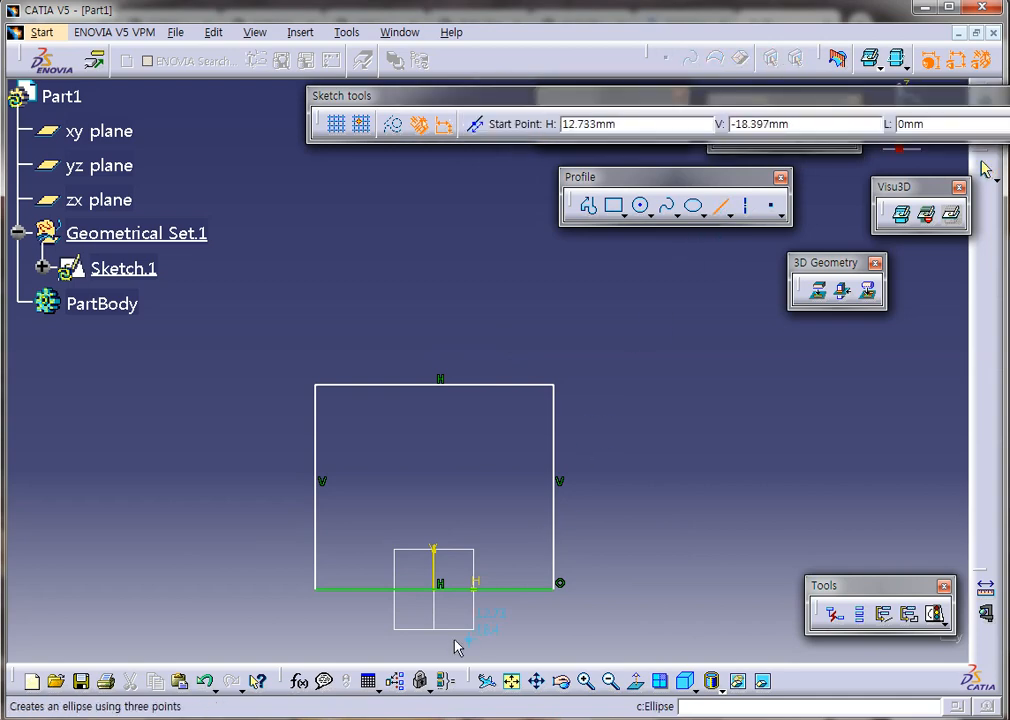
pyautogui.click(436, 585)
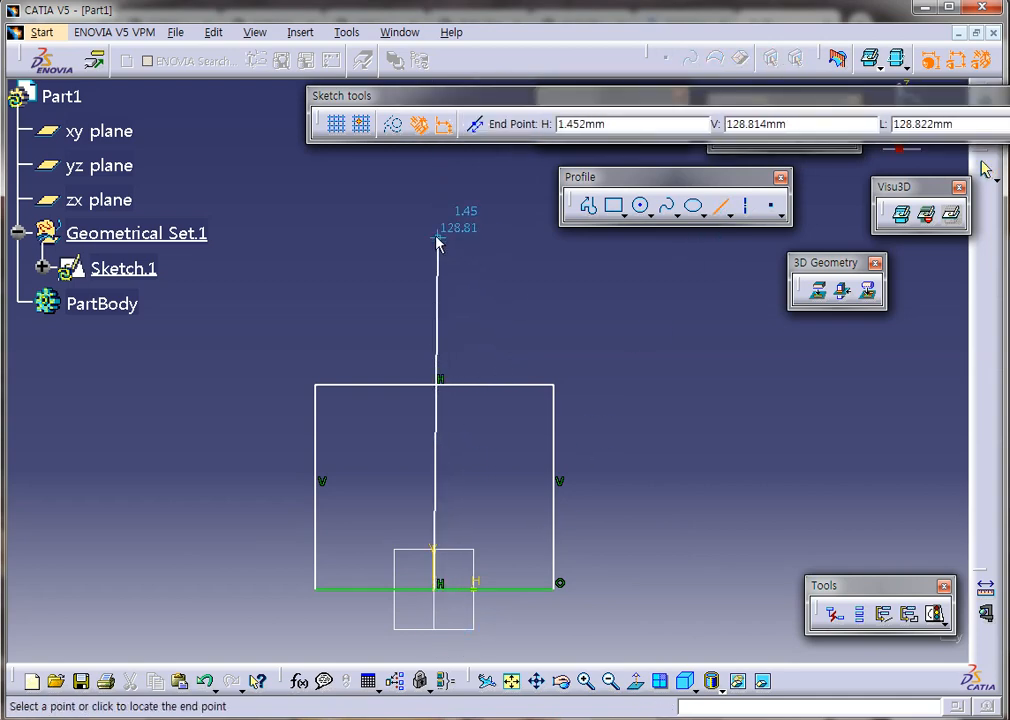
pyautogui.click(433, 231)
pyautogui.click(393, 124)
pyautogui.click(740, 462)
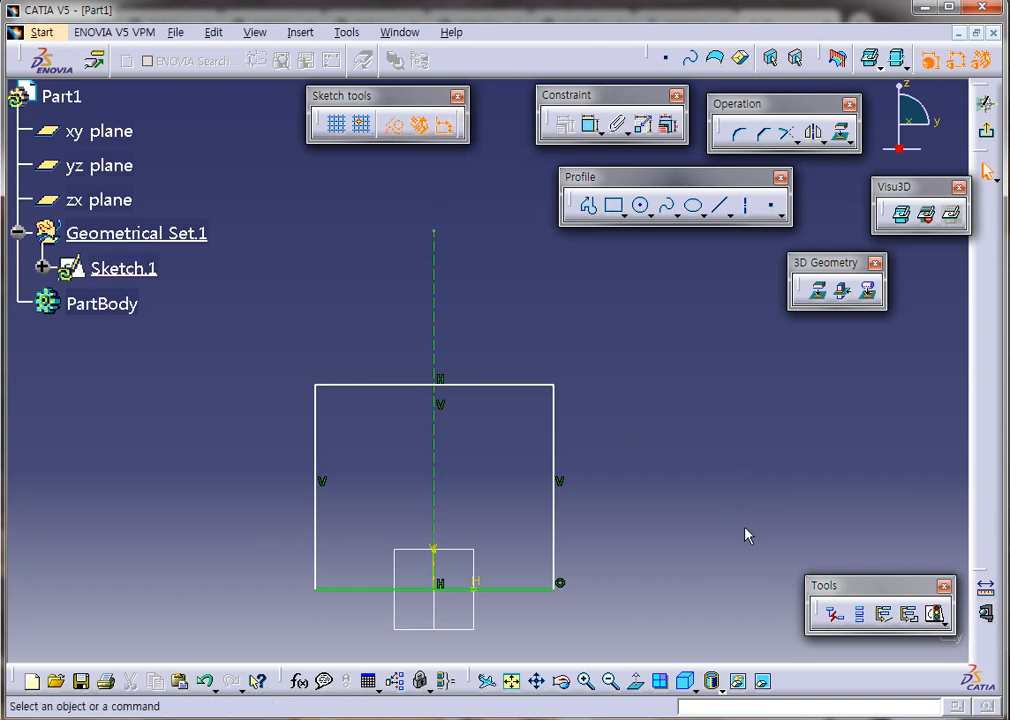
# - Constrain the rectangle's two vertical sides to be symmetric about the vertical construction line
pyautogui.moveTo(618, 364); pyautogui.dragTo(624, 378, button='middle')
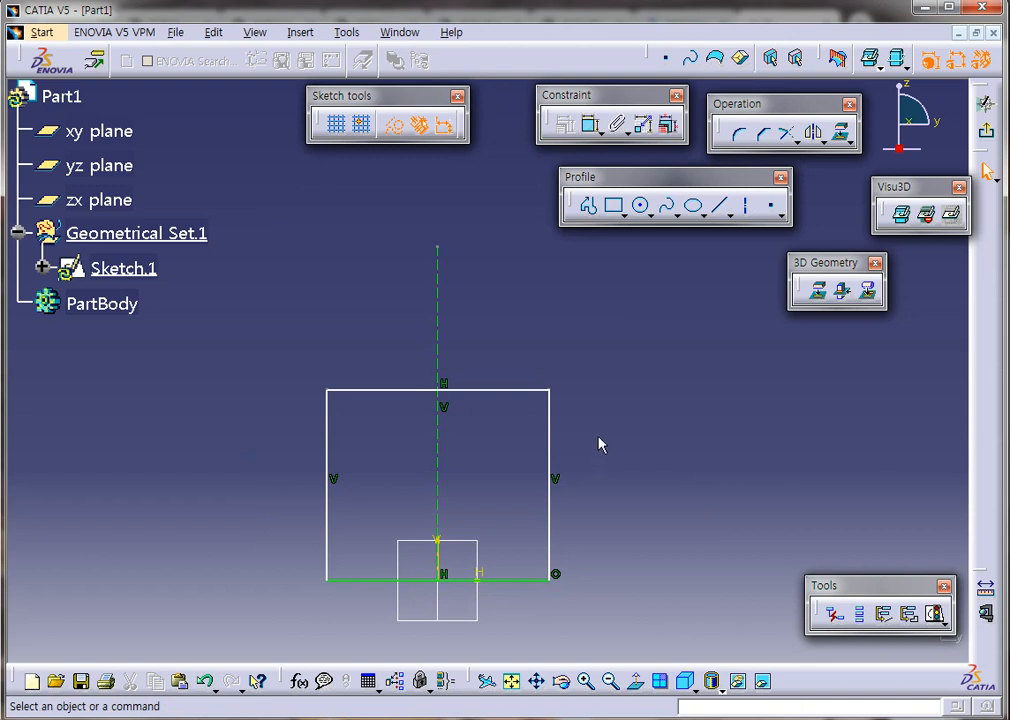
pyautogui.moveTo(632, 433)
pyautogui.mouseDown(button='middle')
pyautogui.moveTo(638, 415)
pyautogui.moveTo(631, 424)
pyautogui.moveTo(645, 435)
pyautogui.mouseUp(button='middle')
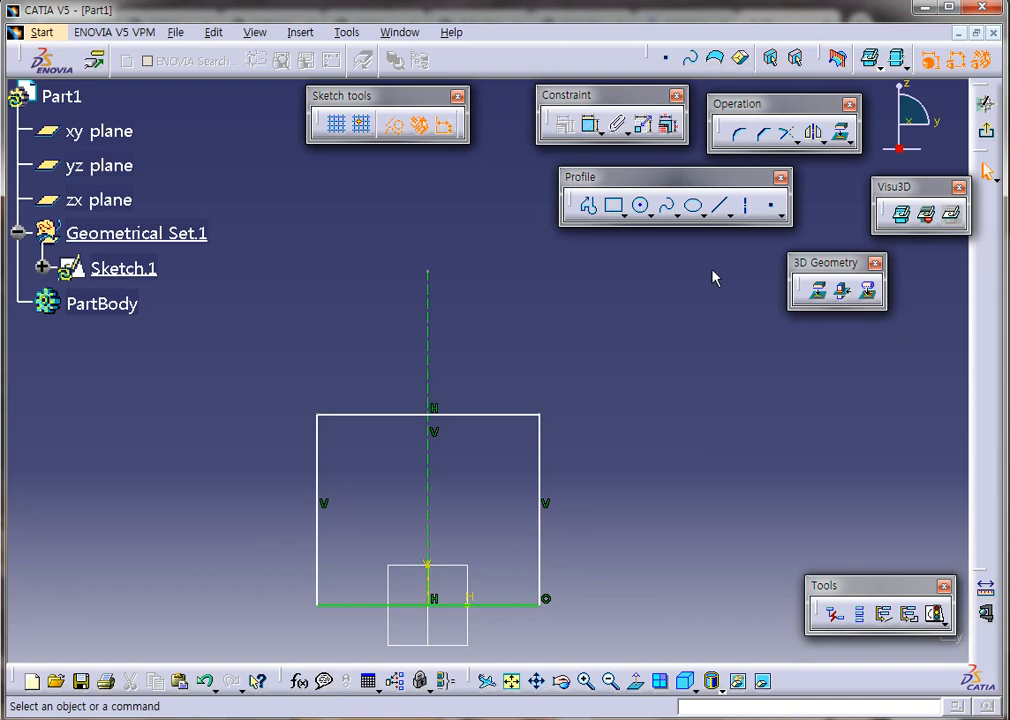
pyautogui.click(591, 124)
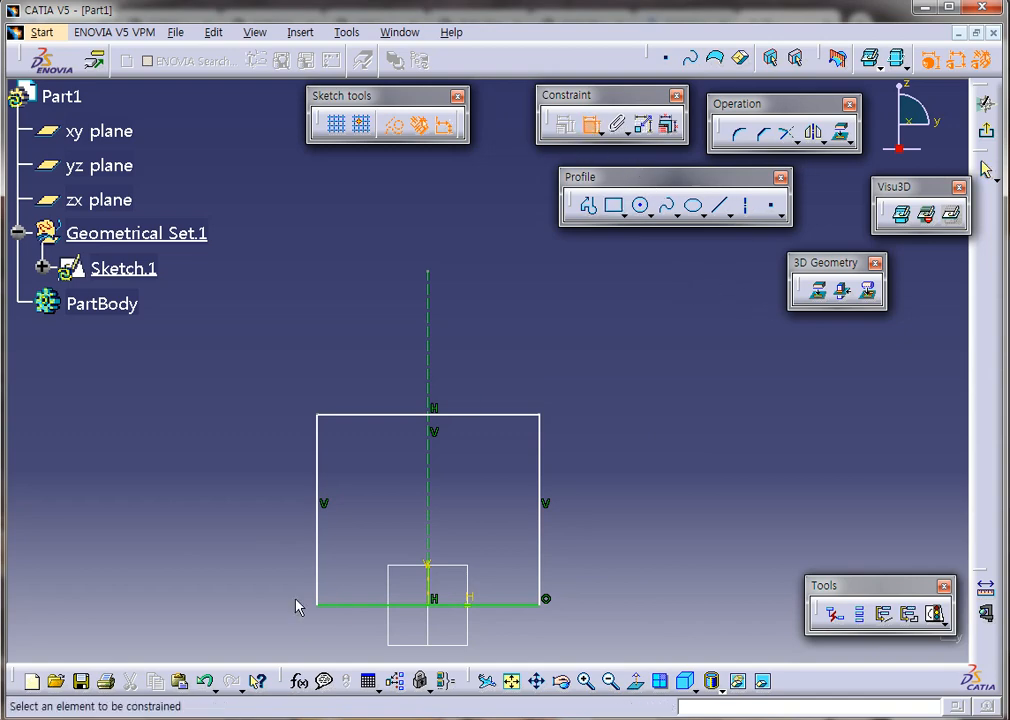
pyautogui.click(318, 537)
pyautogui.click(541, 528)
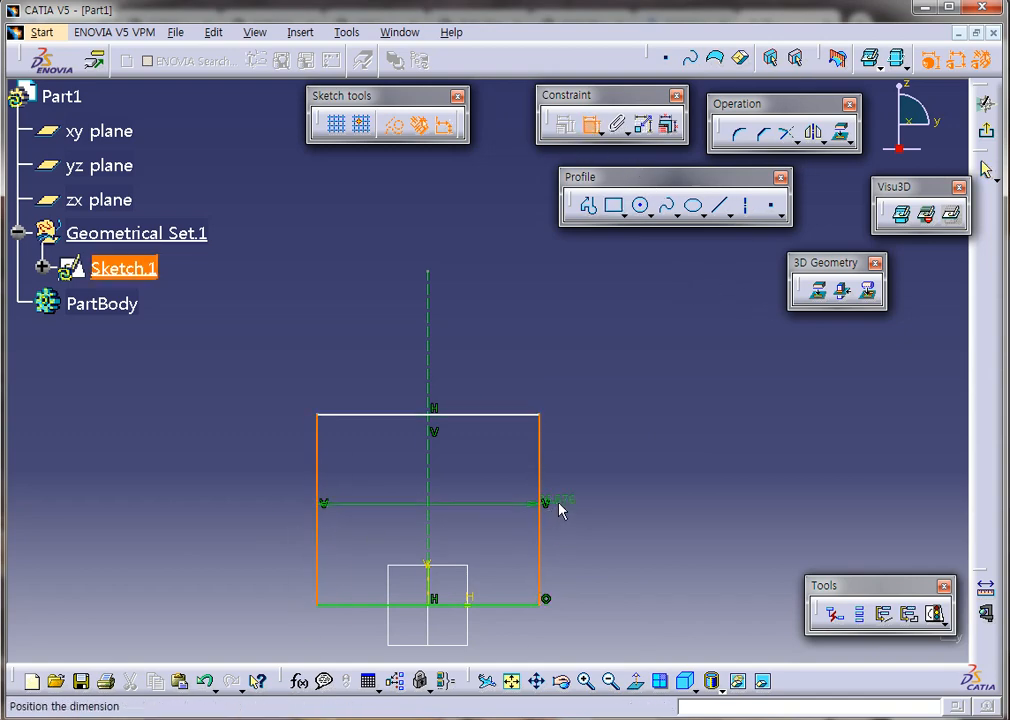
pyautogui.rightClick(559, 505)
pyautogui.click(590, 675)
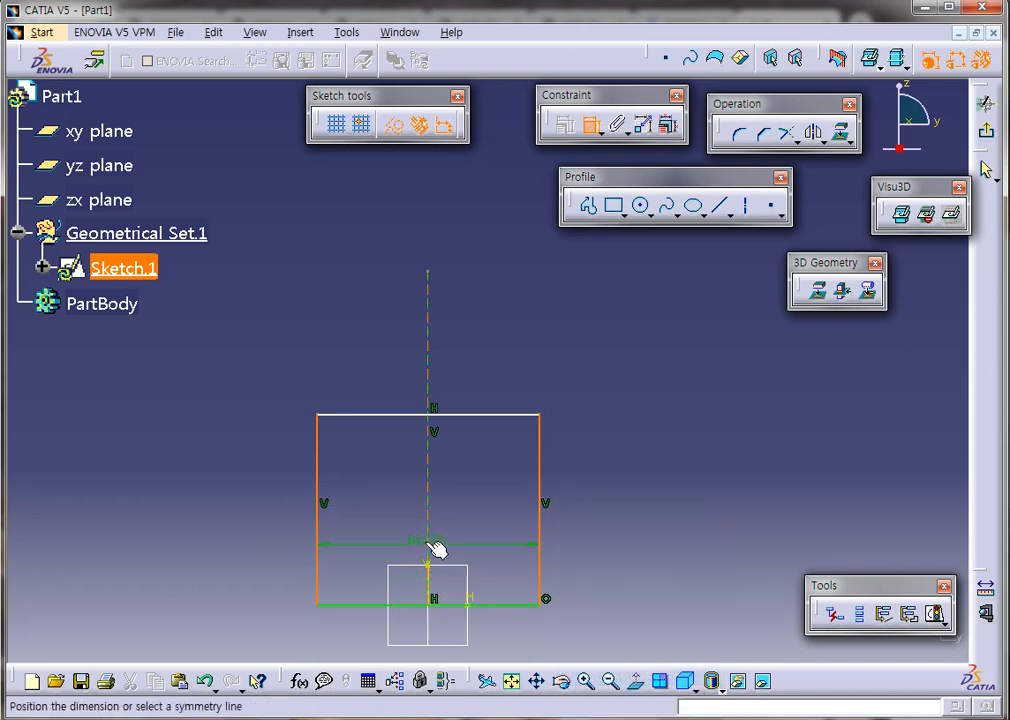
pyautogui.click(433, 544)
# - Convert the rectangle's upper edge to a construction line
pyautogui.moveTo(656, 527)
pyautogui.mouseDown(button='middle')
pyautogui.moveTo(681, 478)
pyautogui.moveTo(680, 447)
pyautogui.mouseUp(button='middle')
pyautogui.moveTo(599, 374); pyautogui.dragTo(595, 502, button='middle')
pyautogui.click(514, 434)
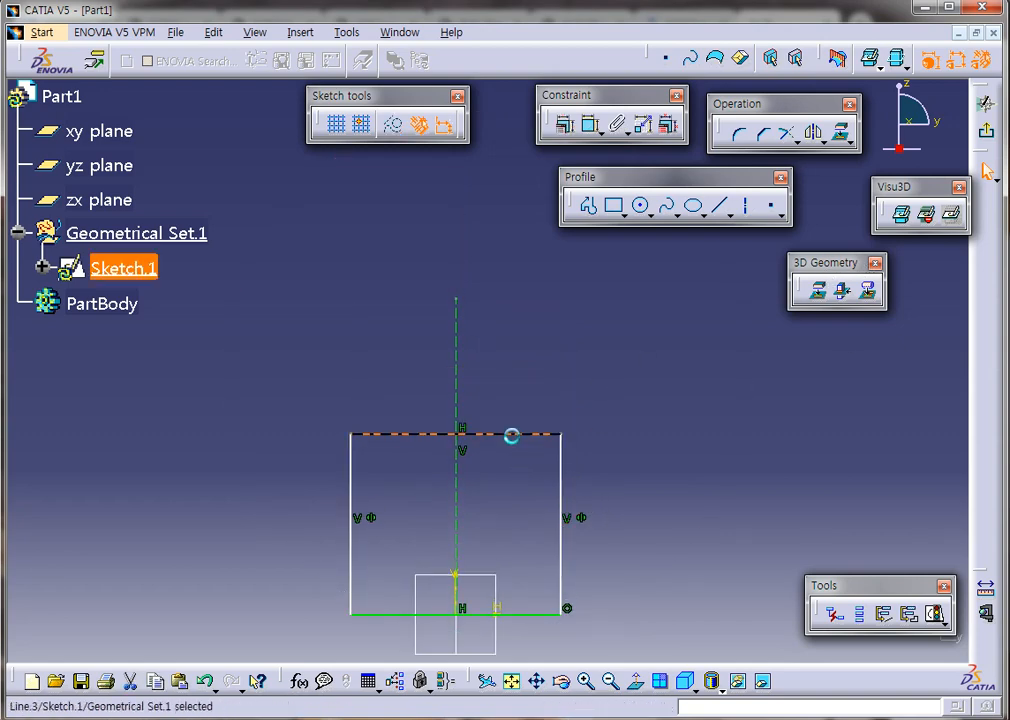
pyautogui.click(557, 300)
pyautogui.moveTo(641, 451)
pyautogui.mouseDown(button='middle')
pyautogui.moveTo(647, 401)
pyautogui.moveTo(633, 455)
pyautogui.mouseUp(button='middle')
# - Create an intersection point where the upper construction edge crosses the vertical construction line
pyautogui.click(642, 207)
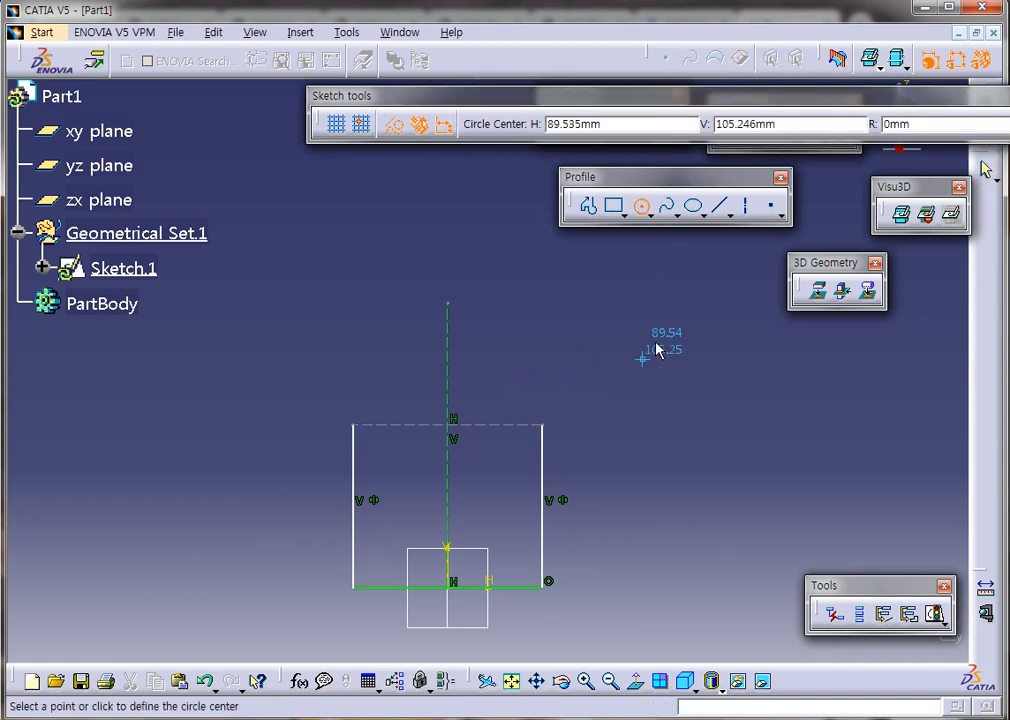
pyautogui.click(645, 212)
pyautogui.click(781, 213)
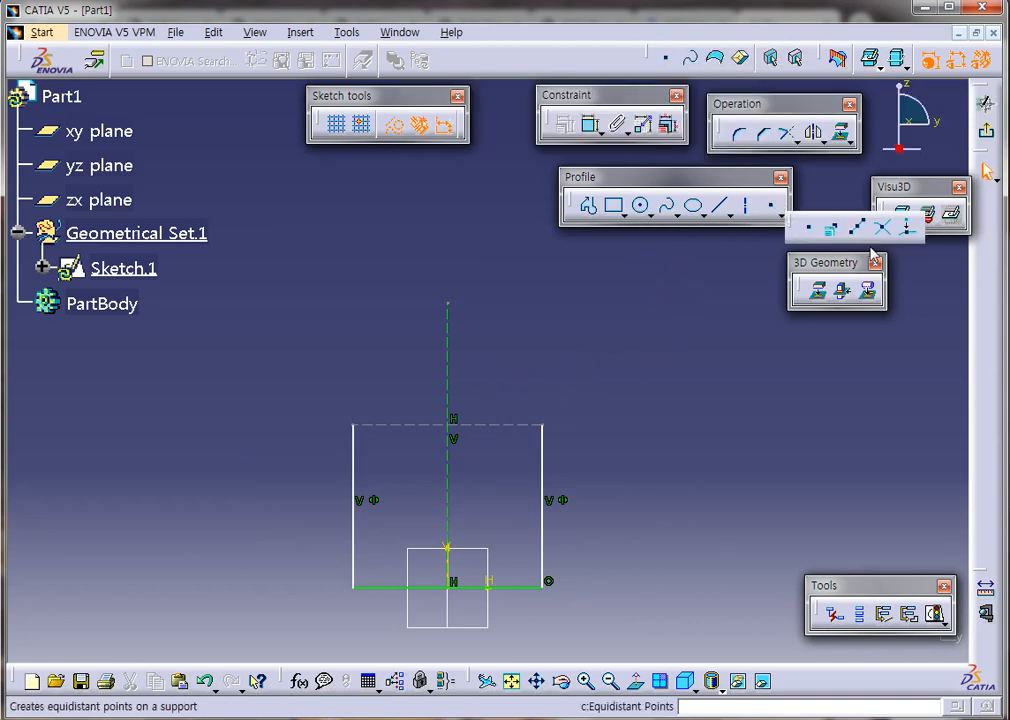
pyautogui.click(881, 227)
pyautogui.click(487, 425)
pyautogui.click(448, 468)
pyautogui.click(662, 432)
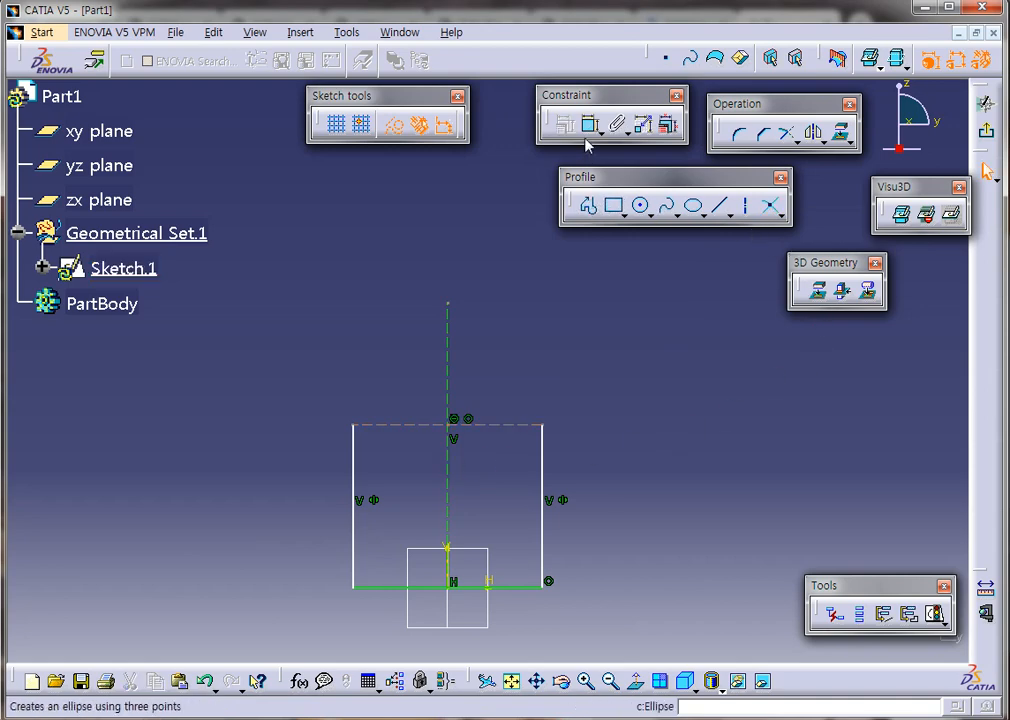
# - Dimension the vertical side of the rectangle and set its length to 60 mm
pyautogui.click(591, 124)
pyautogui.click(543, 543)
pyautogui.click(619, 515)
pyautogui.doubleClick(622, 515)
pyautogui.write('60')
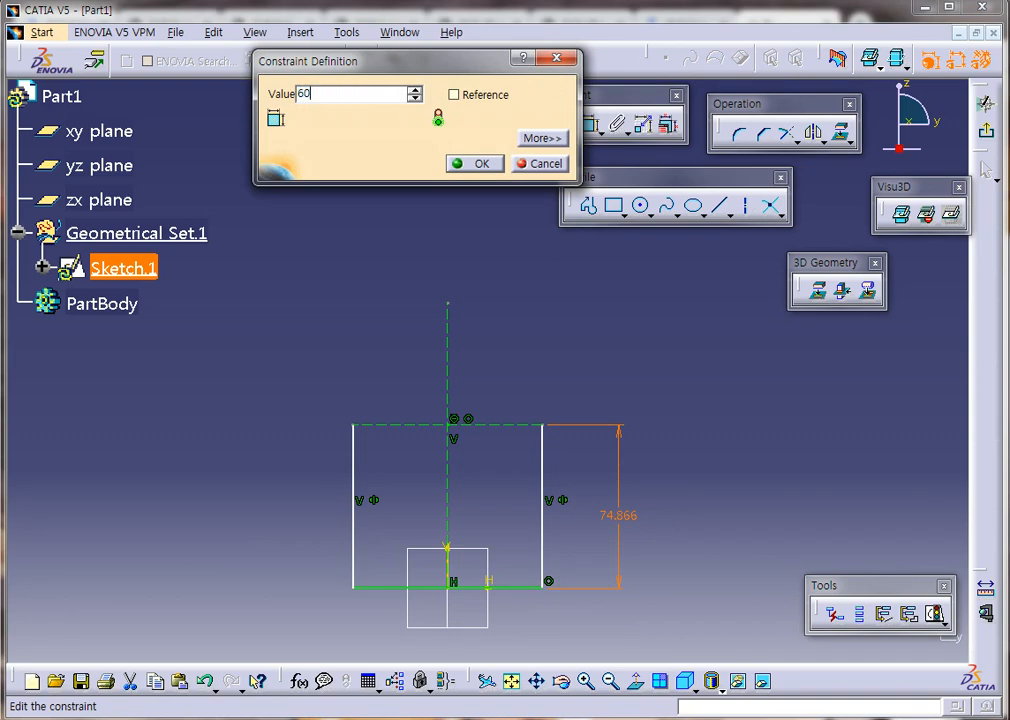
pyautogui.press('Return')
pyautogui.click(670, 497)
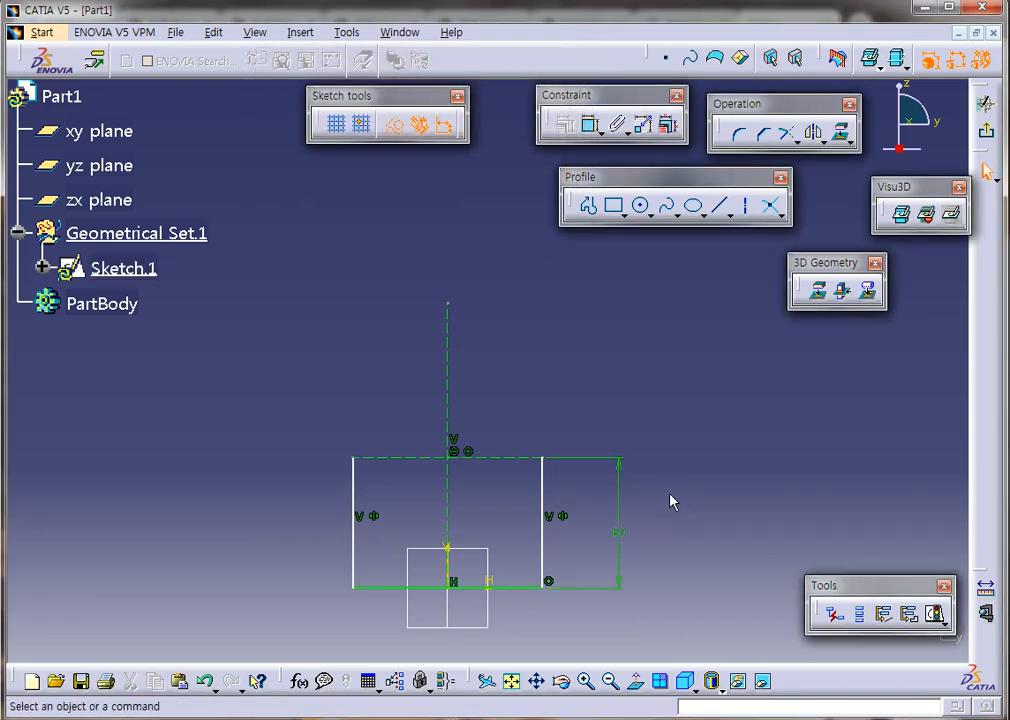
# - Draw a circle about 38 mm in diameter centred on the intersection point and convert it to standard geometry
pyautogui.click(640, 205)
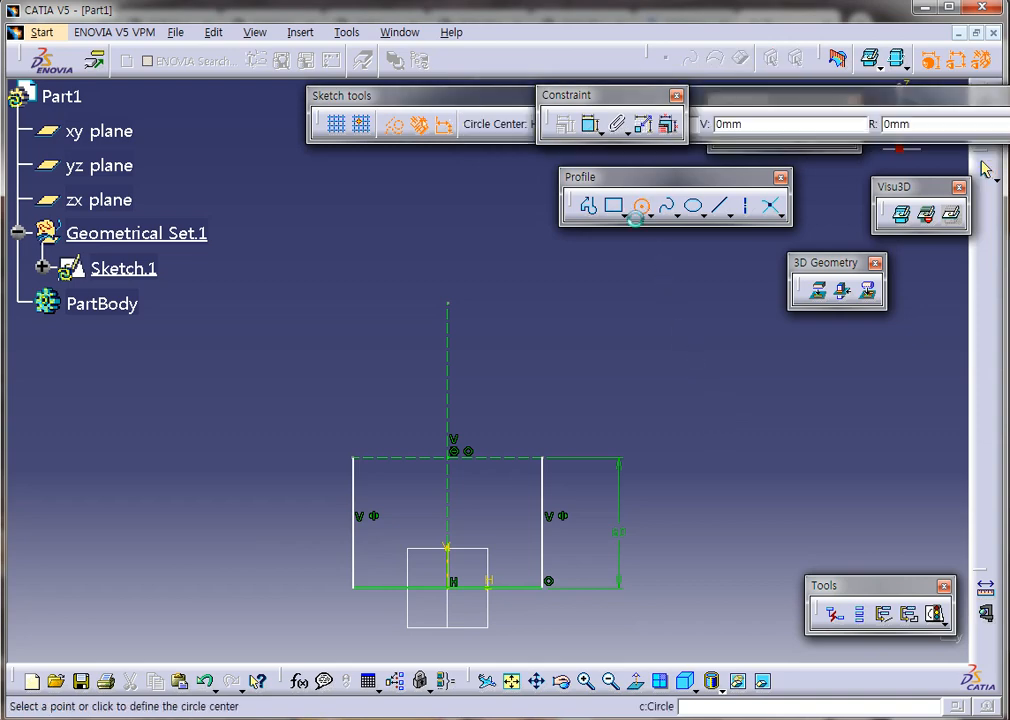
pyautogui.click(450, 459)
pyautogui.click(476, 489)
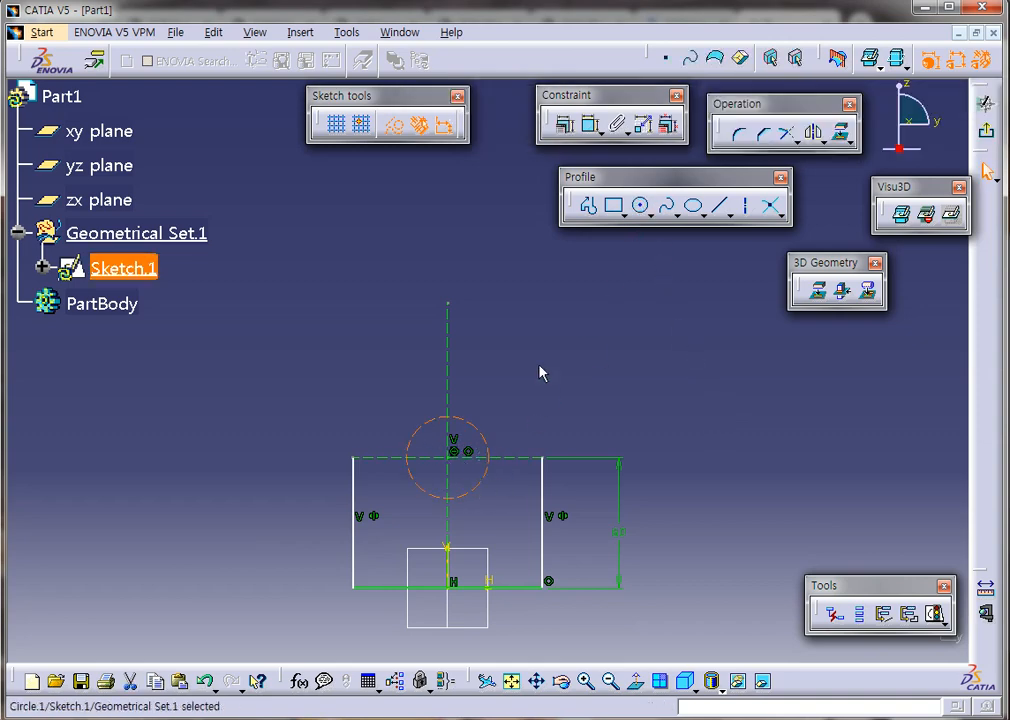
pyautogui.click(394, 124)
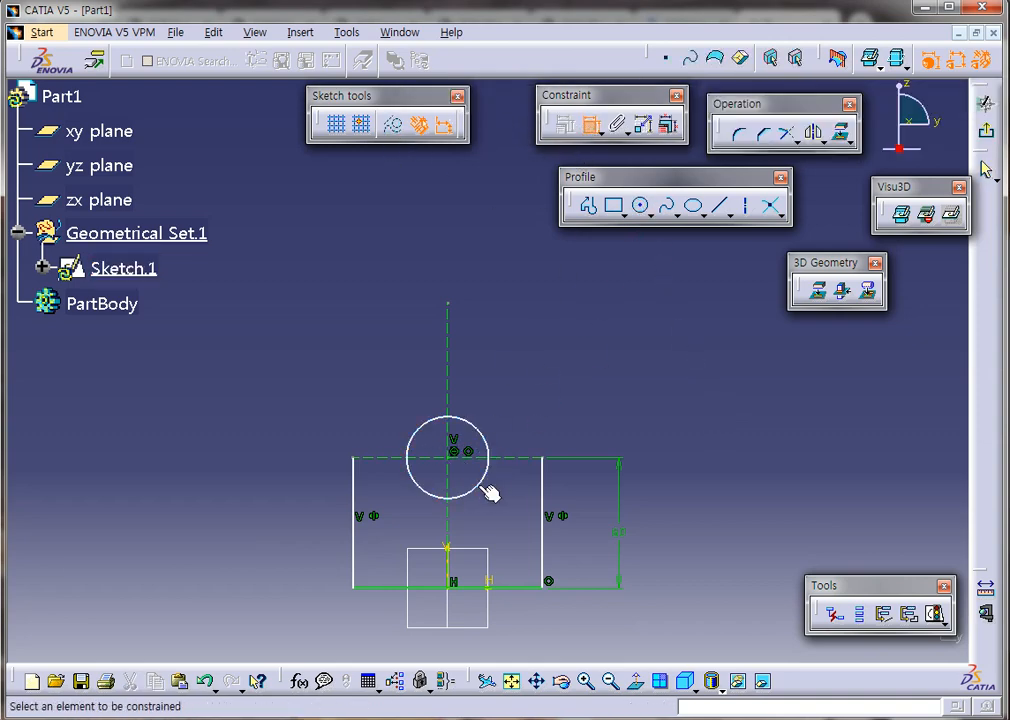
# - Dimension the circle and set its diameter to 54 mm
pyautogui.click(485, 432)
pyautogui.click(576, 385)
pyautogui.doubleClick(583, 384)
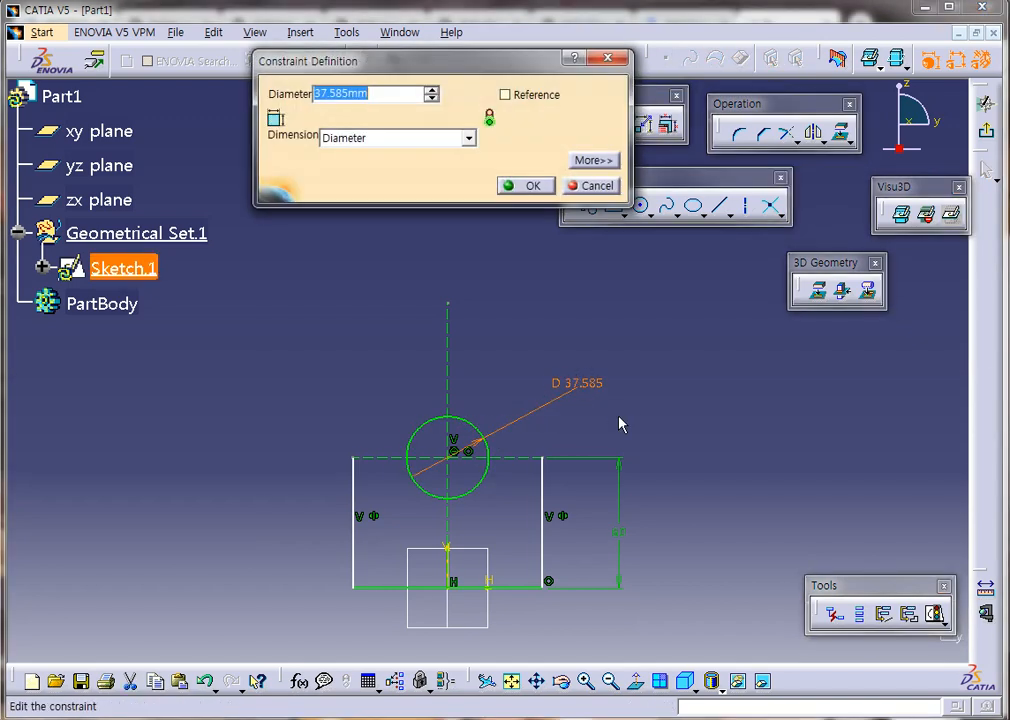
pyautogui.write('54')
pyautogui.press('Return')
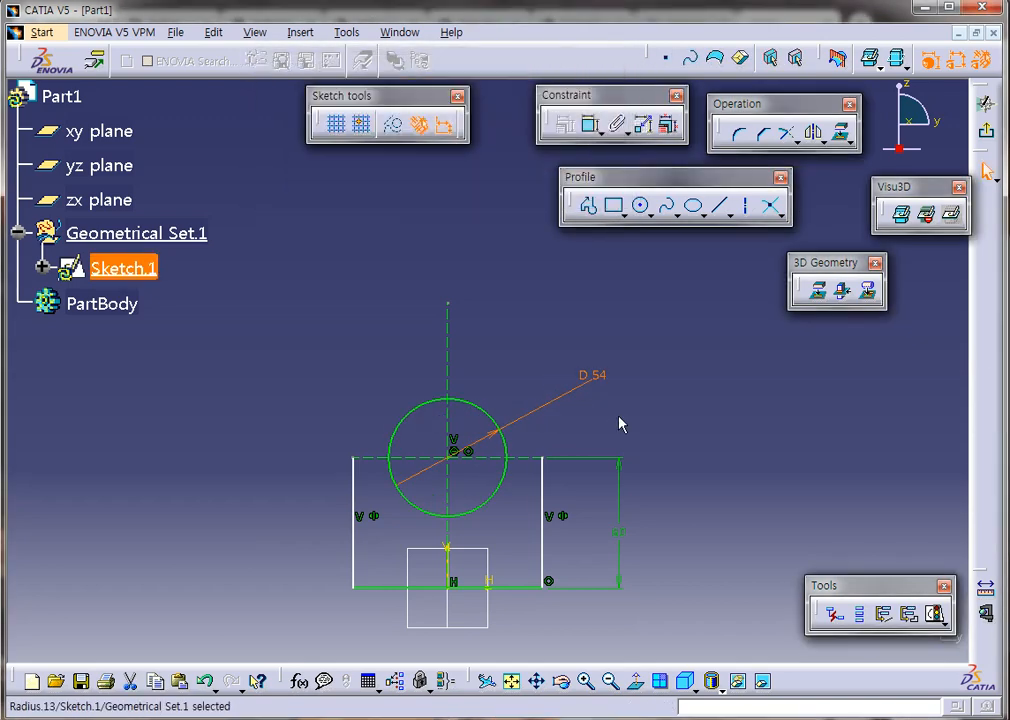
# - Draw a concentric outer circle about 87 mm in diameter reaching the upper ends of the vertical sides
pyautogui.click(640, 205)
pyautogui.click(449, 455)
pyautogui.click(548, 470)
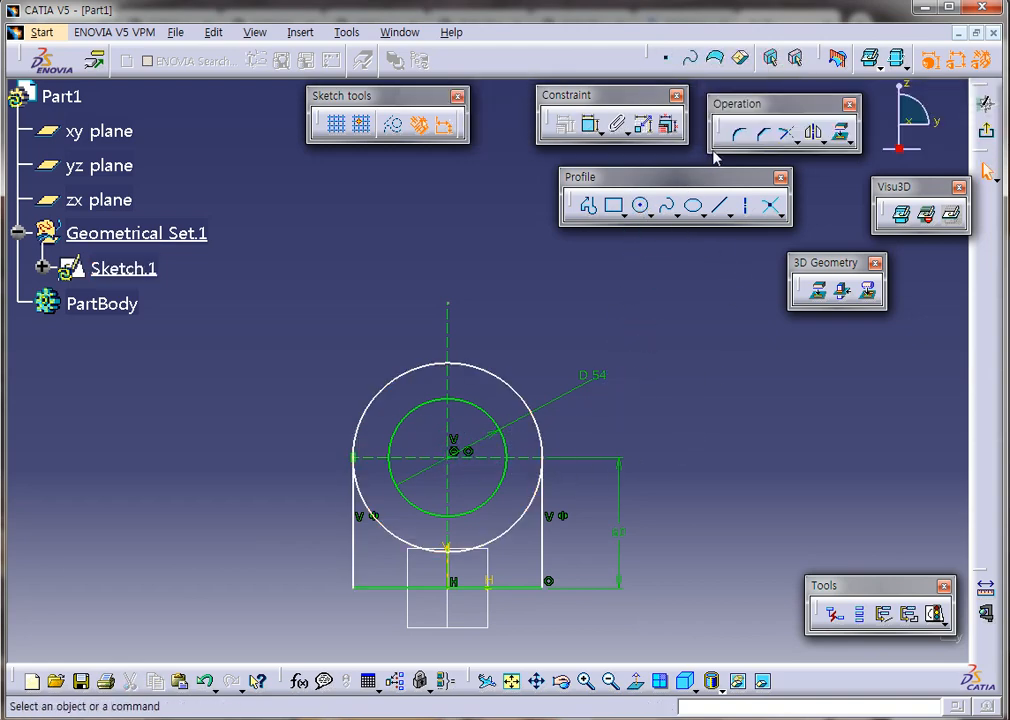
pyautogui.click(590, 124)
pyautogui.click(490, 374)
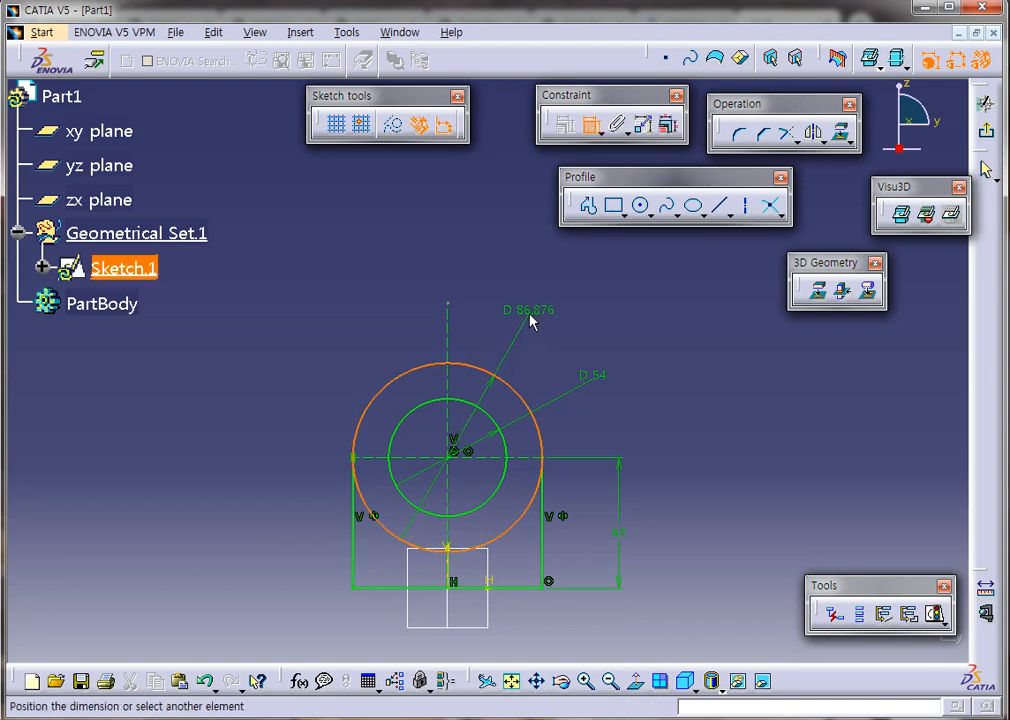
pyautogui.press('Escape')
# - Dimension the profile's horizontal base line and set its width to 100 mm
pyautogui.moveTo(751, 422)
pyautogui.mouseDown(button='middle')
pyautogui.moveTo(681, 419)
pyautogui.moveTo(532, 552)
pyautogui.mouseUp(button='middle')
pyautogui.moveTo(550, 465)
pyautogui.mouseDown()
pyautogui.moveTo(541, 460)
pyautogui.moveTo(570, 462)
pyautogui.mouseUp()
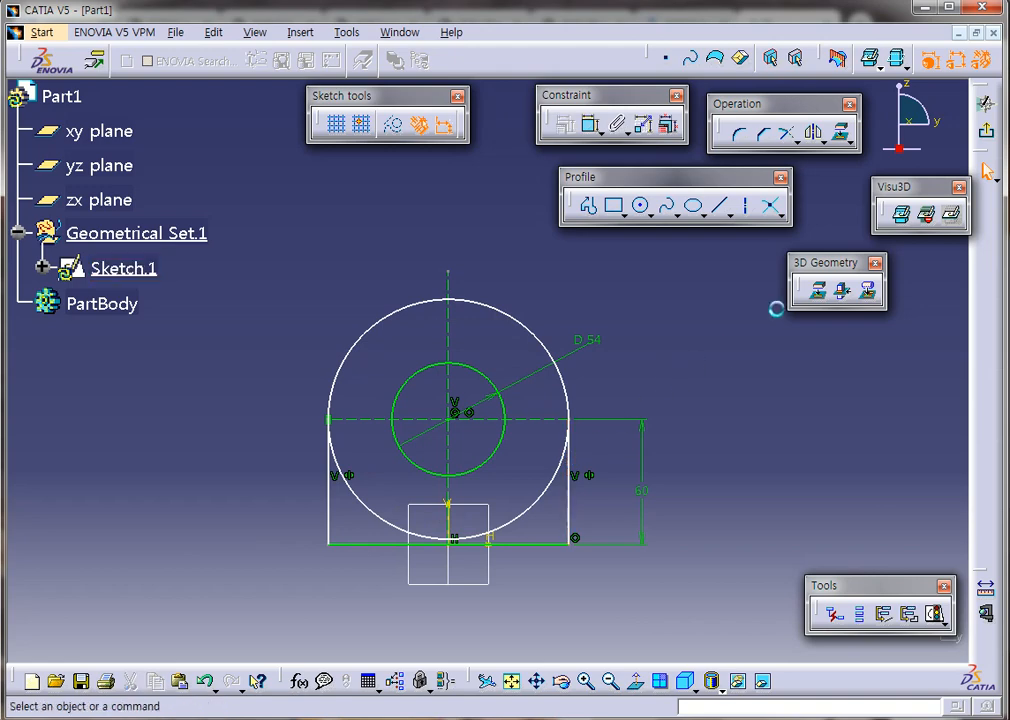
pyautogui.click(590, 124)
pyautogui.click(535, 553)
pyautogui.click(457, 618)
pyautogui.doubleClick(456, 624)
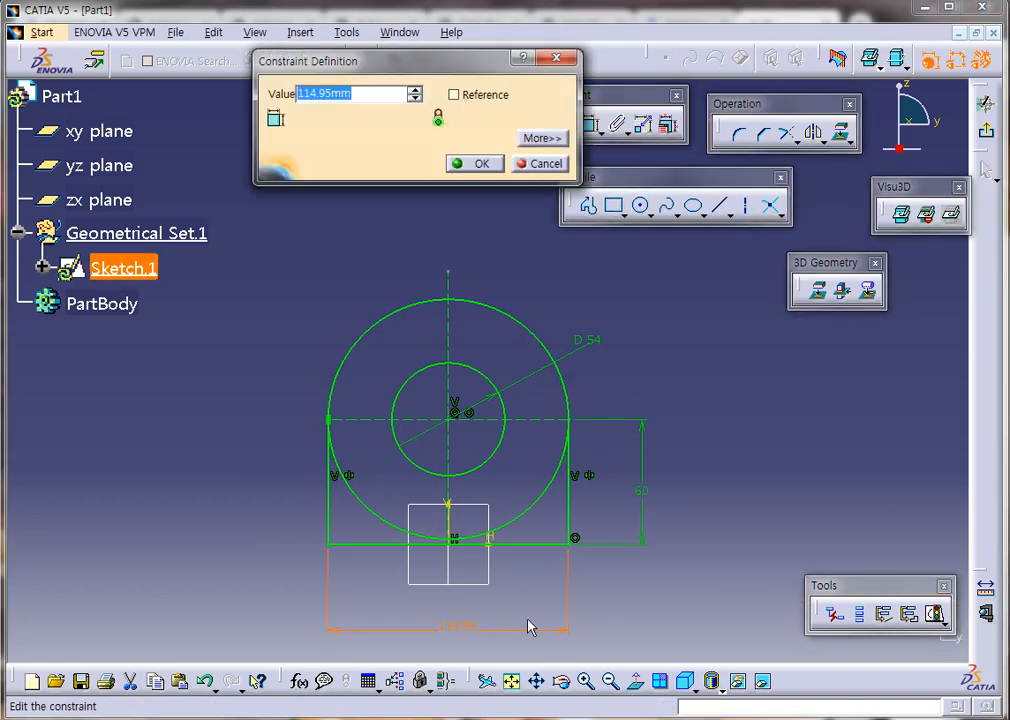
pyautogui.write('100')
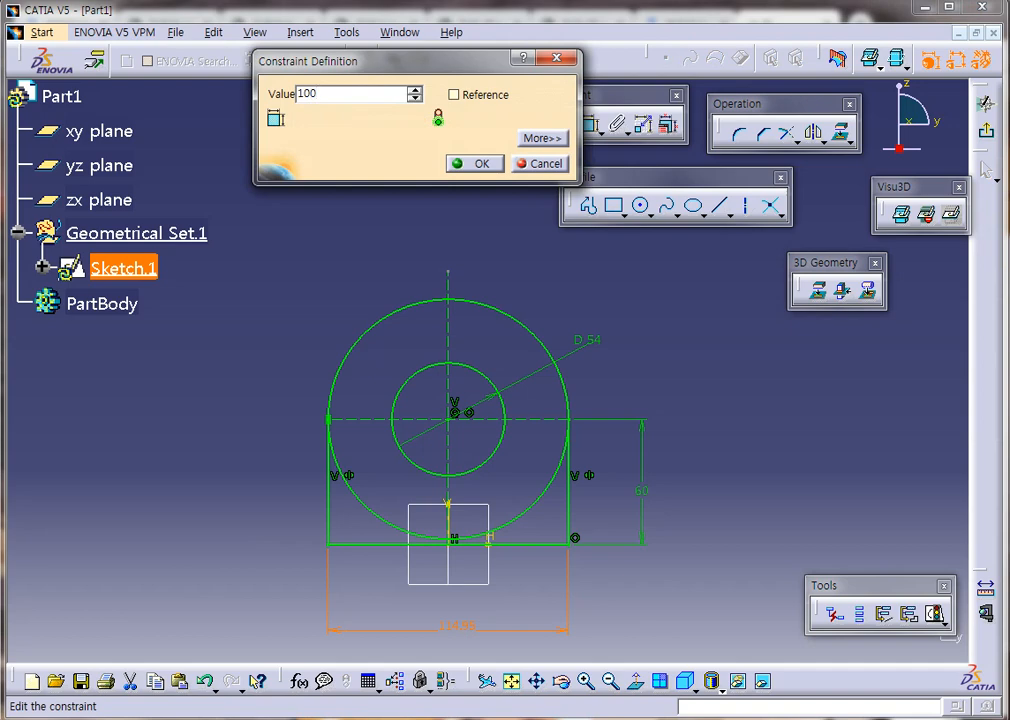
pyautogui.press('Return')
pyautogui.click(642, 412)
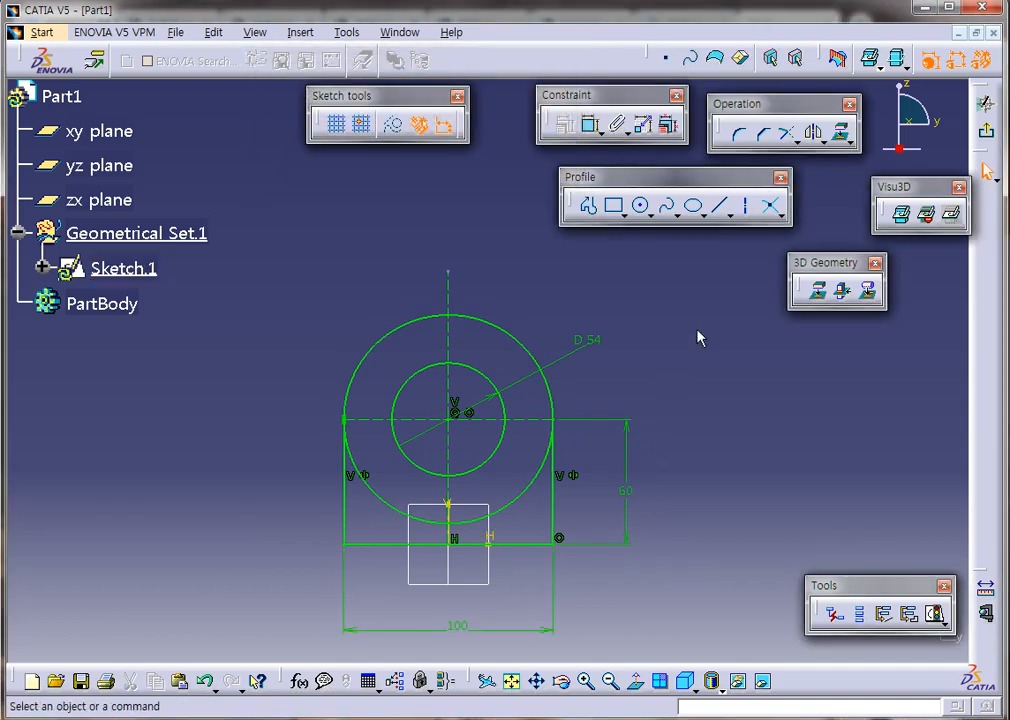
# - Quick Trim the lower half of the outer circle so only the upper arc joins the two vertical sides
pyautogui.click(797, 143)
pyautogui.click(870, 155)
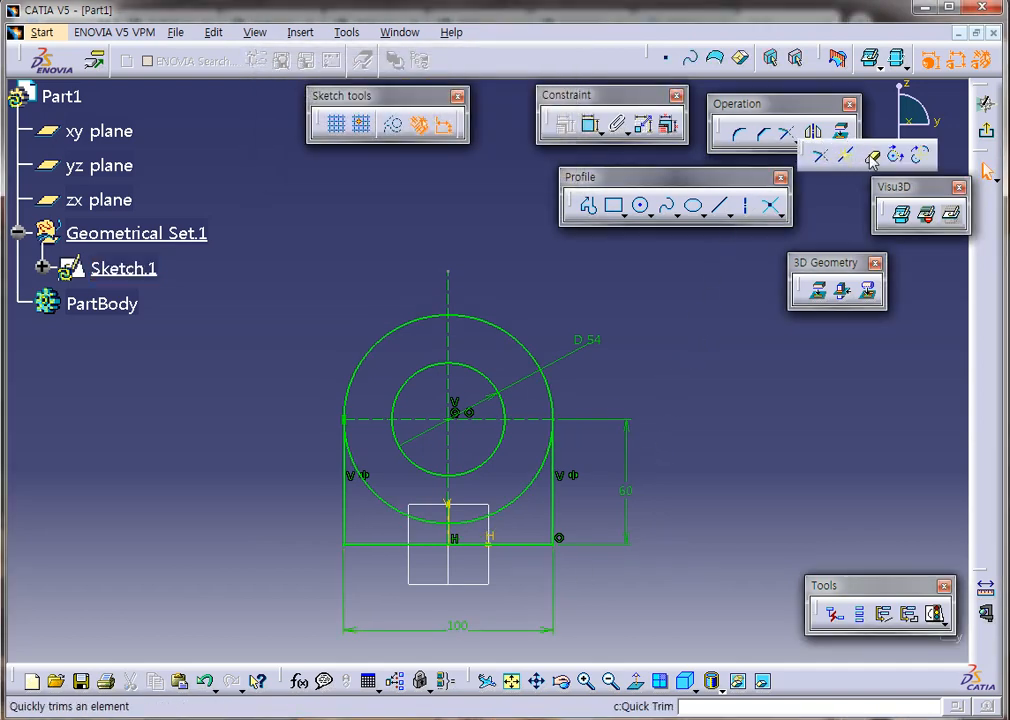
pyautogui.click(530, 500)
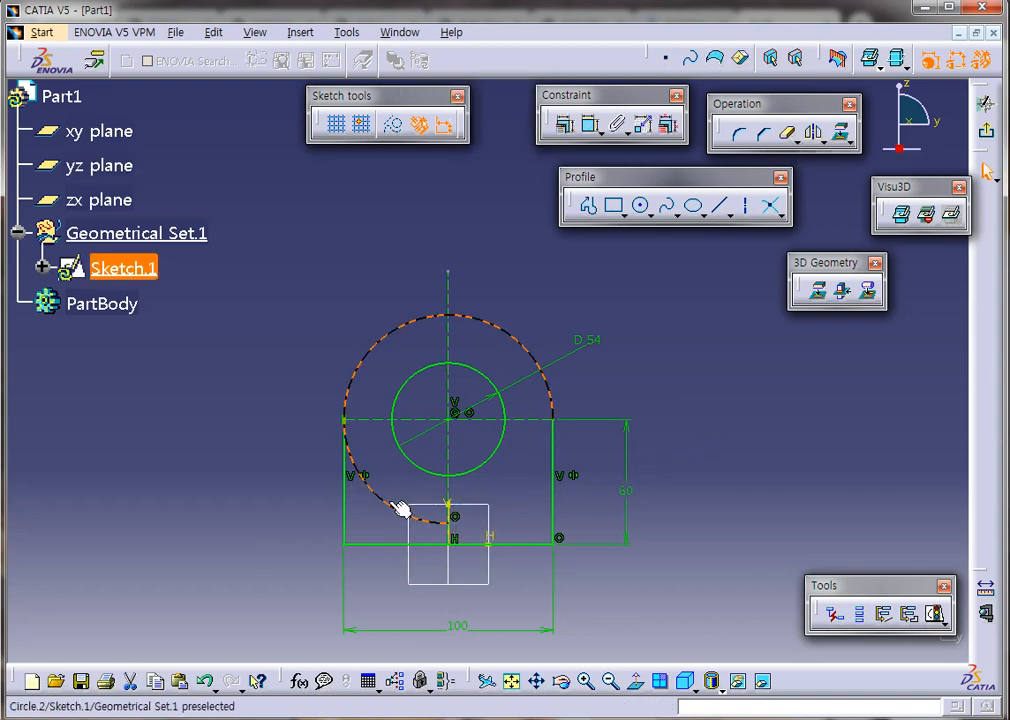
pyautogui.click(654, 424)
pyautogui.click(763, 133)
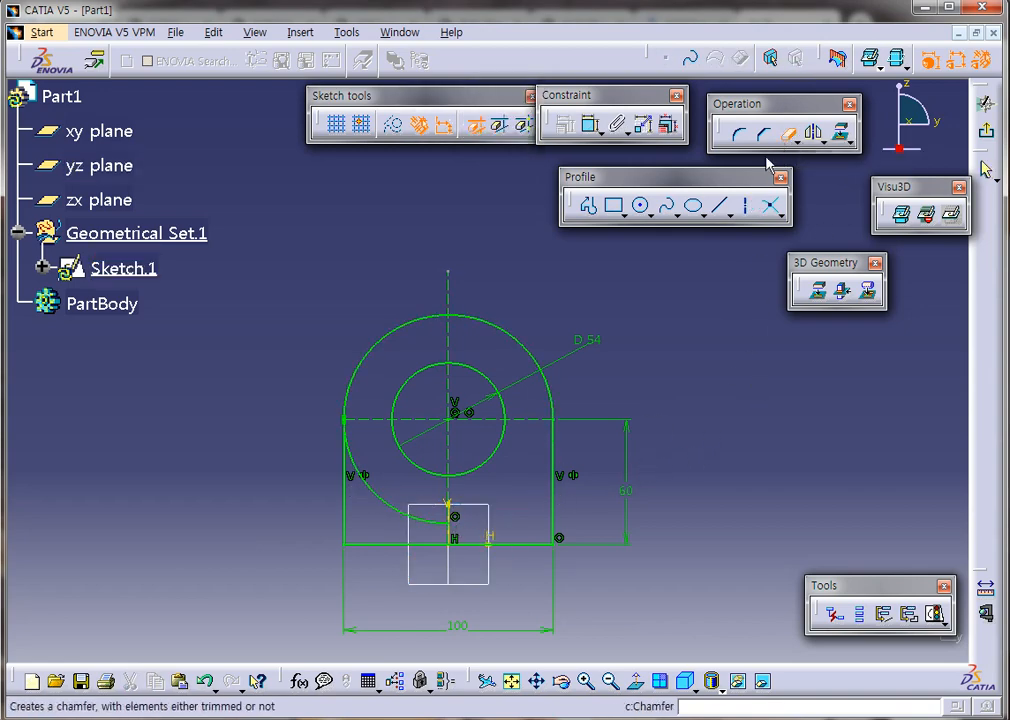
pyautogui.click(373, 490)
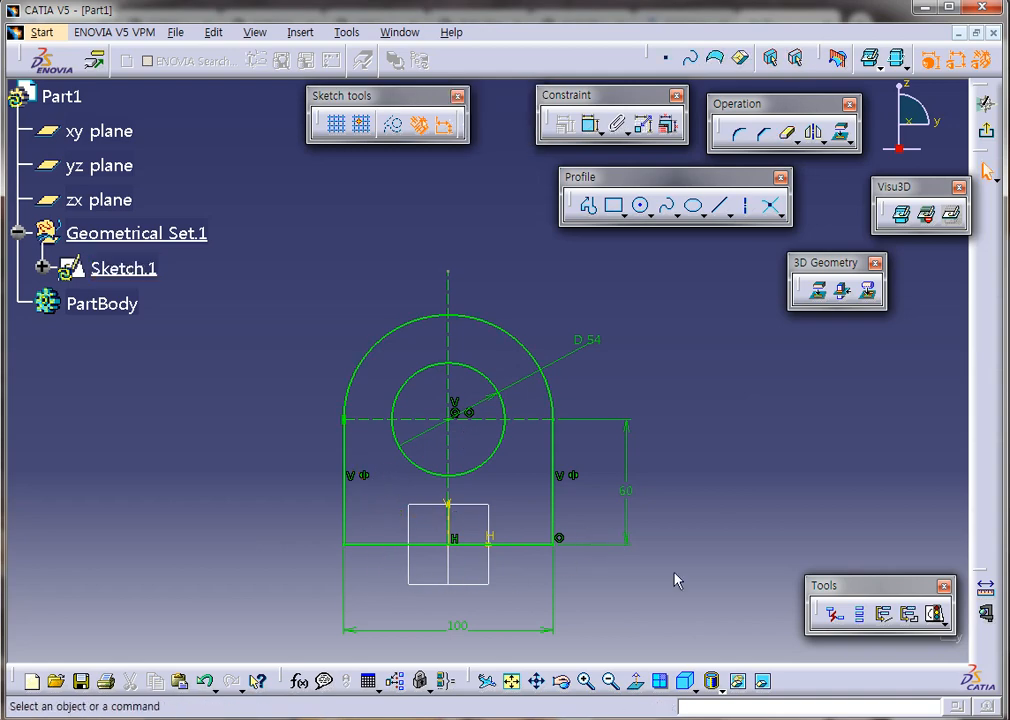
# - Exit the bracket sketch and switch to the Part Design workbench
pyautogui.click(986, 130)
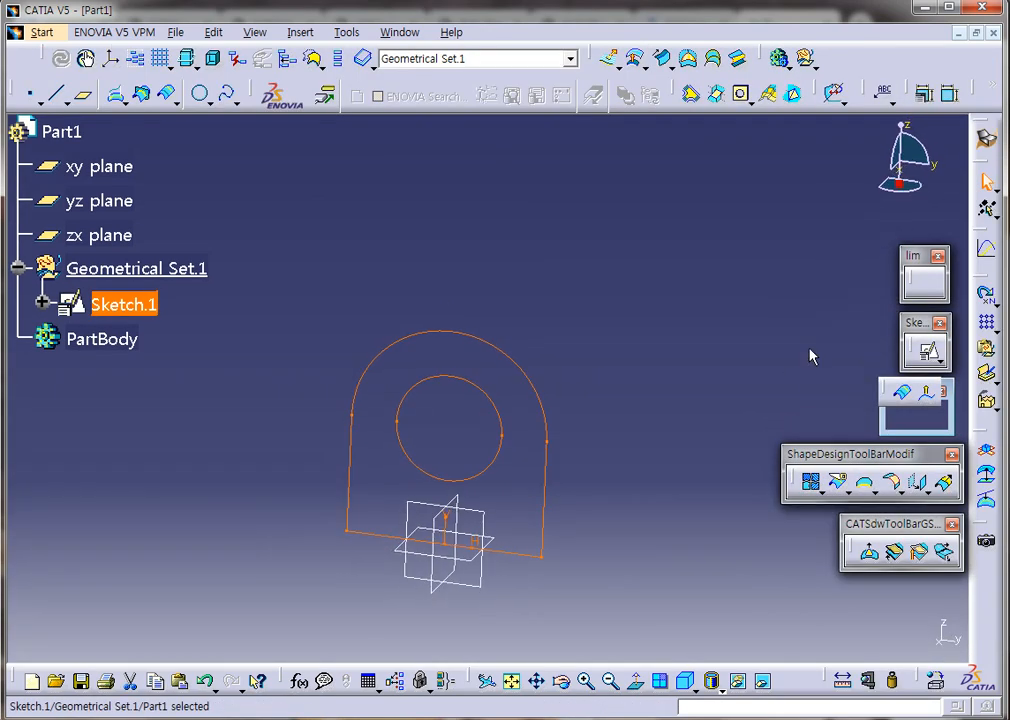
pyautogui.click(41, 32)
pyautogui.click(100, 47)
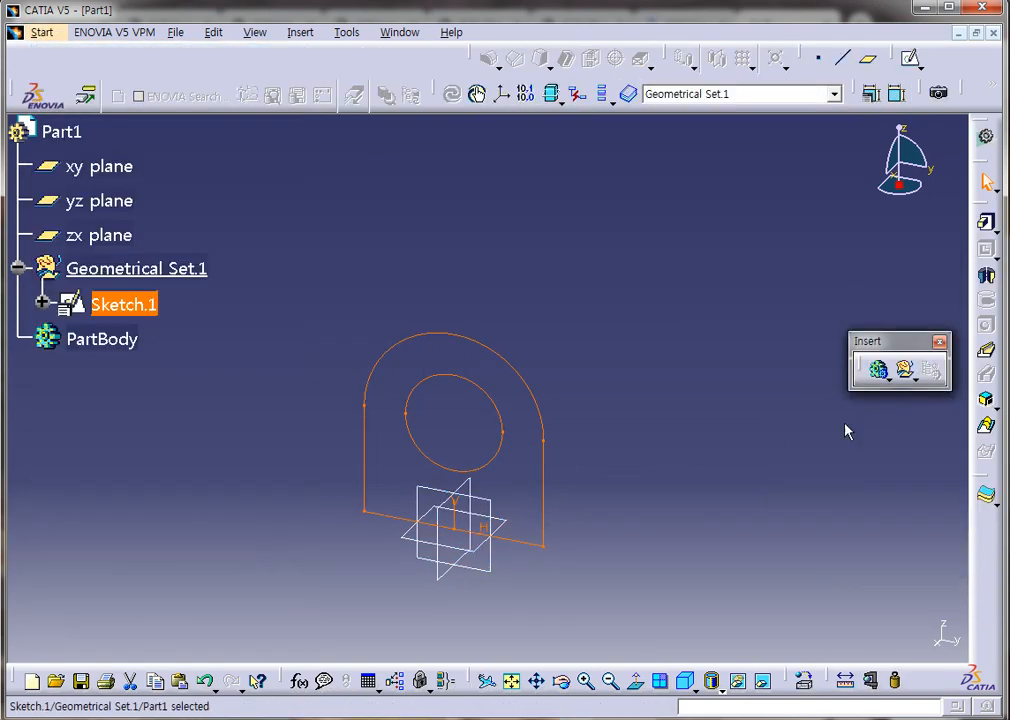
# - Pad the bracket profile to a length of 40 mm
pyautogui.click(986, 223)
pyautogui.click(686, 407)
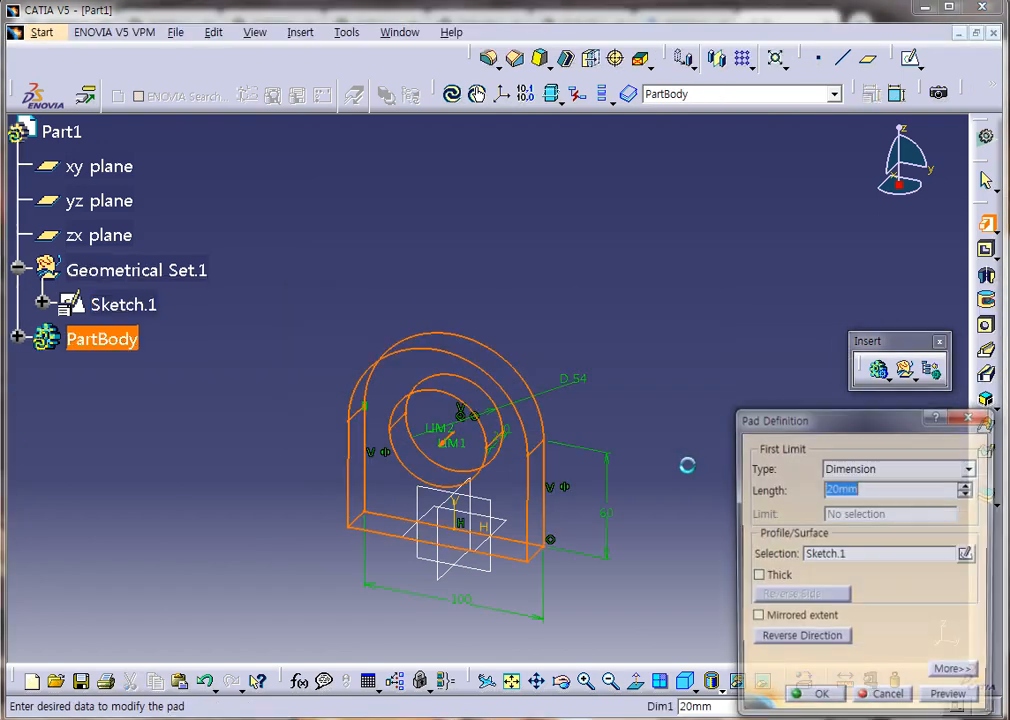
pyautogui.write('4')
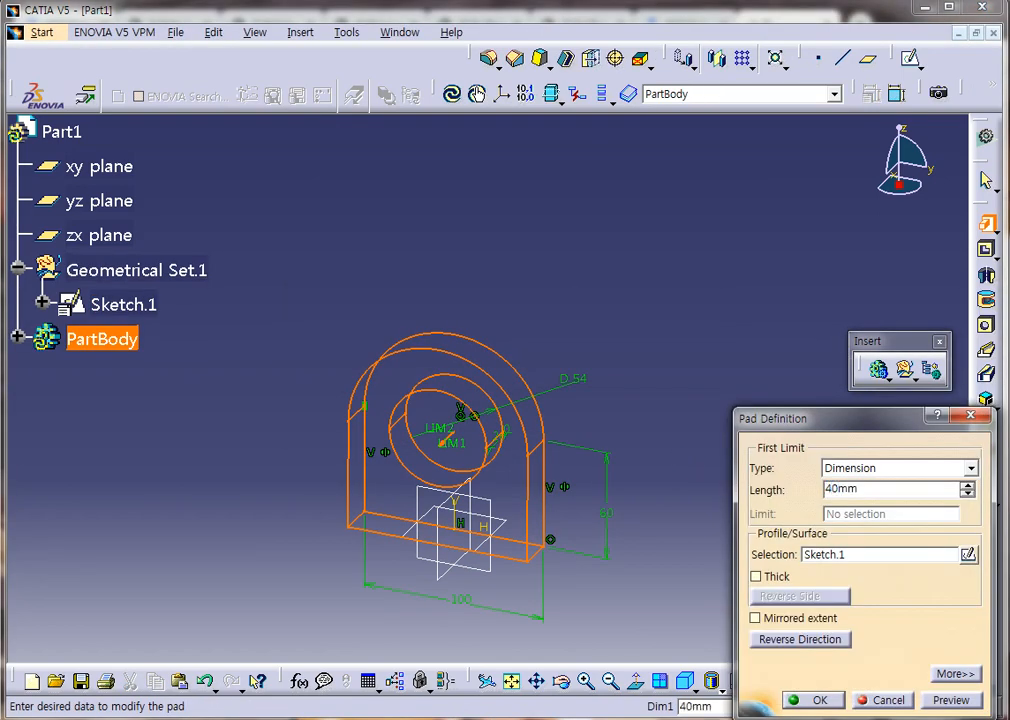
pyautogui.press('Return')
pyautogui.click(632, 286)
pyautogui.moveTo(612, 318); pyautogui.dragTo(462, 395, button='middle')
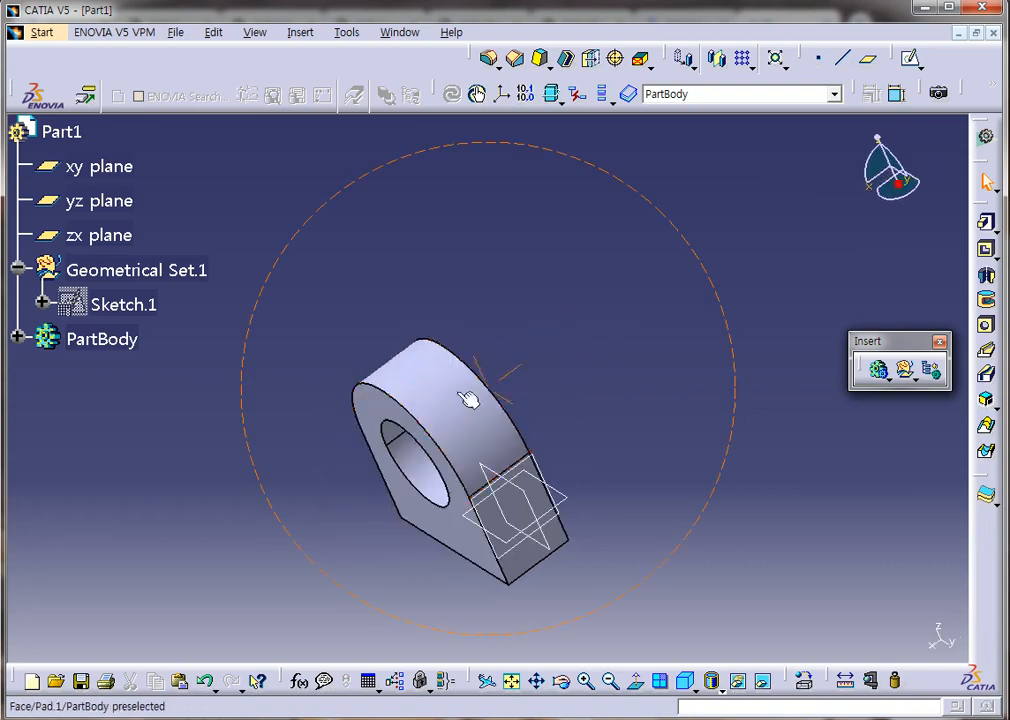
# - Start saving the part and create a folder named "20190906 bearing load" inside the desktop's FEM folder as the save location
pyautogui.click(175, 32)
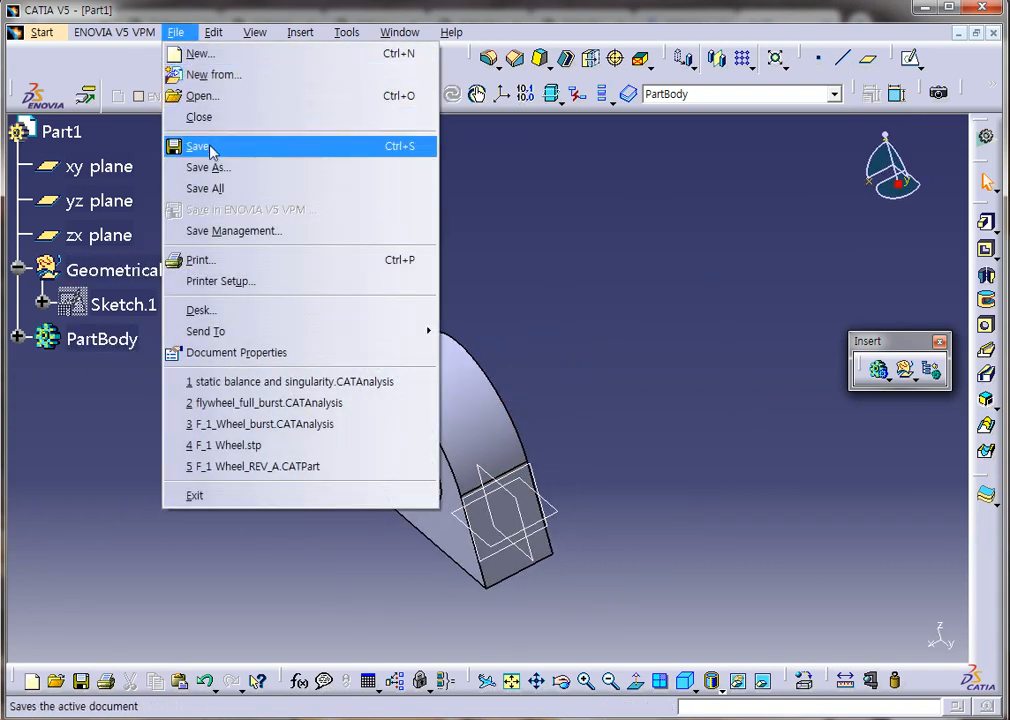
pyautogui.click(205, 147)
pyautogui.click(186, 200)
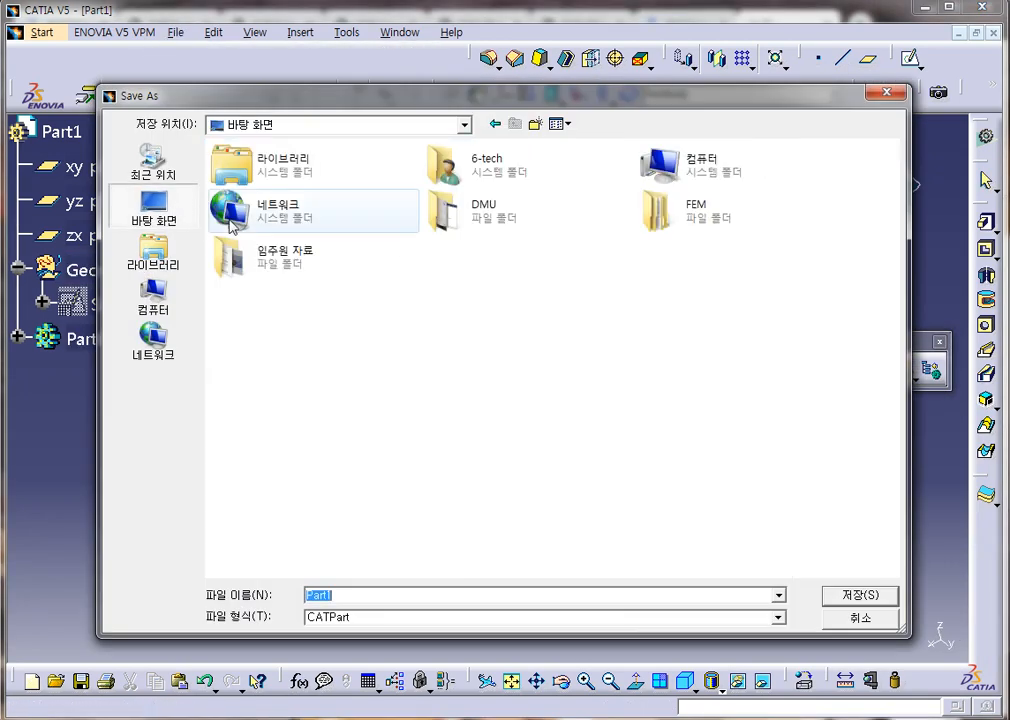
pyautogui.click(718, 226)
pyautogui.doubleClick(718, 226)
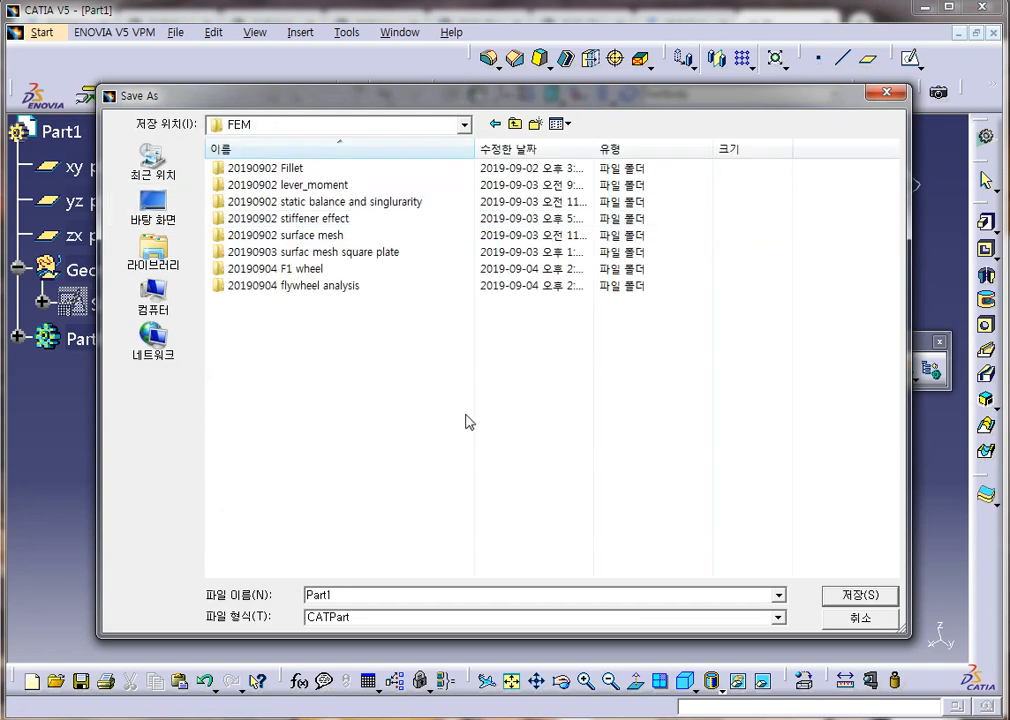
pyautogui.rightClick(367, 354)
pyautogui.click(420, 358)
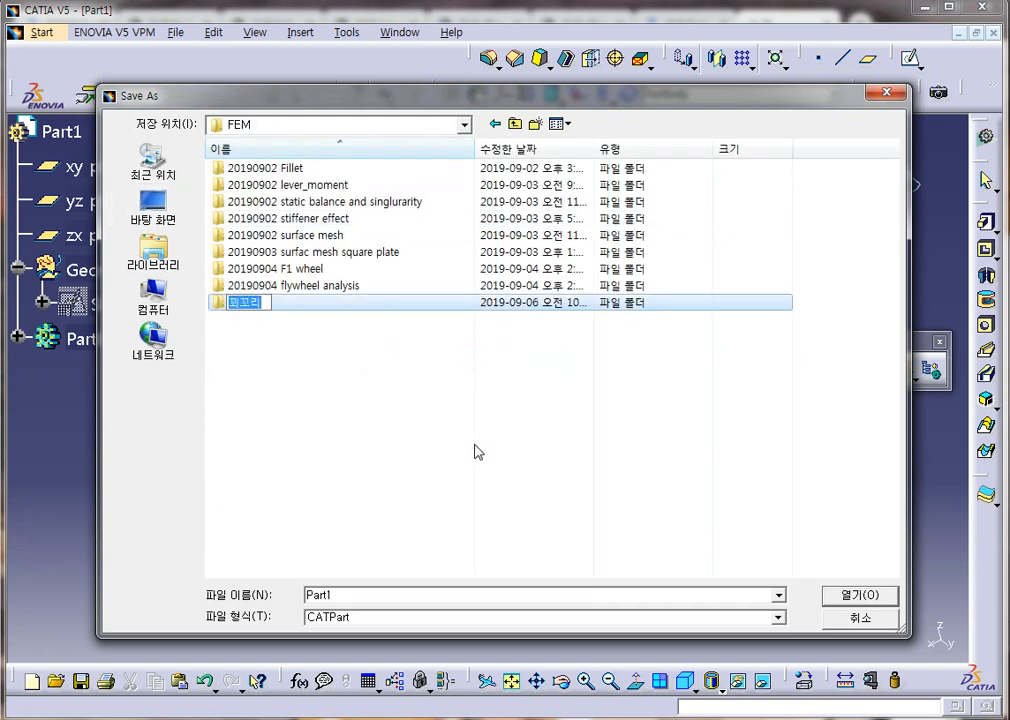
pyautogui.write('20190906 beari')
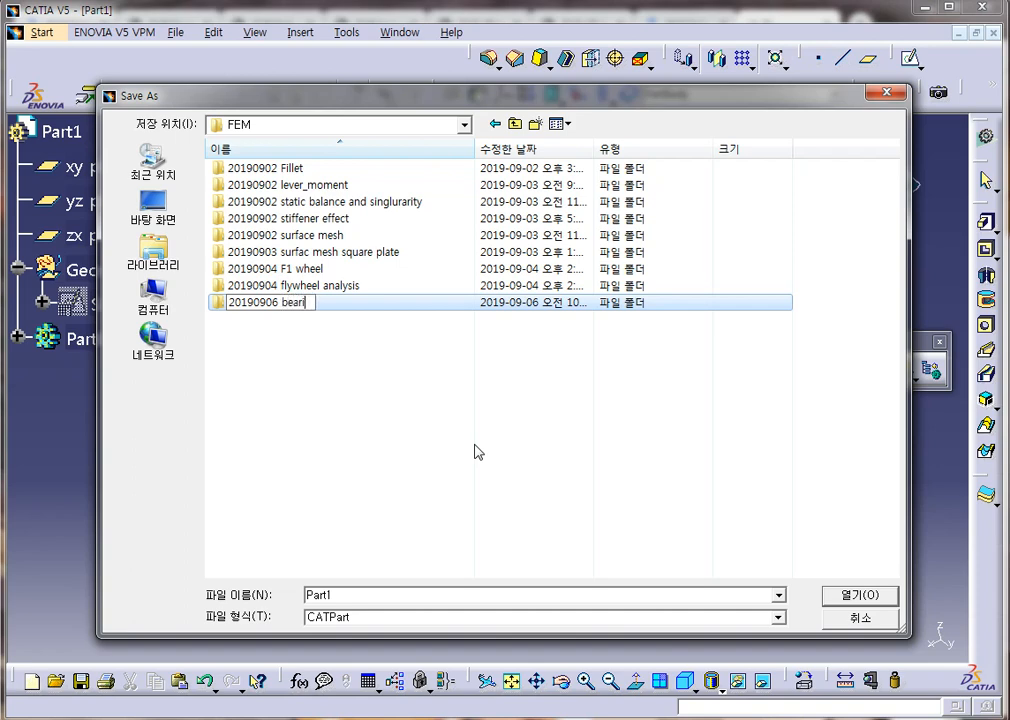
pyautogui.write('oad')
pyautogui.press('Return')
pyautogui.press('Return')
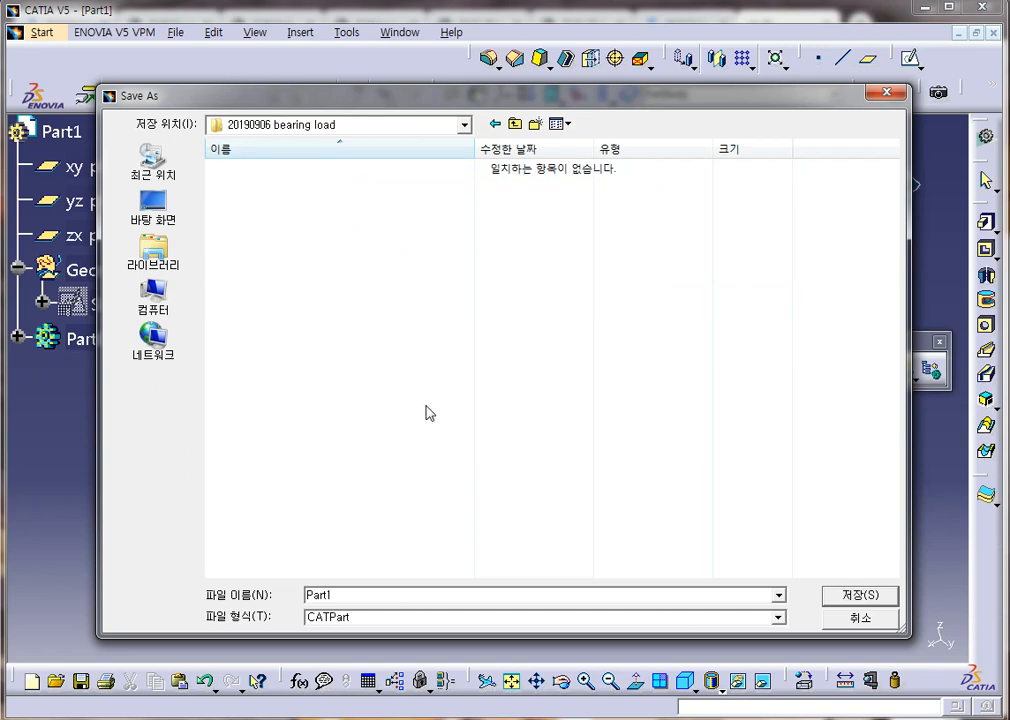
# - Save the part in the new folder as "bearing load" in CATPart format
pyautogui.doubleClick(400, 597)
pyautogui.press('Return')
pyautogui.moveTo(516, 413); pyautogui.dragTo(375, 356, button='middle')
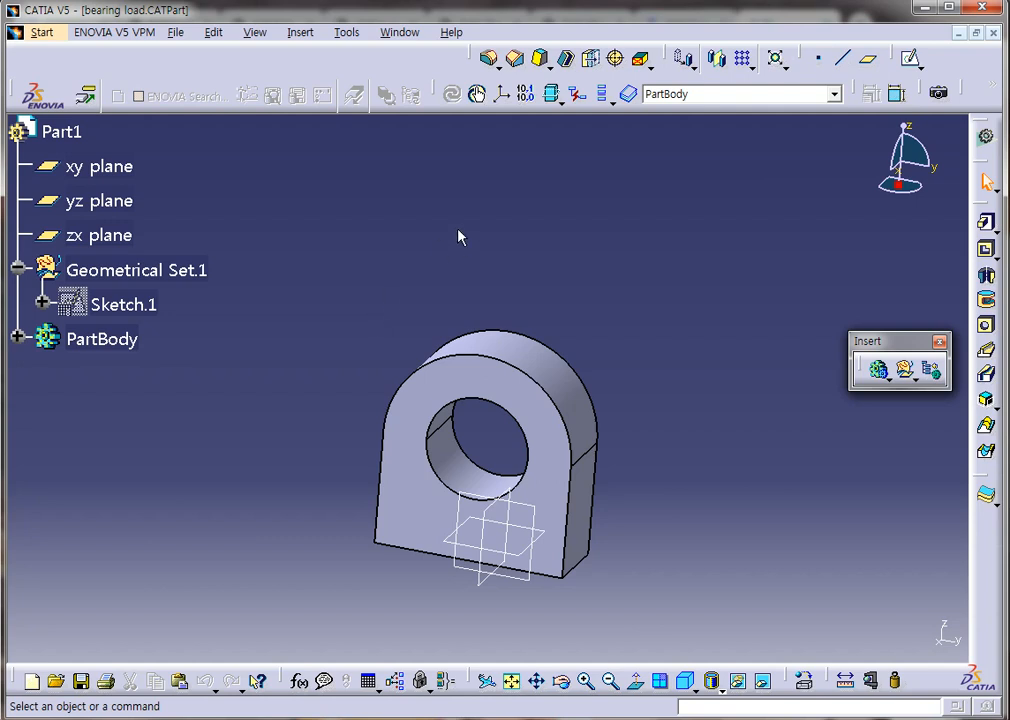
# - Apply the Aluminium material from the metal category of the material library to PartBody
pyautogui.click(18, 338)
pyautogui.scroll(-1, 237, 525)
pyautogui.scroll(1, 237, 526)
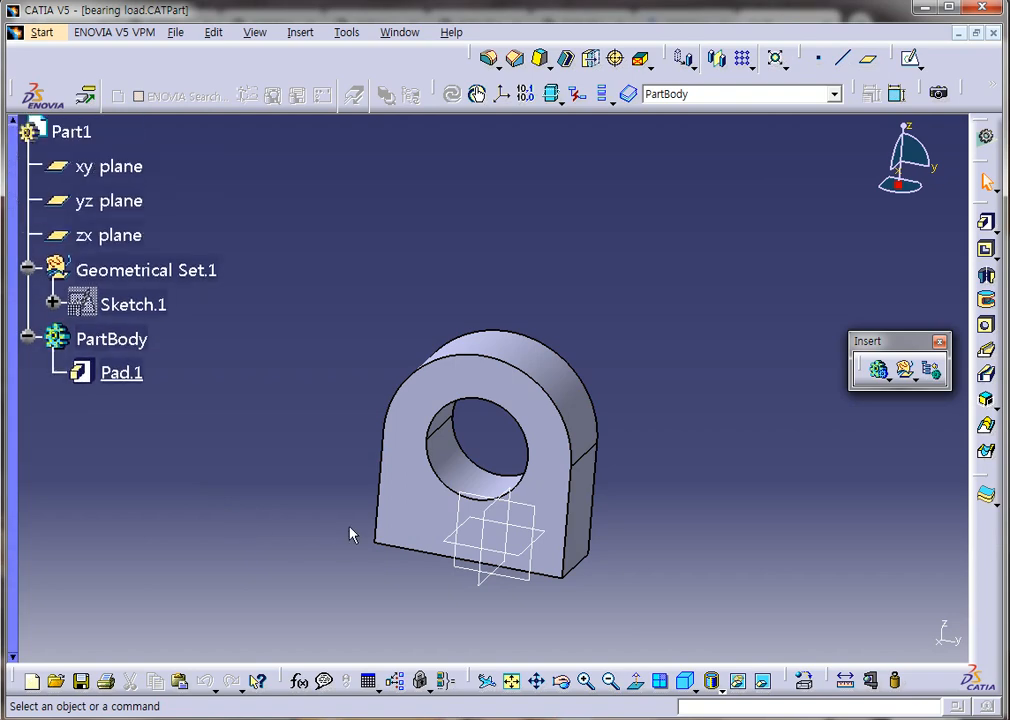
pyautogui.click(805, 680)
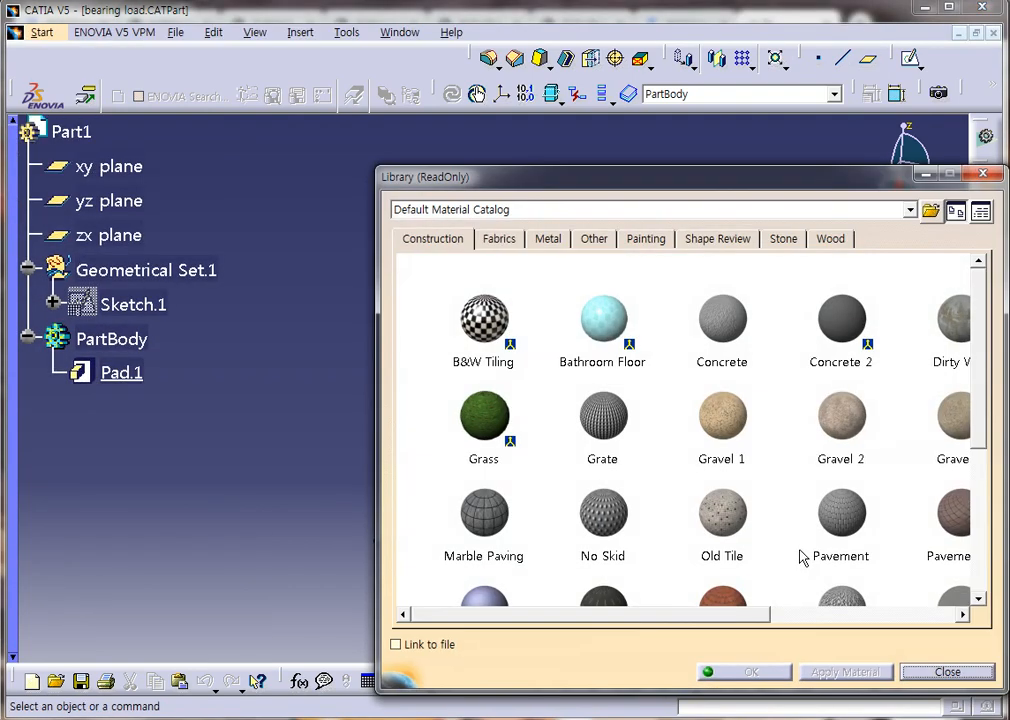
pyautogui.click(556, 244)
pyautogui.click(487, 355)
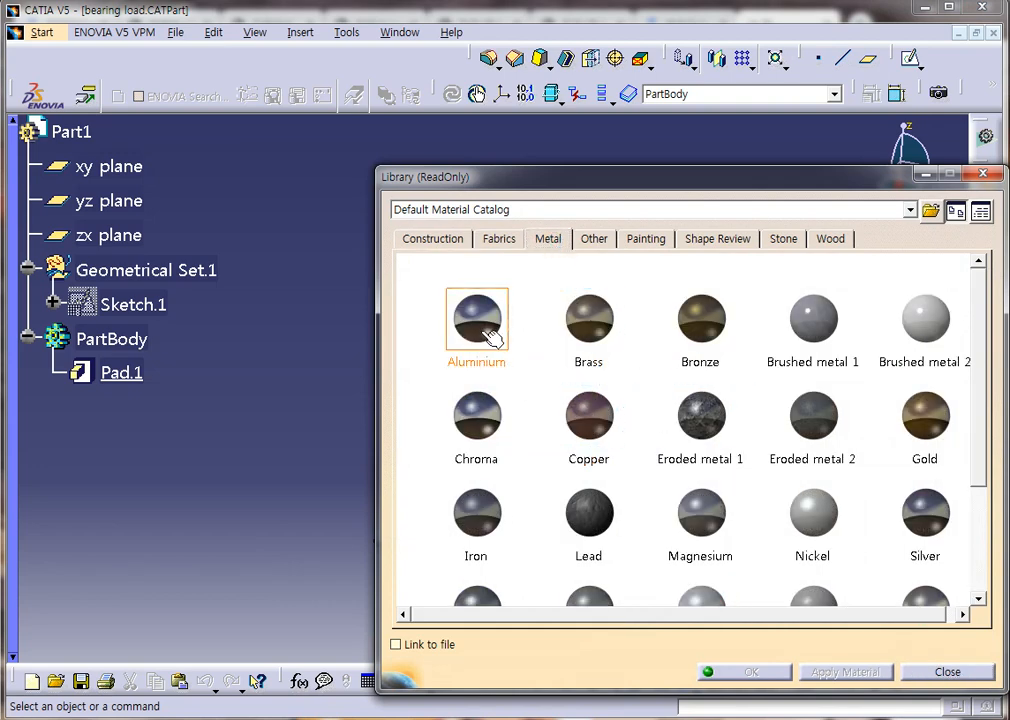
pyautogui.moveTo(492, 338); pyautogui.dragTo(113, 343)
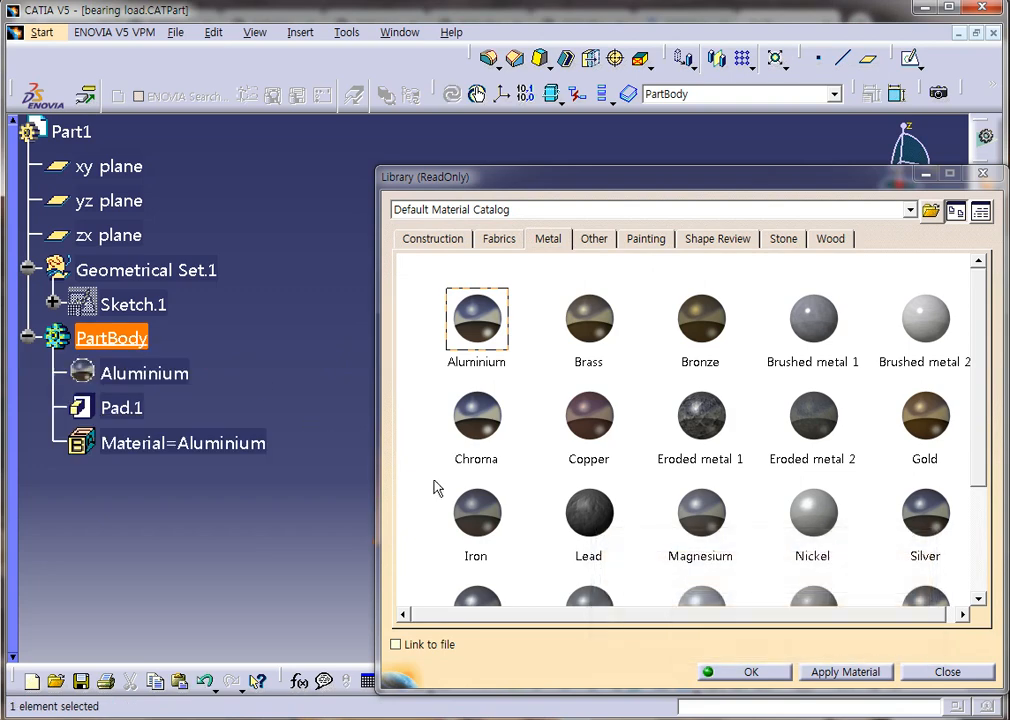
pyautogui.click(745, 673)
pyautogui.moveTo(284, 451)
pyautogui.mouseDown(button='middle')
pyautogui.moveTo(291, 433)
pyautogui.moveTo(281, 436)
pyautogui.mouseUp(button='middle')
pyautogui.click(343, 528)
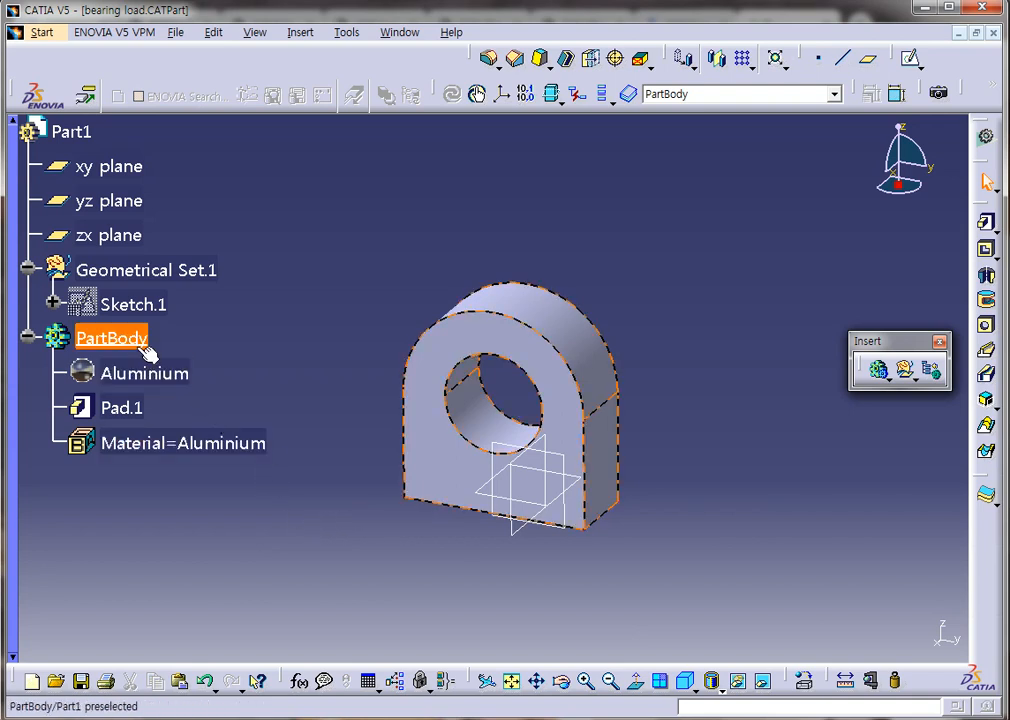
# - Examine the structural analysis properties of the applied Aluminium material and close them without changes
pyautogui.click(182, 378)
pyautogui.click(219, 382)
pyautogui.doubleClick(163, 382)
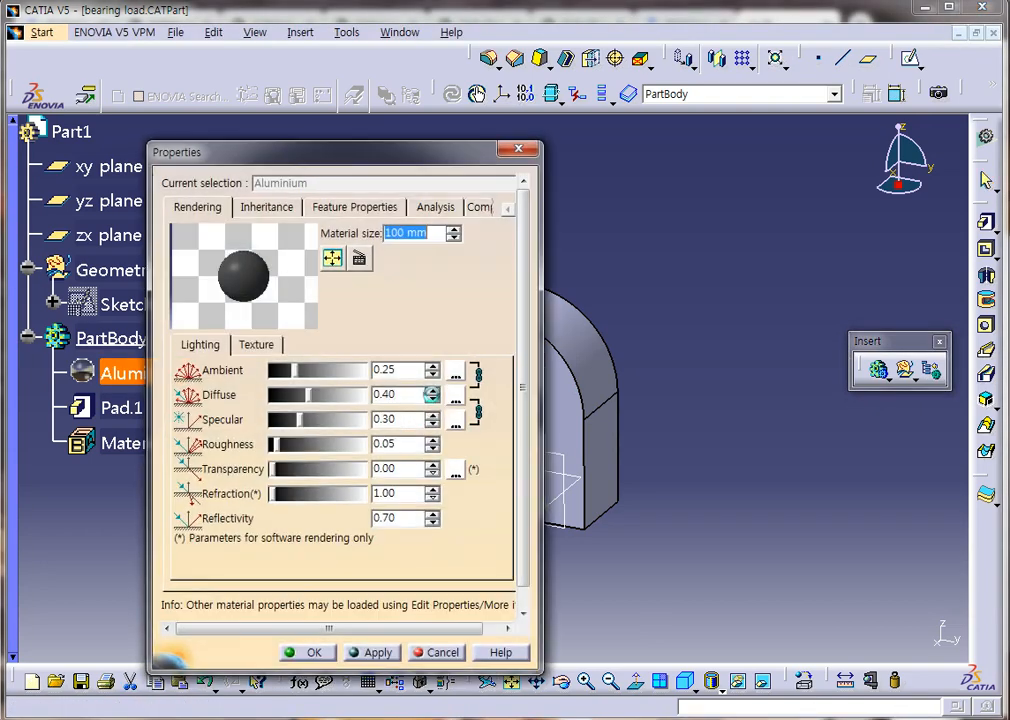
pyautogui.click(429, 208)
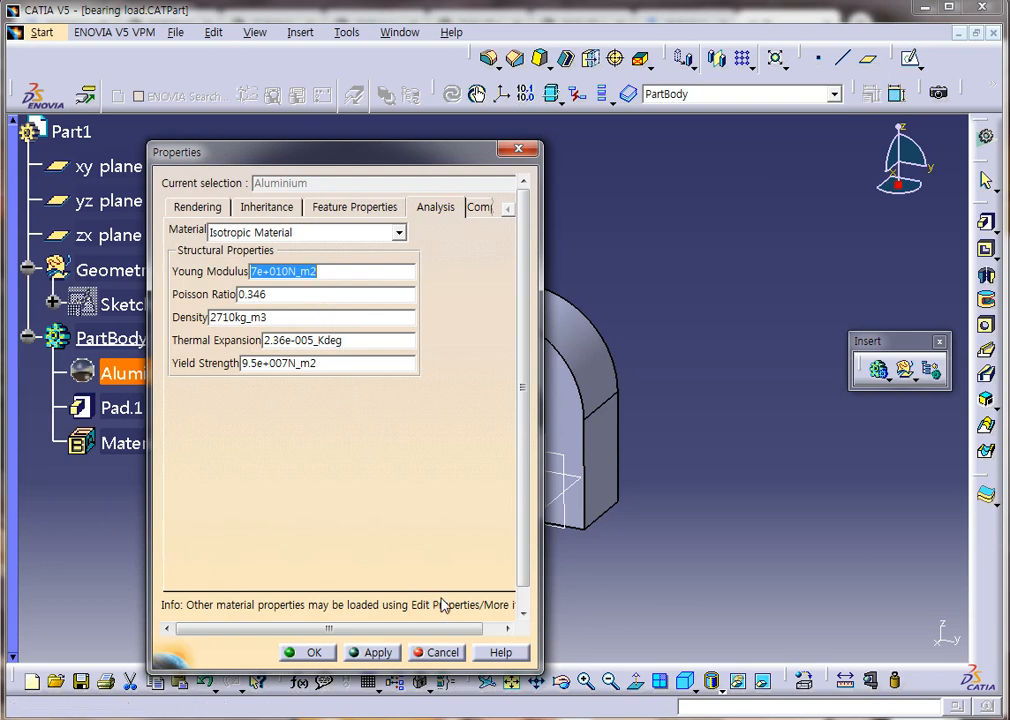
pyautogui.click(440, 652)
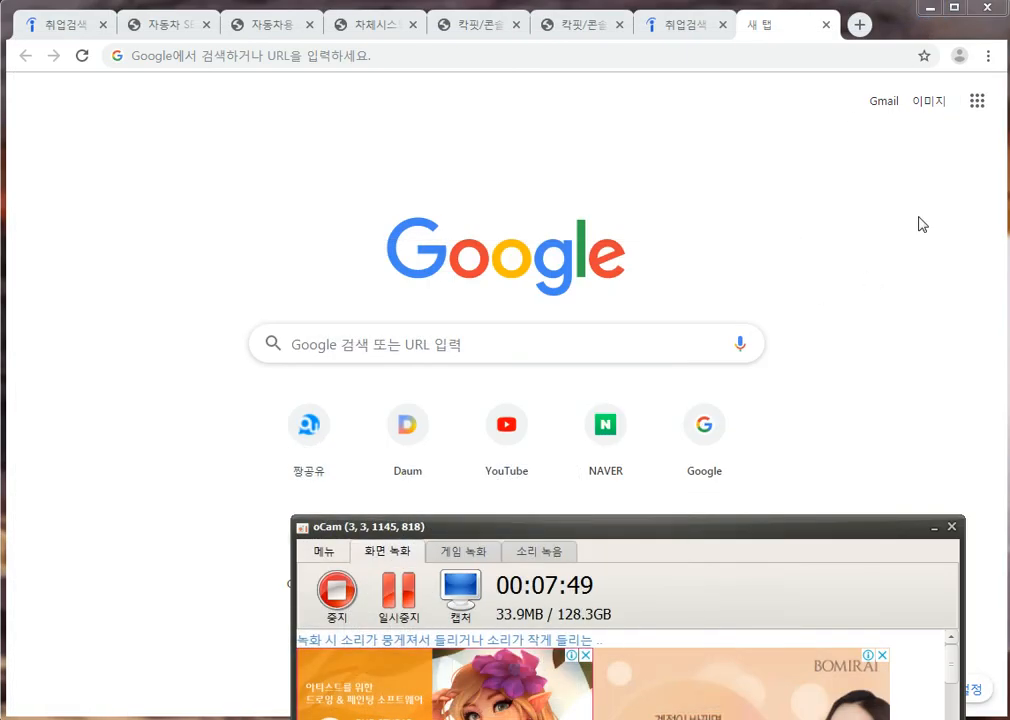
# - Launch the unit conversion program from the desktop and return to CATIA
pyautogui.click(930, 10)
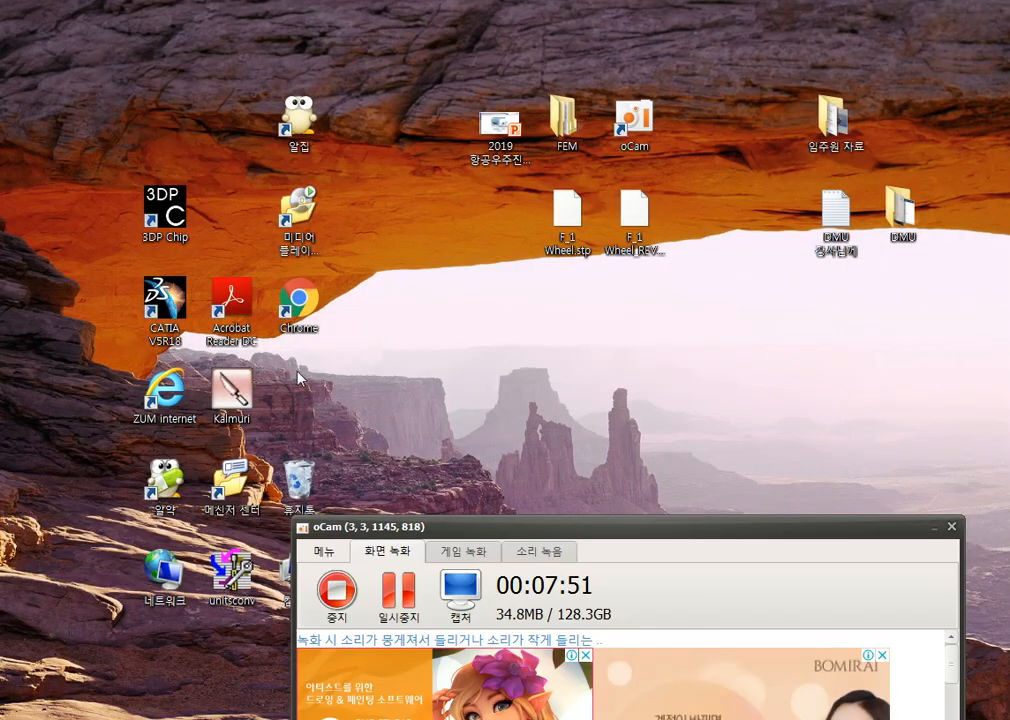
pyautogui.doubleClick(230, 575)
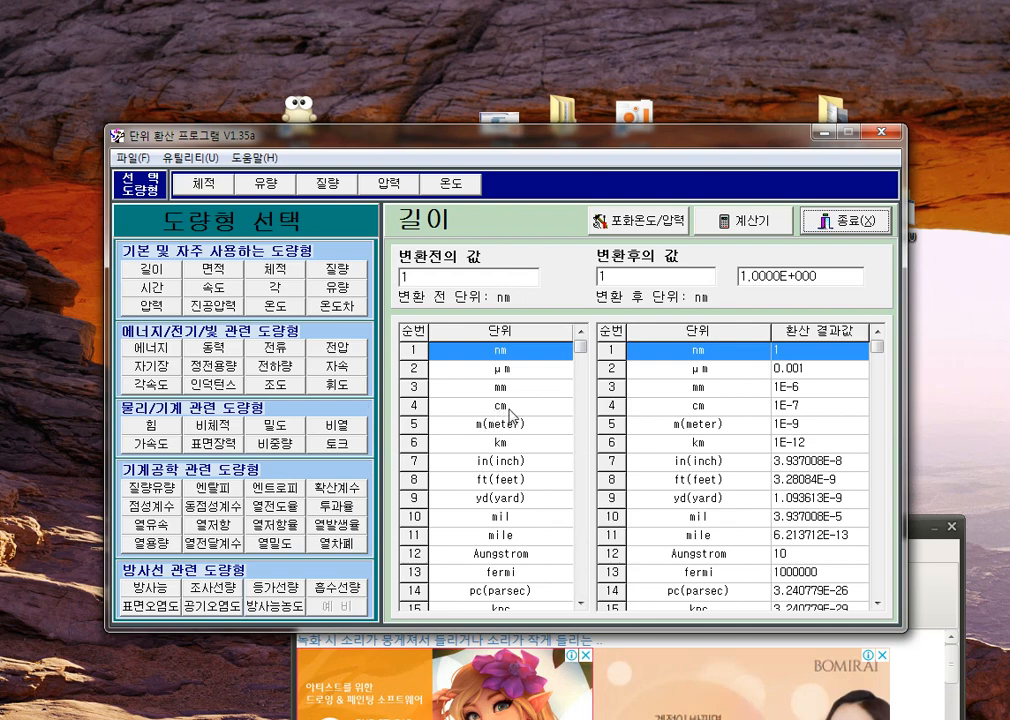
pyautogui.click(360, 718)
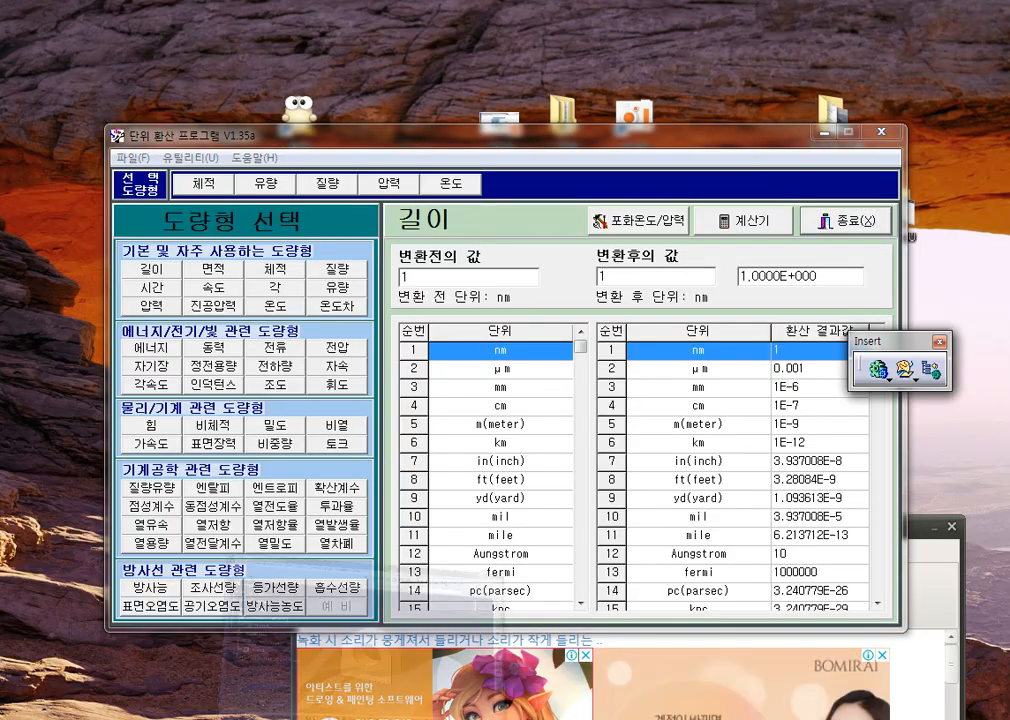
# - Recheck the units of Aluminium's Young modulus and yield strength in its analysis properties, leaving them unchanged
pyautogui.doubleClick(147, 377)
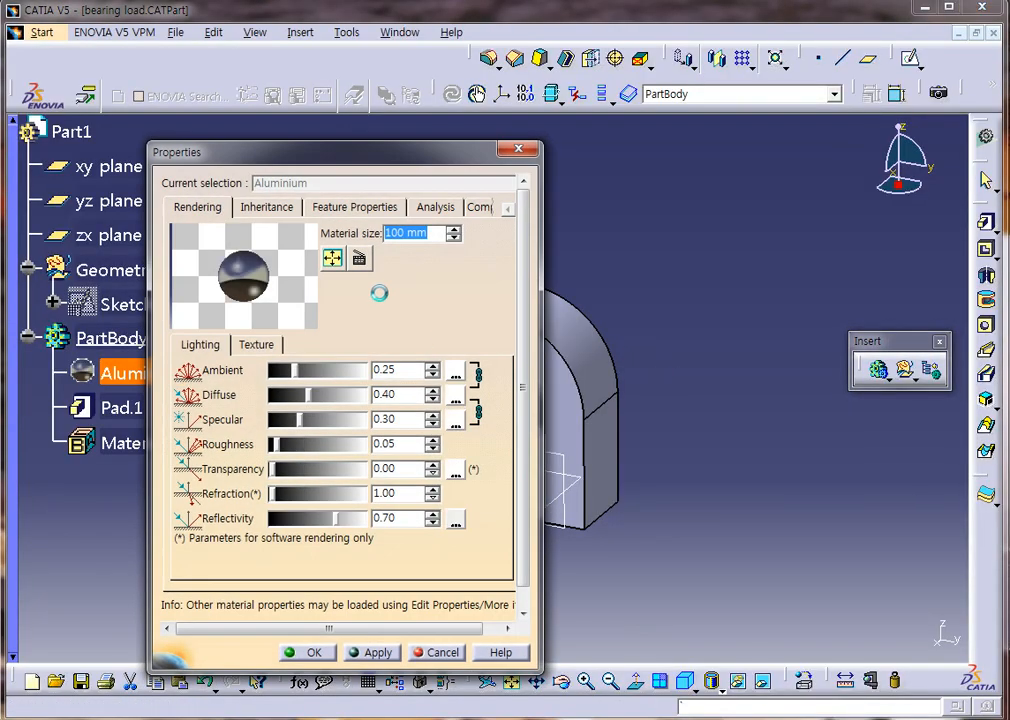
pyautogui.click(428, 214)
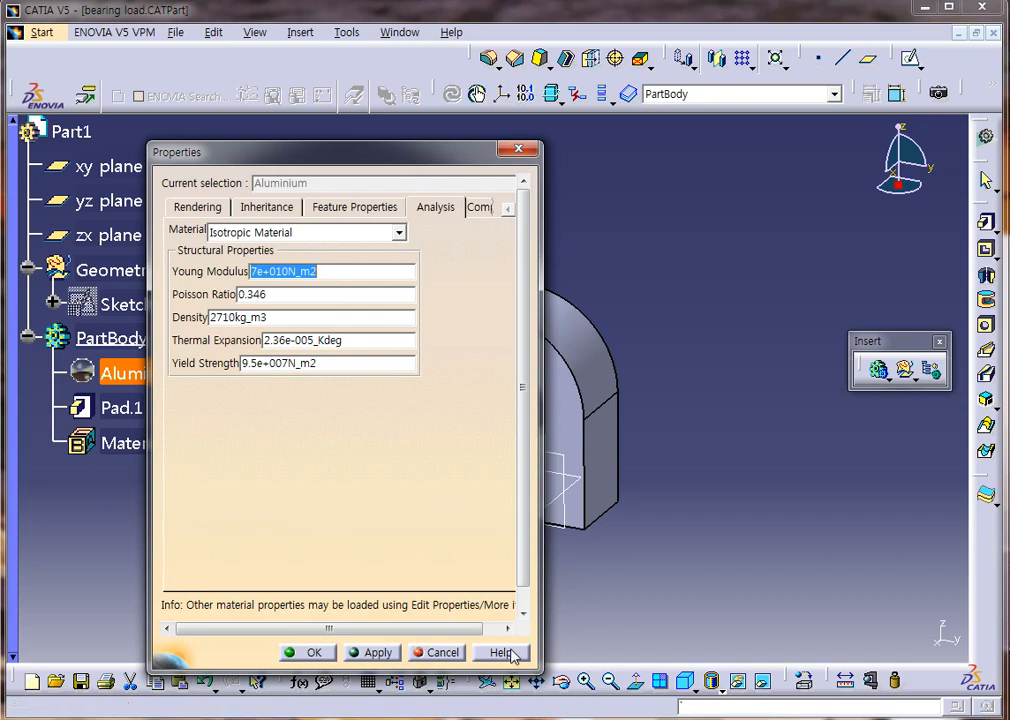
pyautogui.click(438, 654)
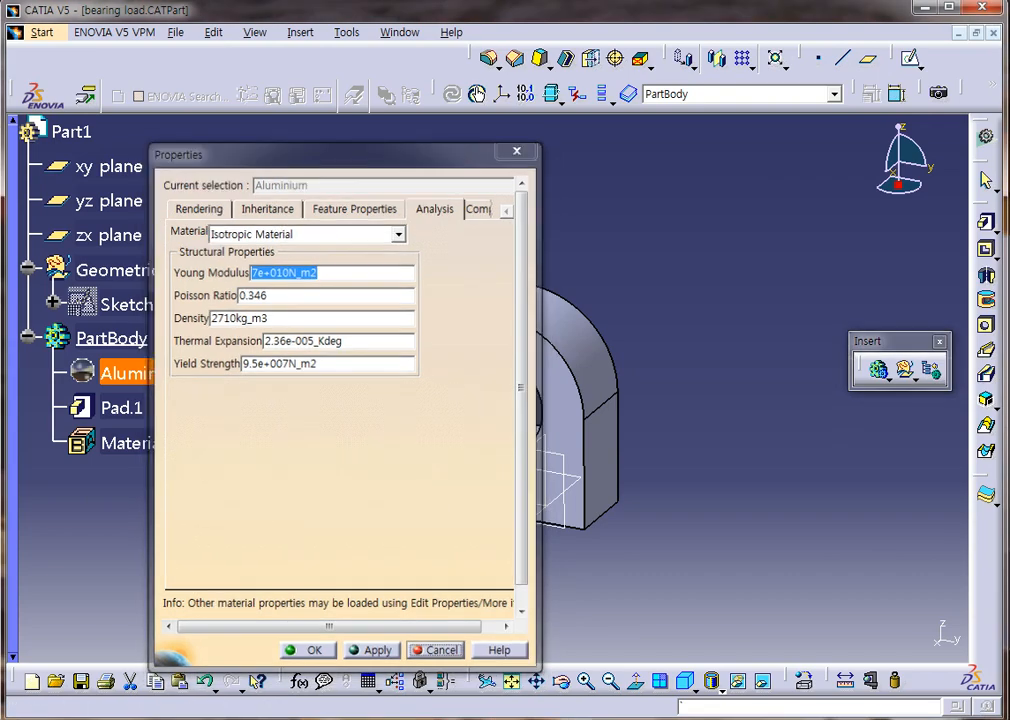
# - Switch to the unit conversion program and set up a pressure conversion with Pa (N/m²) as the source unit
pyautogui.click(455, 718)
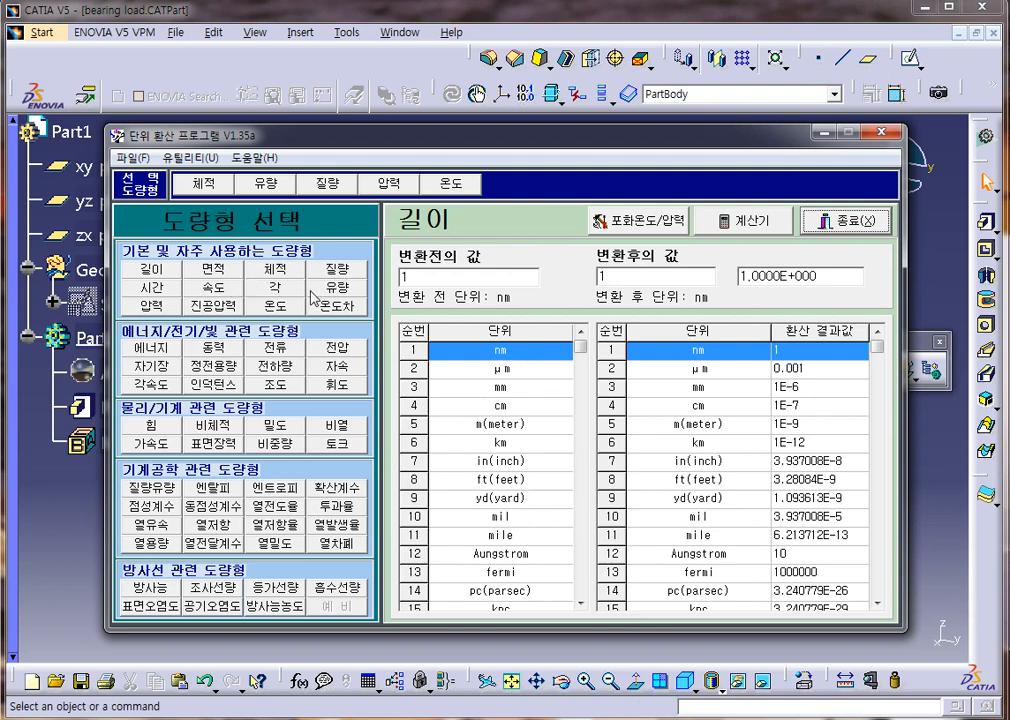
pyautogui.click(151, 305)
pyautogui.click(523, 426)
pyautogui.scroll(-20, 534, 531)
pyautogui.scroll(-2, 534, 540)
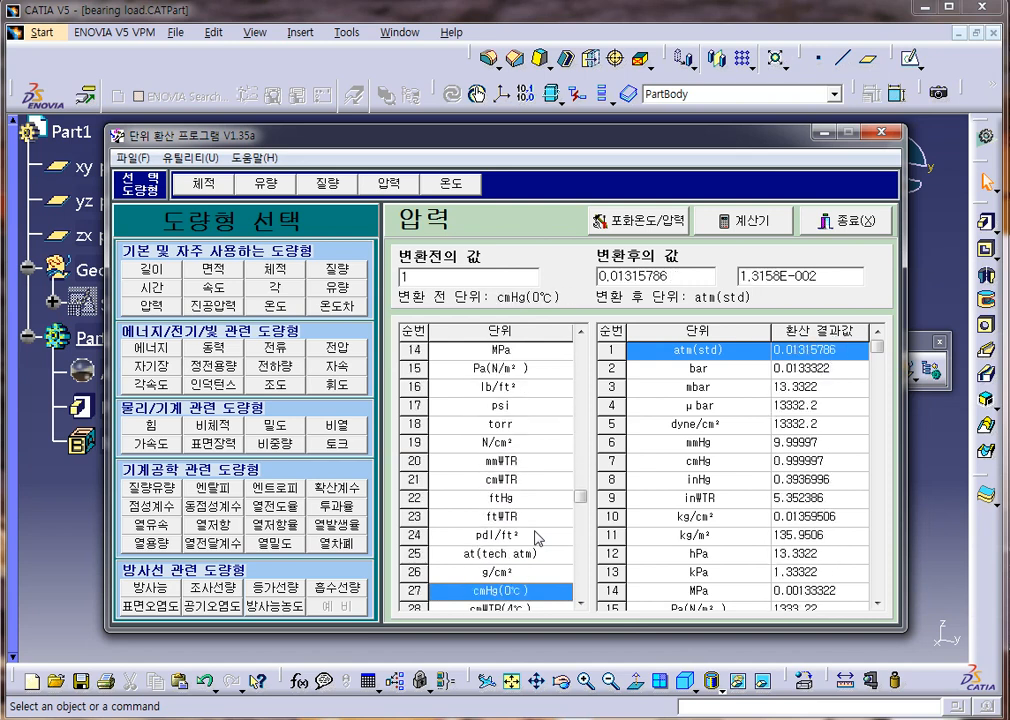
pyautogui.click(515, 370)
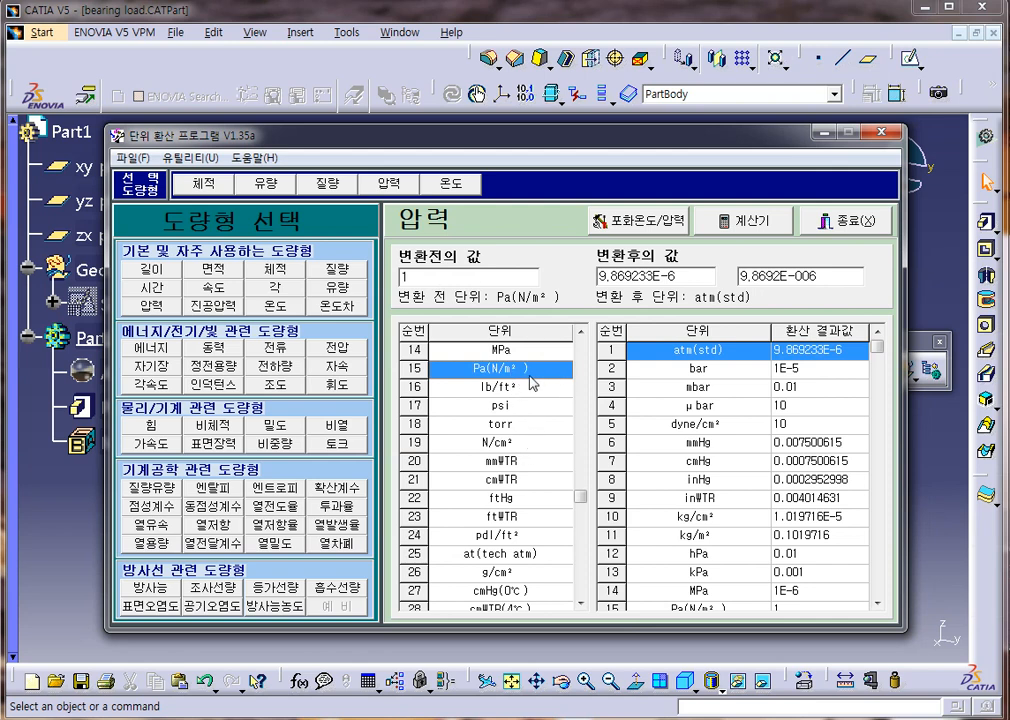
# - Look through the bearing load pages of the PDF textbook in Acrobat Reader and select dyne/cm² as the conversion's target unit
pyautogui.click(465, 716)
pyautogui.scroll(1, 424, 410)
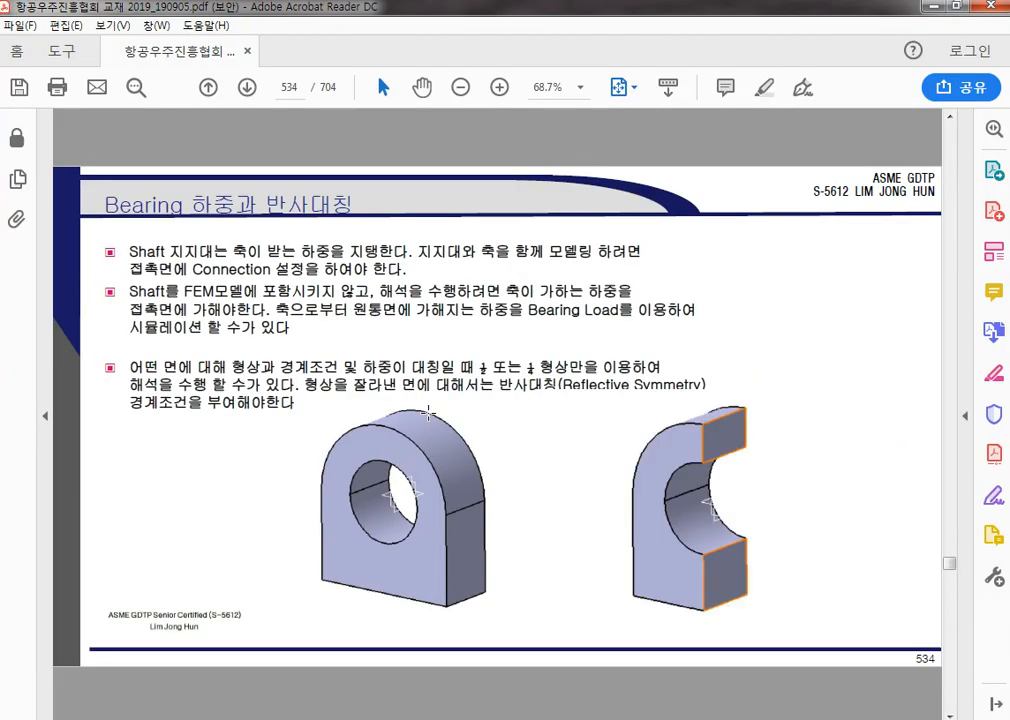
pyautogui.scroll(-2, 429, 414)
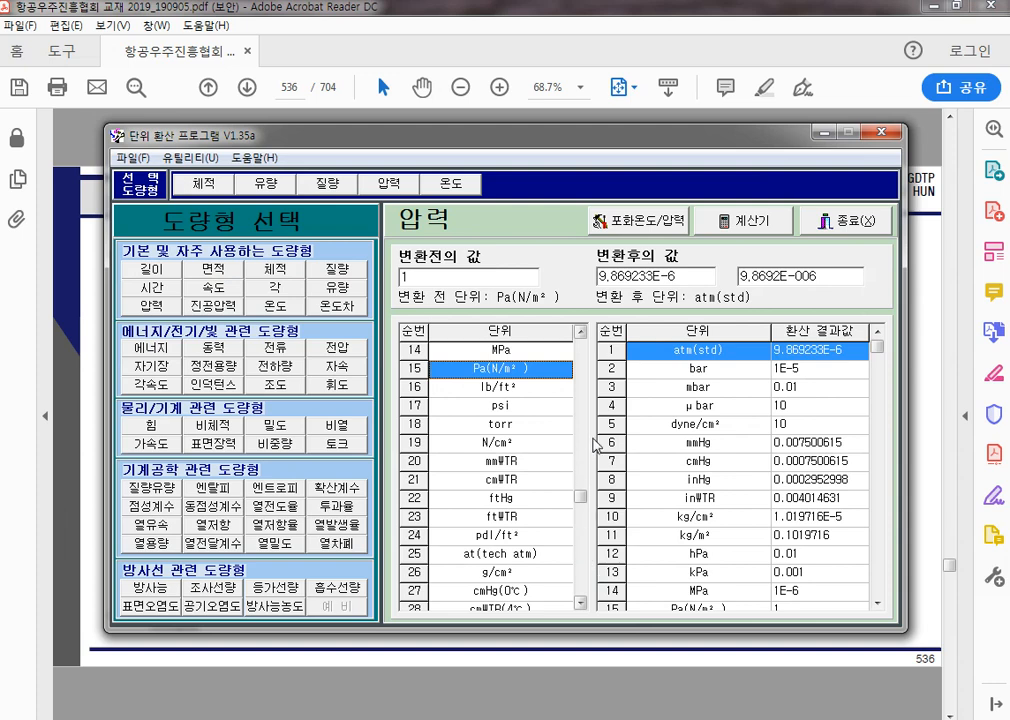
pyautogui.click(715, 424)
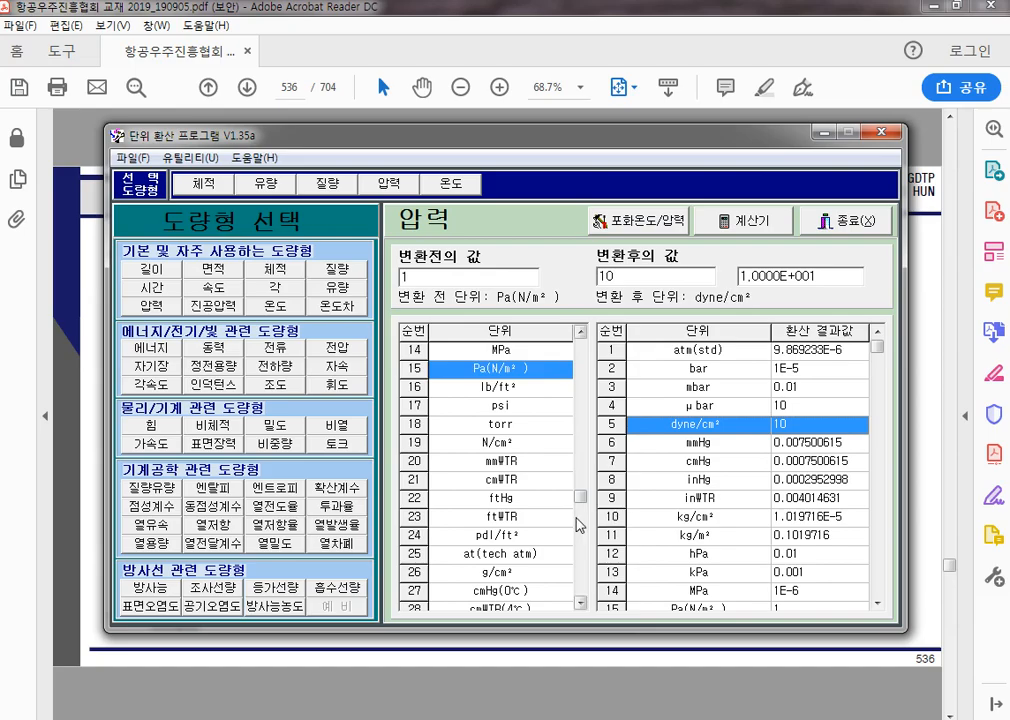
# - Switch to Chrome and search Google for the "gpa to n/m2" unit conversion
pyautogui.click(235, 718)
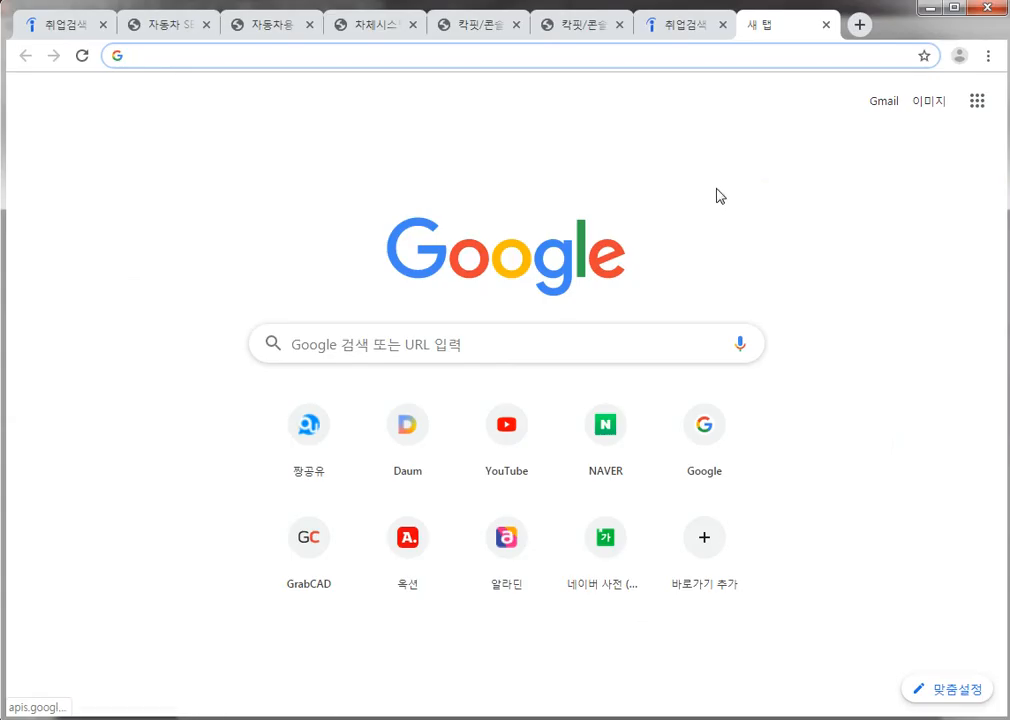
pyautogui.click(474, 354)
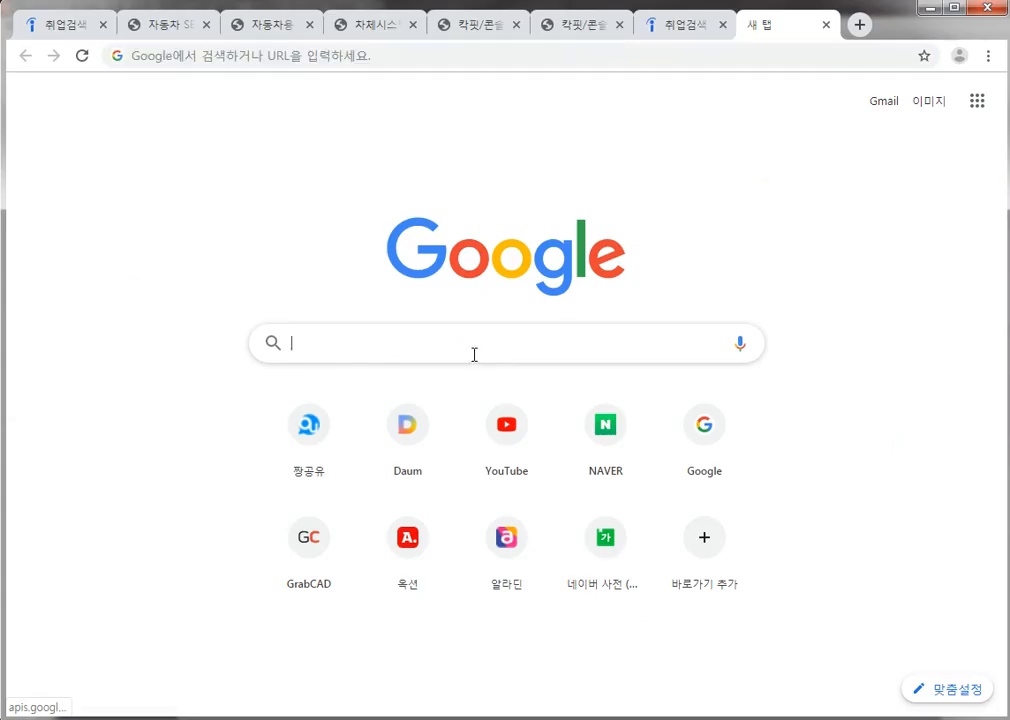
pyautogui.write('ㅎ')
pyautogui.press('BackSpace')
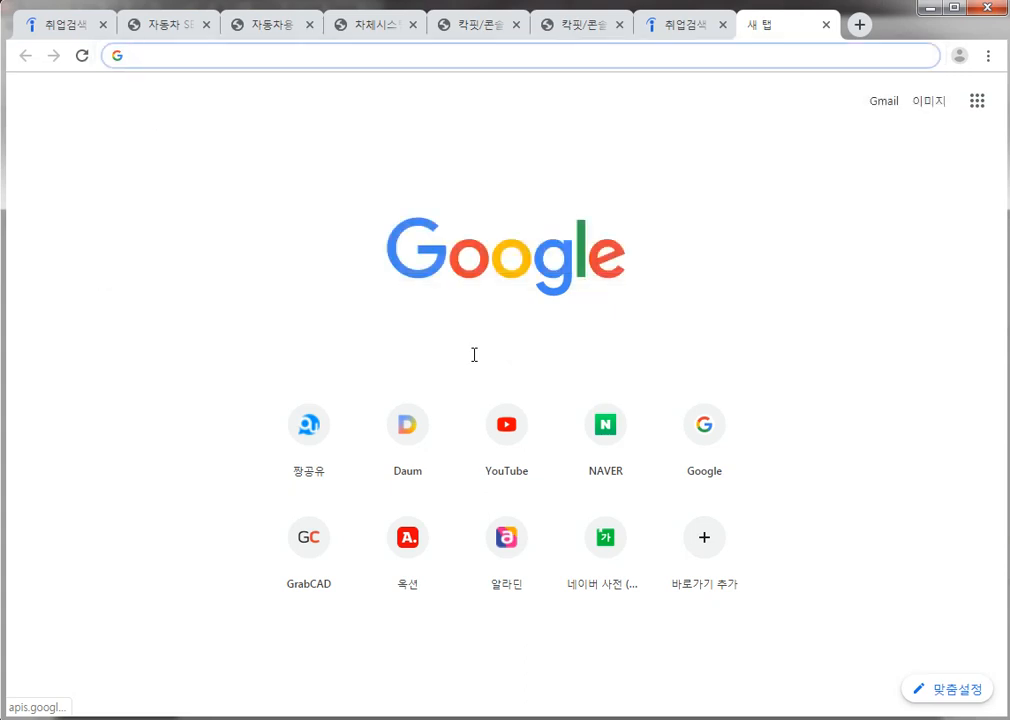
pyautogui.write('Gpa to N')
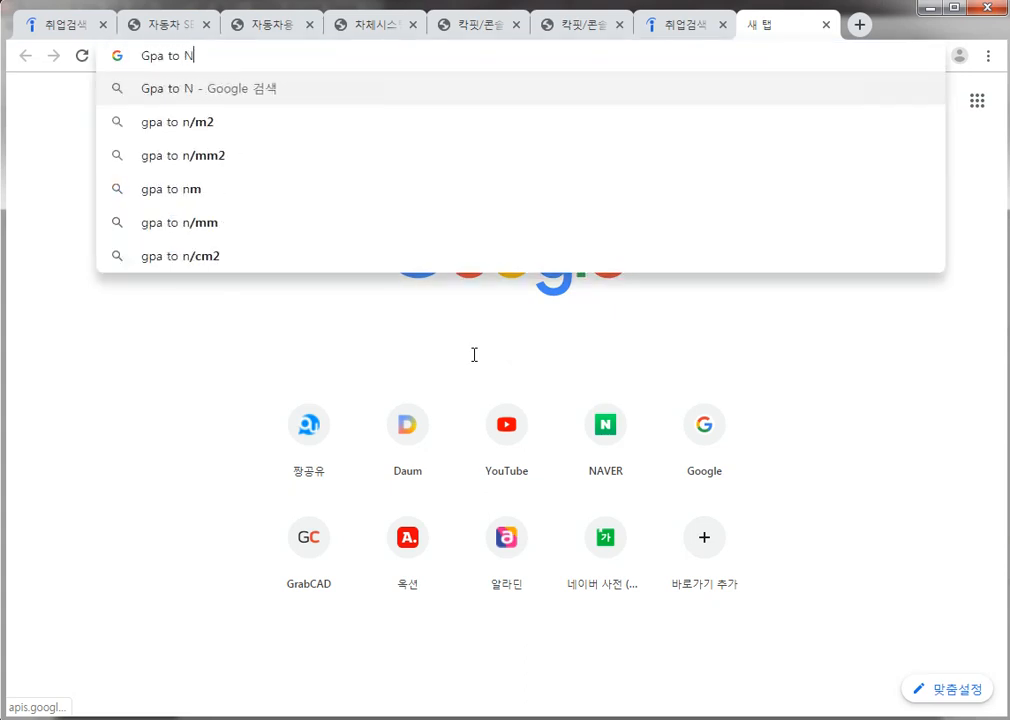
pyautogui.press('Down')
pyautogui.press('Return')
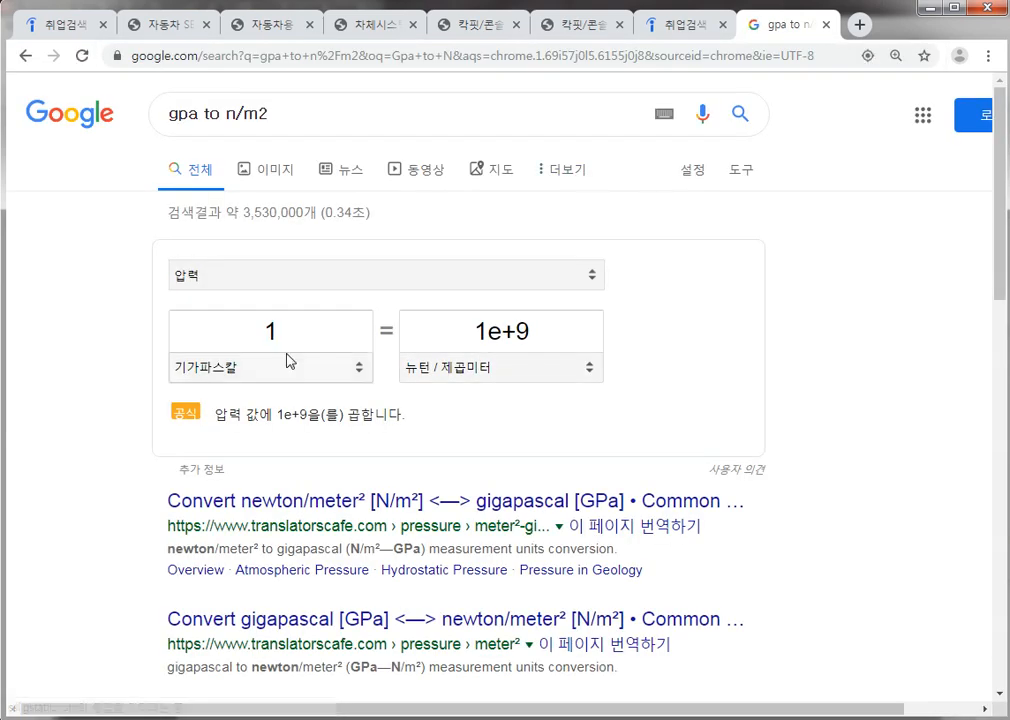
# - Convert 160 gigapascals to newtons per square metre in Google's converter and copy the result
pyautogui.moveTo(330, 338); pyautogui.dragTo(266, 340)
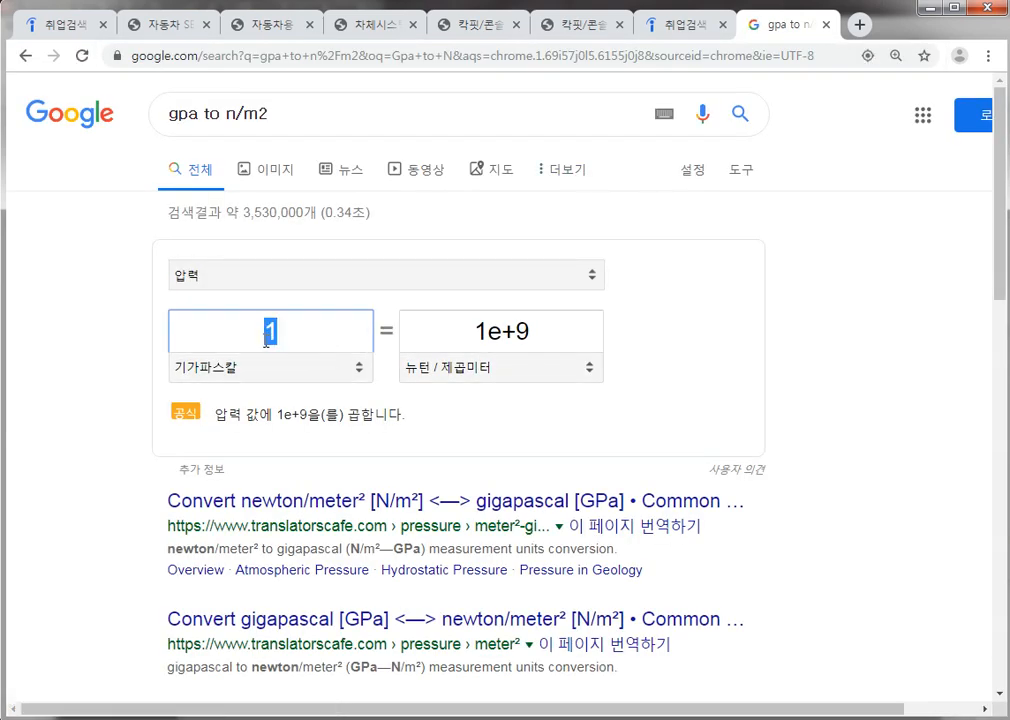
pyautogui.write('160')
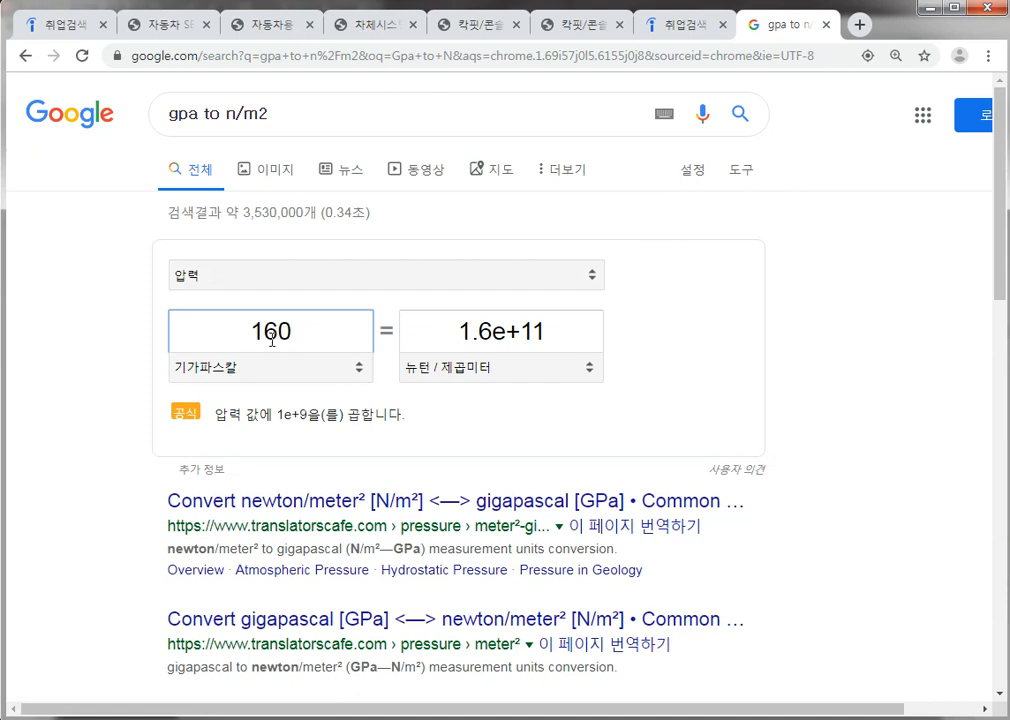
pyautogui.tripleClick(549, 345)
pyautogui.hotkey('ctrl', 'c')
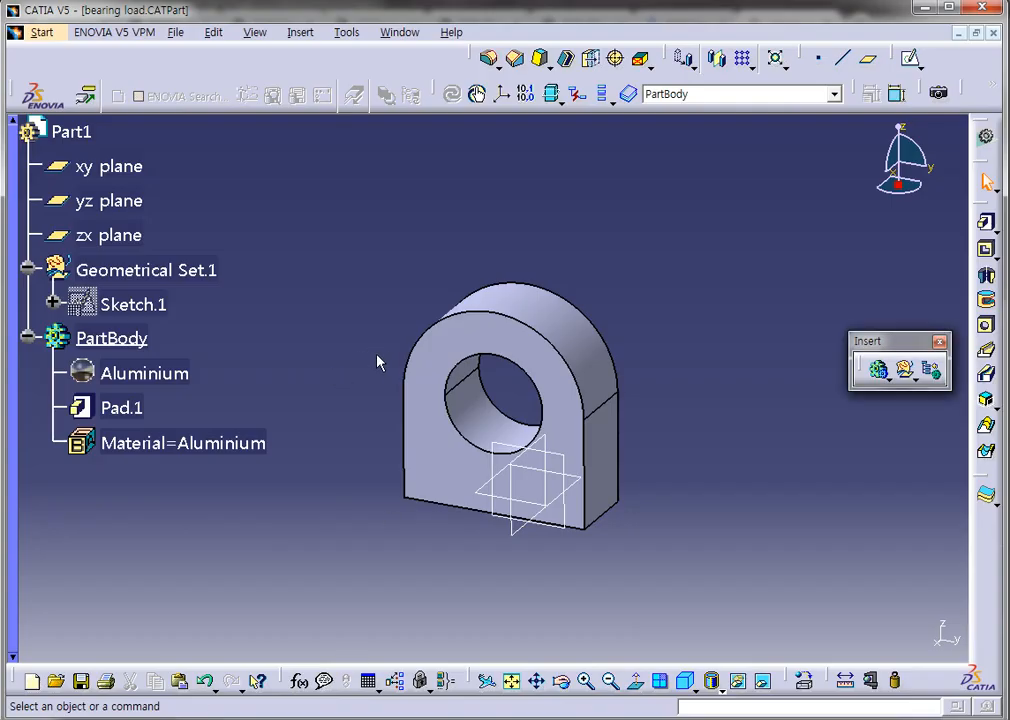
# - In CATIA, set Aluminium's Young modulus to the copied 1.6e+11 with unit N_m2 and its Poisson ratio to 0.25 in the analysis properties
pyautogui.doubleClick(152, 377)
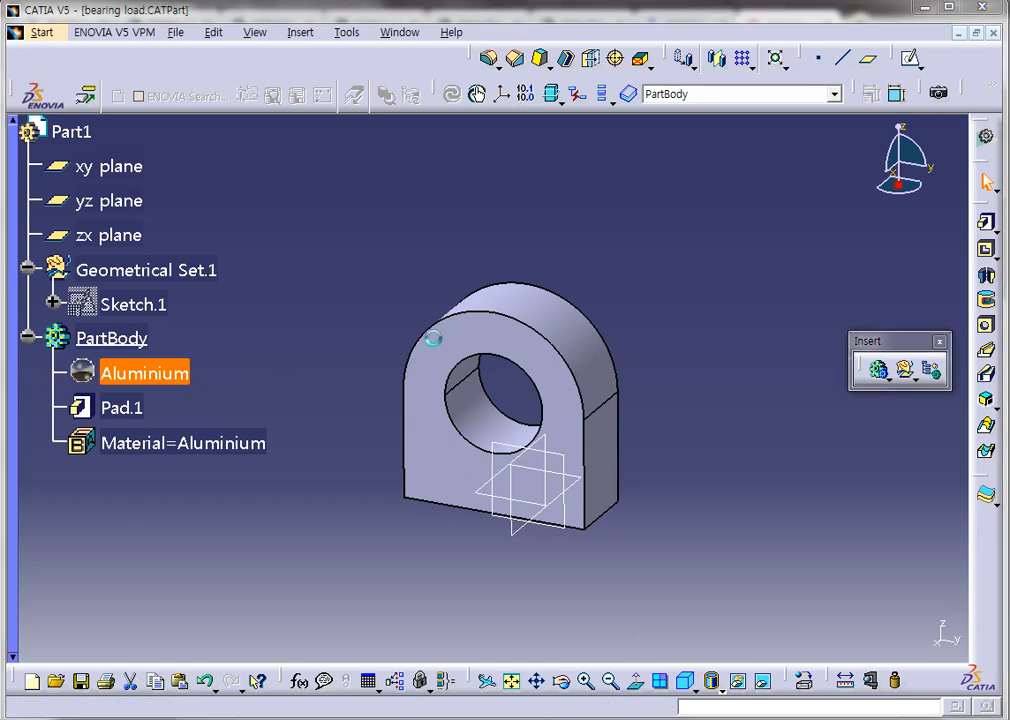
pyautogui.click(435, 207)
pyautogui.hotkey('ctrl', 'v')
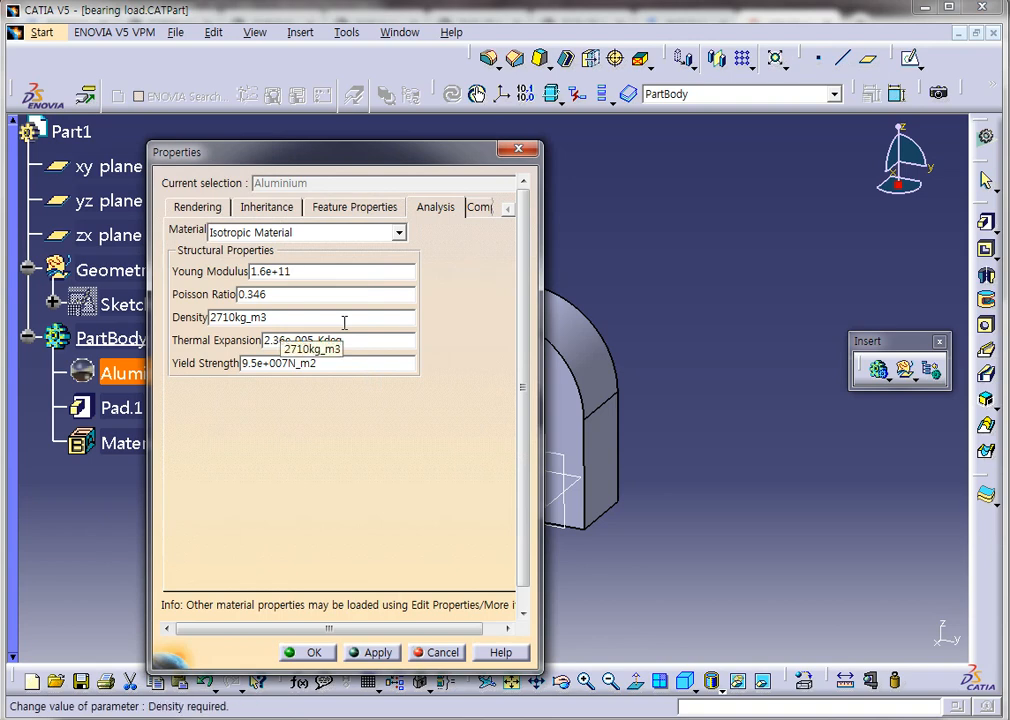
pyautogui.write('N_m2')
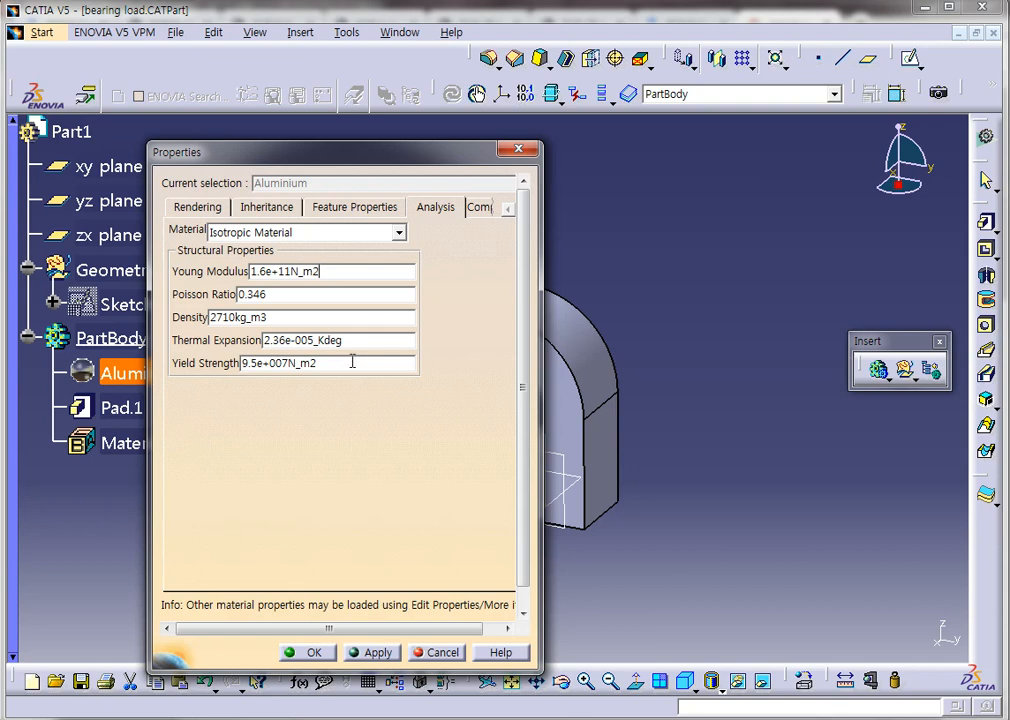
pyautogui.click(245, 295)
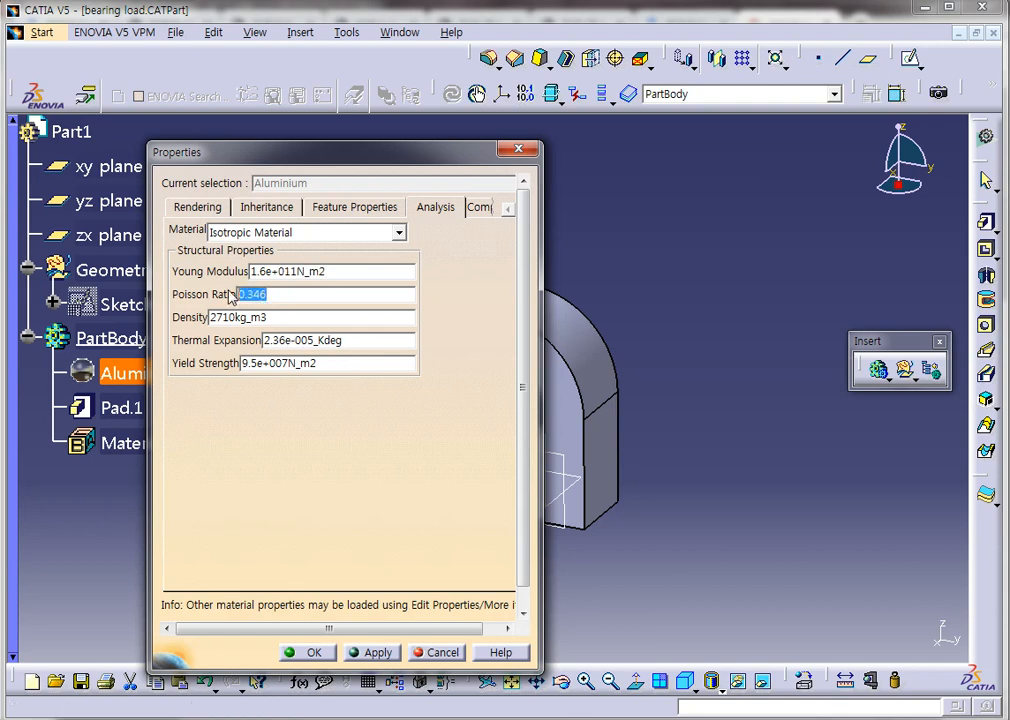
pyautogui.write('0.25')
pyautogui.click(398, 361)
pyautogui.click(310, 651)
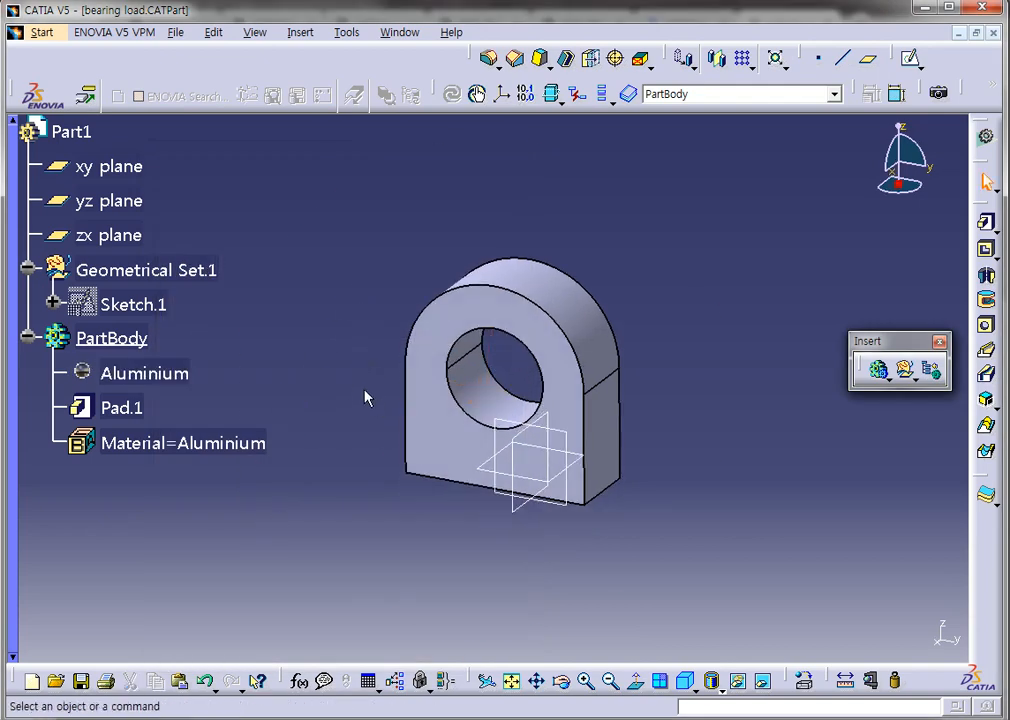
# - Rename the Aluminium material feature under PartBody as GDC45
pyautogui.rightClick(172, 372)
pyautogui.click(210, 440)
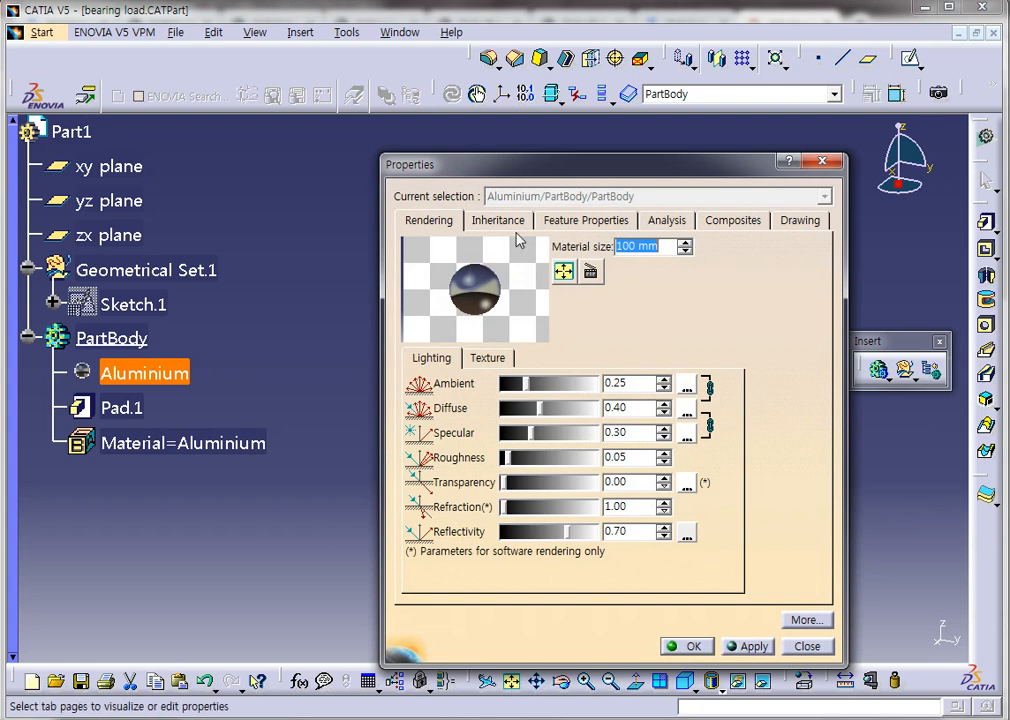
pyautogui.click(582, 218)
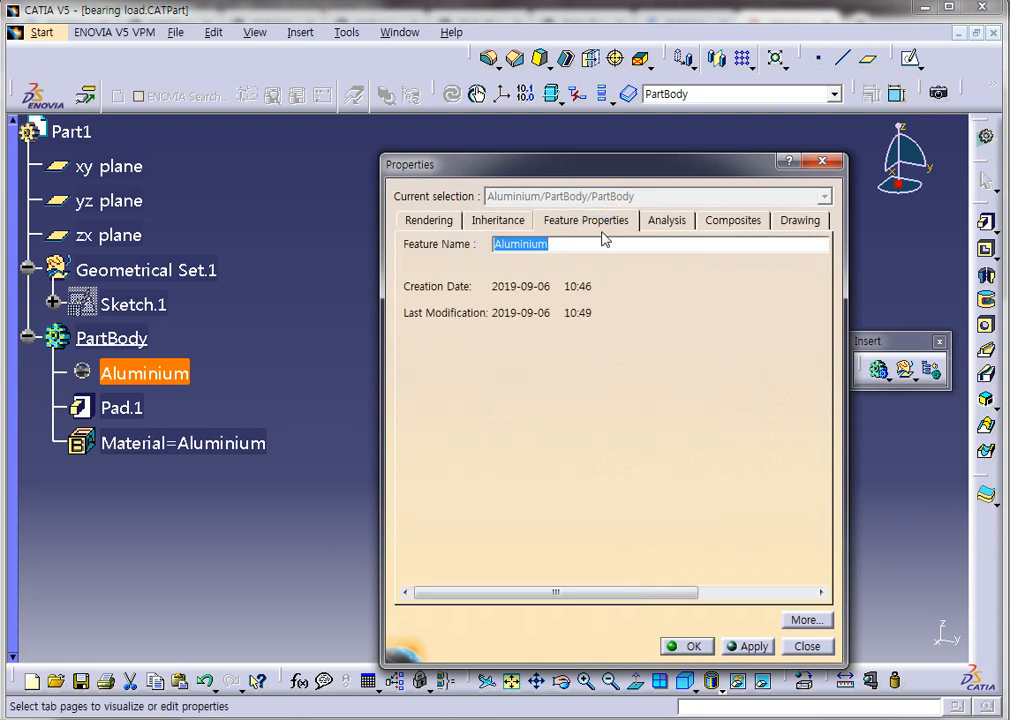
pyautogui.write('G')
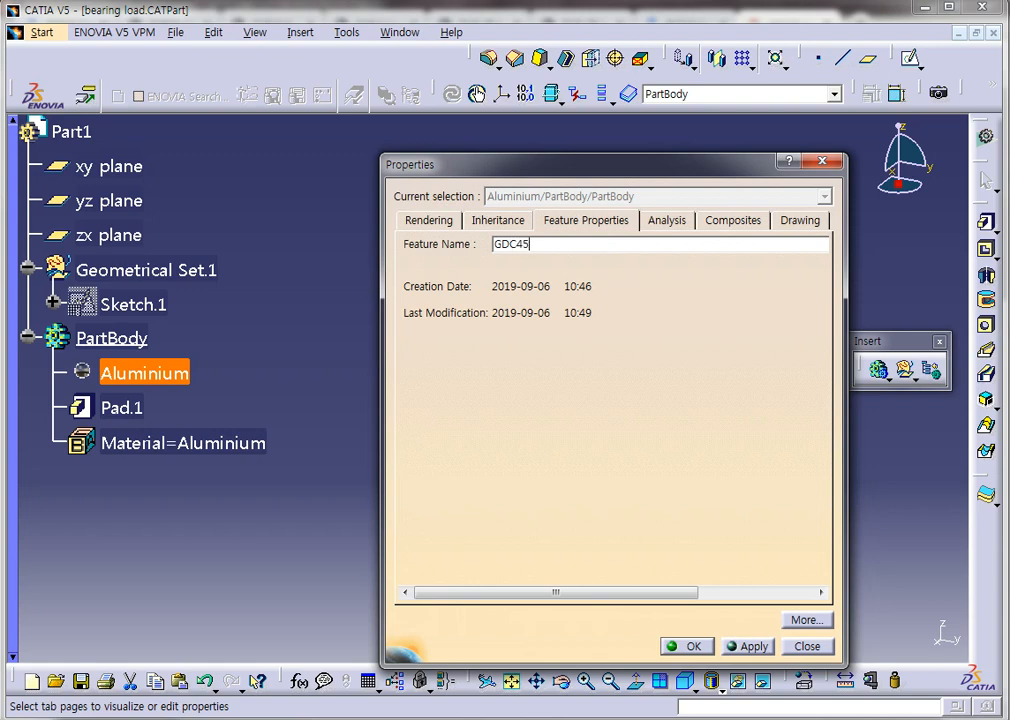
pyautogui.write('DC45')
pyautogui.press('Return')
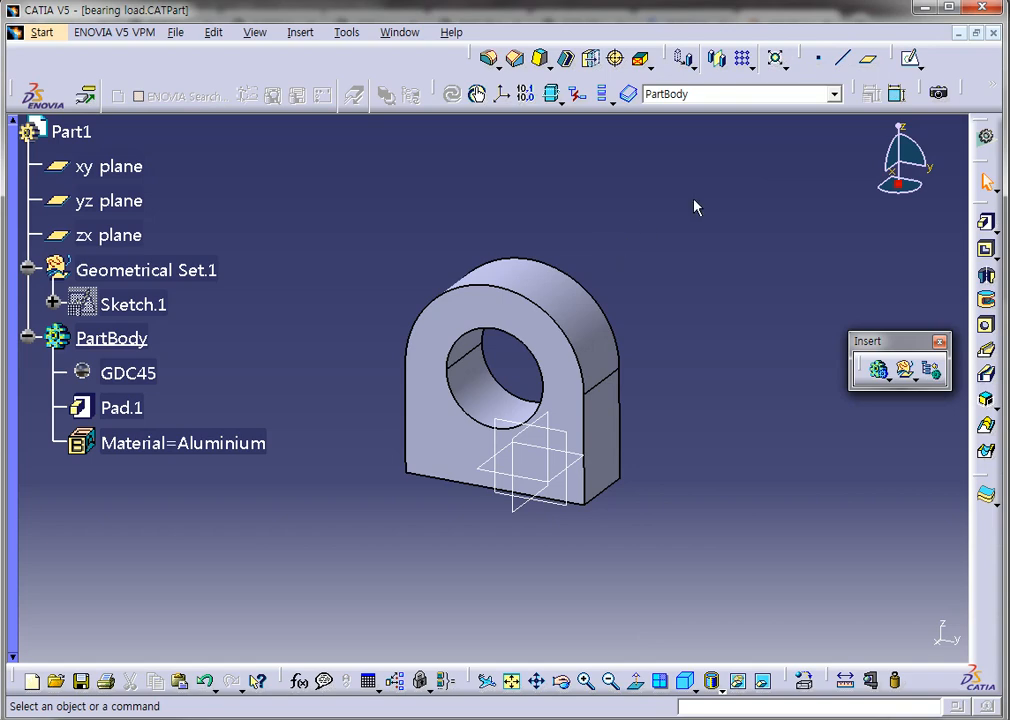
# - Split the bracket body with the zx plane, reversing the direction to keep the half on the negative y side
pyautogui.moveTo(496, 494); pyautogui.dragTo(547, 447, button='middle')
pyautogui.moveTo(424, 417); pyautogui.dragTo(600, 388, button='middle')
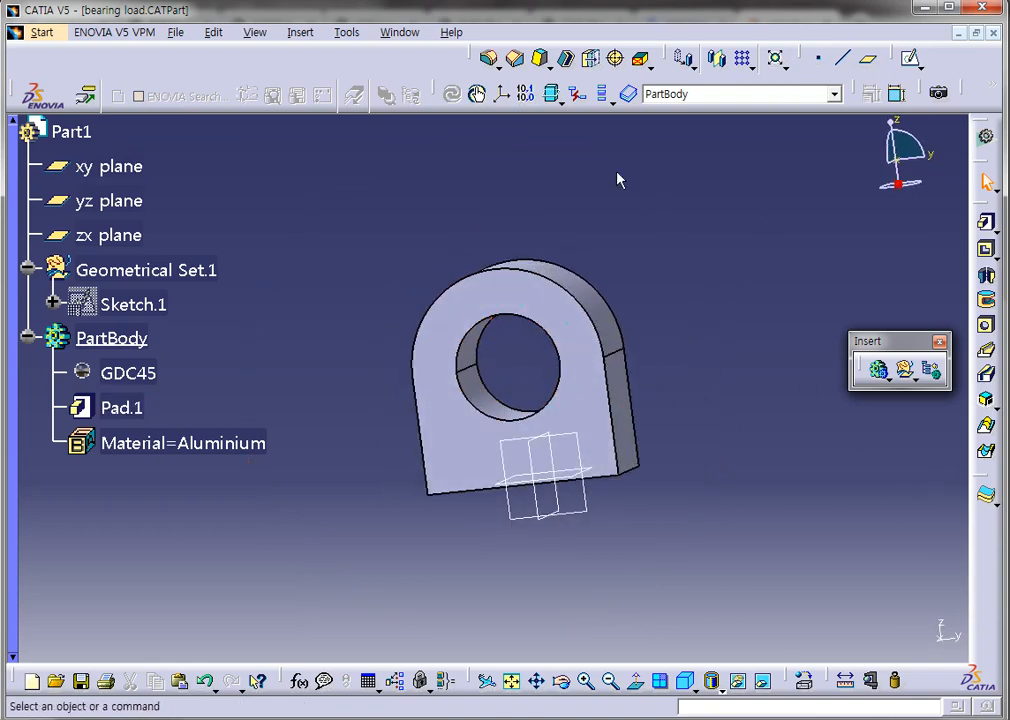
pyautogui.click(990, 502)
pyautogui.click(927, 523)
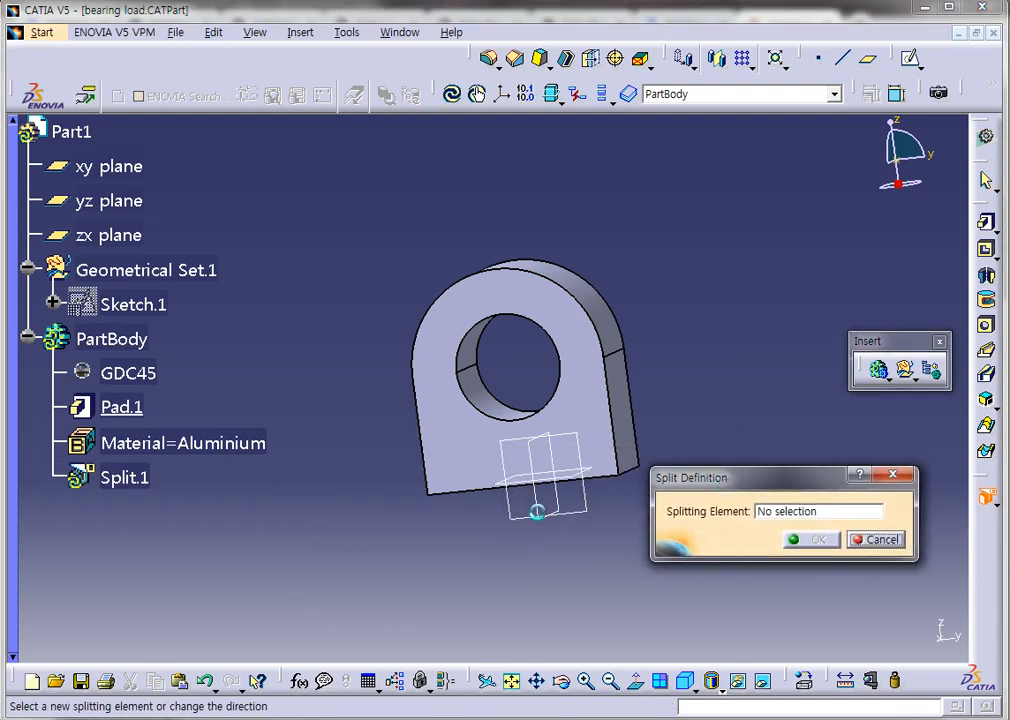
pyautogui.click(539, 508)
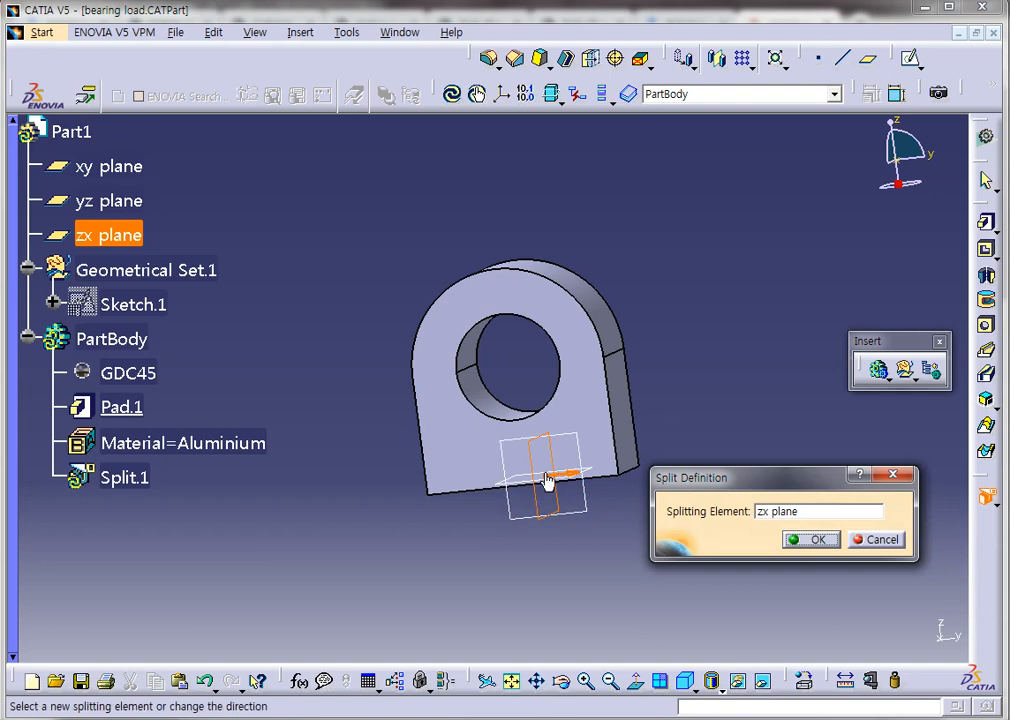
pyautogui.click(582, 476)
pyautogui.click(816, 539)
pyautogui.moveTo(701, 548); pyautogui.dragTo(430, 424, button='middle')
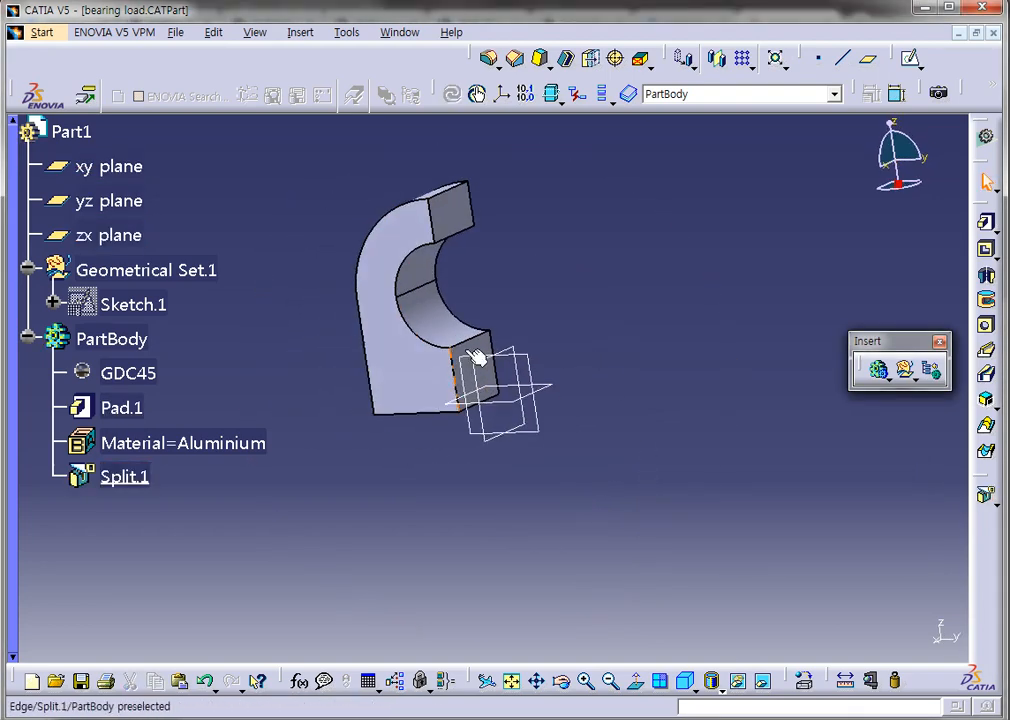
pyautogui.moveTo(478, 356); pyautogui.dragTo(477, 486, button='middle')
pyautogui.moveTo(394, 488); pyautogui.dragTo(427, 466, button='middle')
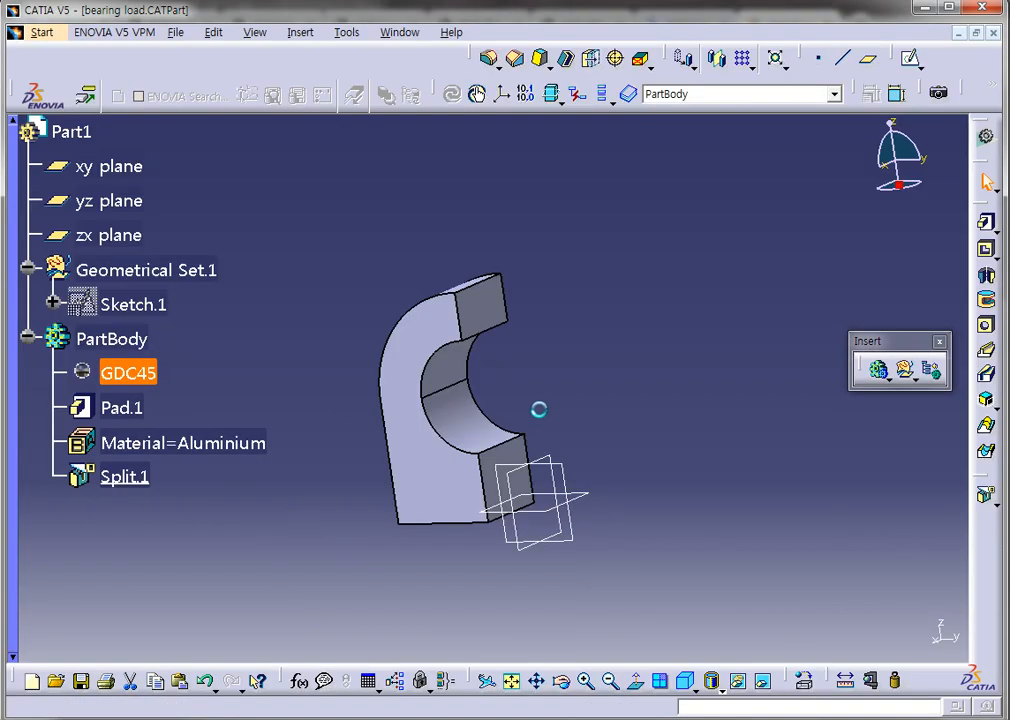
# - Recheck the GDC45 material's Young modulus and its unit in the analysis properties, leaving the values as they are
pyautogui.click(435, 207)
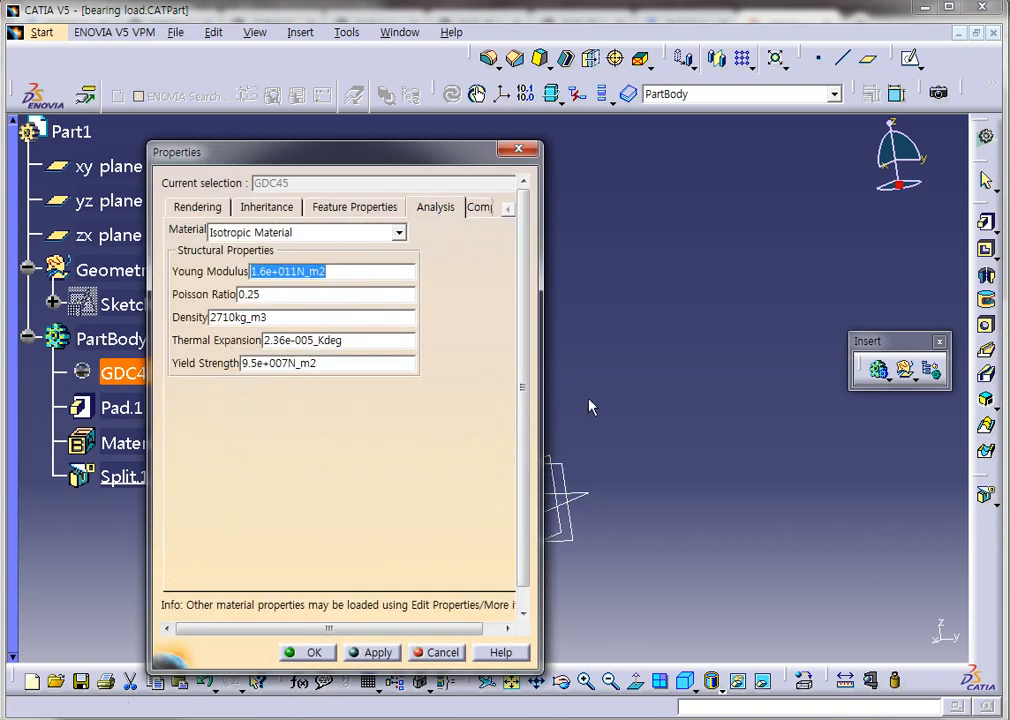
pyautogui.click(342, 271)
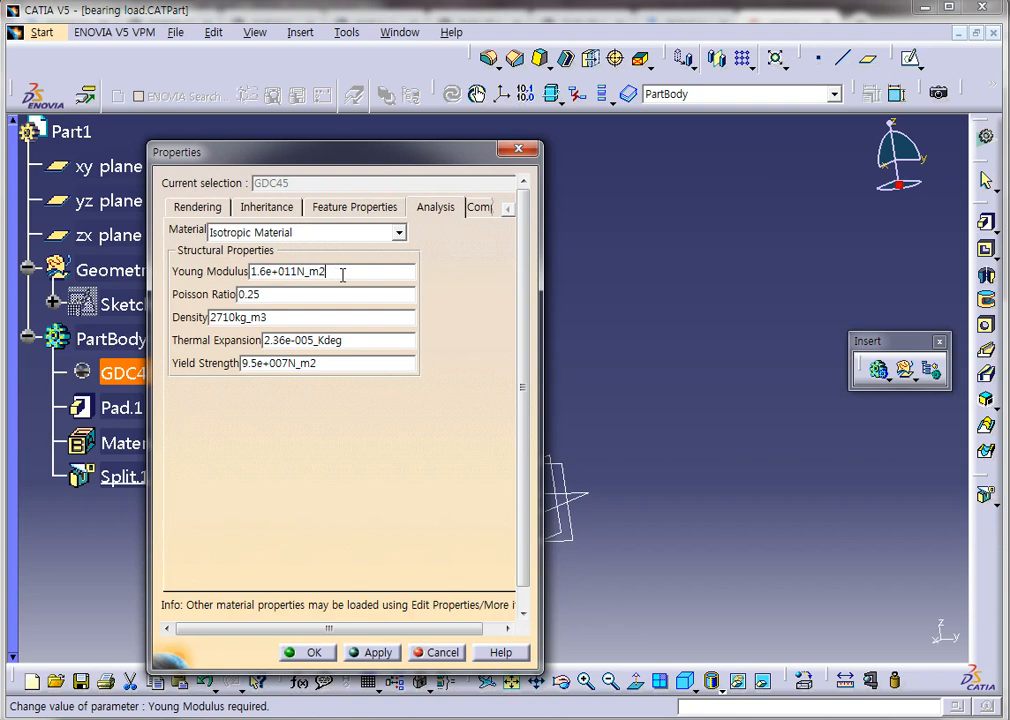
pyautogui.moveTo(303, 277); pyautogui.dragTo(338, 288)
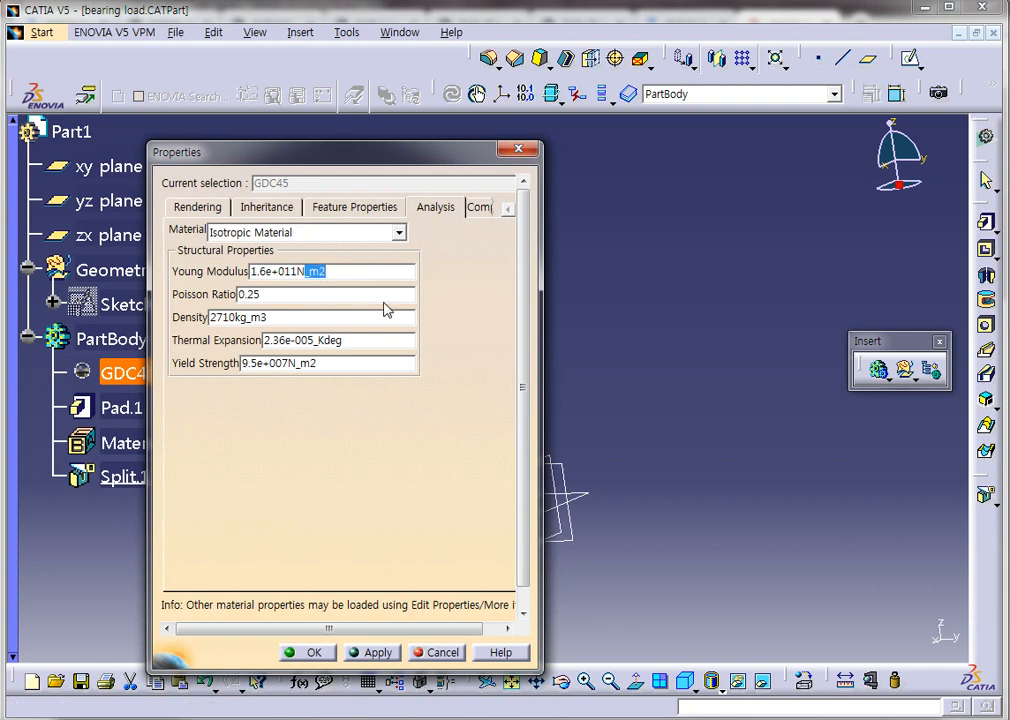
pyautogui.click(371, 276)
pyautogui.click(313, 653)
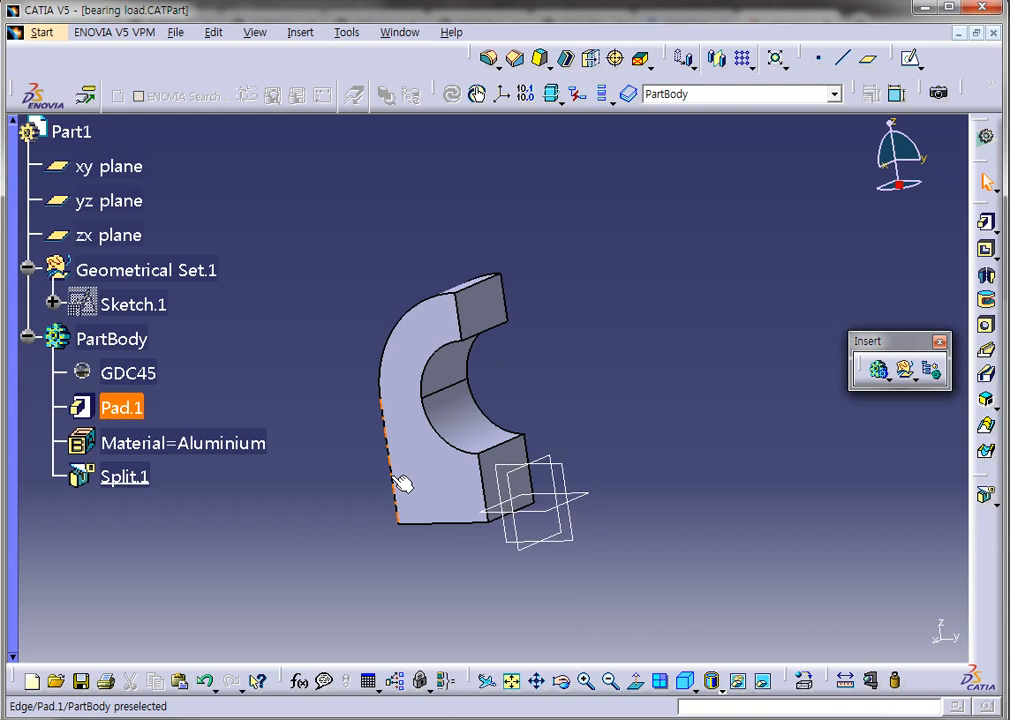
# - Start a Generative Structural Analysis of the half bracket with a Static Analysis case
pyautogui.click(403, 216)
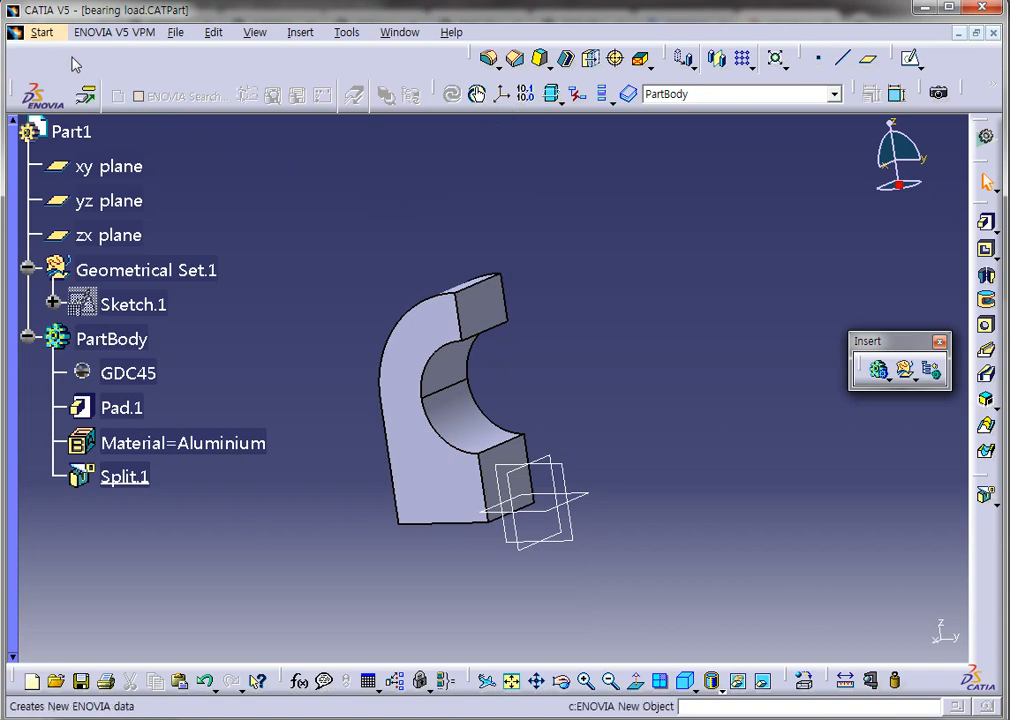
pyautogui.click(42, 33)
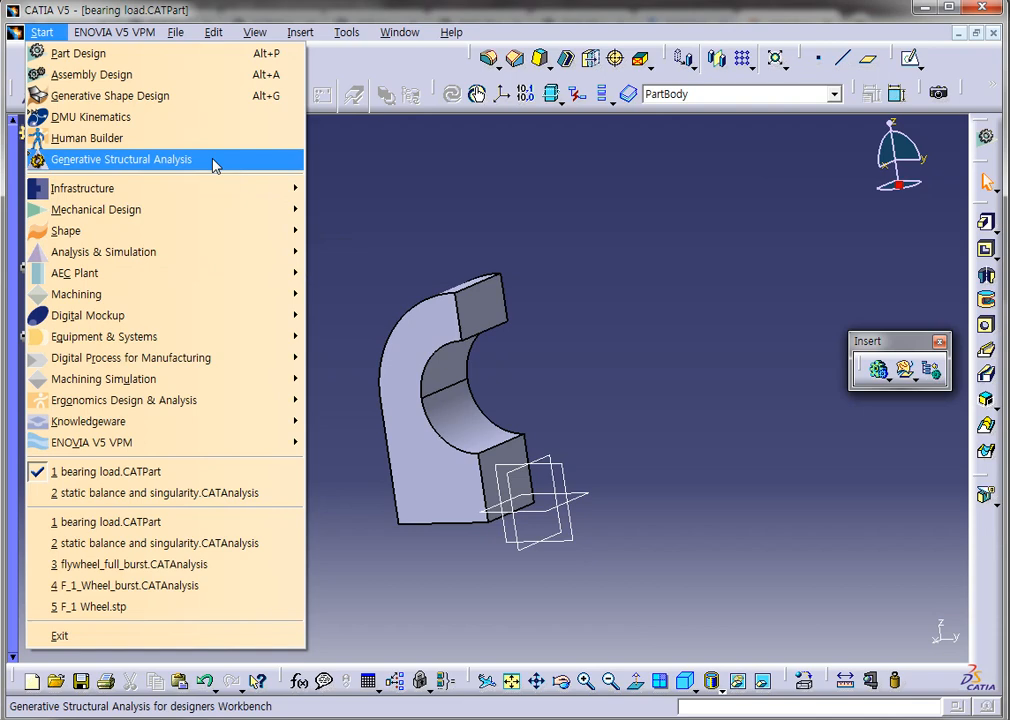
pyautogui.moveTo(204, 254)
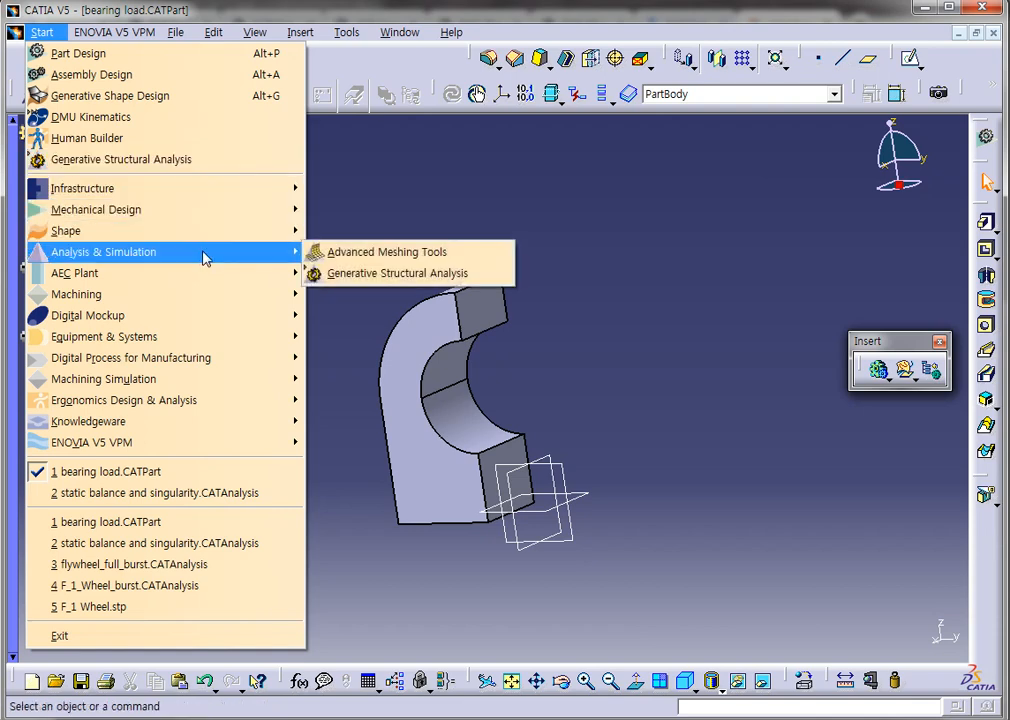
pyautogui.click(390, 274)
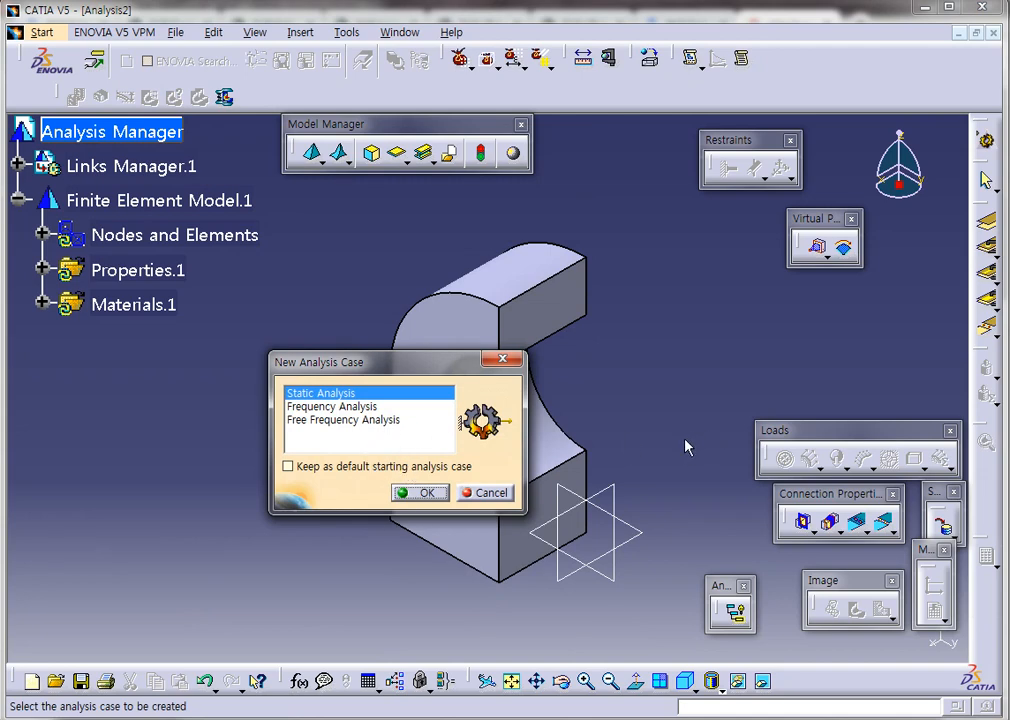
pyautogui.click(414, 494)
pyautogui.moveTo(462, 469)
pyautogui.mouseDown(button='middle')
pyautogui.moveTo(361, 404)
pyautogui.moveTo(500, 445)
pyautogui.moveTo(500, 429)
pyautogui.moveTo(465, 432)
pyautogui.moveTo(500, 397)
pyautogui.moveTo(419, 343)
pyautogui.moveTo(452, 388)
pyautogui.moveTo(469, 386)
pyautogui.moveTo(309, 392)
pyautogui.moveTo(394, 365)
pyautogui.moveTo(457, 400)
pyautogui.moveTo(392, 402)
pyautogui.moveTo(435, 395)
pyautogui.mouseUp(button='middle')
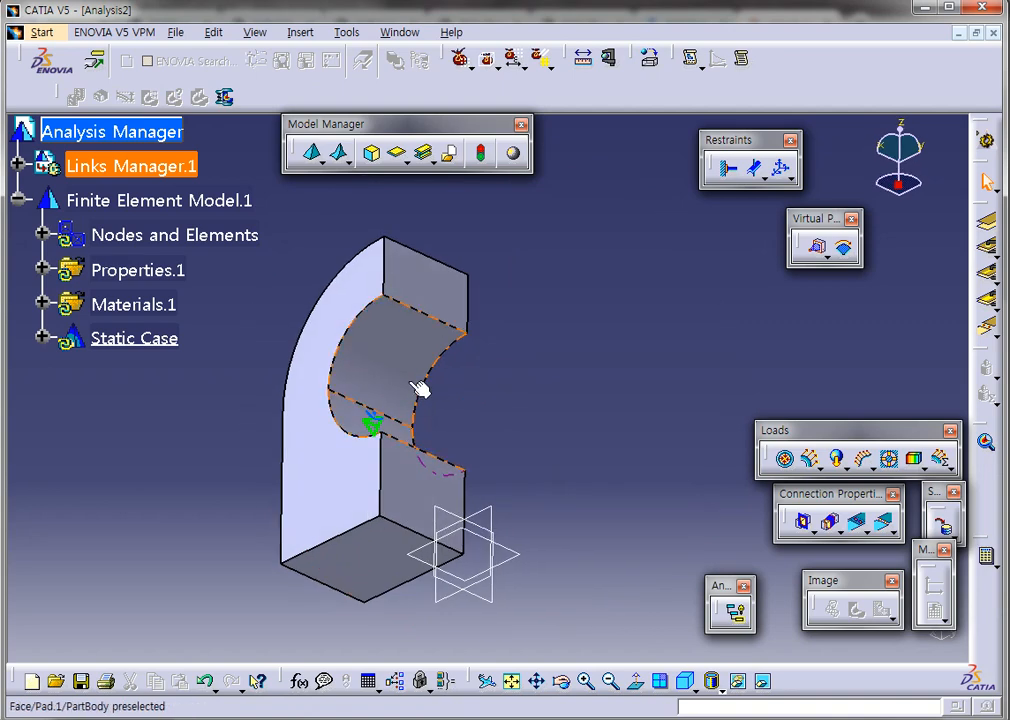
# - Arrange the floating Model Manager, Restraints and Virtual Part tool groups in one row above the model
pyautogui.moveTo(390, 127); pyautogui.dragTo(403, 143)
pyautogui.moveTo(750, 145); pyautogui.dragTo(612, 150)
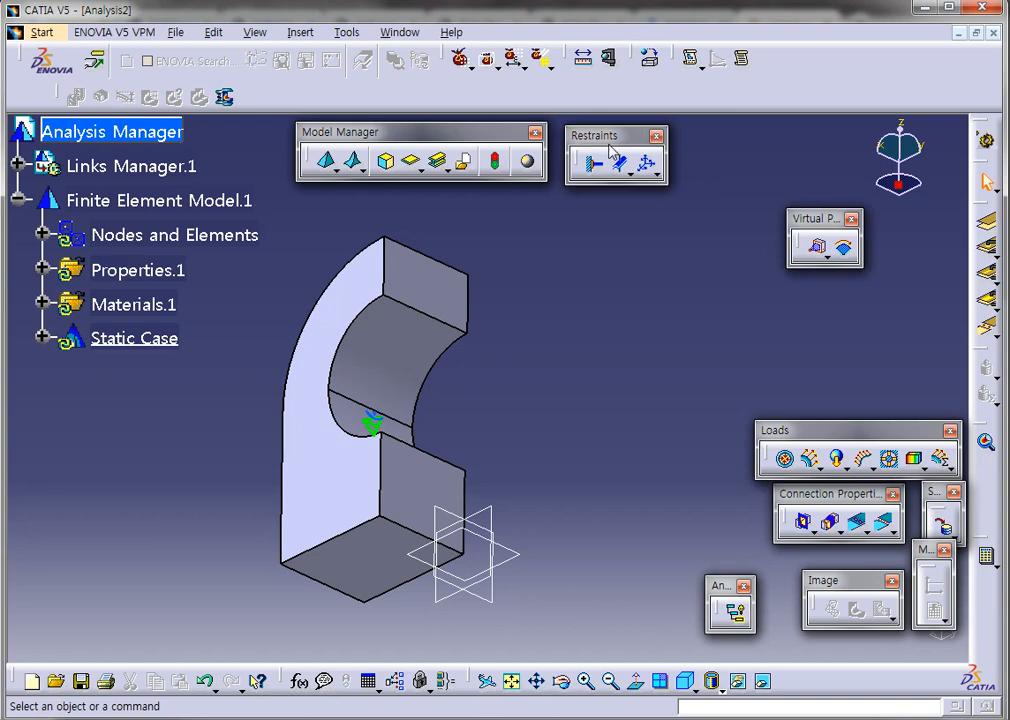
pyautogui.moveTo(814, 218); pyautogui.dragTo(712, 140)
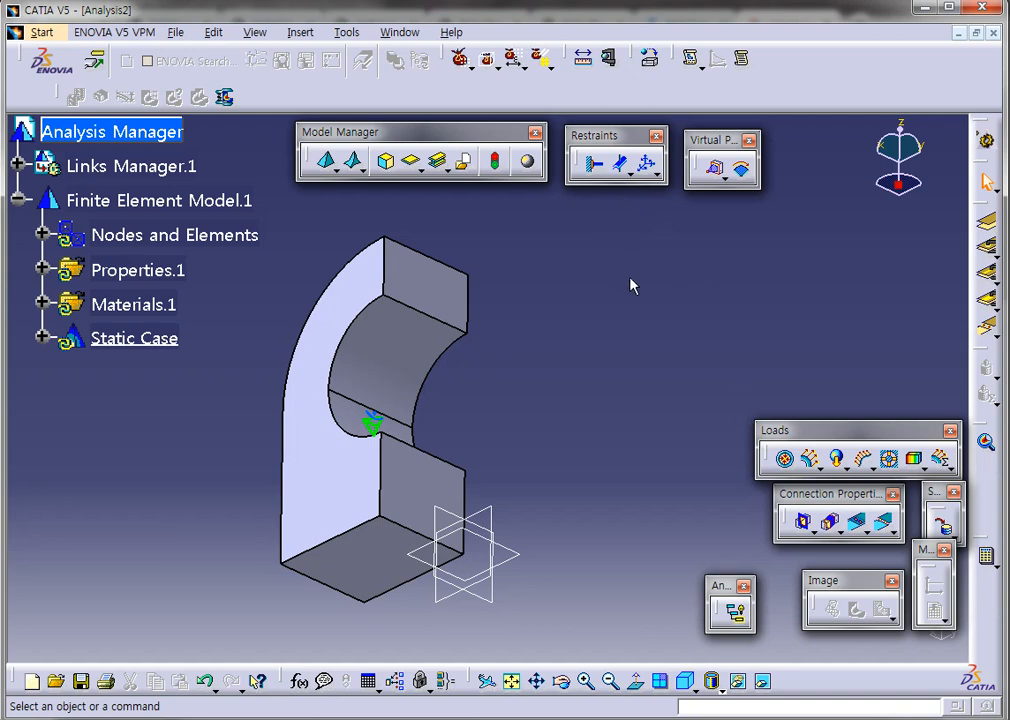
# - Apply a Clamp restraint to the flat bottom face of the half bracket
pyautogui.moveTo(717, 241); pyautogui.dragTo(489, 397, button='middle')
pyautogui.click(435, 536)
pyautogui.moveTo(435, 536); pyautogui.dragTo(361, 627, button='middle')
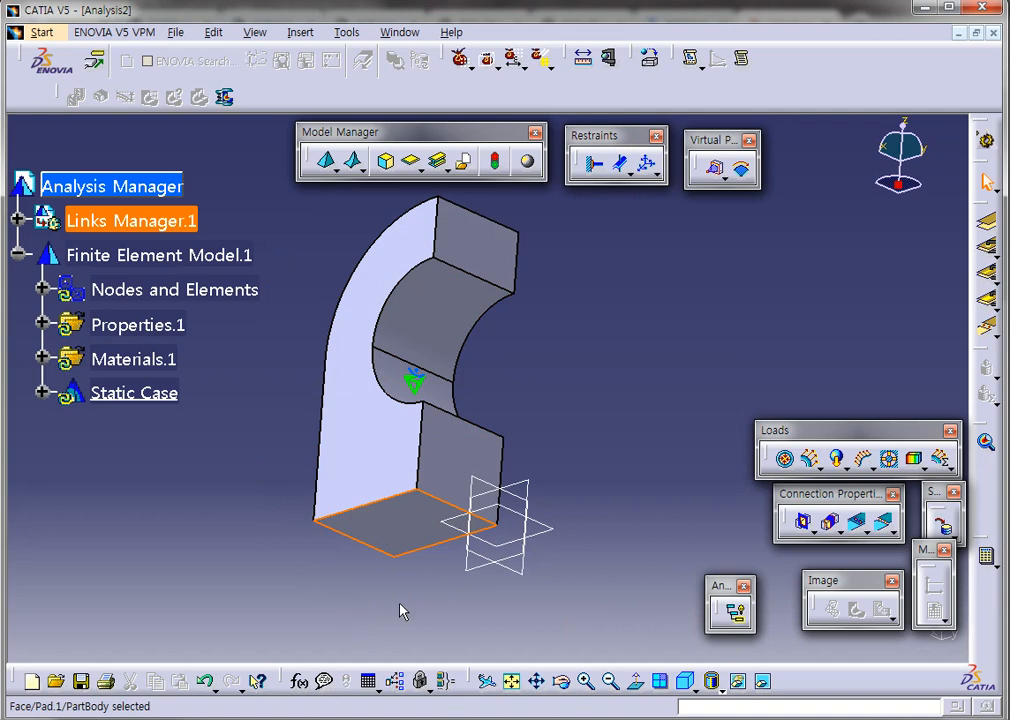
pyautogui.click(595, 164)
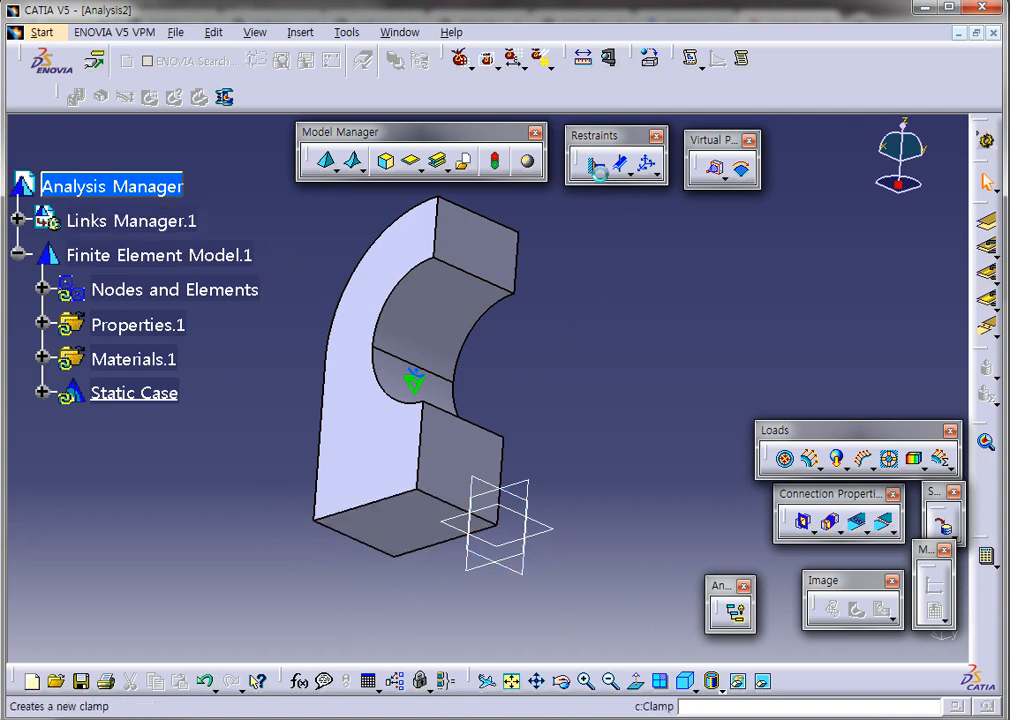
pyautogui.click(421, 532)
pyautogui.moveTo(543, 557); pyautogui.dragTo(540, 455, button='middle')
pyautogui.click(848, 428)
# - Examine the two flat faces created by the split, above and below the half hole, as the symmetry boundary
pyautogui.moveTo(490, 540); pyautogui.dragTo(514, 339, button='middle')
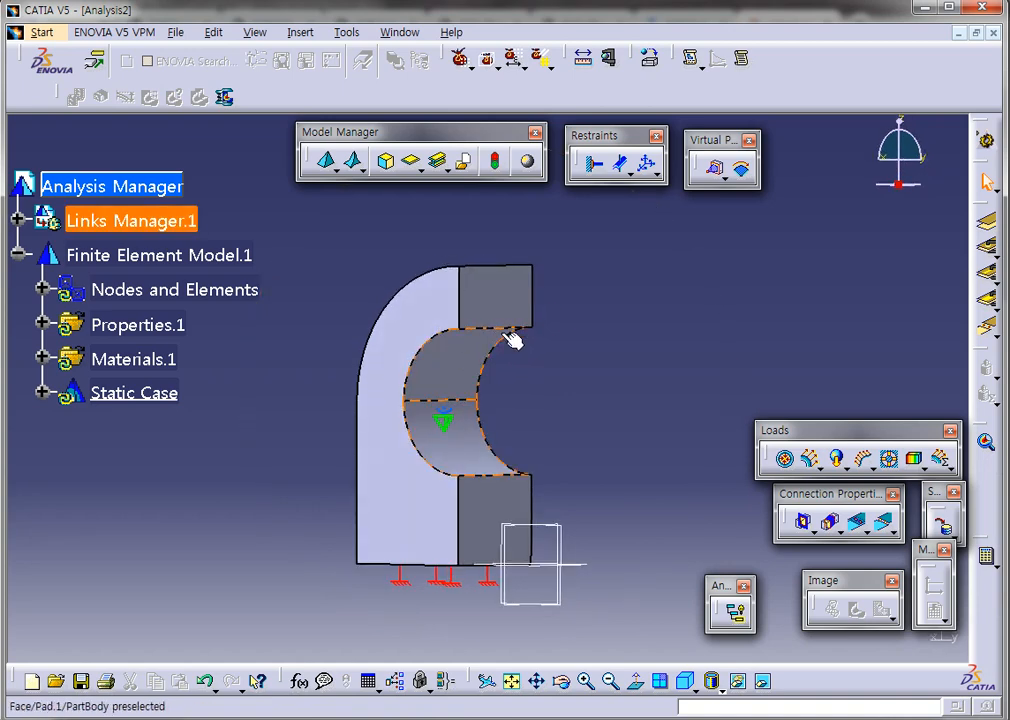
pyautogui.click(512, 295)
pyautogui.click(490, 515)
pyautogui.click(522, 290)
pyautogui.click(477, 516)
pyautogui.moveTo(401, 415); pyautogui.dragTo(440, 390, button='middle')
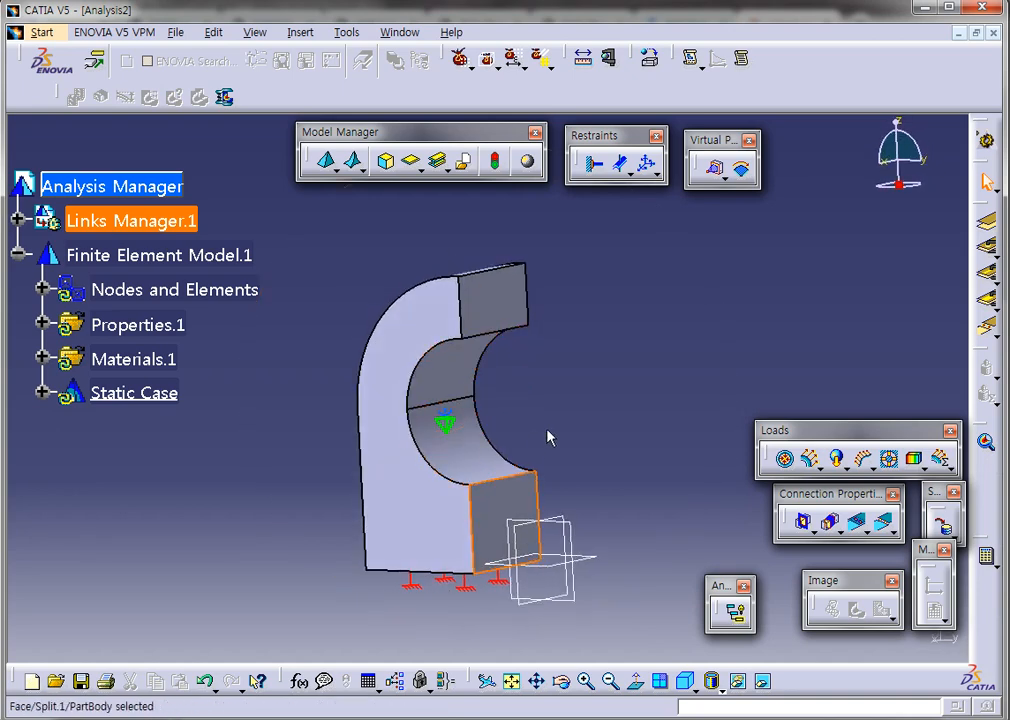
pyautogui.moveTo(548, 435); pyautogui.dragTo(522, 395, button='middle')
pyautogui.click(624, 405)
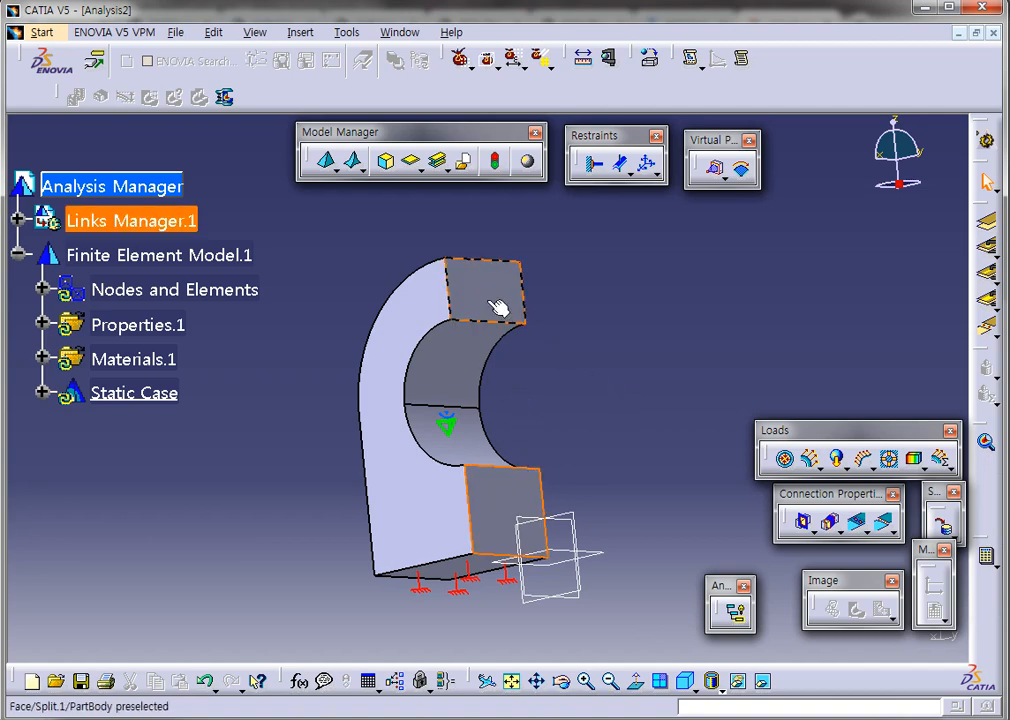
pyautogui.click(534, 500)
pyautogui.click(690, 459)
pyautogui.moveTo(426, 379); pyautogui.dragTo(522, 346, button='middle')
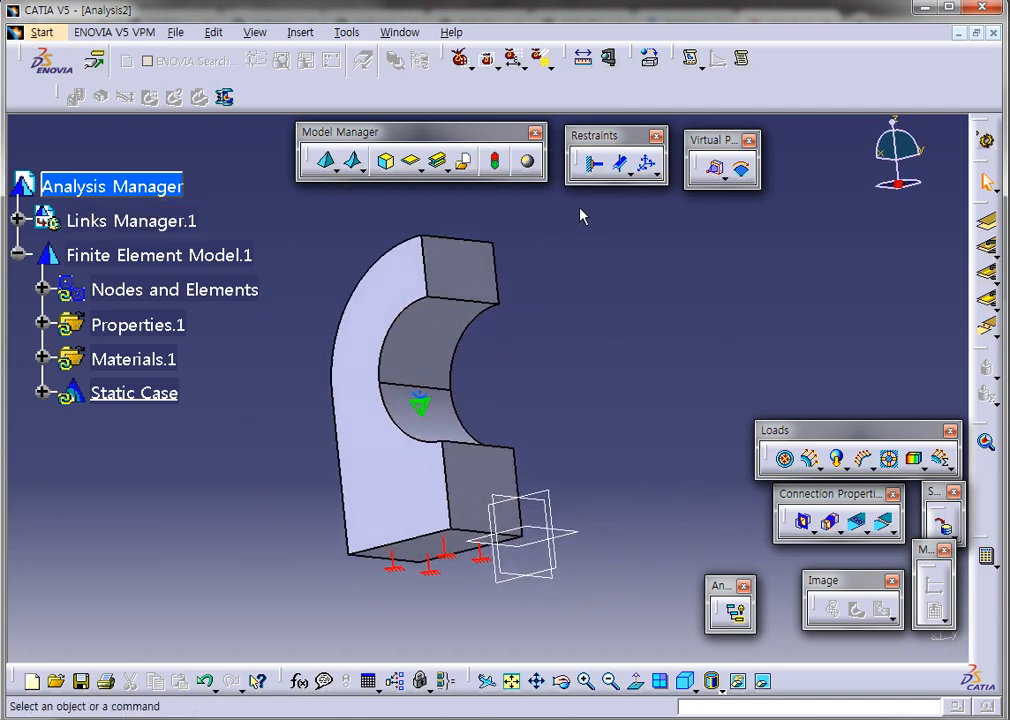
# - Apply a User-defined Restraint to both split faces in the Global axis system, restraining only Translation 2
pyautogui.click(647, 168)
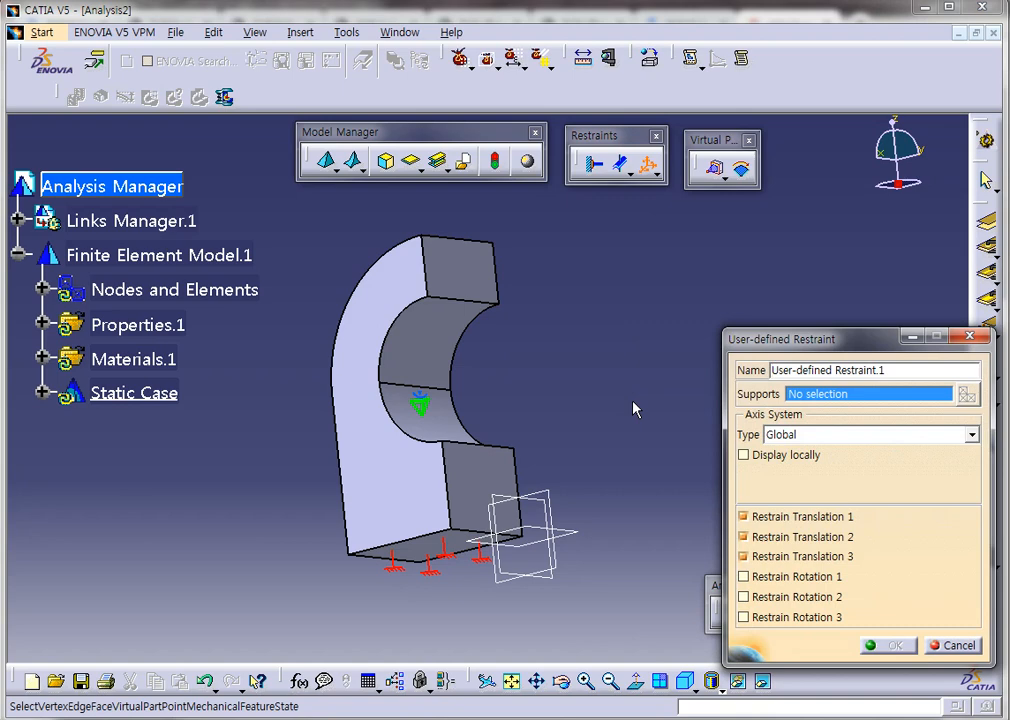
pyautogui.click(467, 267)
pyautogui.click(480, 478)
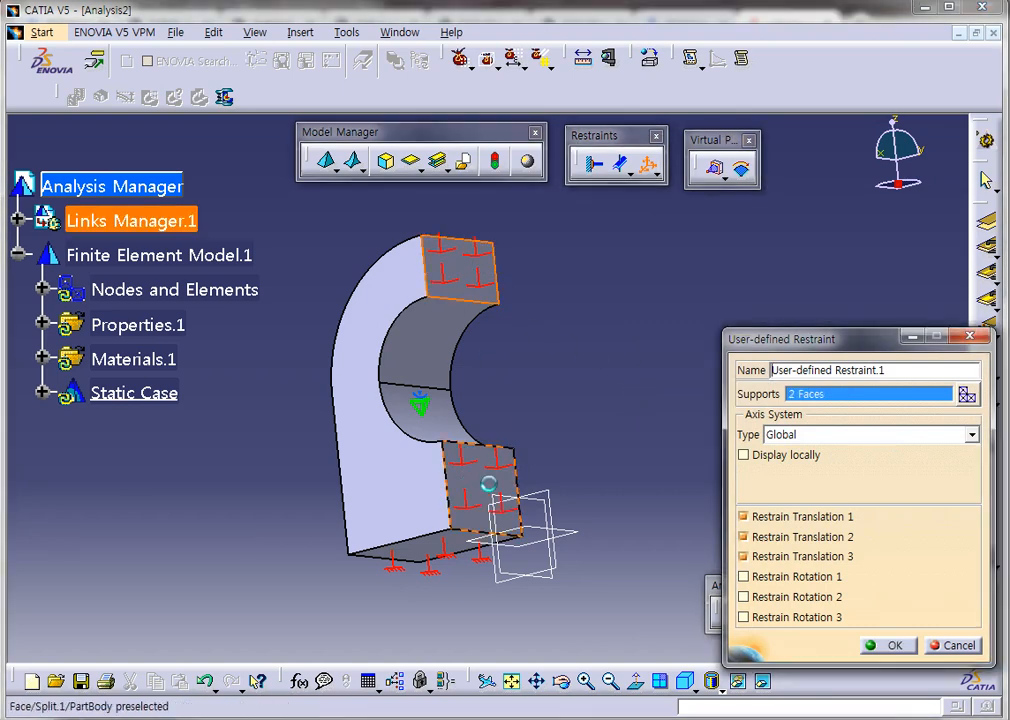
pyautogui.click(745, 517)
pyautogui.click(748, 537)
pyautogui.click(757, 556)
pyautogui.moveTo(565, 346); pyautogui.dragTo(396, 358, button='middle')
pyautogui.moveTo(522, 362); pyautogui.dragTo(523, 362, button='middle')
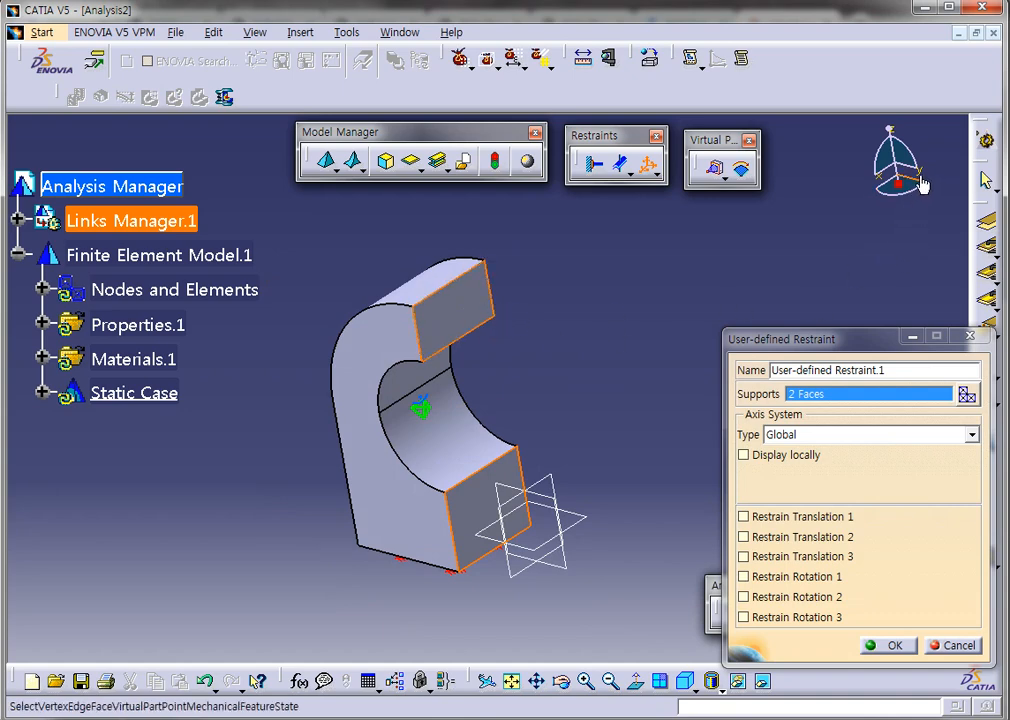
pyautogui.click(821, 537)
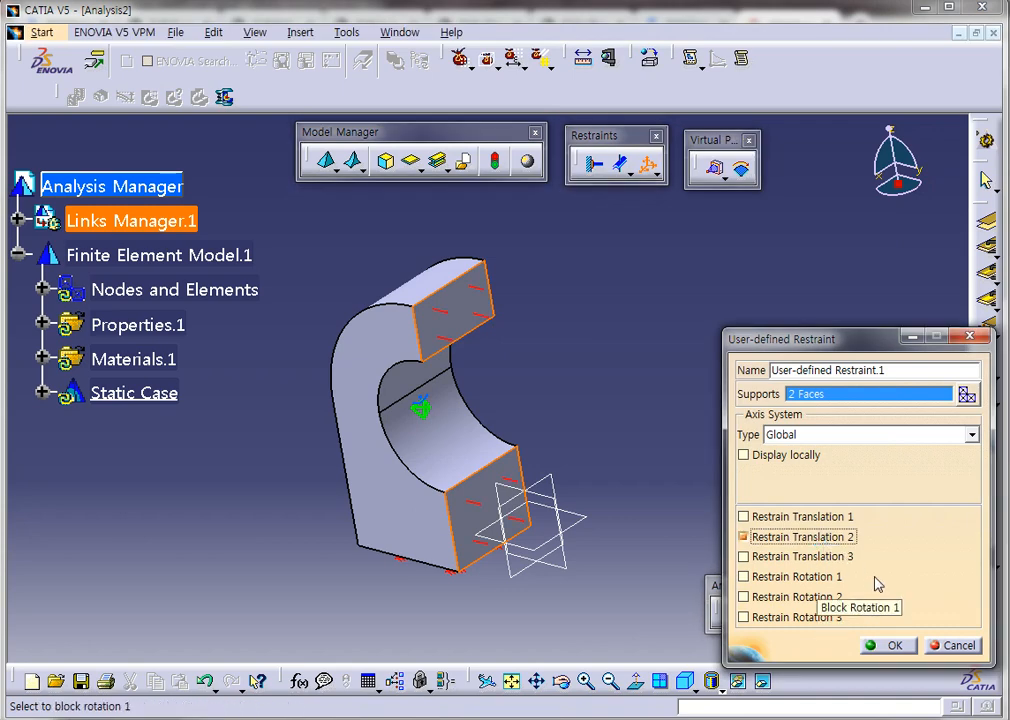
pyautogui.click(880, 644)
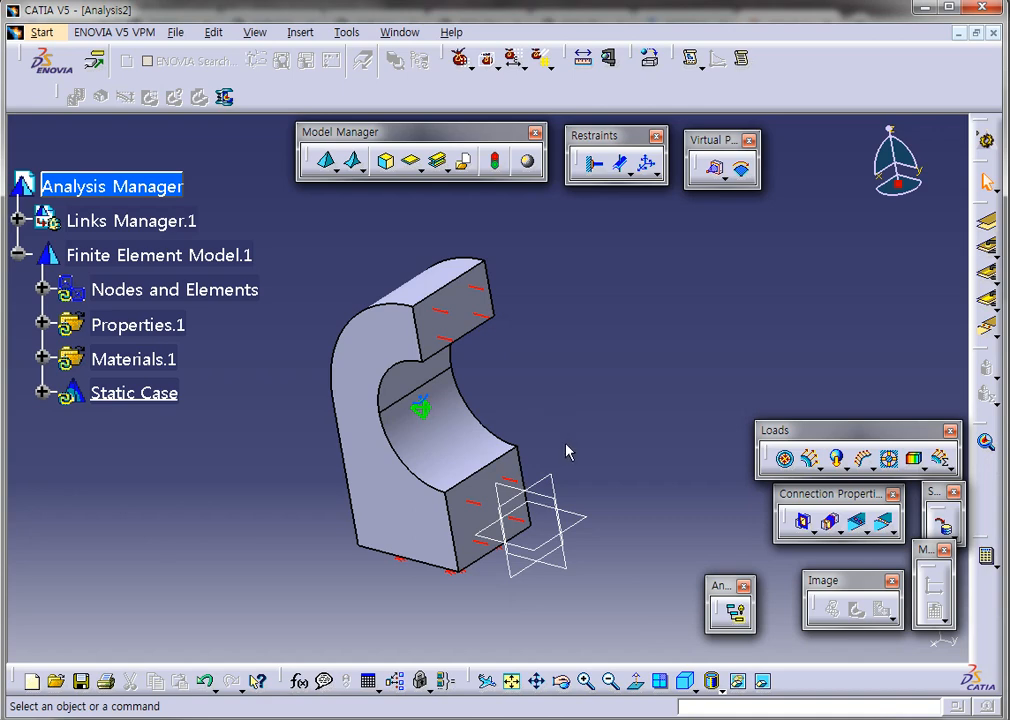
# - Switch to the course PDF in Acrobat Reader and read page 538's note on rotation restraints and moment loads for solid meshes
pyautogui.click(555, 716)
pyautogui.scroll(-2, 553, 432)
pyautogui.scroll(1, 551, 434)
pyautogui.scroll(-1, 548, 433)
pyautogui.moveTo(206, 251); pyautogui.dragTo(705, 245)
pyautogui.click(705, 291)
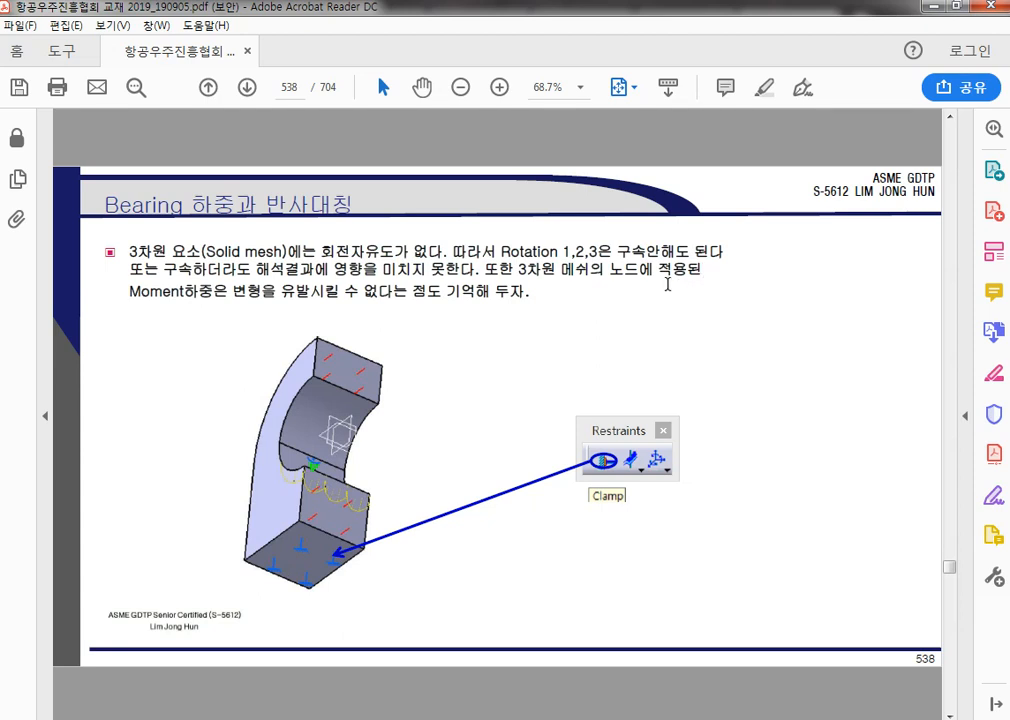
pyautogui.moveTo(163, 269); pyautogui.dragTo(570, 270)
pyautogui.click(480, 281)
pyautogui.moveTo(480, 279); pyautogui.dragTo(576, 286)
pyautogui.click(561, 286)
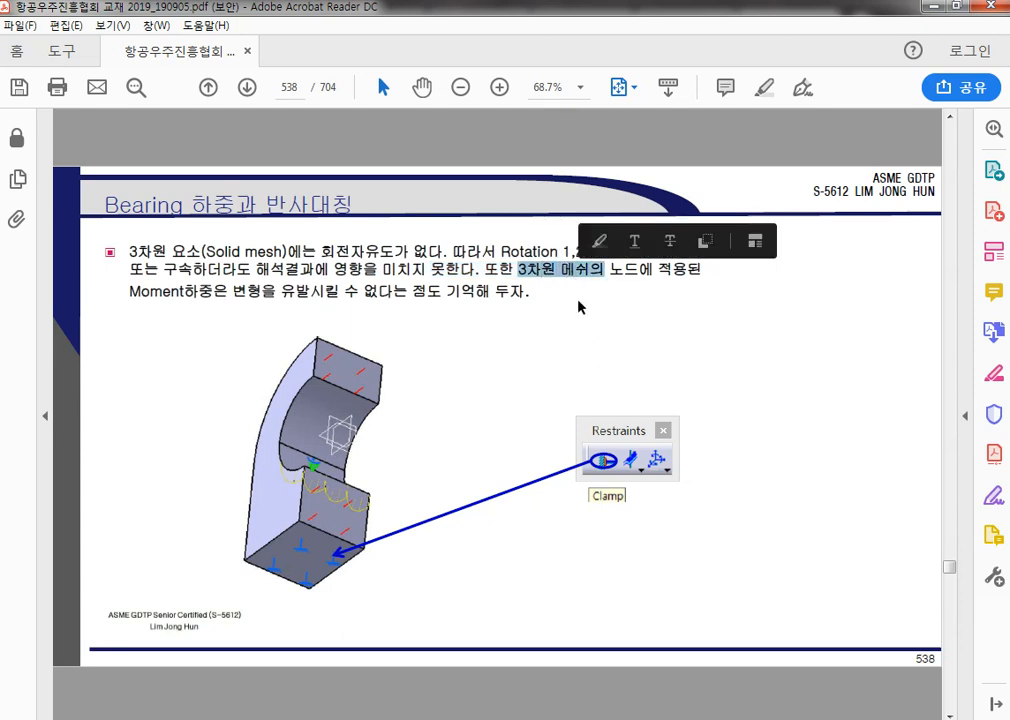
pyautogui.click(578, 309)
pyautogui.moveTo(134, 296); pyautogui.dragTo(405, 300)
pyautogui.click(433, 315)
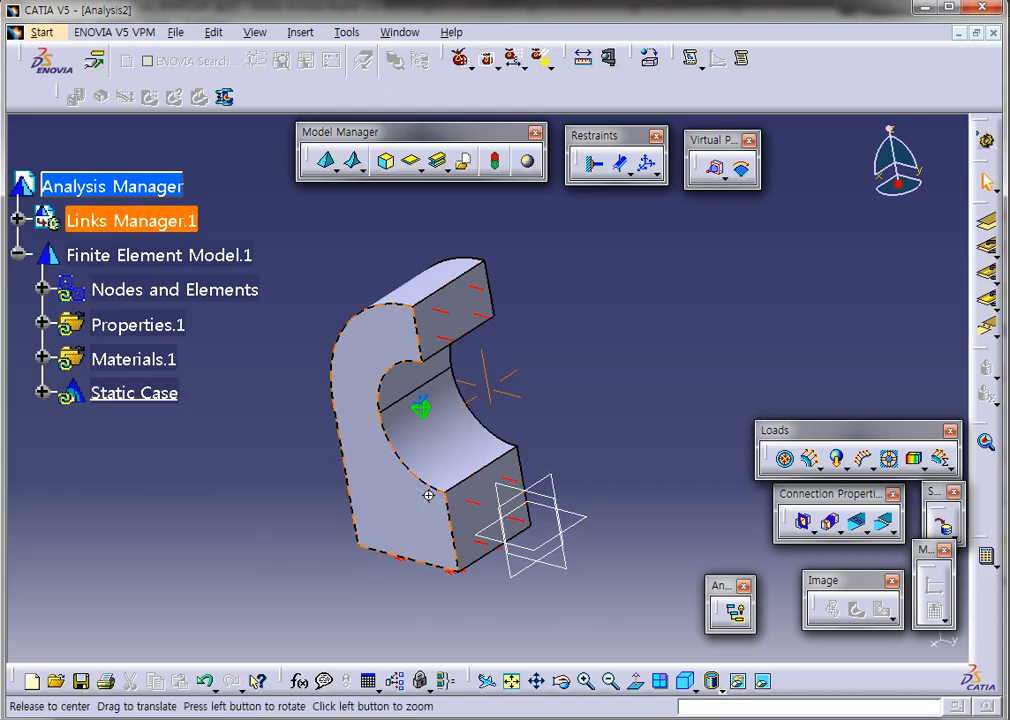
# - Look through the course PDF's bearing load pages, consult page 539 on applying the Bearing Load, and switch back to CATIA
pyautogui.moveTo(428, 489); pyautogui.dragTo(450, 657, button='middle')
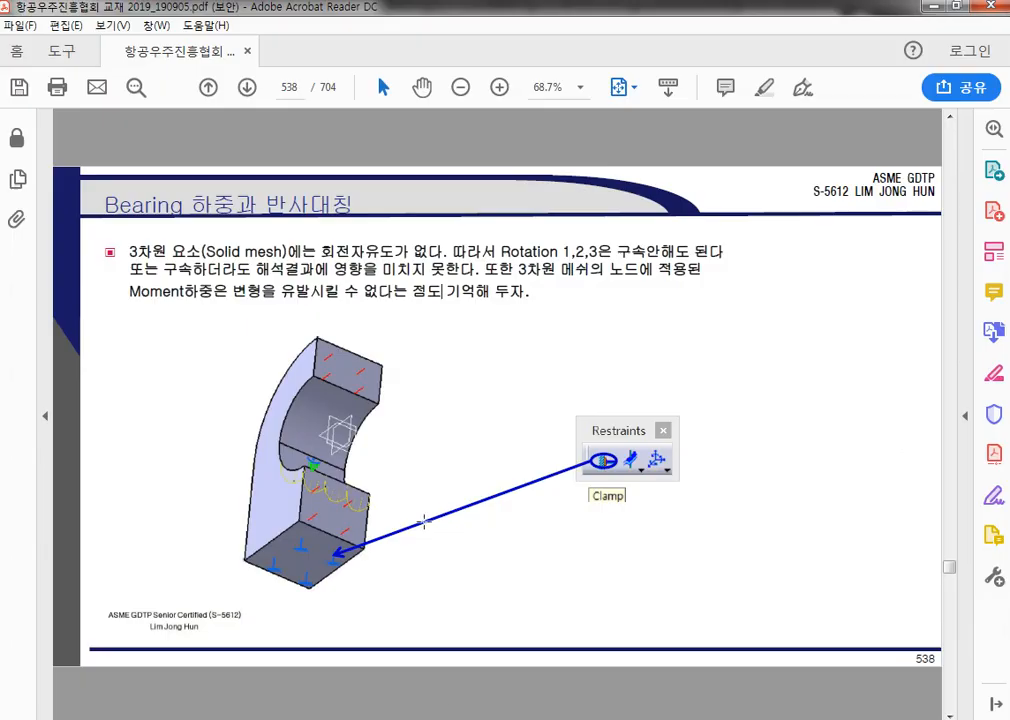
pyautogui.scroll(-5, 424, 521)
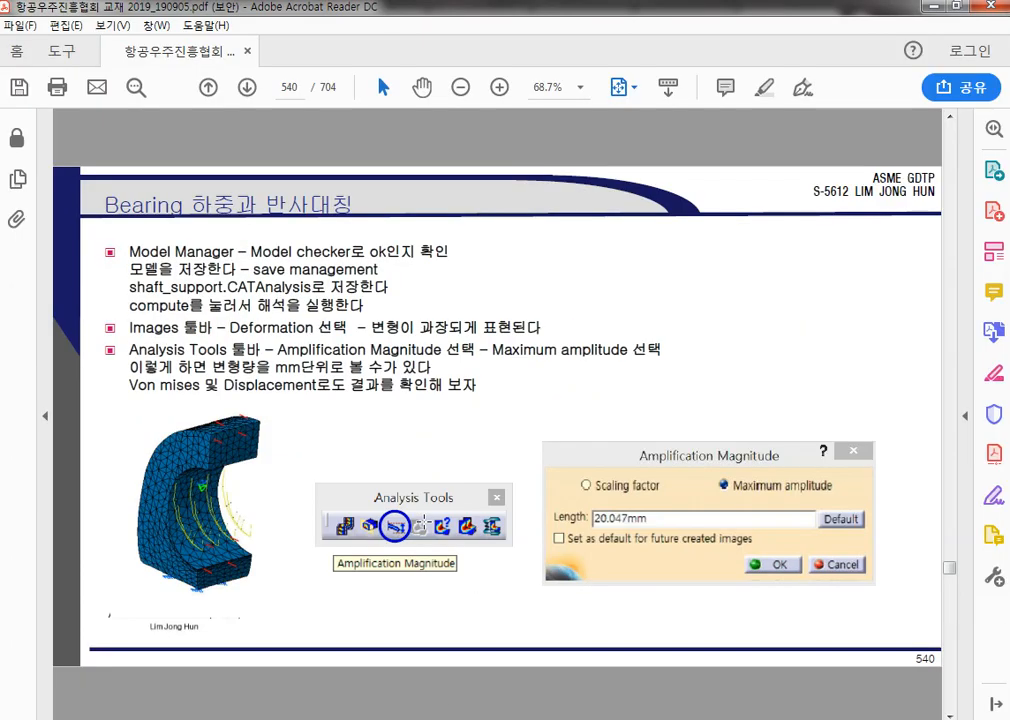
pyautogui.scroll(-4, 424, 521)
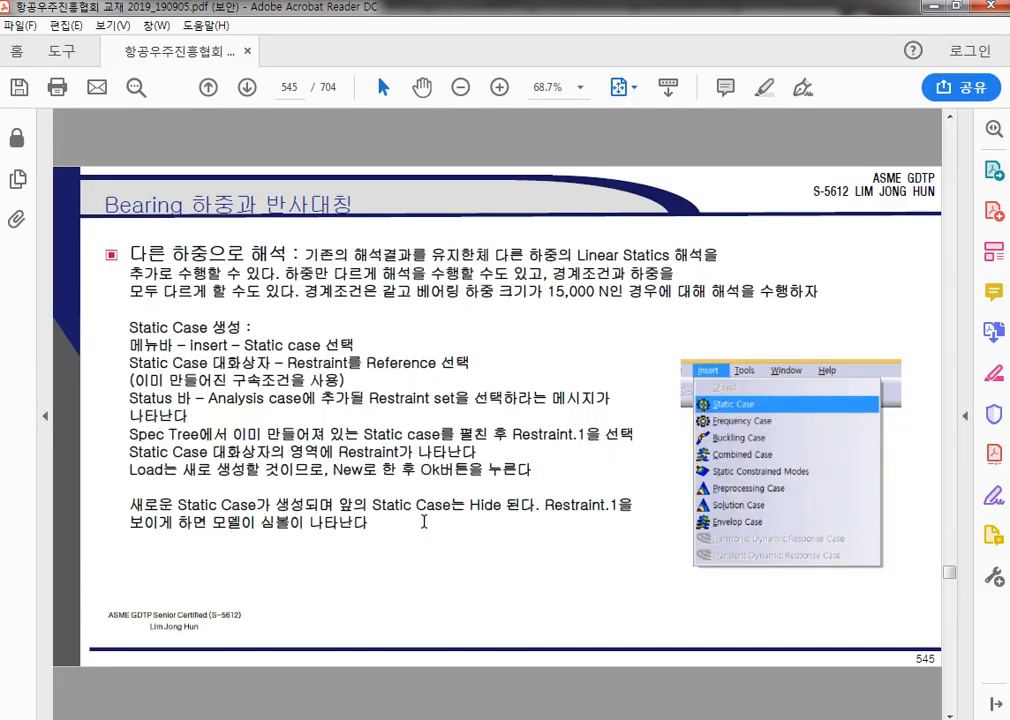
pyautogui.scroll(-5, 424, 521)
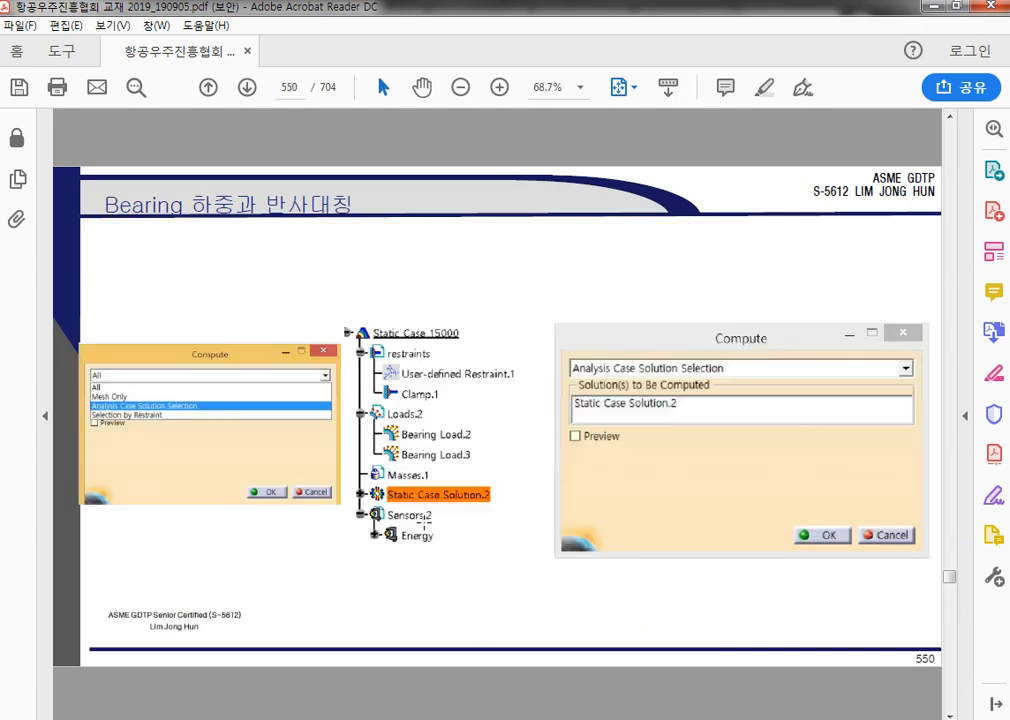
pyautogui.scroll(-2, 424, 530)
pyautogui.scroll(9, 424, 530)
pyautogui.scroll(1, 424, 537)
pyautogui.scroll(-1, 424, 537)
pyautogui.scroll(3, 424, 537)
pyautogui.scroll(3, 424, 537)
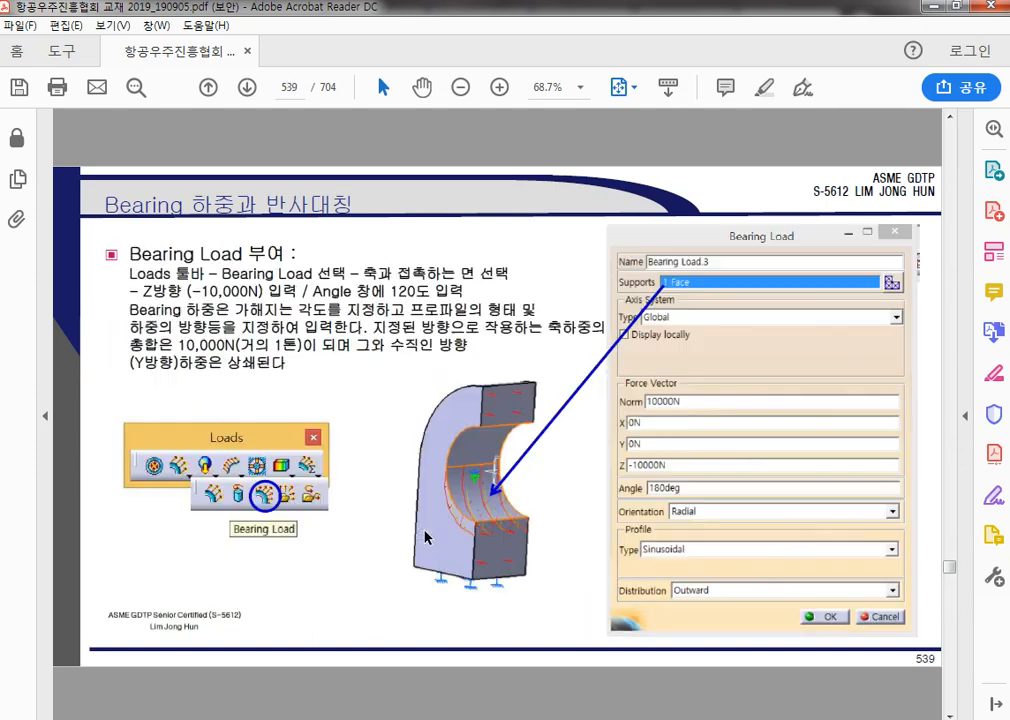
pyautogui.click(325, 719)
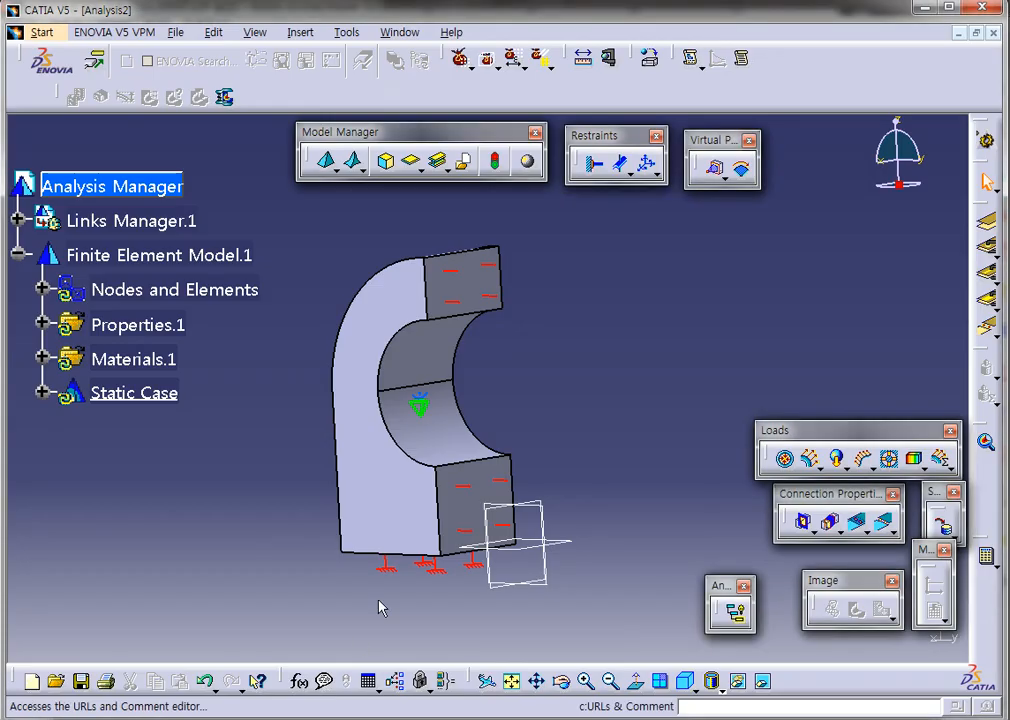
# - Inspect the half bracket's bottom clamp and the restraint symbols on its split faces from several angles
pyautogui.moveTo(533, 455); pyautogui.dragTo(522, 402, button='middle')
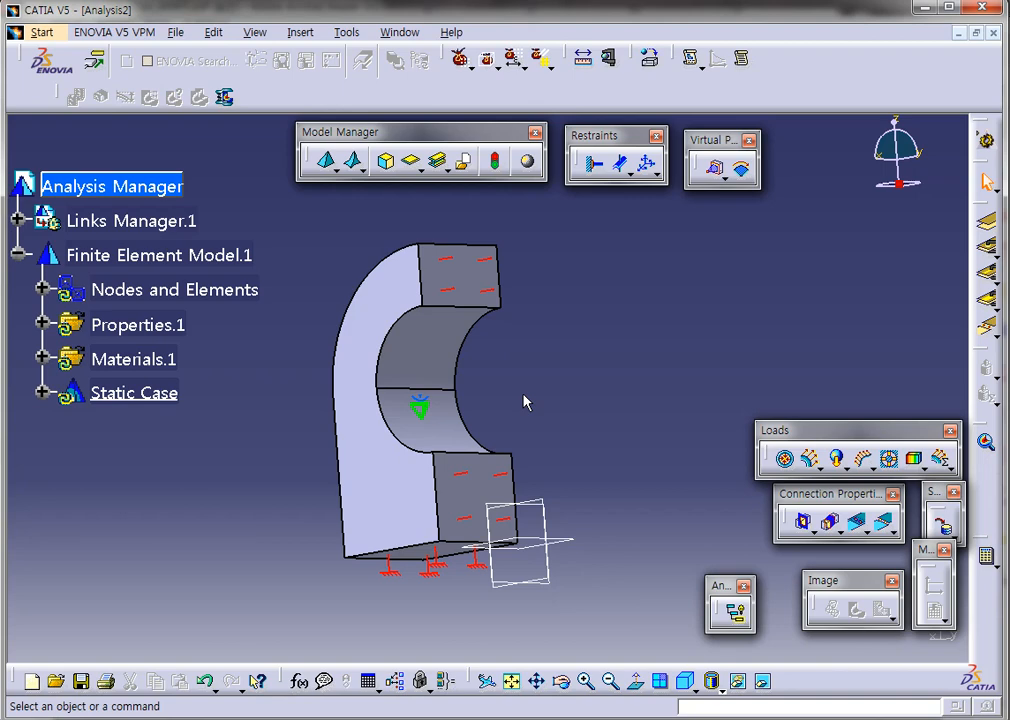
pyautogui.moveTo(480, 383); pyautogui.dragTo(444, 560, button='middle')
pyautogui.moveTo(508, 430); pyautogui.dragTo(440, 478, button='middle')
pyautogui.moveTo(514, 489); pyautogui.dragTo(442, 399, button='middle')
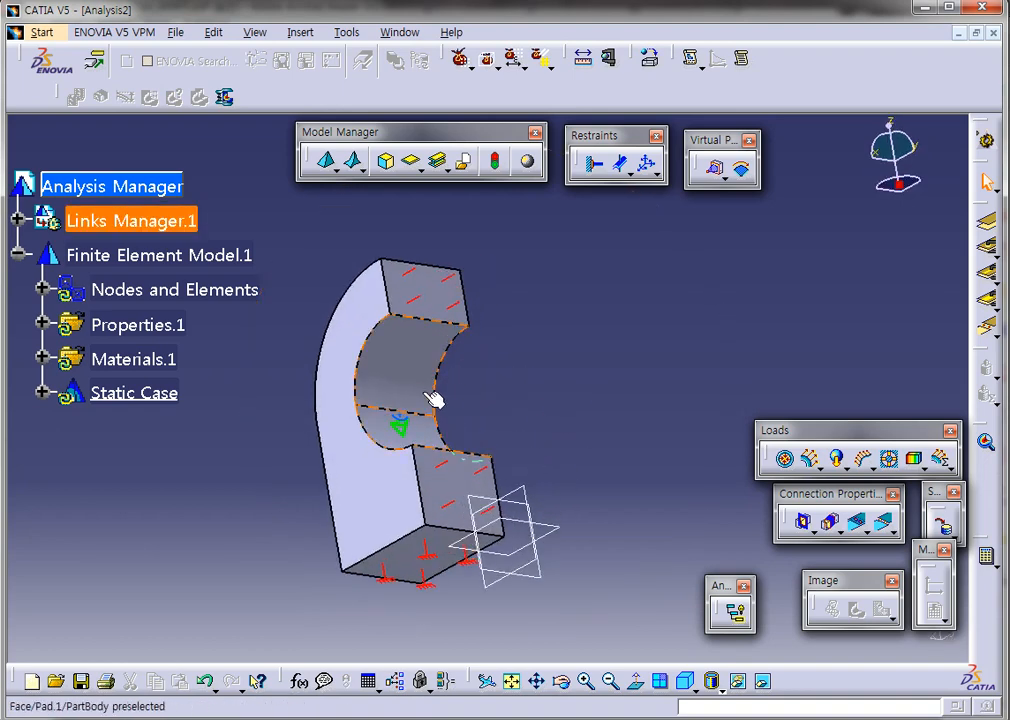
pyautogui.moveTo(520, 445); pyautogui.dragTo(469, 379, button='middle')
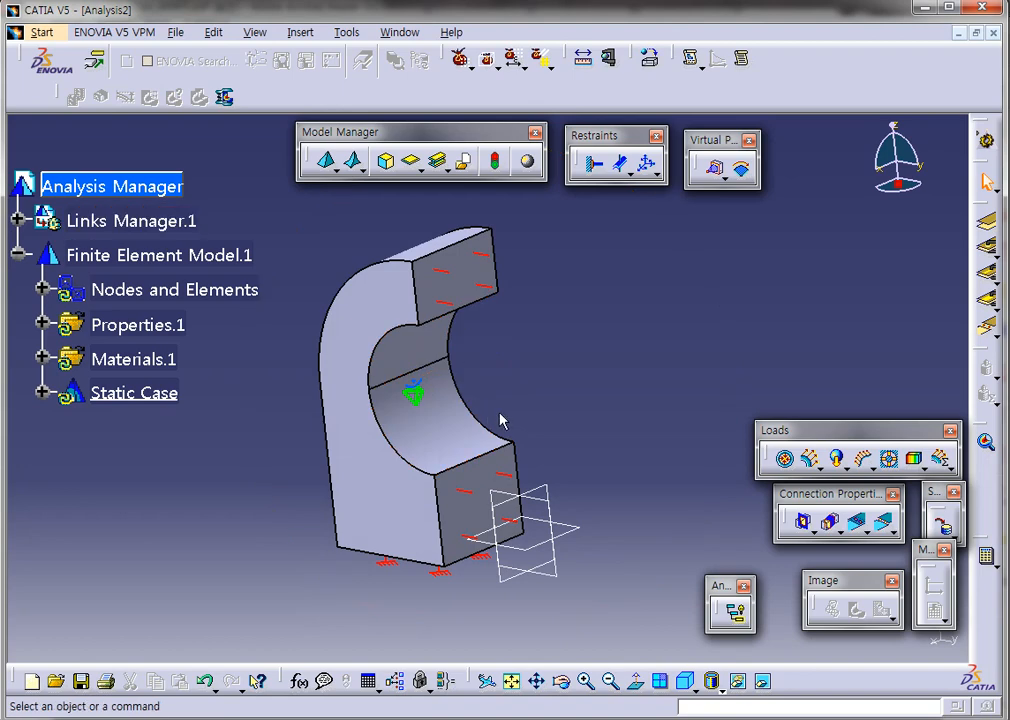
pyautogui.moveTo(582, 415); pyautogui.dragTo(560, 410, button='middle')
pyautogui.moveTo(645, 465); pyautogui.dragTo(556, 382, button='middle')
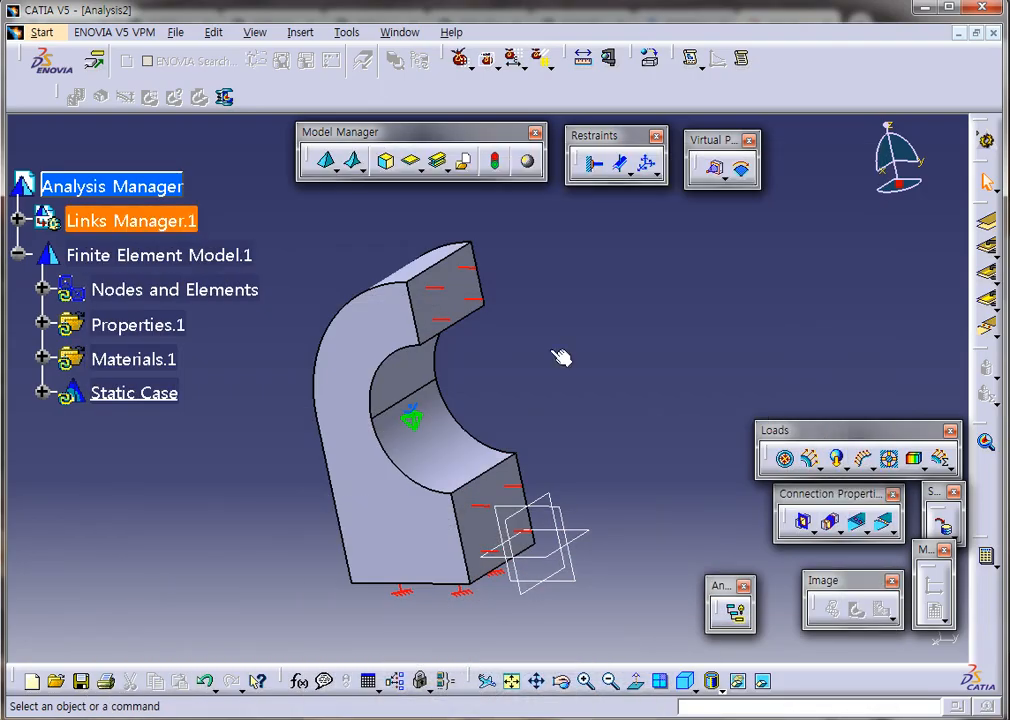
pyautogui.moveTo(561, 354); pyautogui.dragTo(530, 320, button='middle')
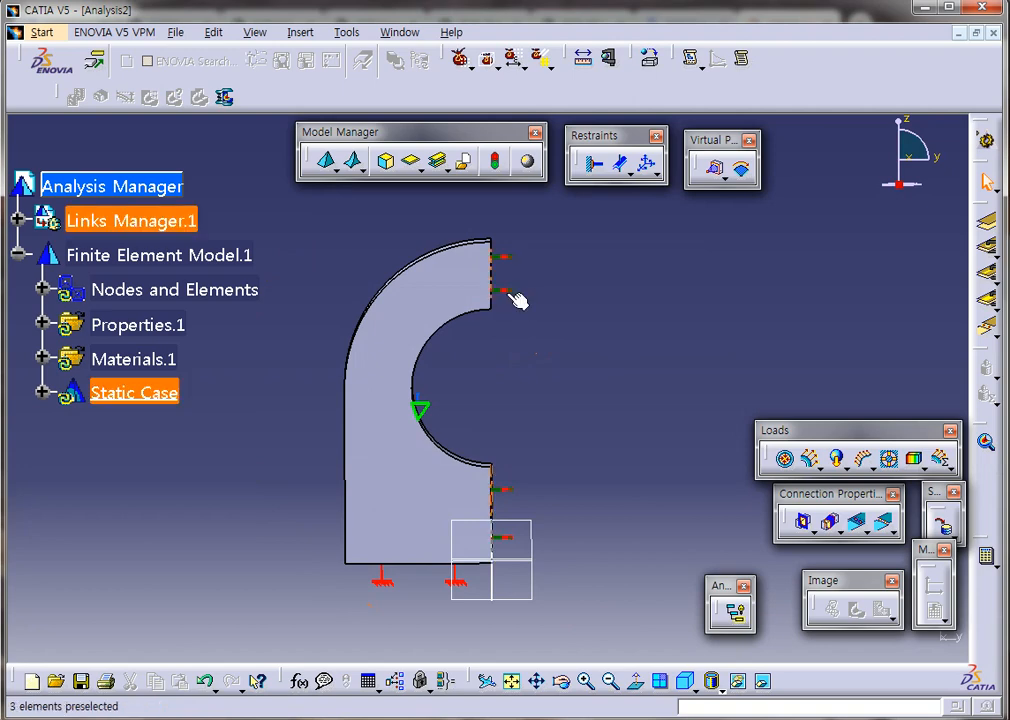
pyautogui.click(504, 490)
pyautogui.moveTo(564, 422); pyautogui.dragTo(430, 402, button='middle')
pyautogui.click(604, 406)
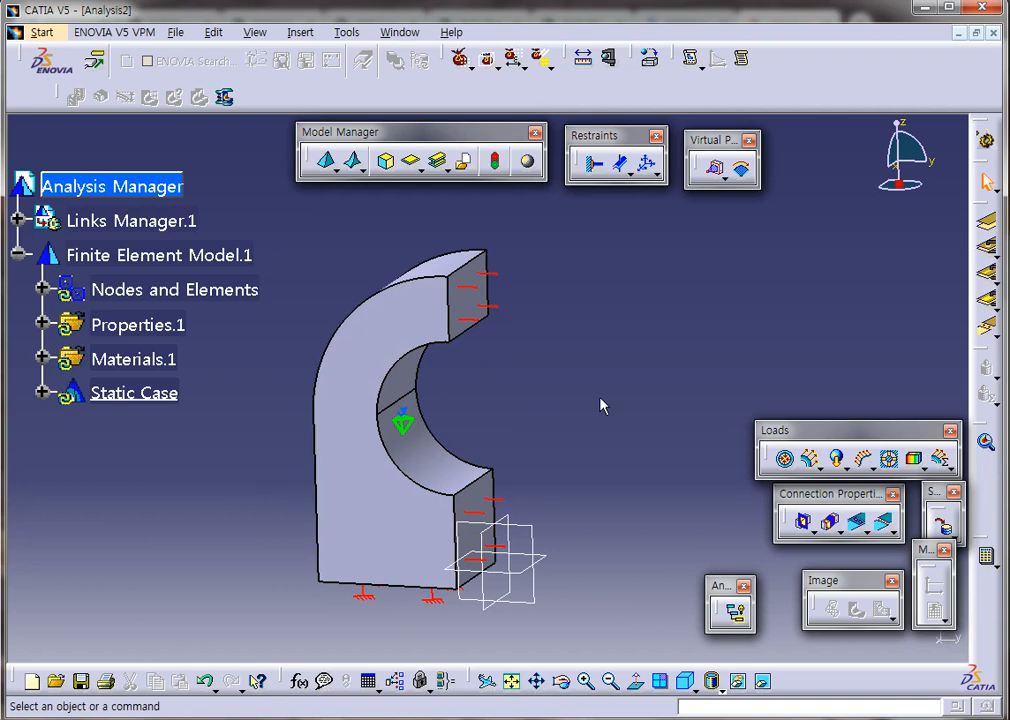
pyautogui.click(500, 313)
pyautogui.moveTo(498, 302); pyautogui.dragTo(590, 450, button='middle')
pyautogui.click(540, 475)
pyautogui.moveTo(428, 419); pyautogui.dragTo(450, 531, button='middle')
pyautogui.moveTo(566, 478)
pyautogui.mouseDown(button='middle')
pyautogui.moveTo(575, 451)
pyautogui.moveTo(566, 454)
pyautogui.mouseUp(button='middle')
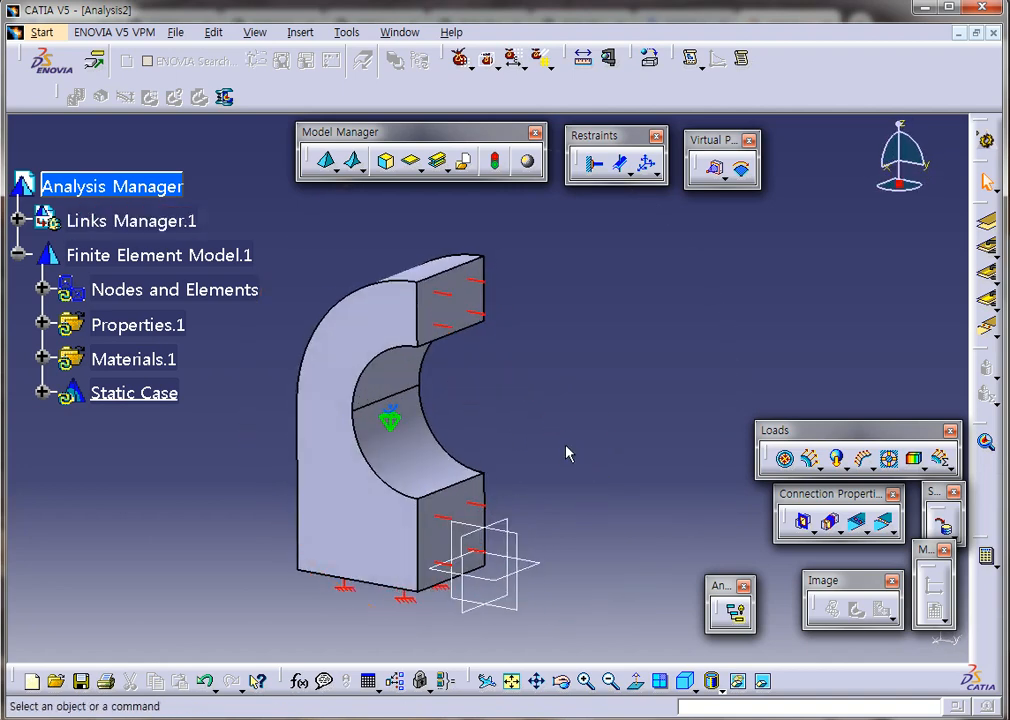
# - Recheck the settings of the user-defined restraint on the two split faces
pyautogui.moveTo(559, 411); pyautogui.dragTo(502, 320, button='middle')
pyautogui.doubleClick(502, 320)
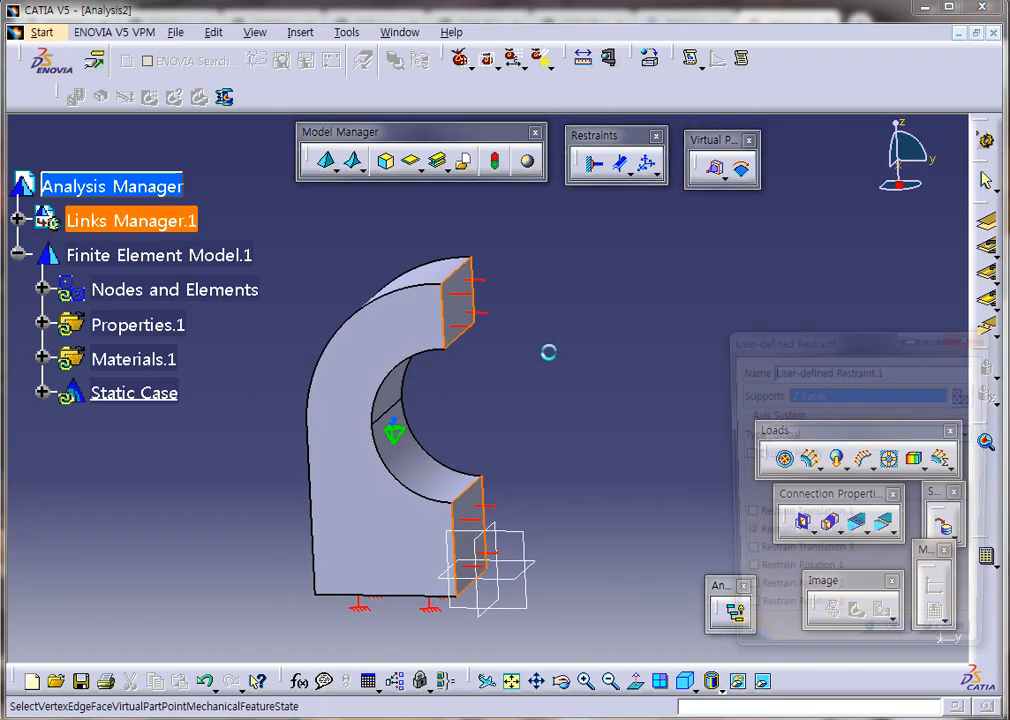
pyautogui.click(890, 645)
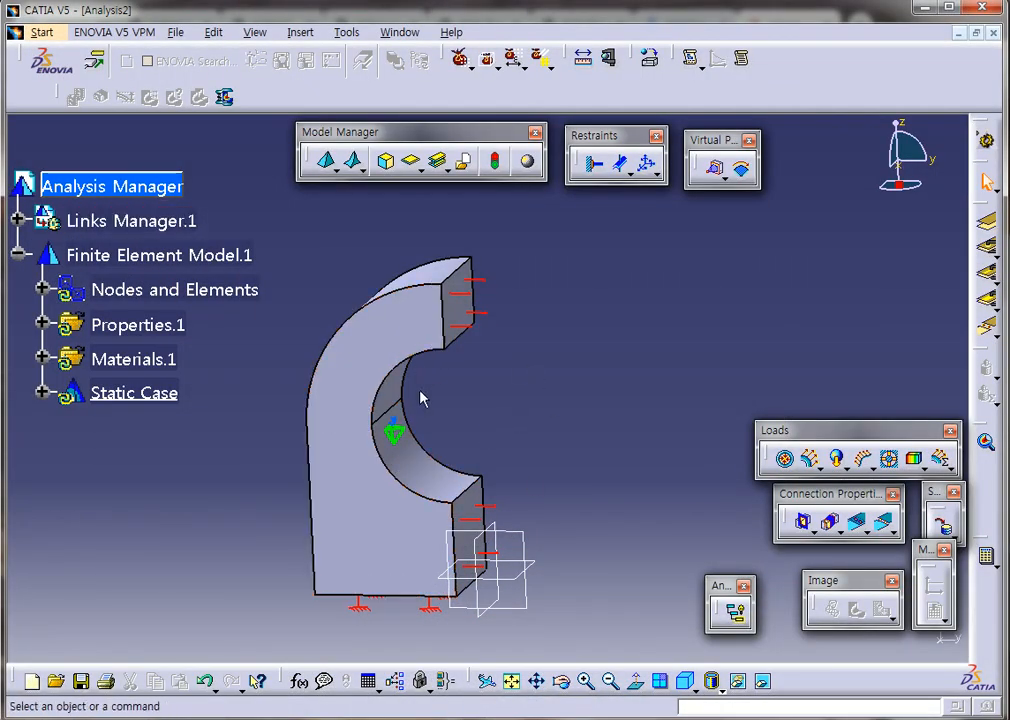
# - Move the floating Loads tool group to the free area beside the half bracket
pyautogui.click(443, 493)
pyautogui.moveTo(443, 493); pyautogui.dragTo(514, 404, button='middle')
pyautogui.click(580, 408)
pyautogui.moveTo(582, 408); pyautogui.dragTo(566, 362, button='middle')
pyautogui.scroll(1, 567, 361)
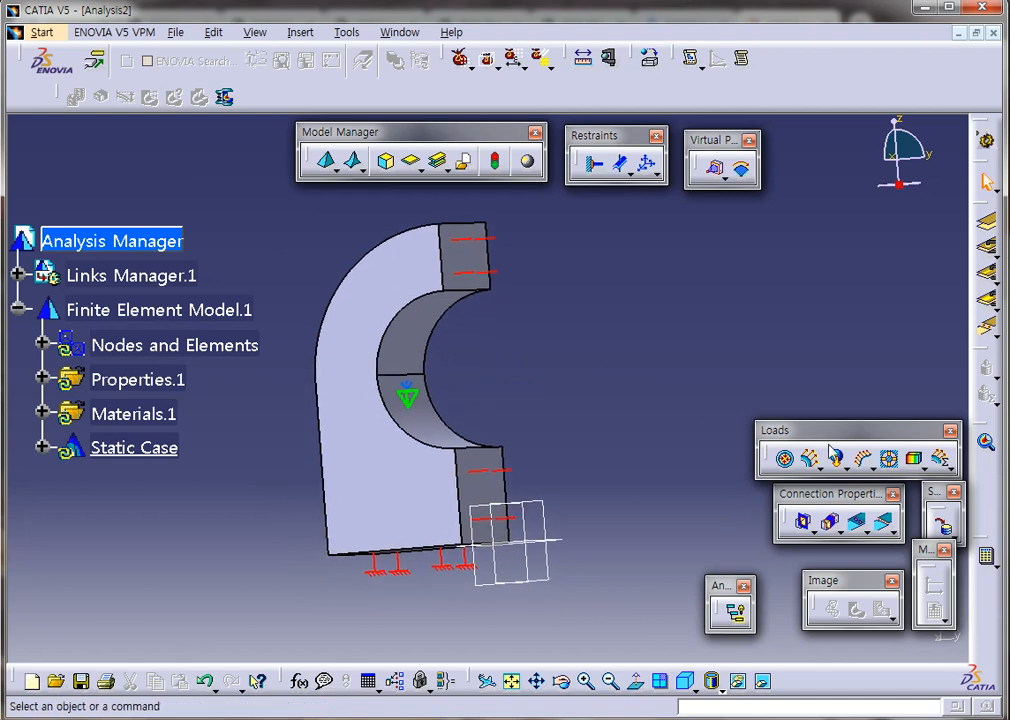
pyautogui.moveTo(800, 430); pyautogui.dragTo(762, 330)
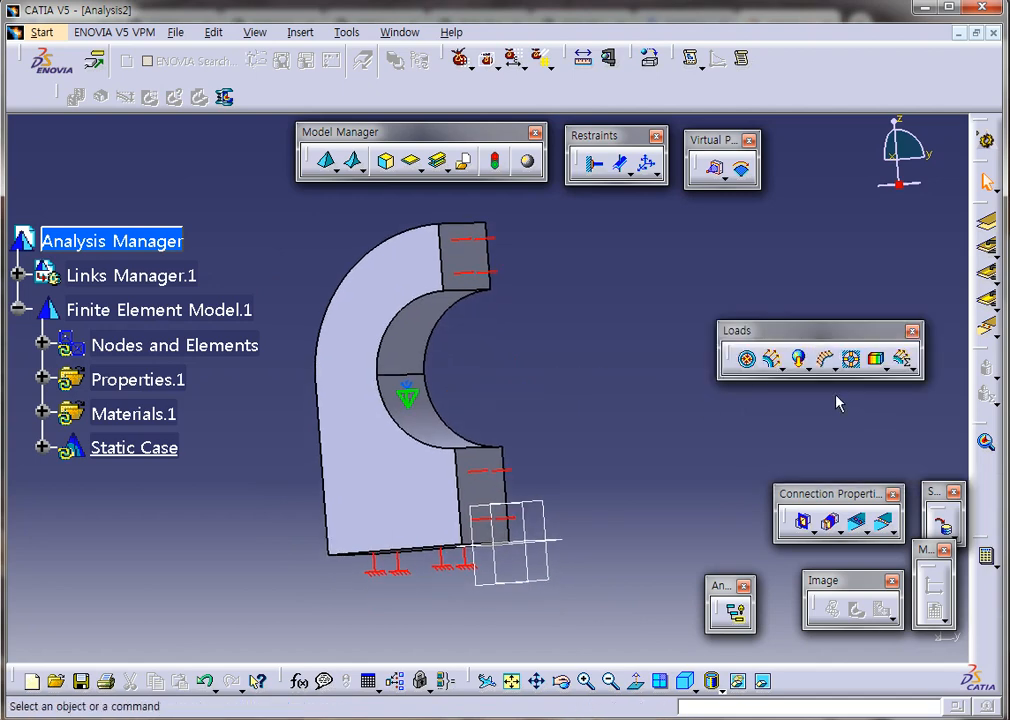
pyautogui.click(806, 369)
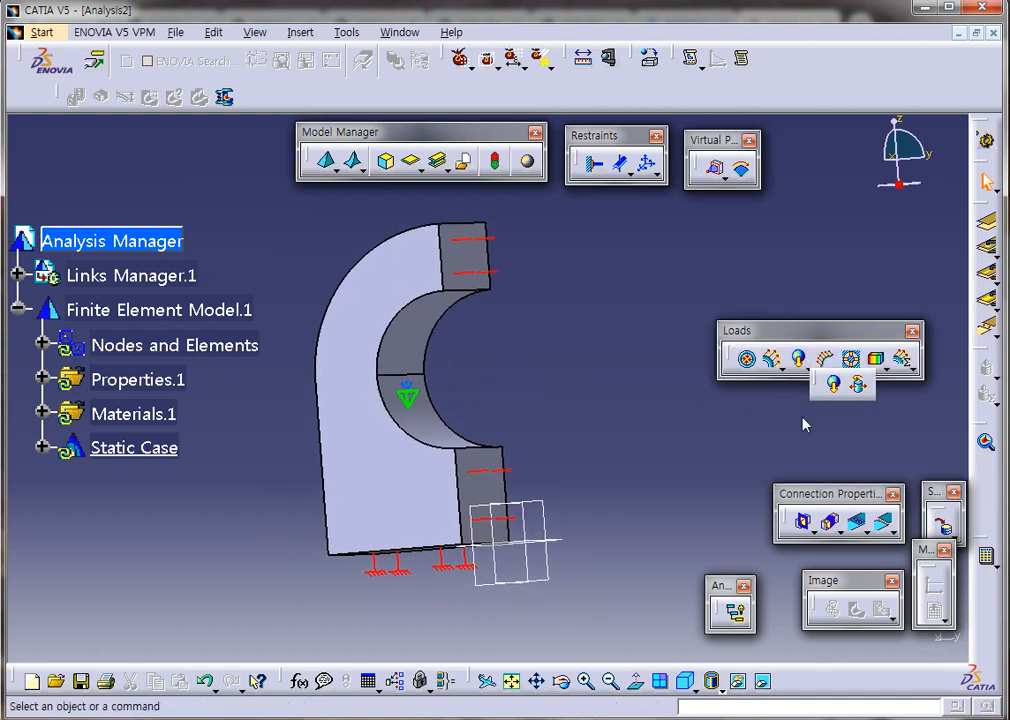
pyautogui.click(832, 369)
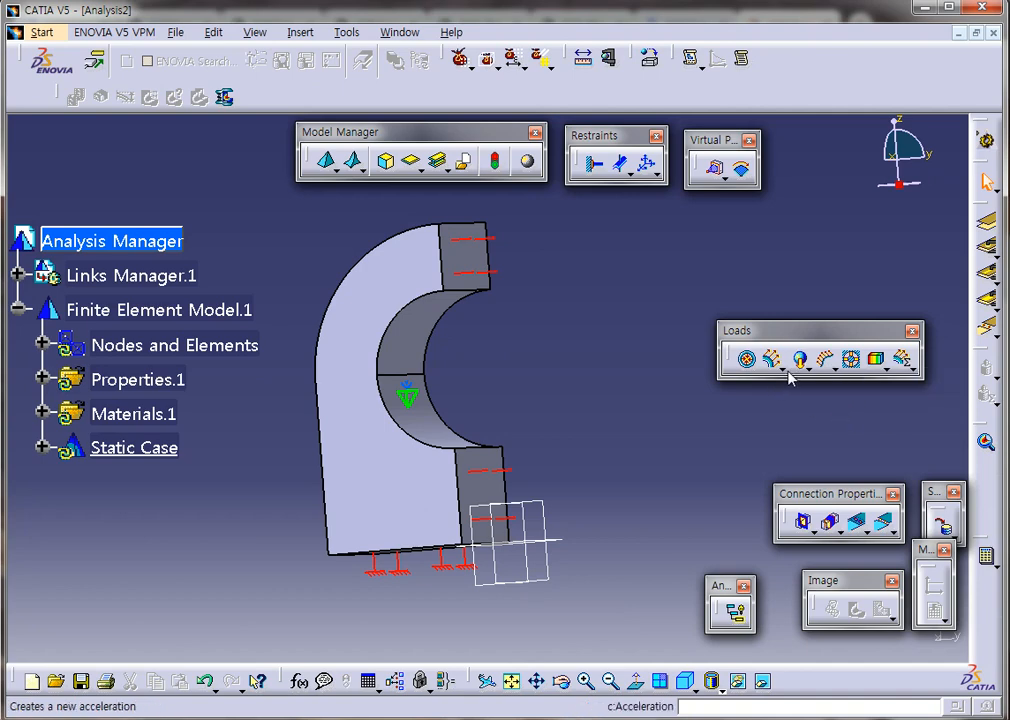
pyautogui.click(796, 360)
pyautogui.moveTo(826, 352); pyautogui.dragTo(839, 374)
pyautogui.click(963, 657)
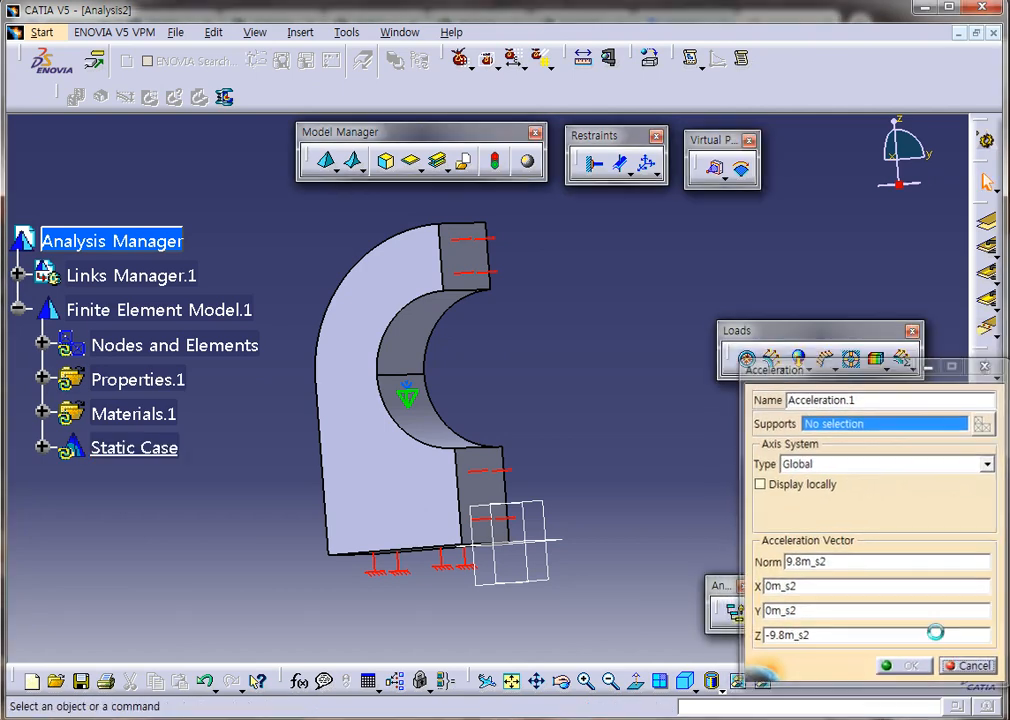
# - Apply a Bearing Load of -10000 N along Z to the half bore's face, with a 120deg angle, radial orientation, sinusoidal profile and outward distribution
pyautogui.click(781, 369)
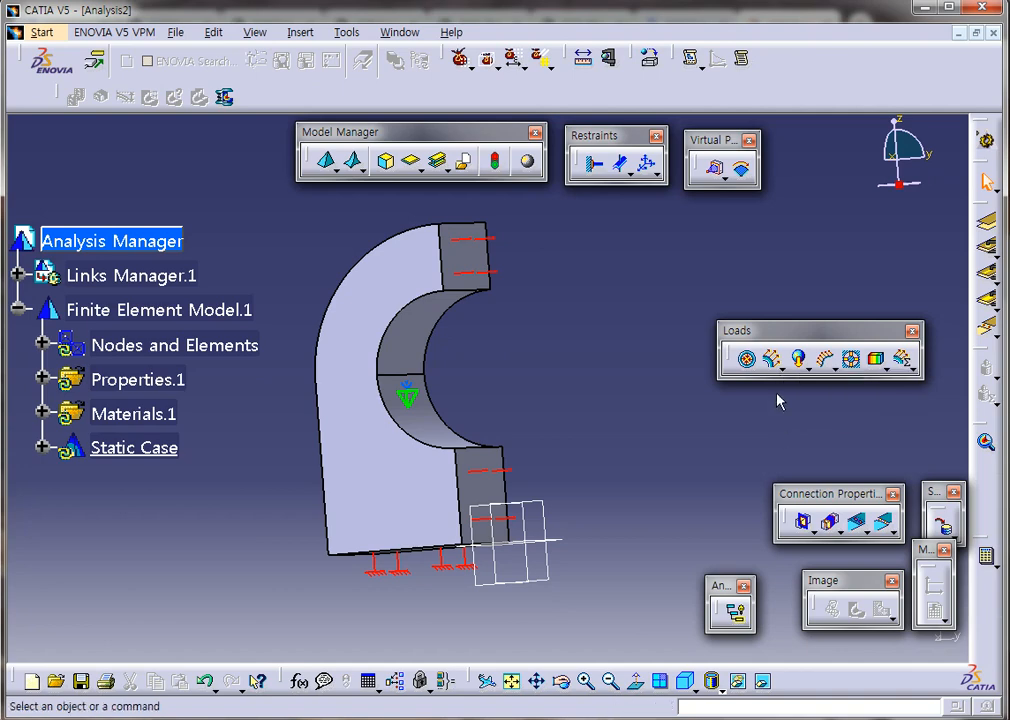
pyautogui.click(779, 371)
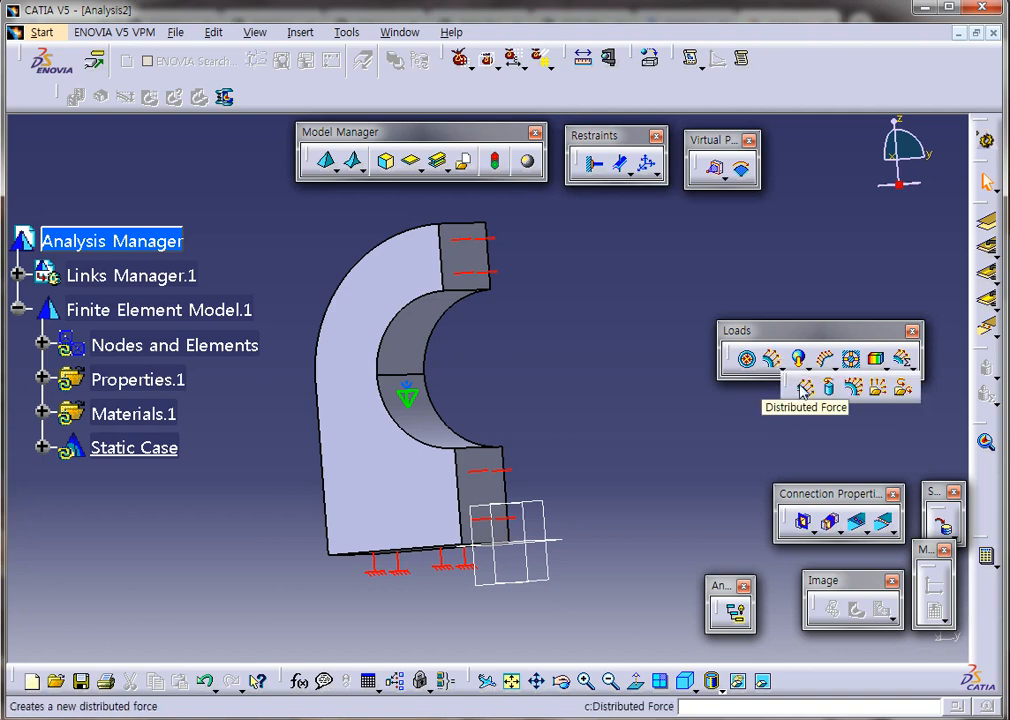
pyautogui.click(853, 390)
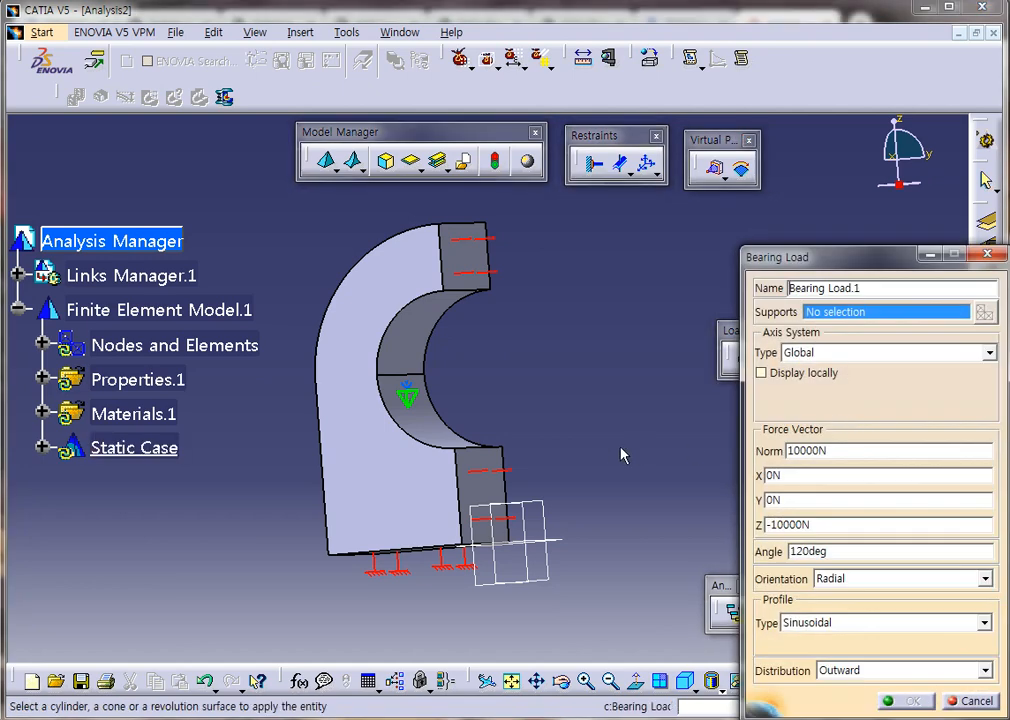
pyautogui.click(425, 346)
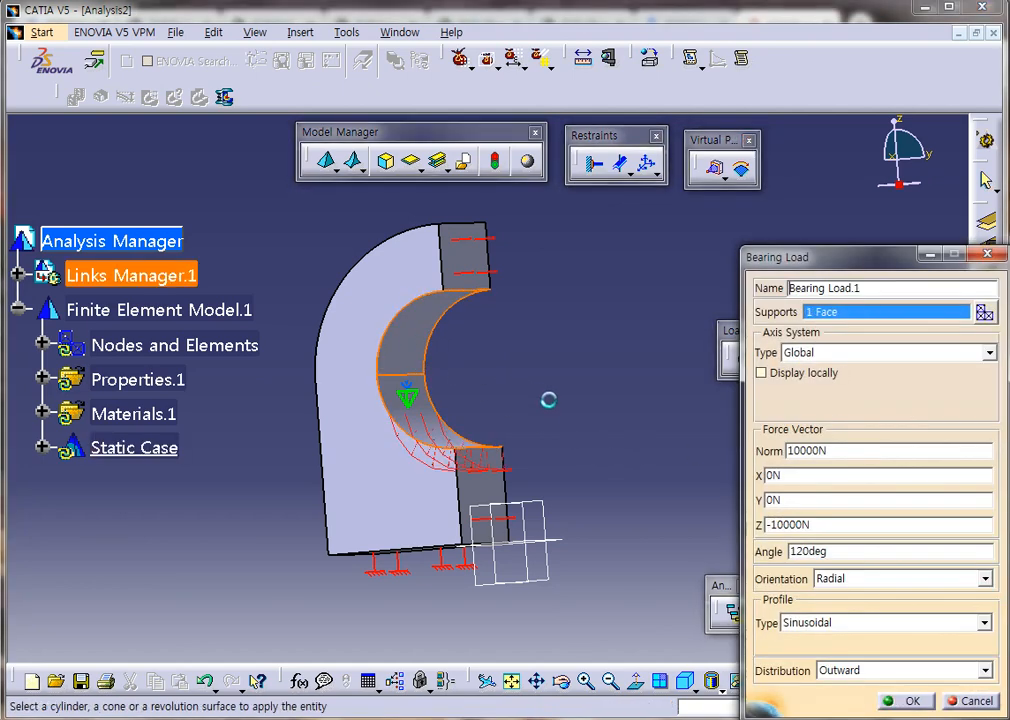
pyautogui.moveTo(572, 413); pyautogui.dragTo(576, 467, button='middle')
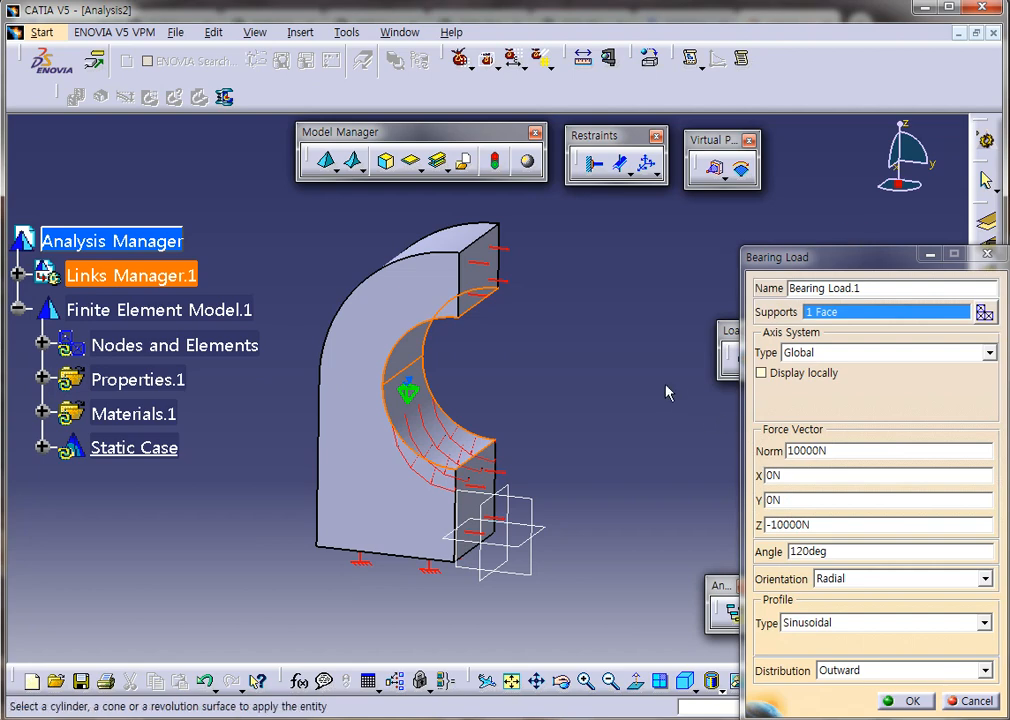
pyautogui.click(844, 555)
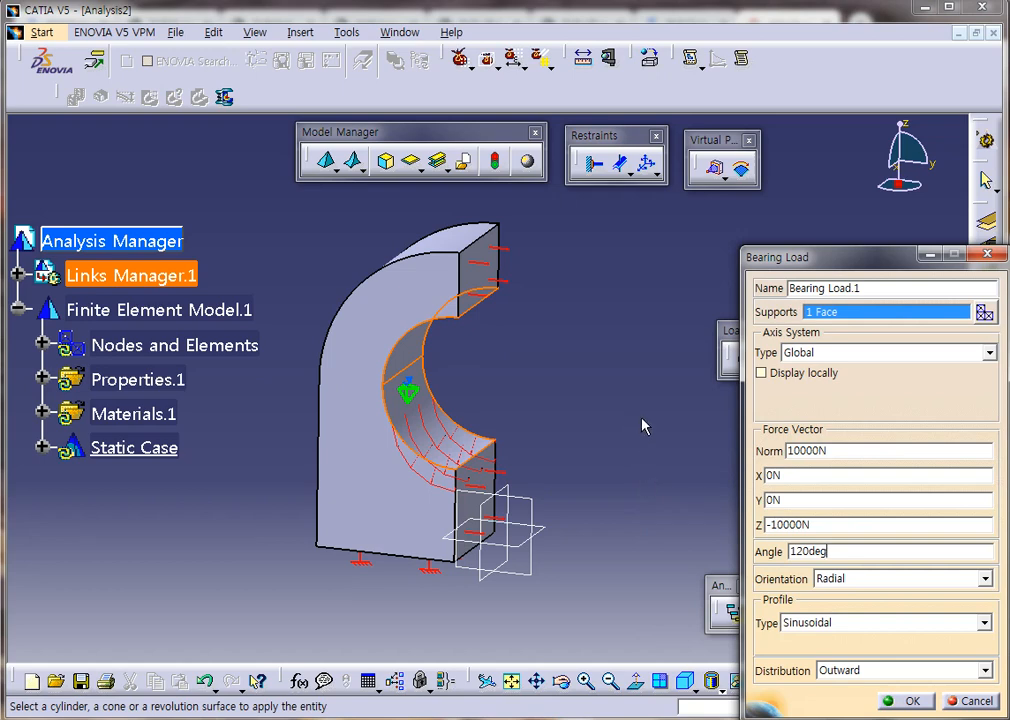
pyautogui.moveTo(525, 480)
pyautogui.mouseDown(button='middle')
pyautogui.moveTo(467, 449)
pyautogui.moveTo(530, 463)
pyautogui.mouseUp(button='middle')
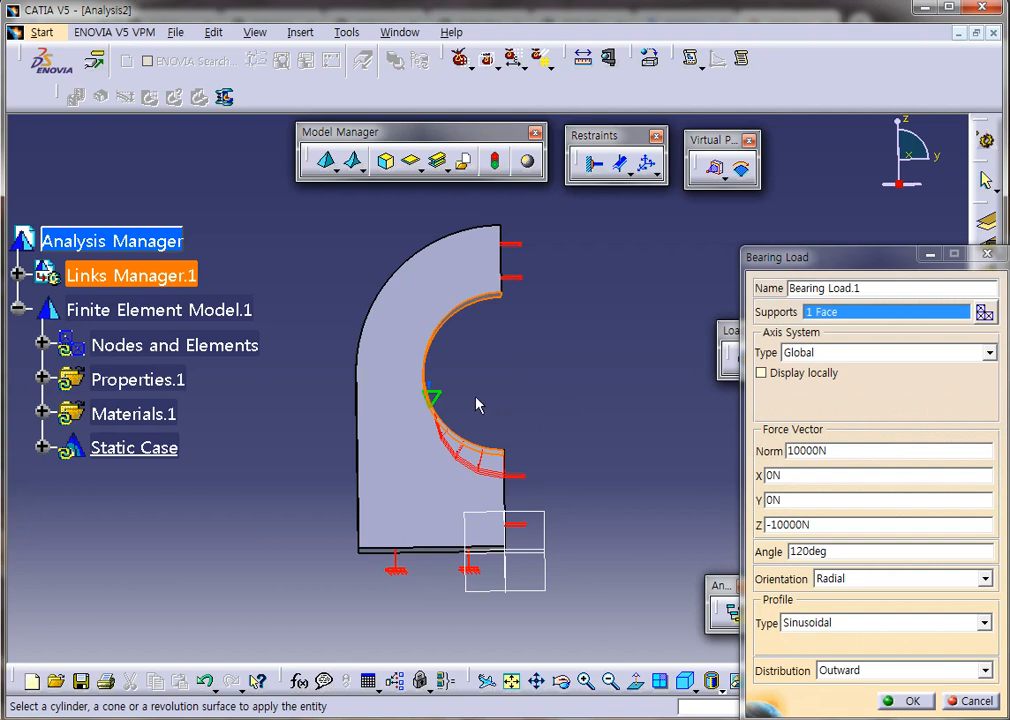
pyautogui.moveTo(453, 370); pyautogui.dragTo(576, 435, button='middle')
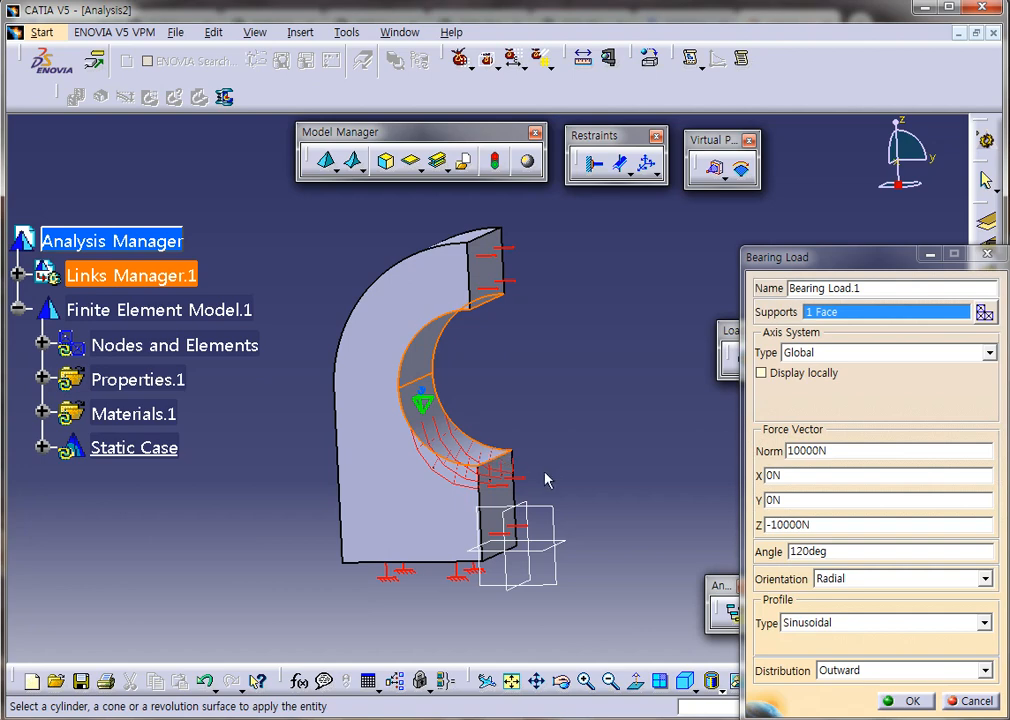
pyautogui.moveTo(473, 372); pyautogui.dragTo(527, 438, button='middle')
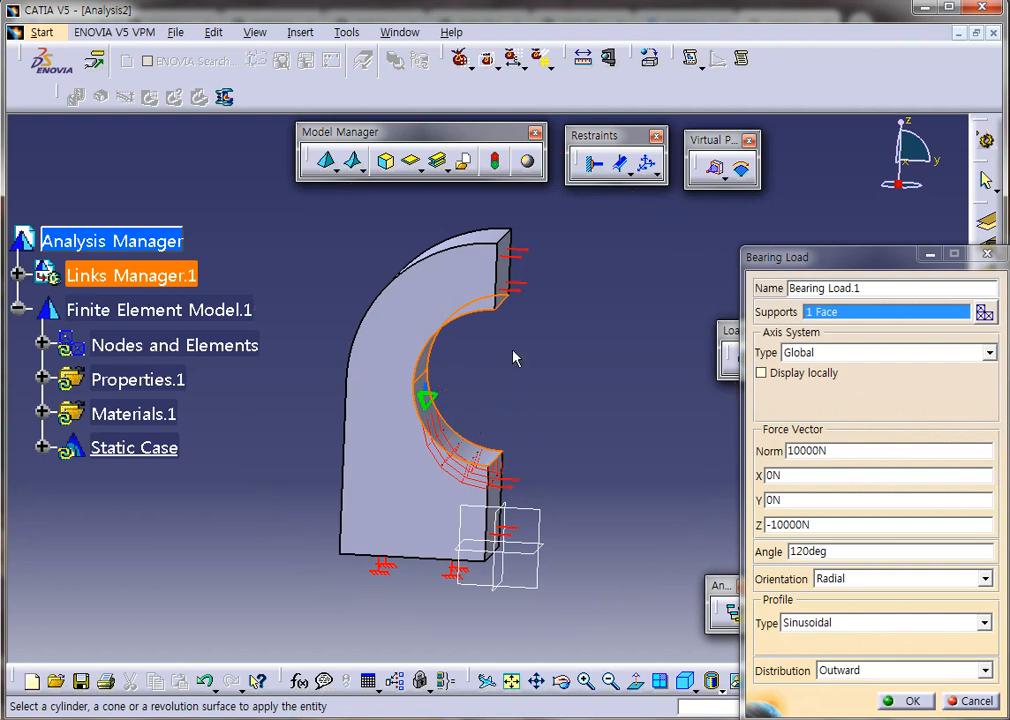
pyautogui.moveTo(400, 406); pyautogui.dragTo(406, 478, button='middle')
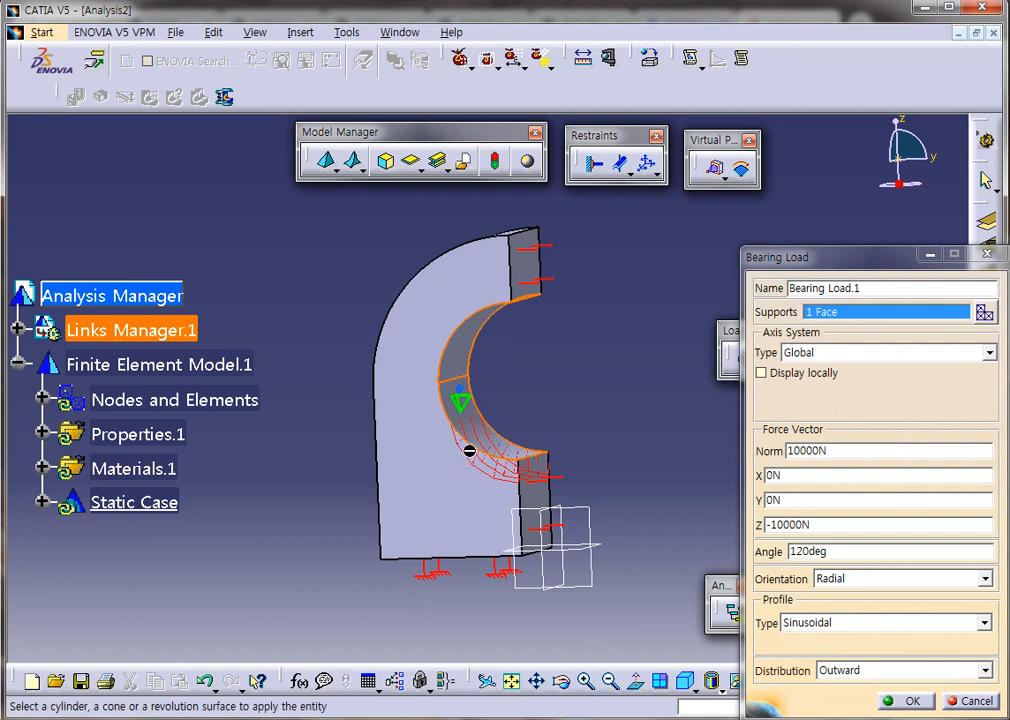
pyautogui.click(906, 702)
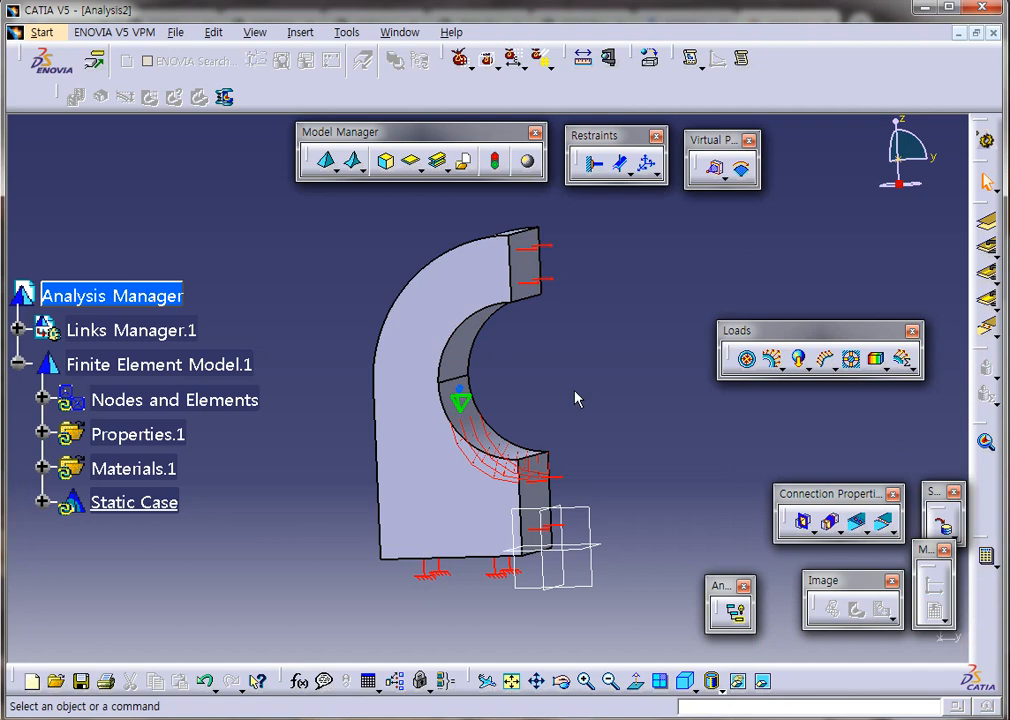
# - Check the whole model's consistency with the Model Checker, including the status details of Part1's body
pyautogui.moveTo(577, 398); pyautogui.dragTo(512, 431, button='middle')
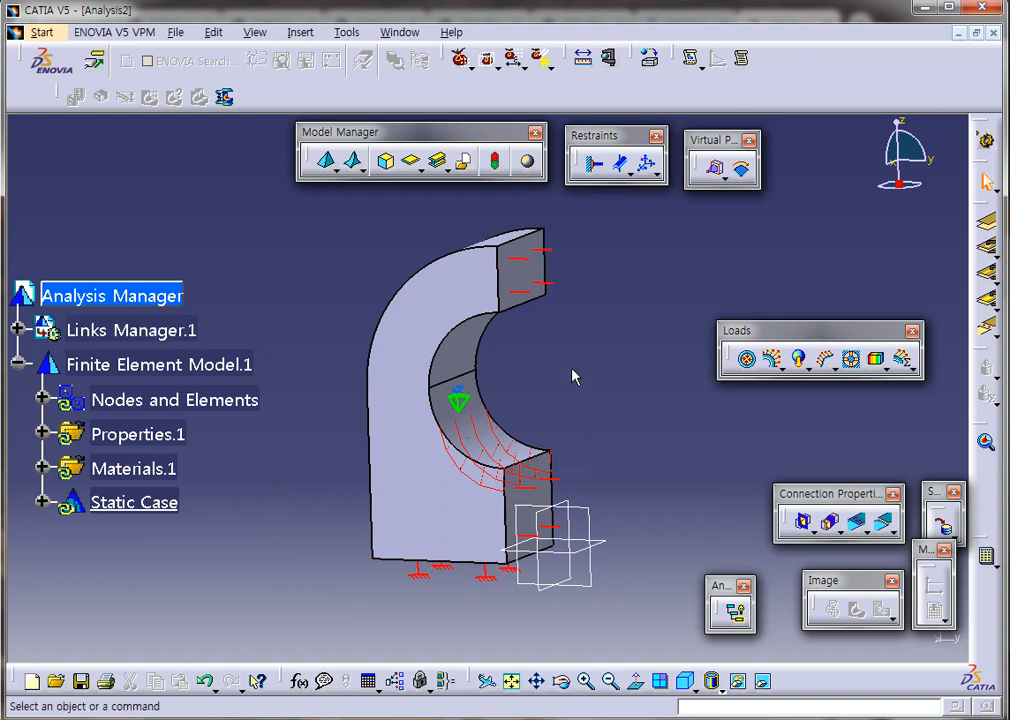
pyautogui.click(497, 170)
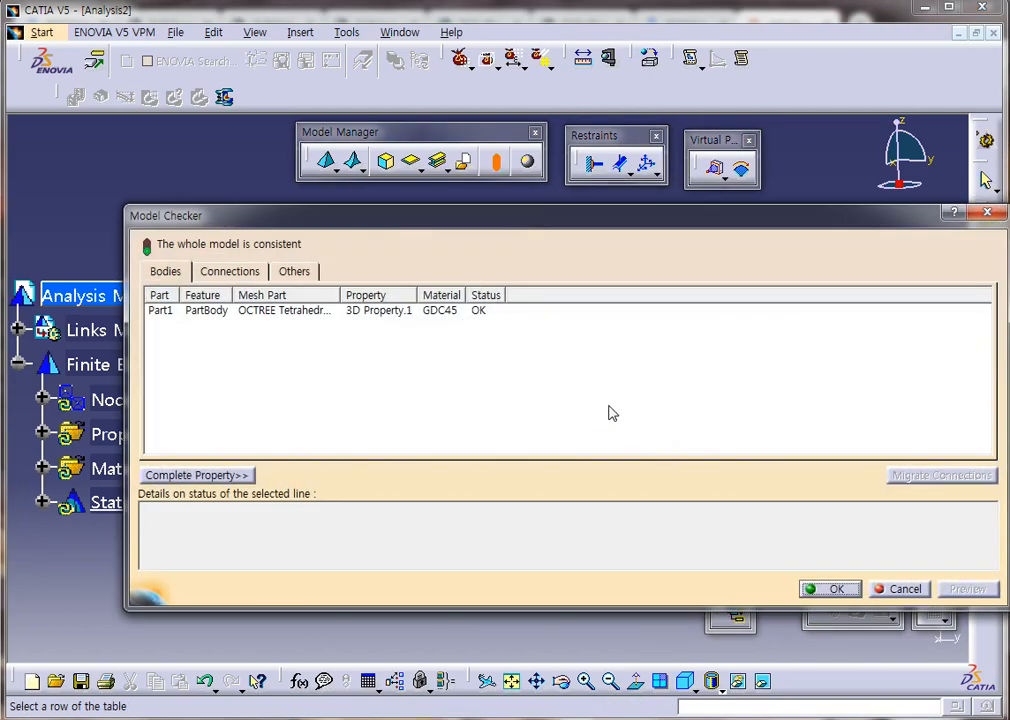
pyautogui.click(460, 312)
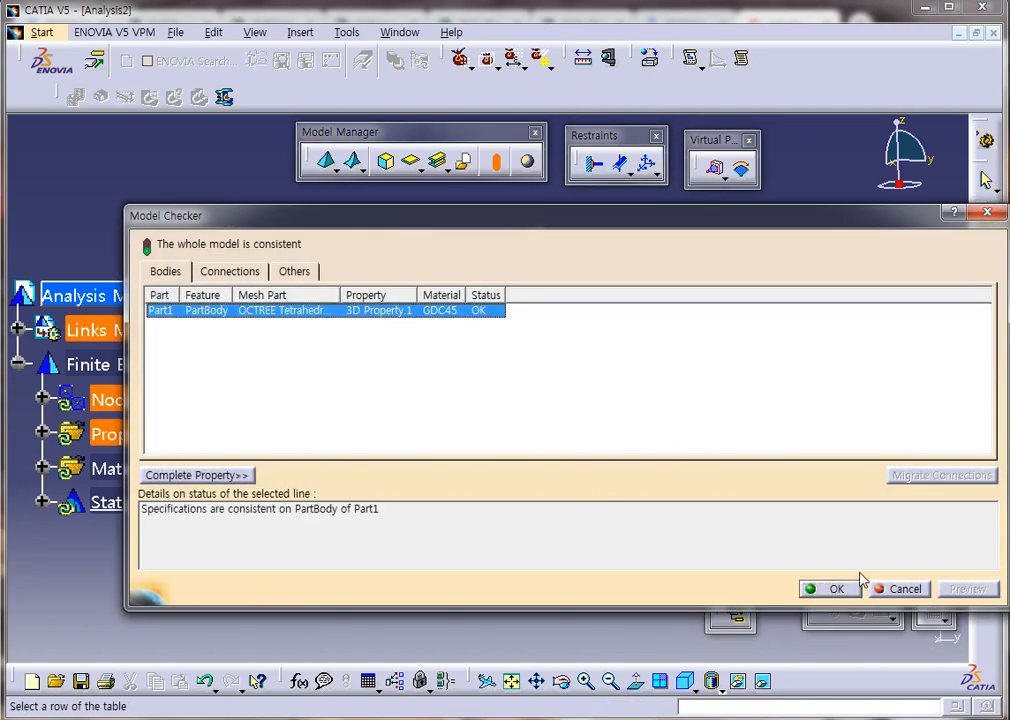
pyautogui.click(833, 590)
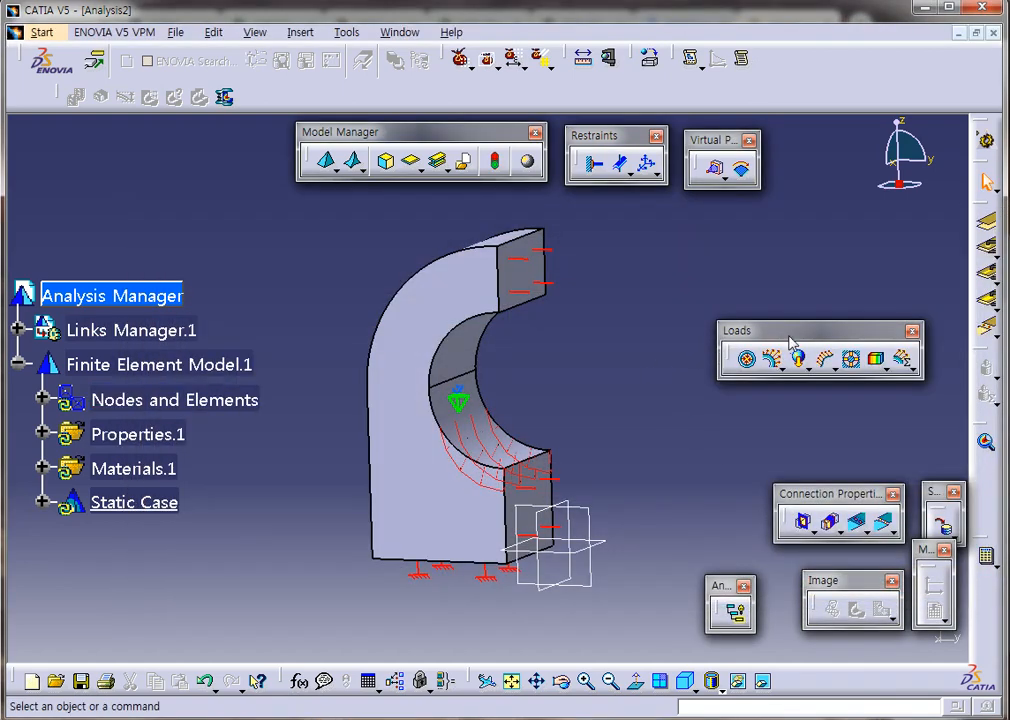
# - In Save Management, pick the new Analysis2.CATAnalysis for Save As and choose the FEM subfolder "20190906 bearing load" as its location
pyautogui.scroll(-3, 190, 255)
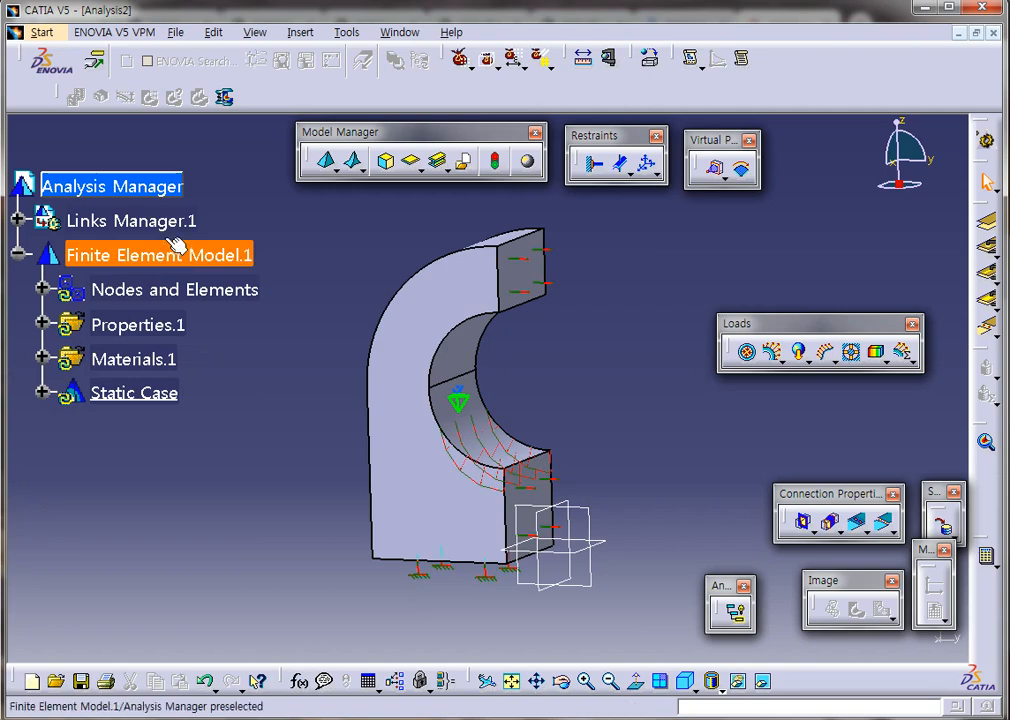
pyautogui.click(175, 32)
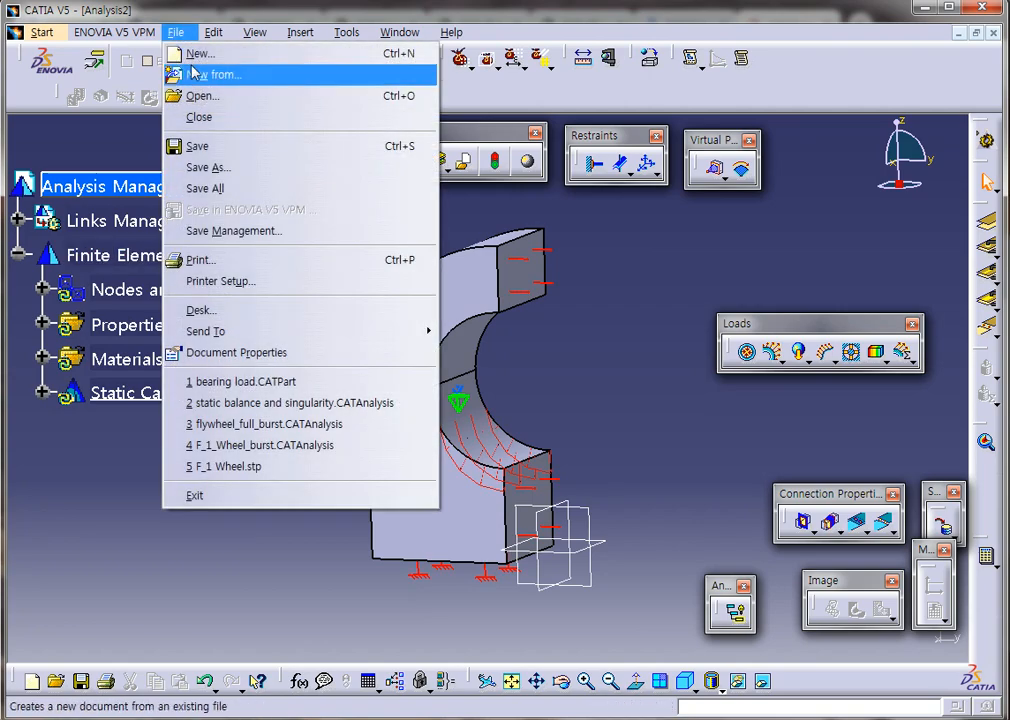
pyautogui.click(221, 236)
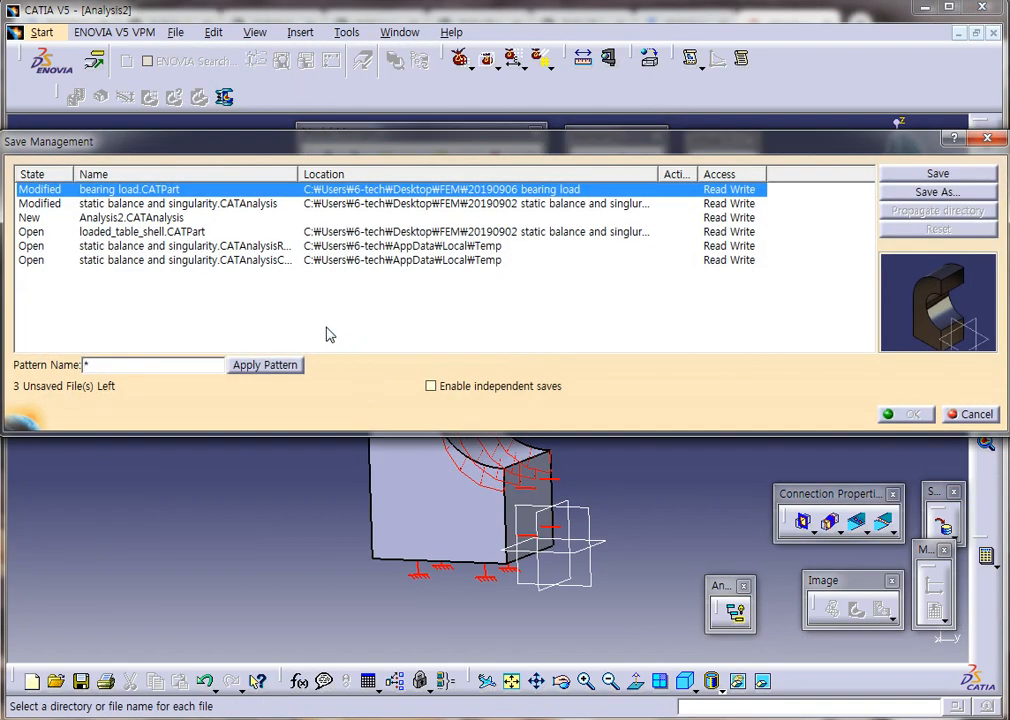
pyautogui.click(158, 205)
pyautogui.click(158, 218)
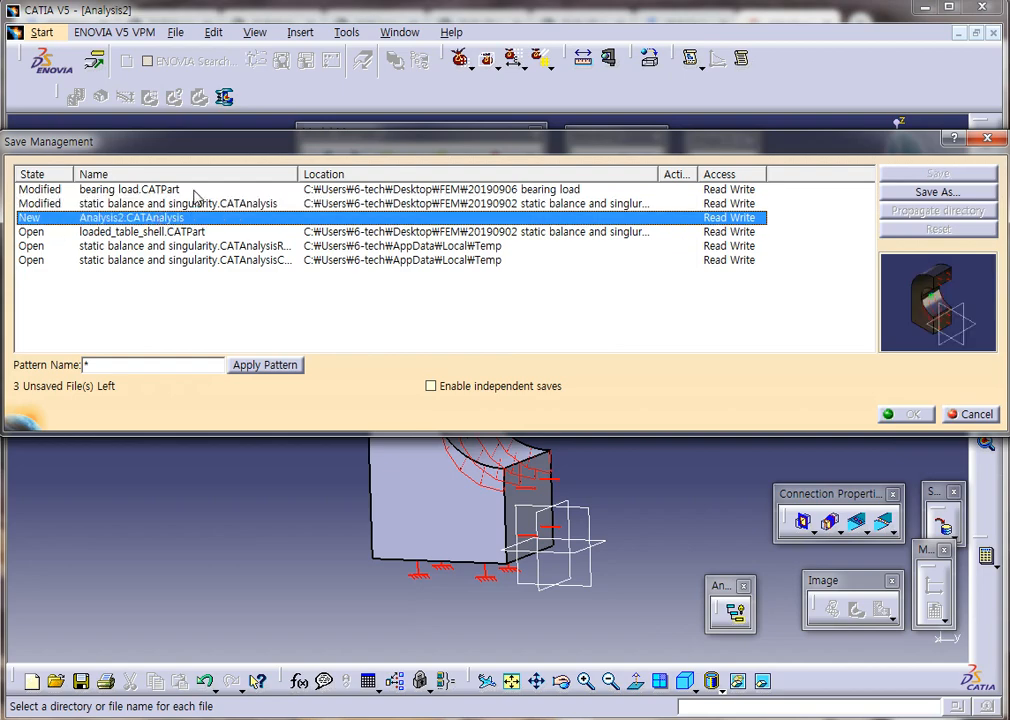
pyautogui.click(935, 193)
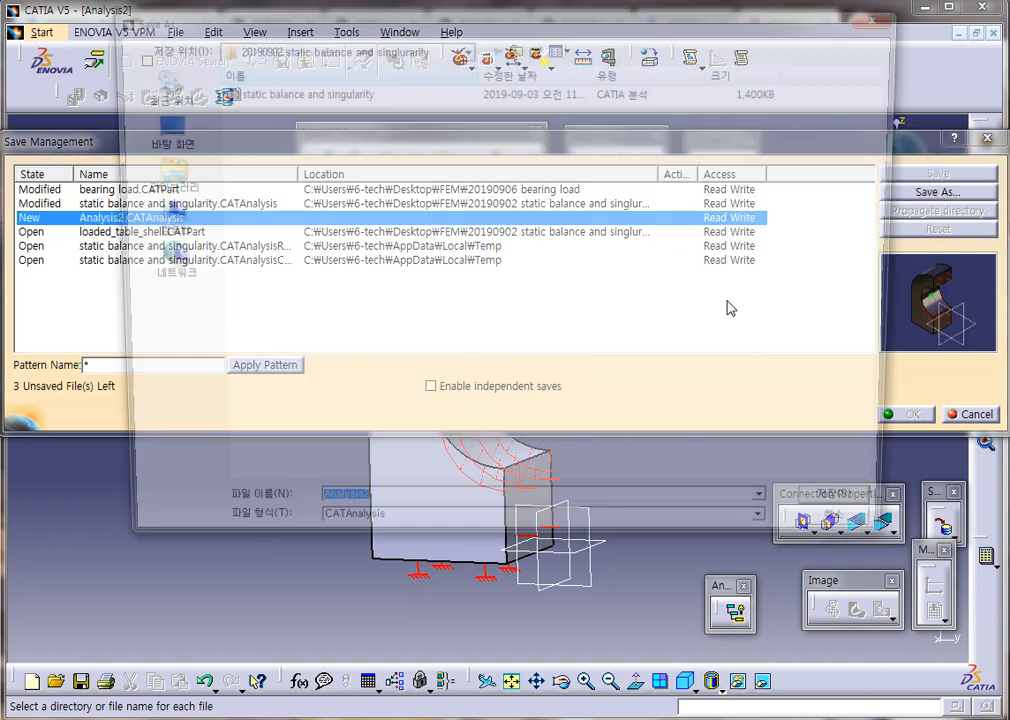
pyautogui.click(156, 135)
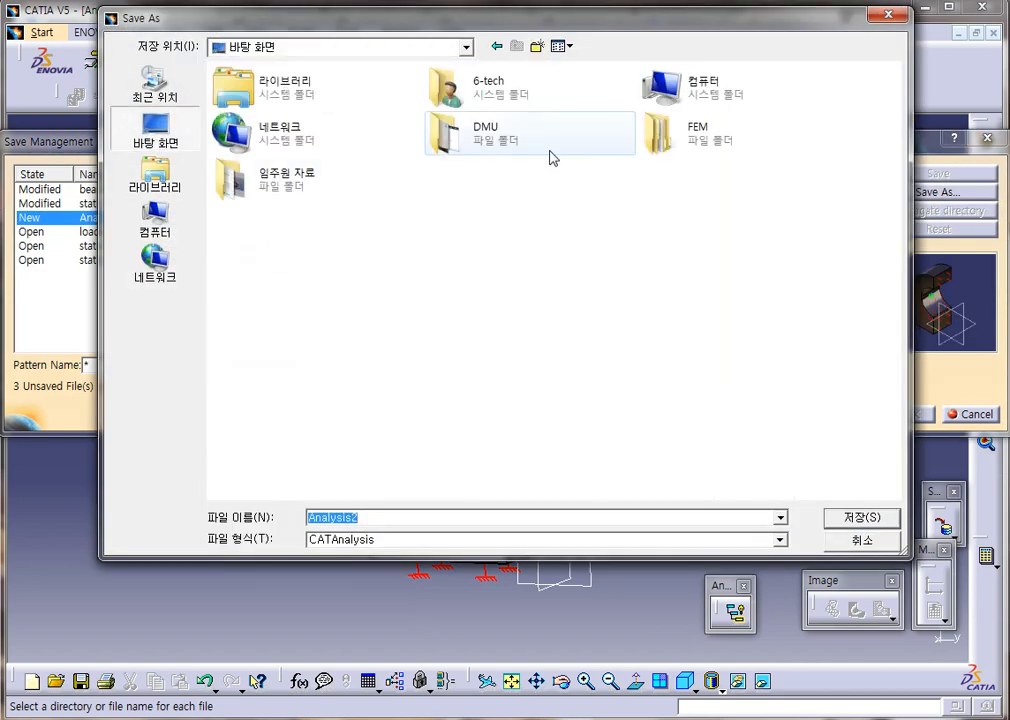
pyautogui.doubleClick(668, 145)
pyautogui.click(335, 228)
pyautogui.doubleClick(335, 226)
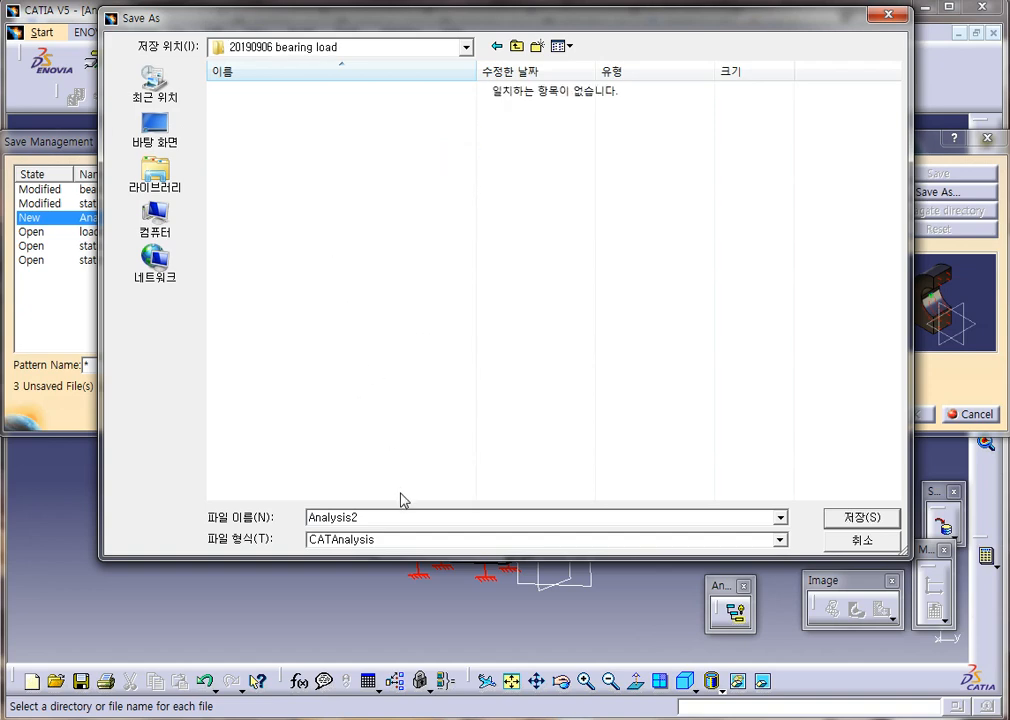
# - Save the analysis under the file name "bearing load", propagate the directory, and confirm the managed saves
pyautogui.write('BEAR')
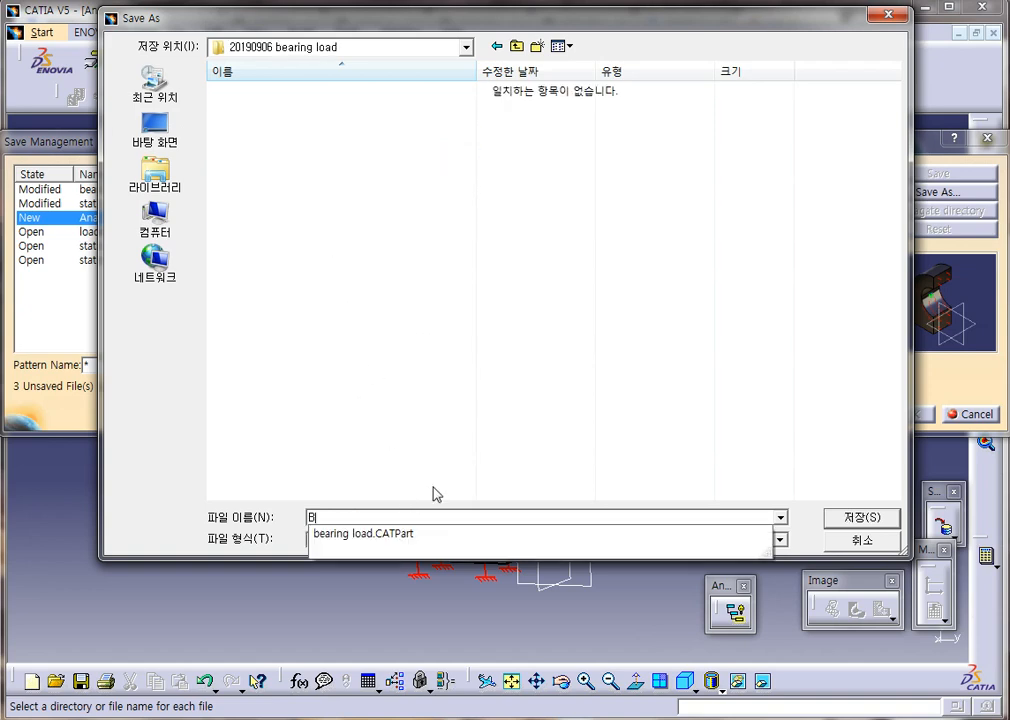
pyautogui.press('BackSpace')
pyautogui.press('BackSpace')
pyautogui.write('시')
pyautogui.press('BackSpace')
pyautogui.press('BackSpace')
pyautogui.press('BackSpace')
pyautogui.press('BackSpace')
pyautogui.write('bearing load')
pyautogui.click(421, 359)
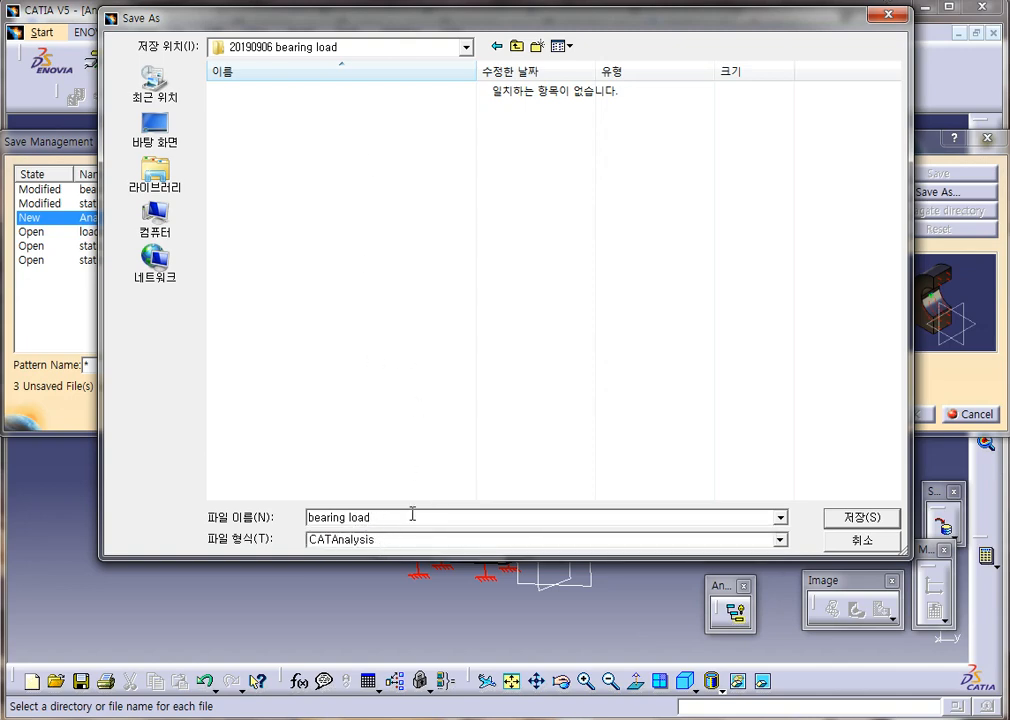
pyautogui.click(861, 518)
pyautogui.click(893, 212)
pyautogui.click(900, 416)
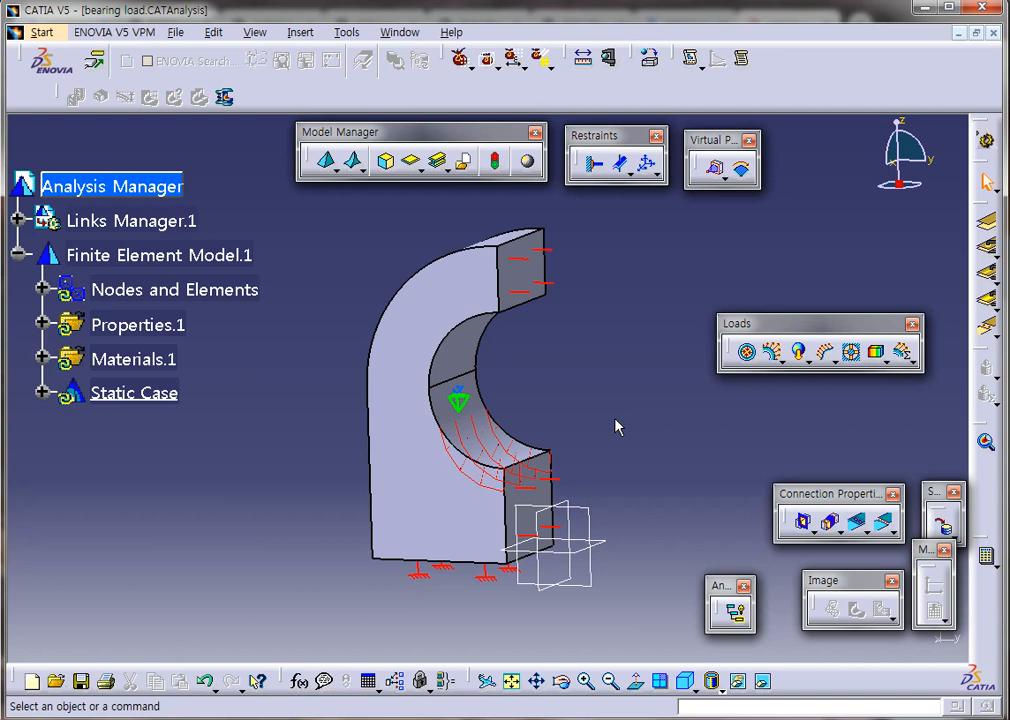
# - Undock the Compute tool group and place it in the free area above the Loads tools
pyautogui.moveTo(637, 532); pyautogui.dragTo(672, 643)
pyautogui.click(652, 541)
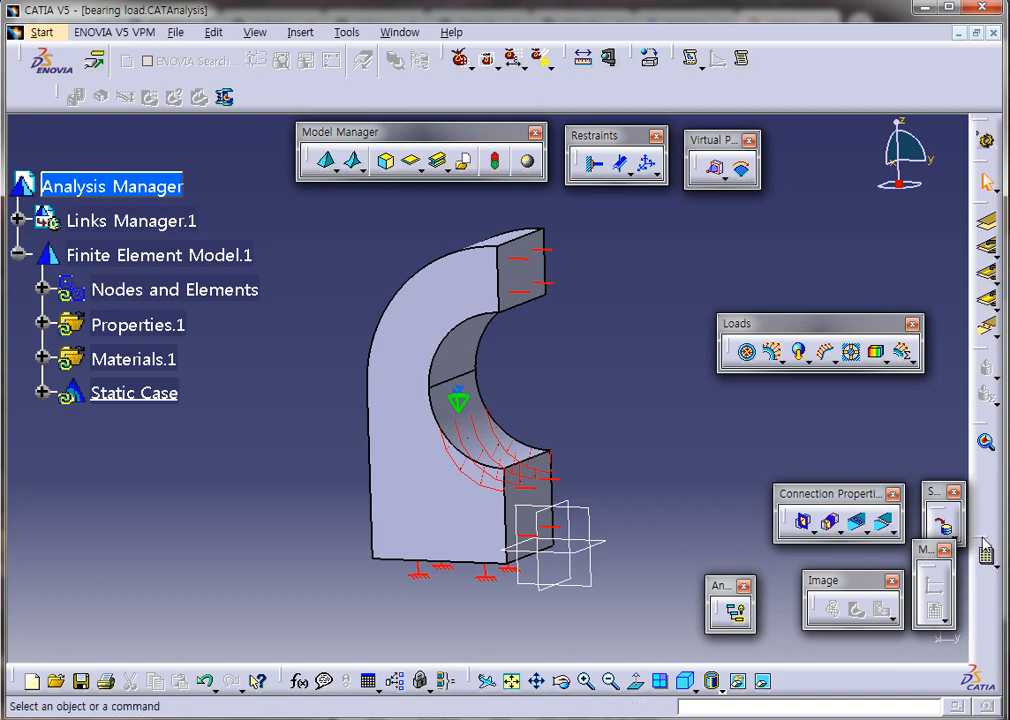
pyautogui.moveTo(986, 539); pyautogui.dragTo(870, 222)
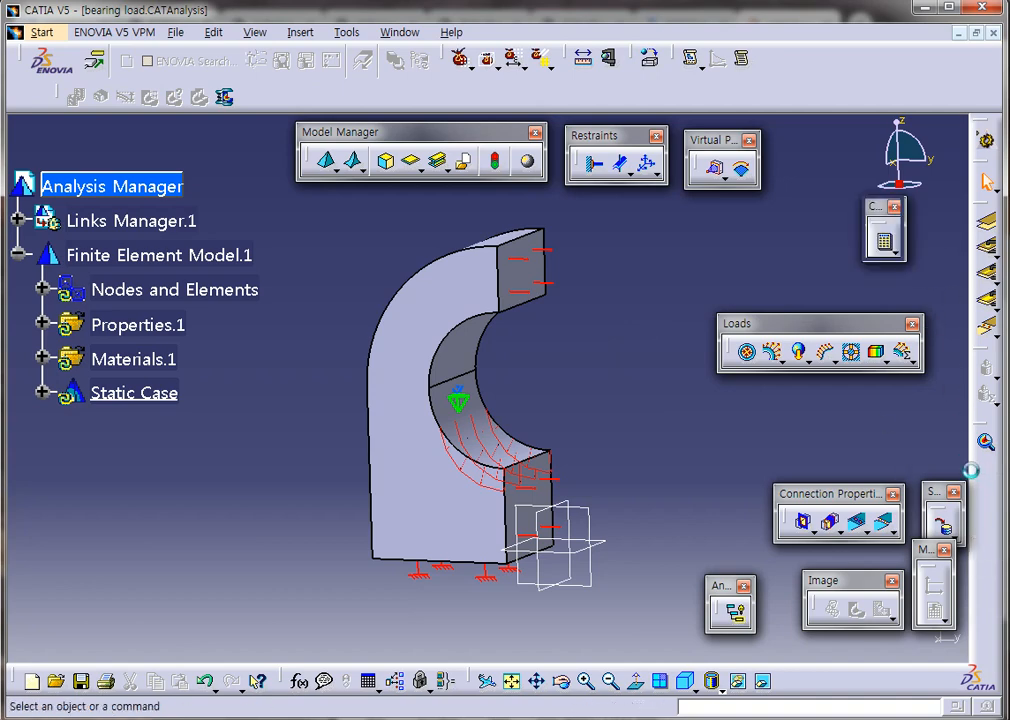
# - Compute All with Preview enabled and continue the computation after the resource estimation
pyautogui.click(885, 246)
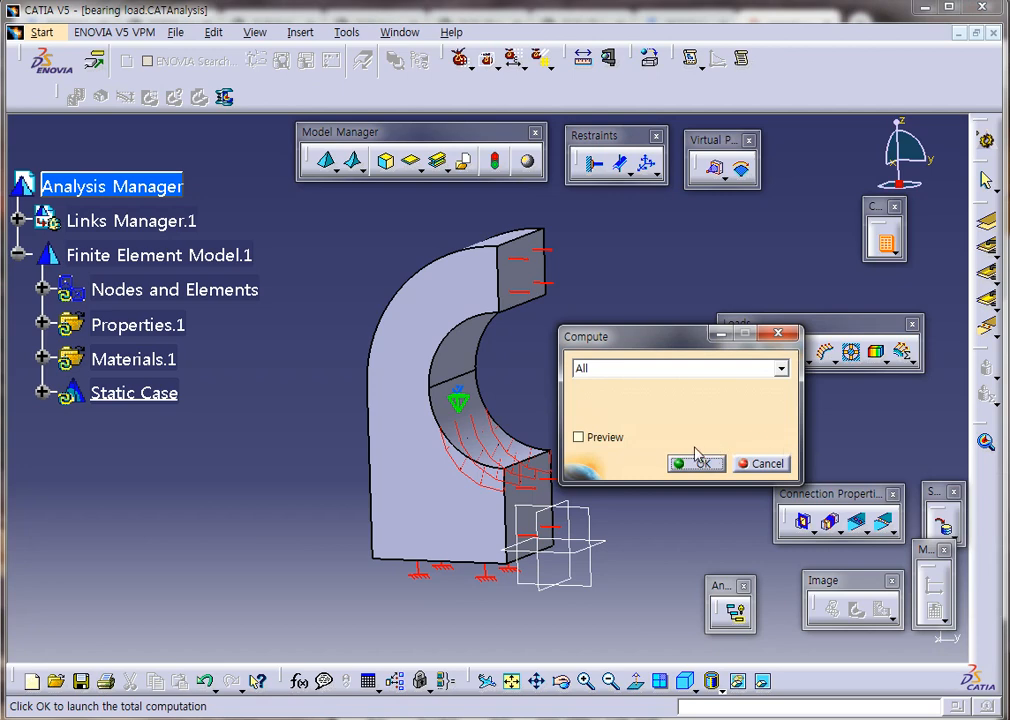
pyautogui.click(579, 437)
pyautogui.click(626, 370)
pyautogui.click(631, 372)
pyautogui.click(698, 463)
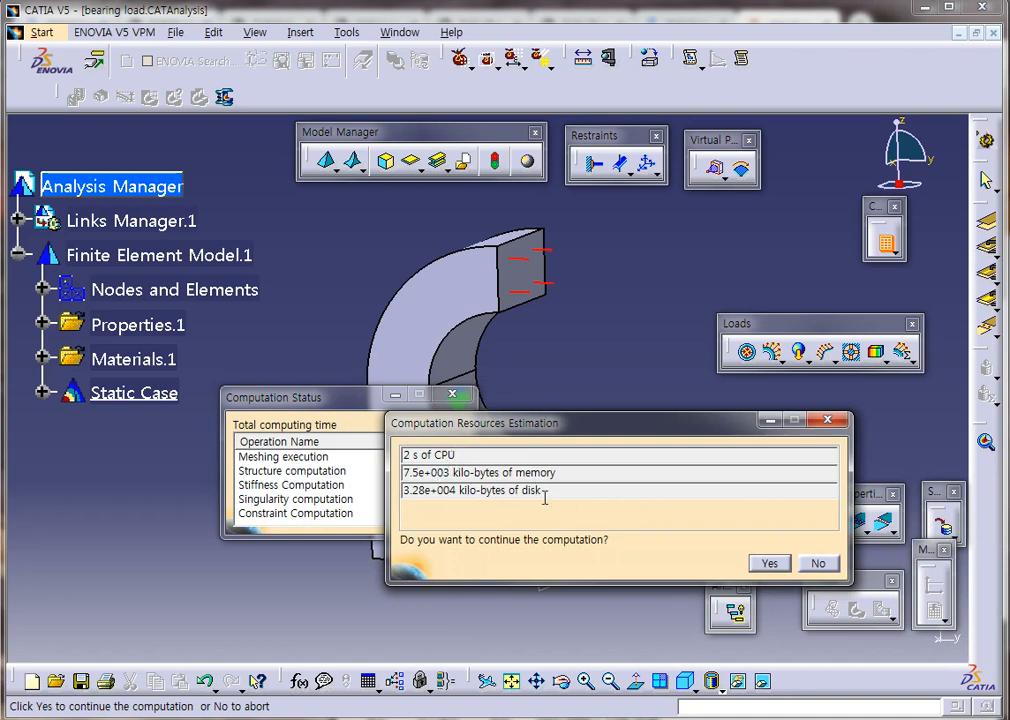
pyautogui.click(769, 563)
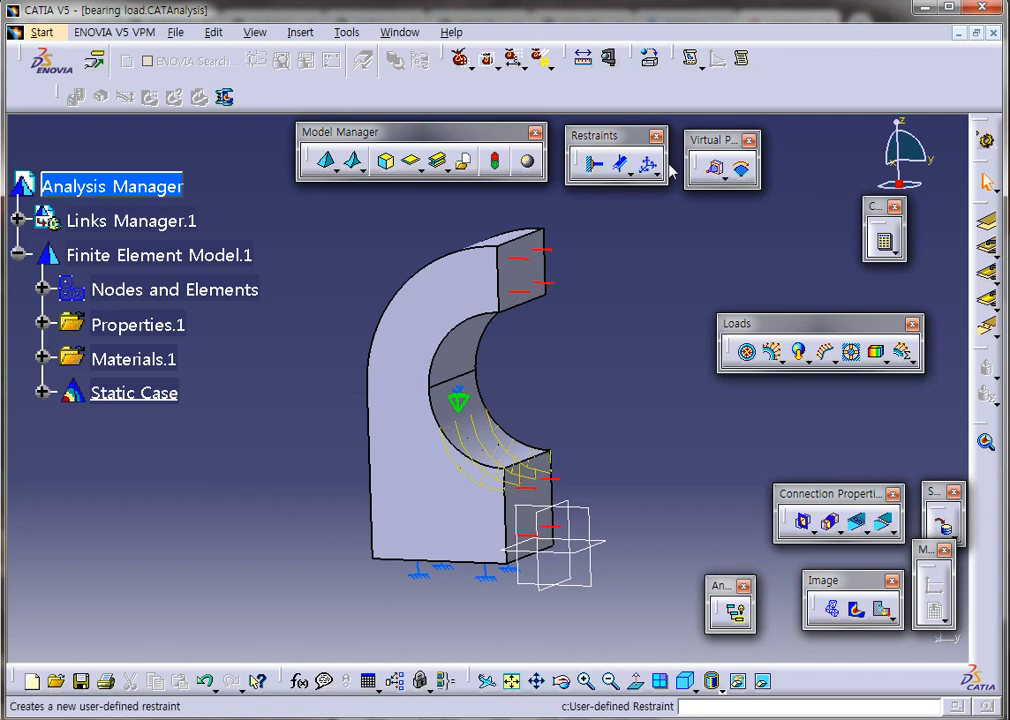
# - Expand the Static Case in the tree to examine its energy sensor, loads and restraints
pyautogui.click(43, 392)
pyautogui.scroll(-3, 60, 457)
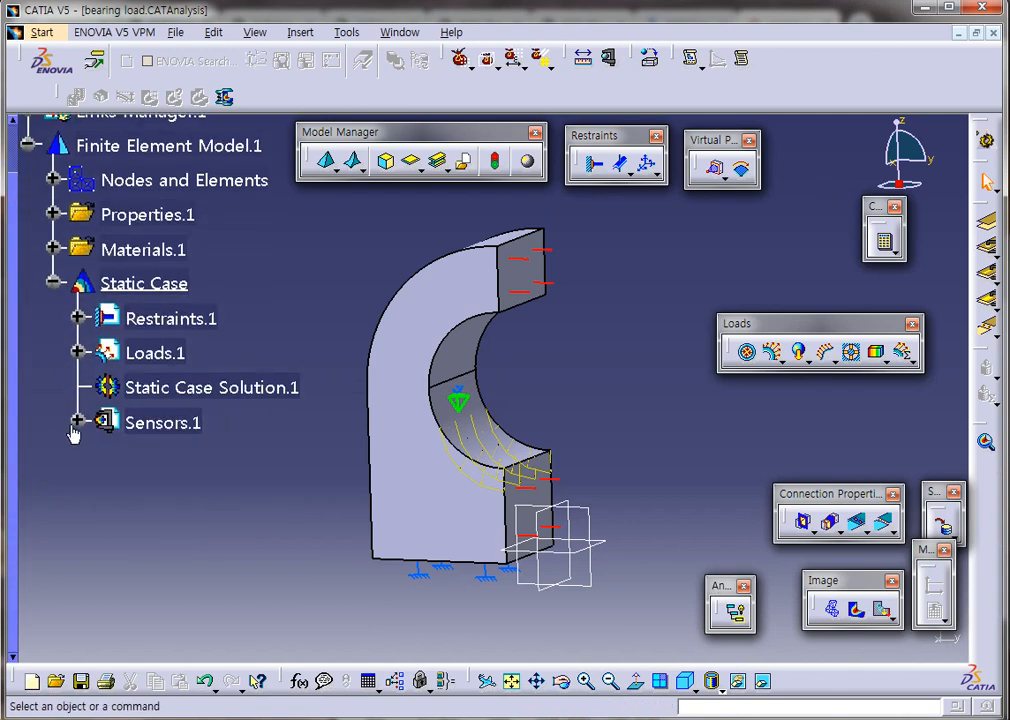
pyautogui.click(78, 422)
pyautogui.click(104, 457)
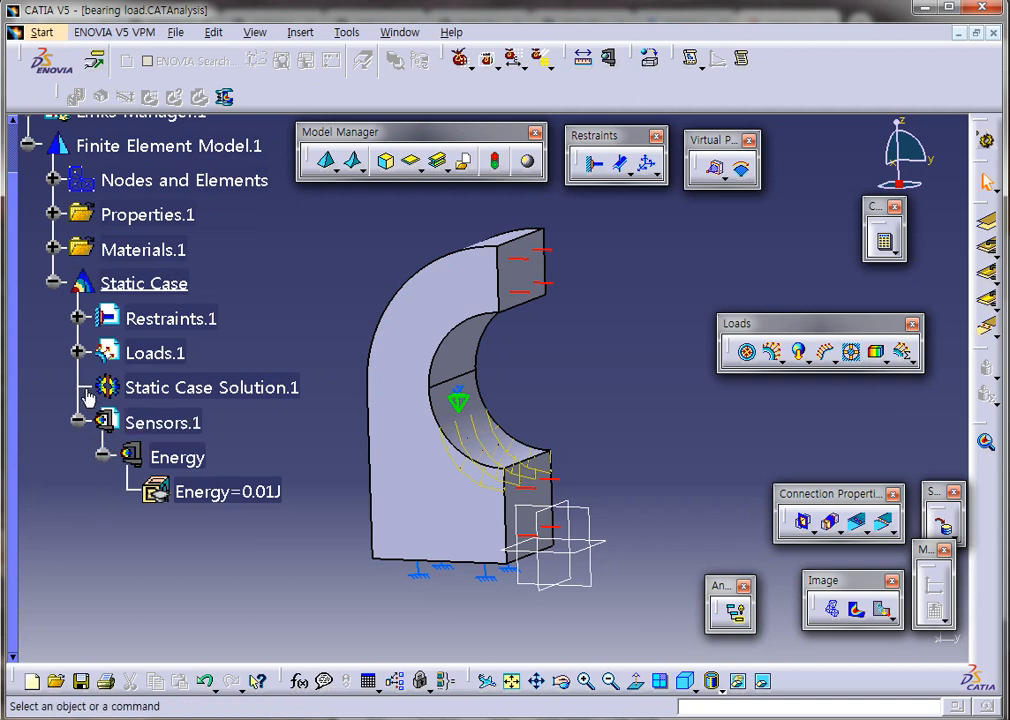
pyautogui.click(78, 352)
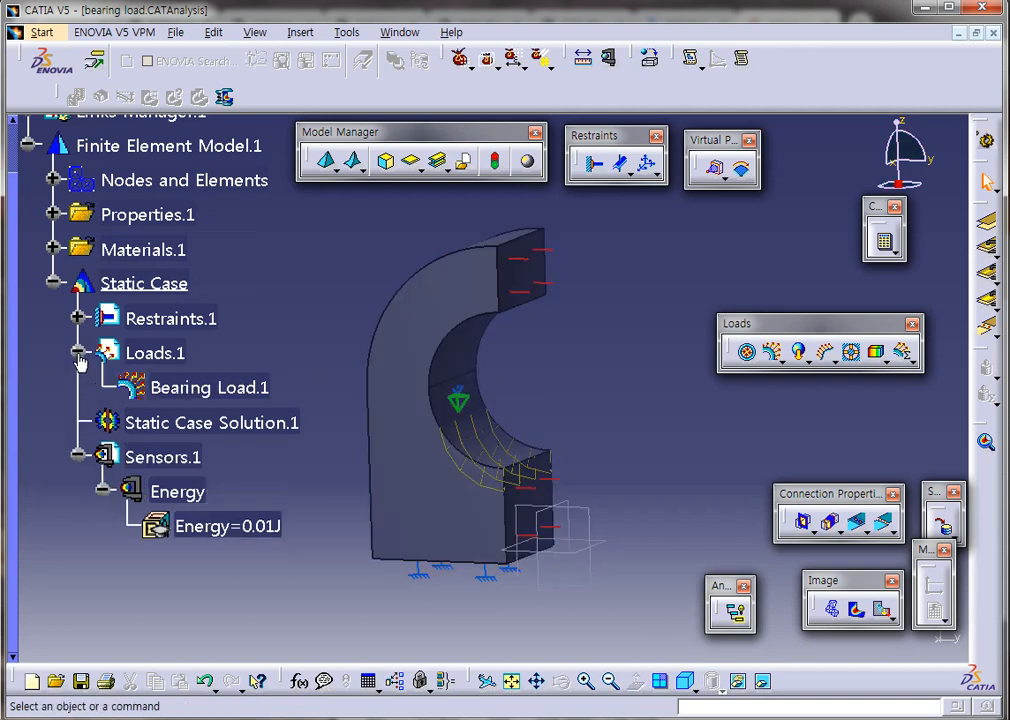
pyautogui.click(78, 318)
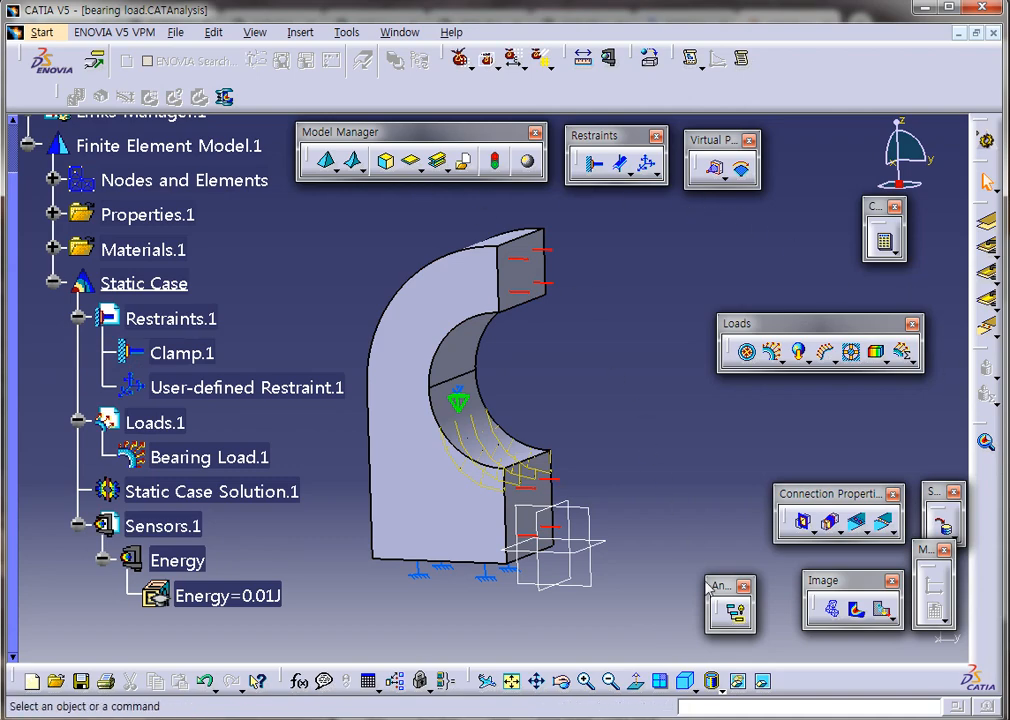
# - Display the Von Mises stress image on the half bracket
pyautogui.click(846, 606)
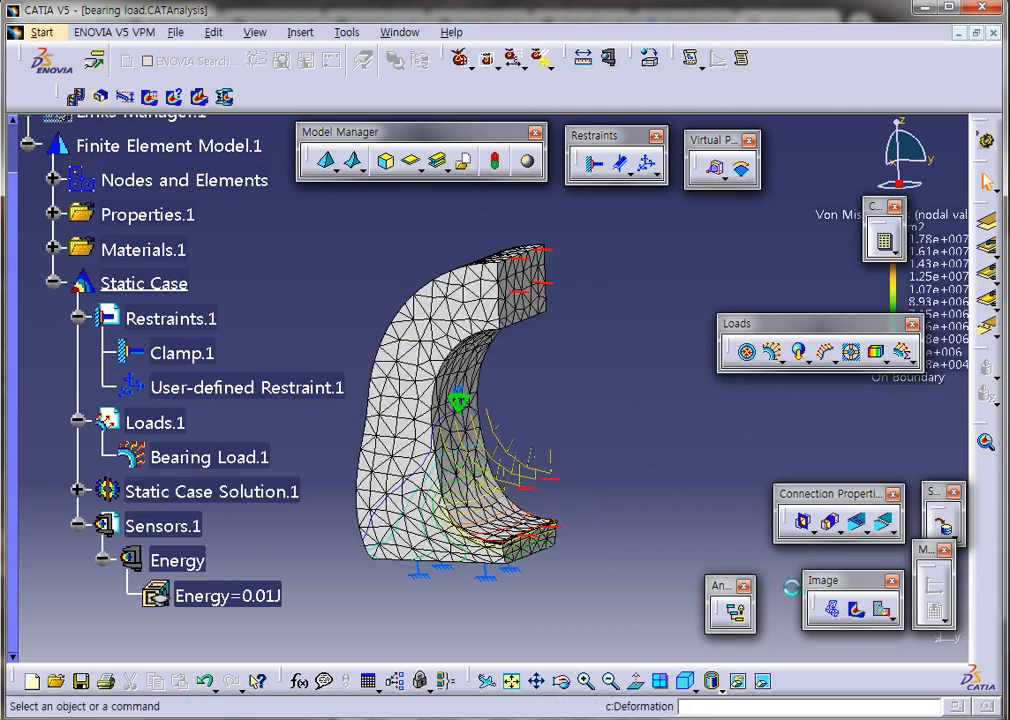
# - Check the amplification magnitude of the deformed image and play the deformation animation
pyautogui.moveTo(561, 406); pyautogui.dragTo(716, 512, button='middle')
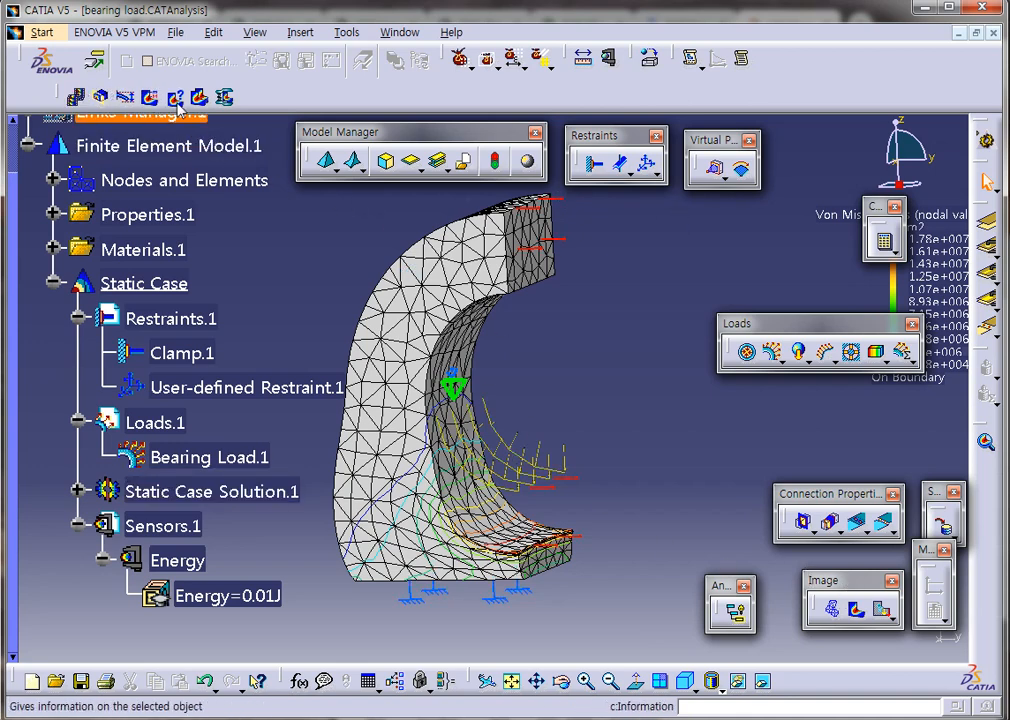
pyautogui.click(126, 98)
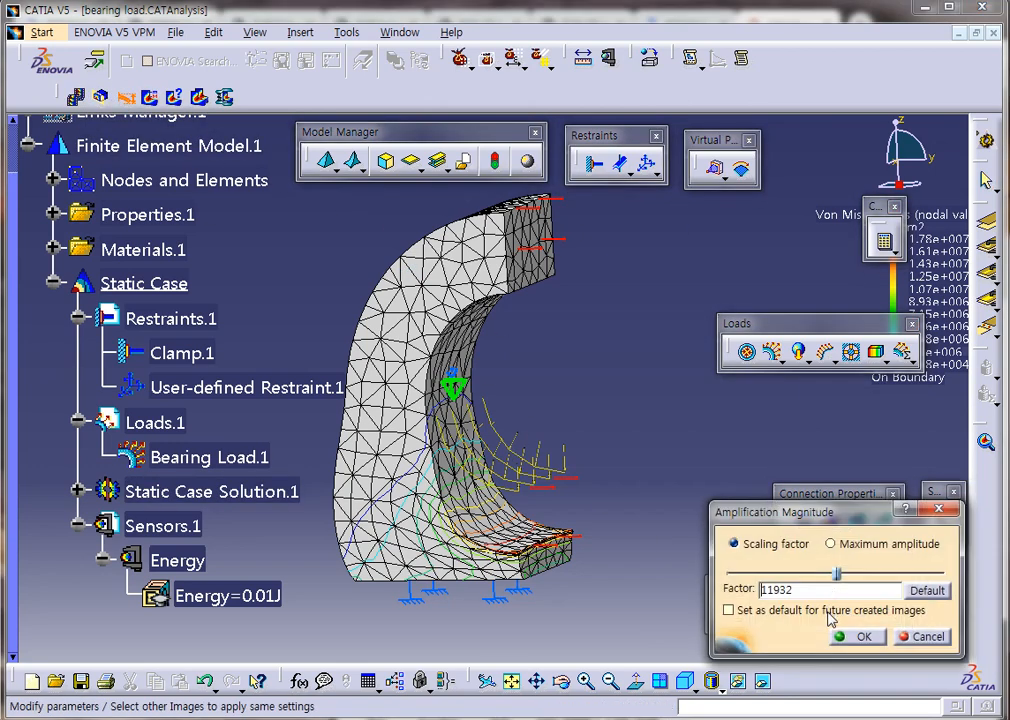
pyautogui.click(855, 637)
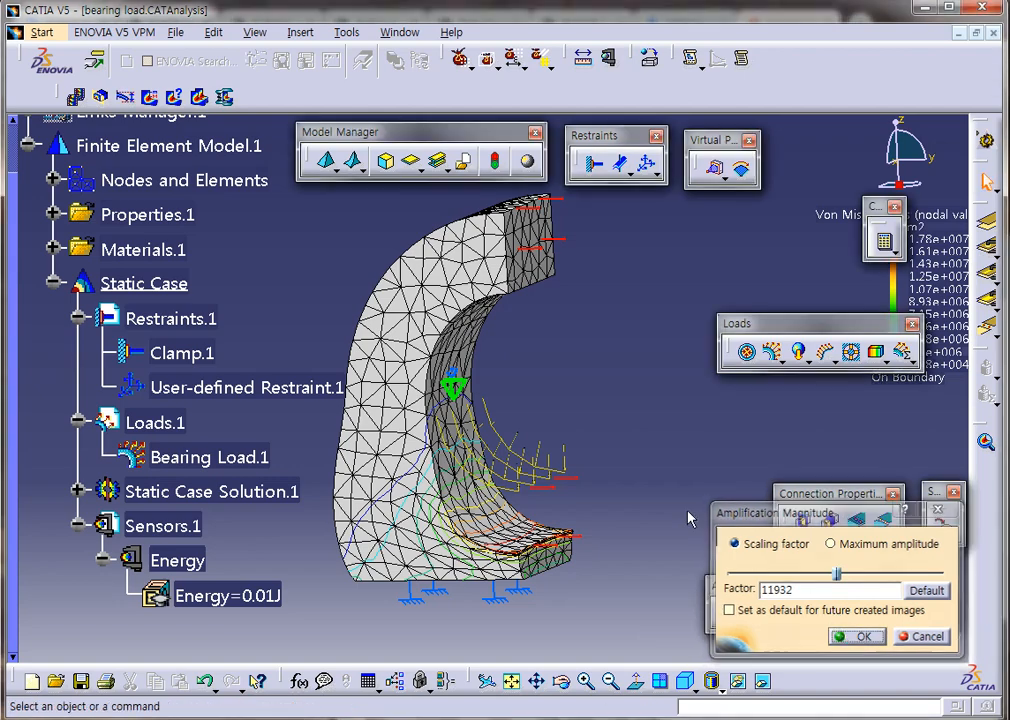
pyautogui.click(735, 612)
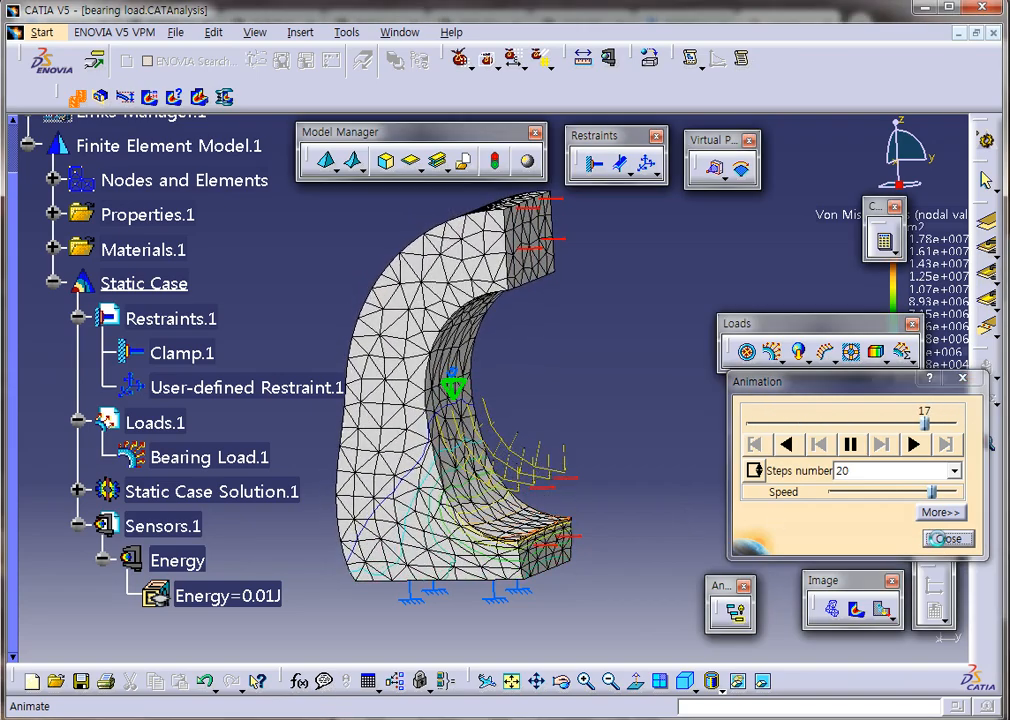
pyautogui.click(940, 540)
# - Create global minimum and maximum extrema labels on the Von Mises stress image
pyautogui.click(153, 97)
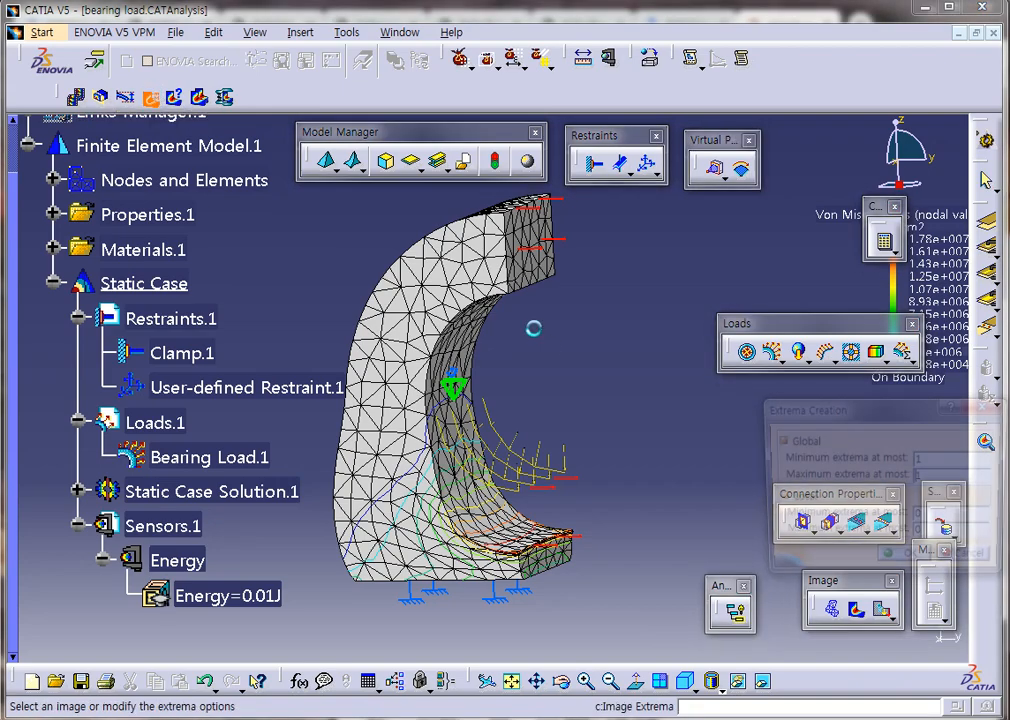
pyautogui.click(906, 558)
pyautogui.moveTo(625, 452); pyautogui.dragTo(441, 510, button='middle')
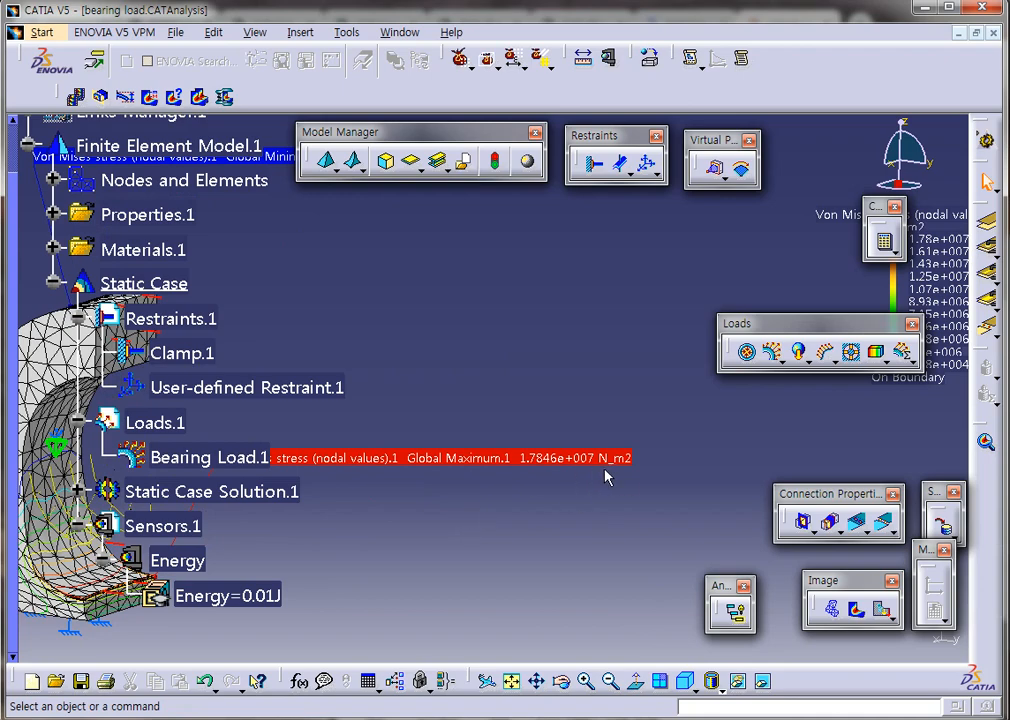
pyautogui.moveTo(541, 511); pyautogui.dragTo(621, 507, button='middle')
pyautogui.moveTo(568, 474); pyautogui.dragTo(540, 425, button='middle')
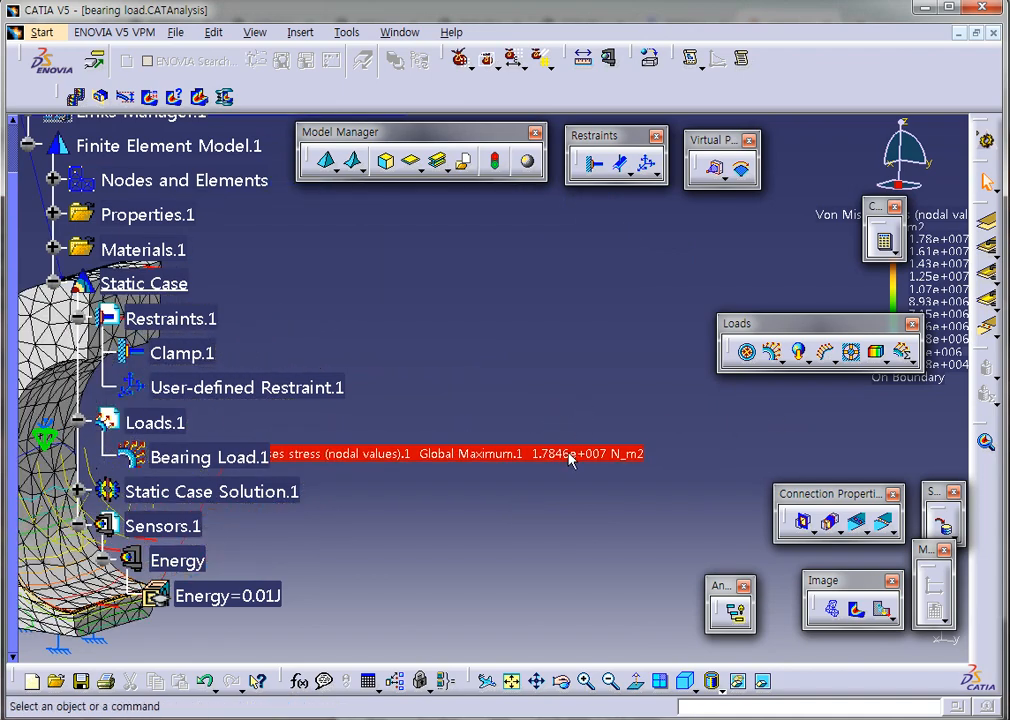
# - Copy the stress value and unit from the Global Maximum label and paste them into cell C4 of a new Excel workbook
pyautogui.doubleClick(443, 461)
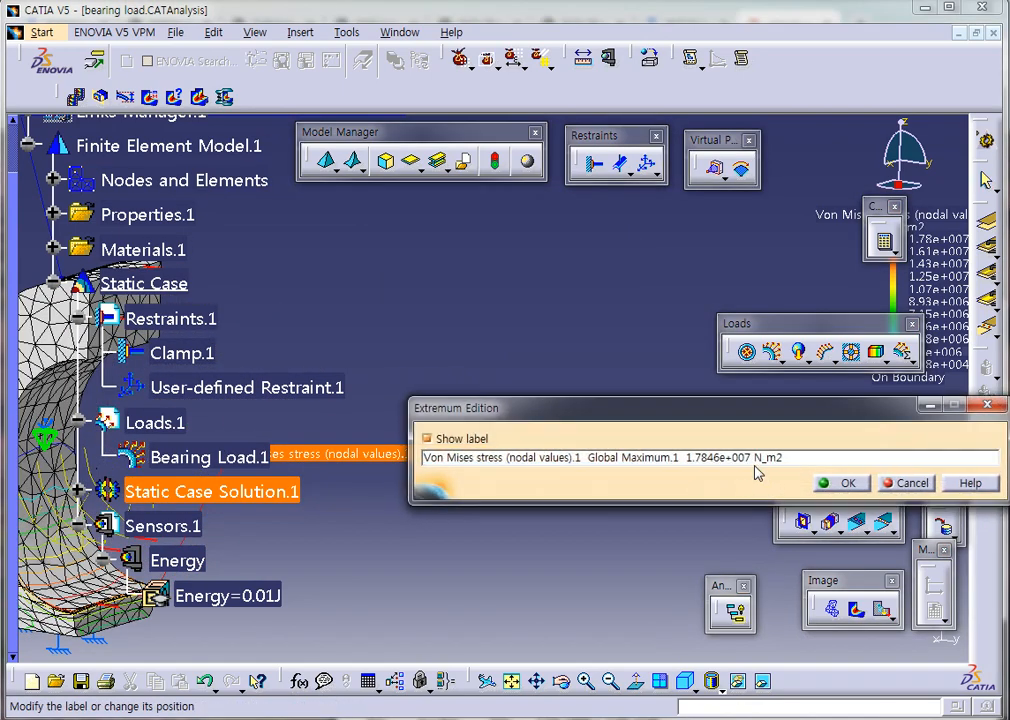
pyautogui.moveTo(687, 458); pyautogui.dragTo(829, 478)
pyautogui.hotkey('ctrl', 'c')
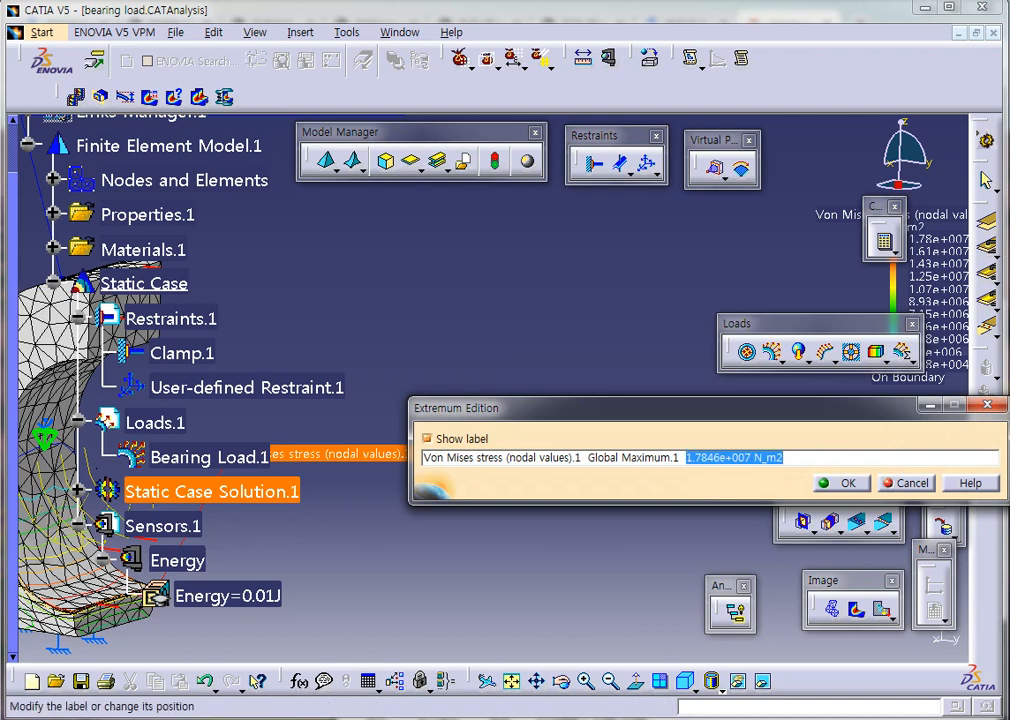
pyautogui.press('super')
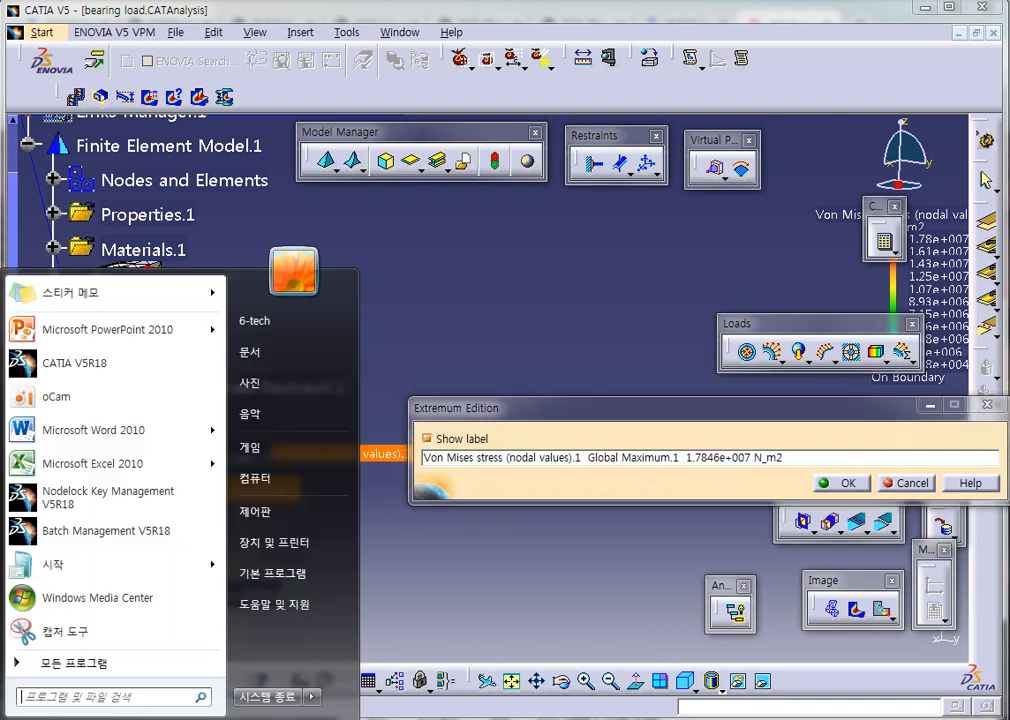
pyautogui.click(68, 472)
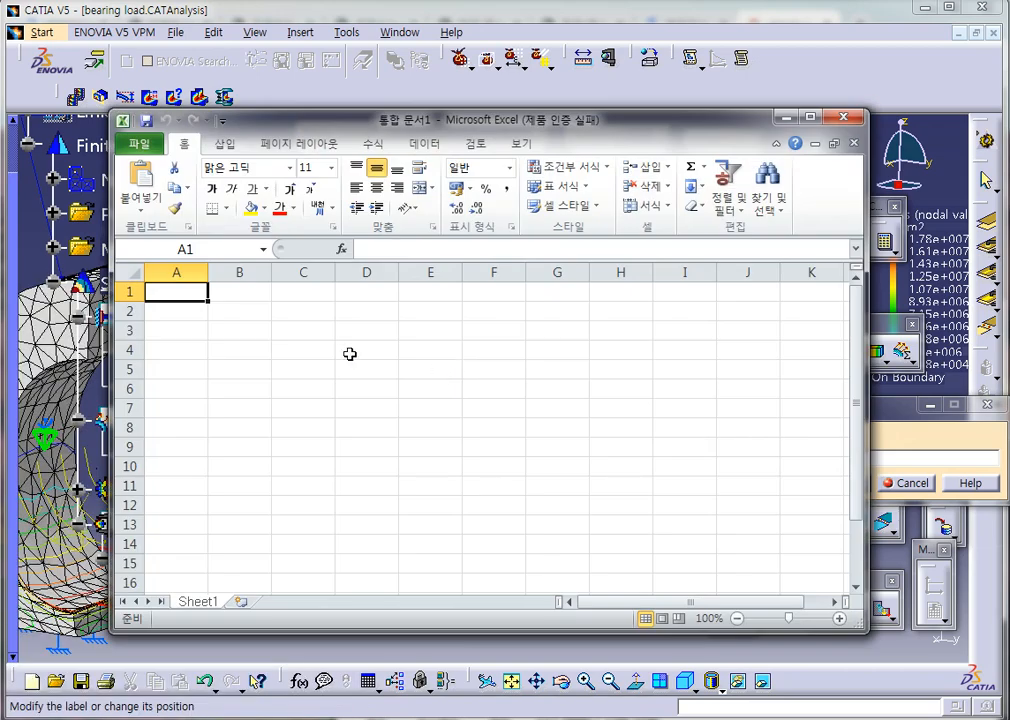
pyautogui.click(324, 356)
pyautogui.hotkey('ctrl', 'v')
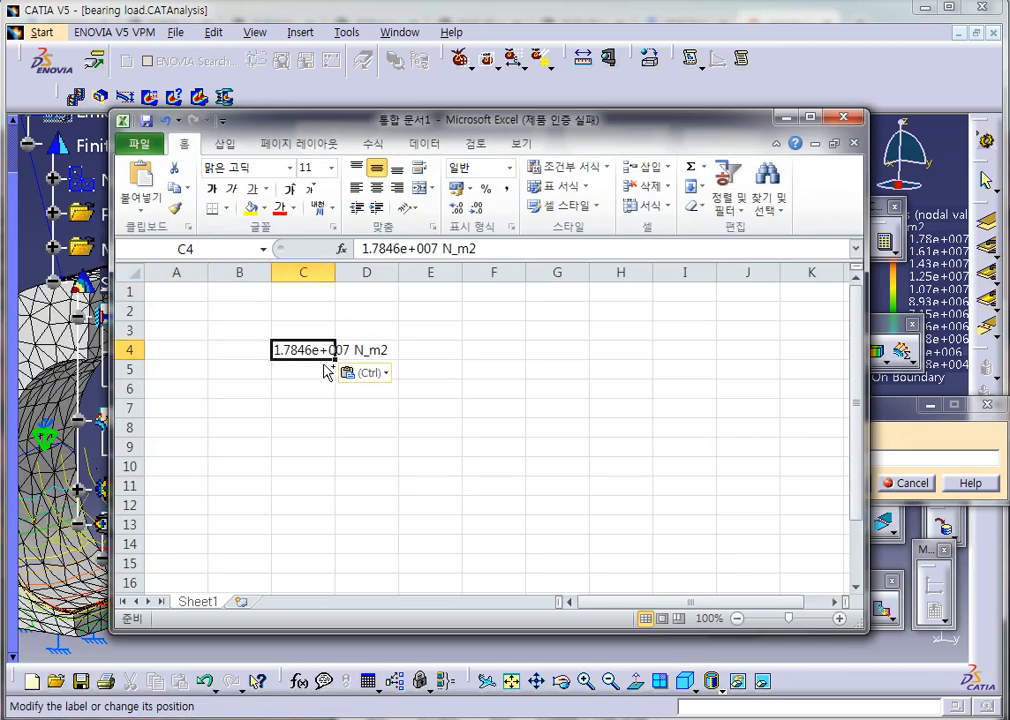
pyautogui.click(675, 543)
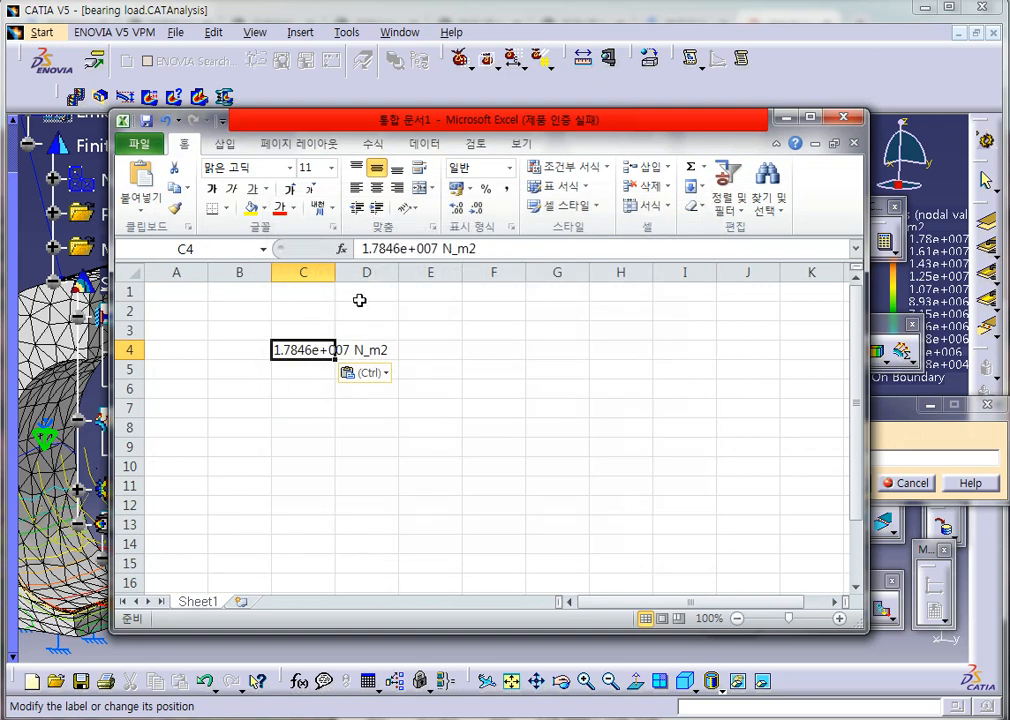
# - Widen column C and move the unit text N_m2 from cell C4 to cell D4
pyautogui.moveTo(337, 272); pyautogui.dragTo(476, 272)
pyautogui.doubleClick(355, 350)
pyautogui.moveTo(355, 350); pyautogui.dragTo(476, 352)
pyautogui.hotkey('ctrl', 'x')
pyautogui.click(515, 352)
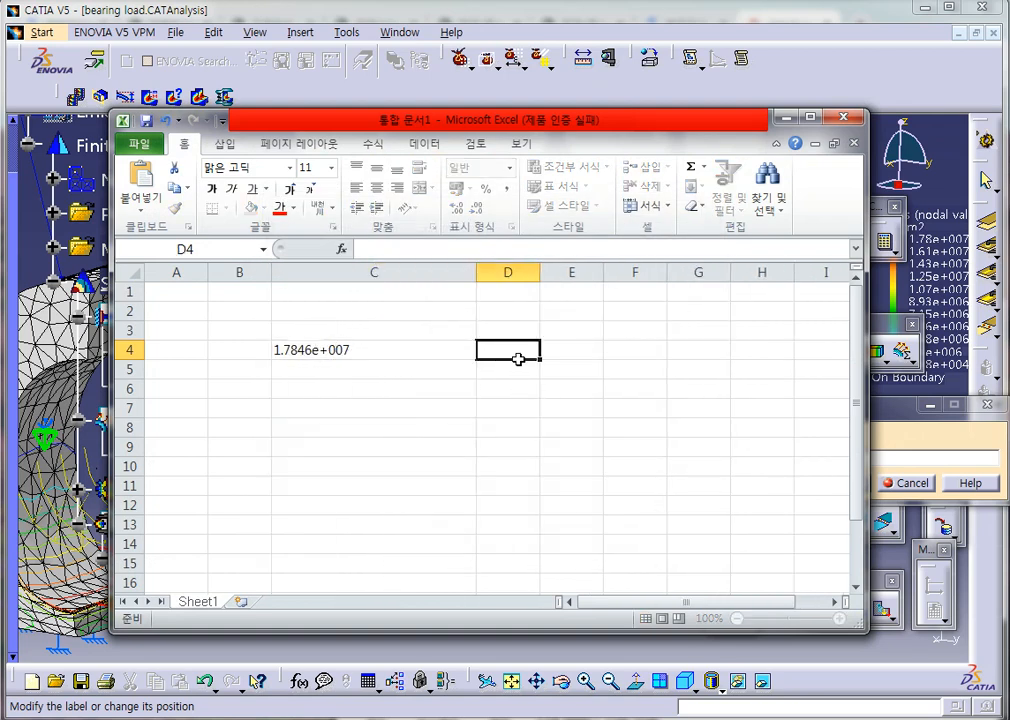
pyautogui.hotkey('ctrl', 'v')
pyautogui.click(502, 404)
# - Change the format of cell C4 from exponential to the number category
pyautogui.rightClick(432, 353)
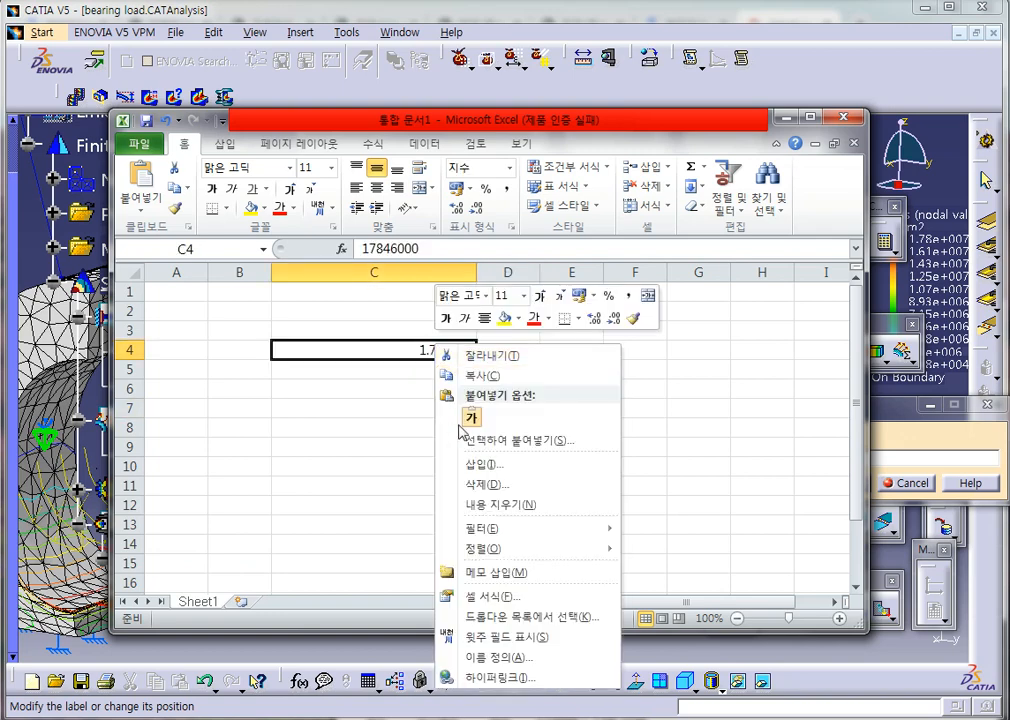
pyautogui.click(505, 597)
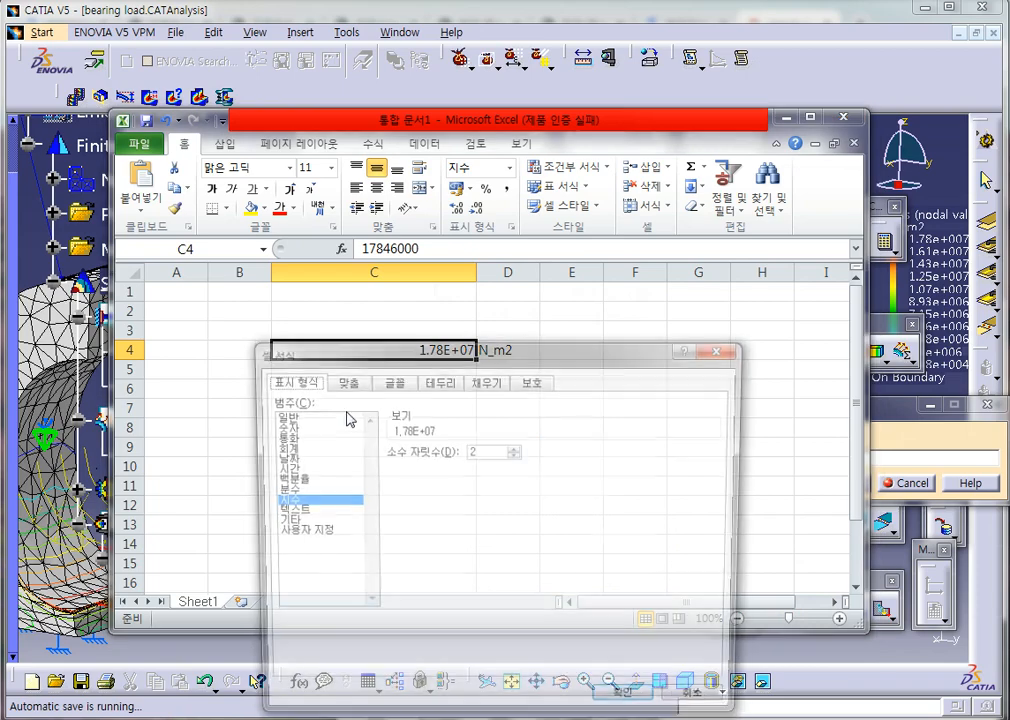
pyautogui.click(288, 428)
pyautogui.click(616, 708)
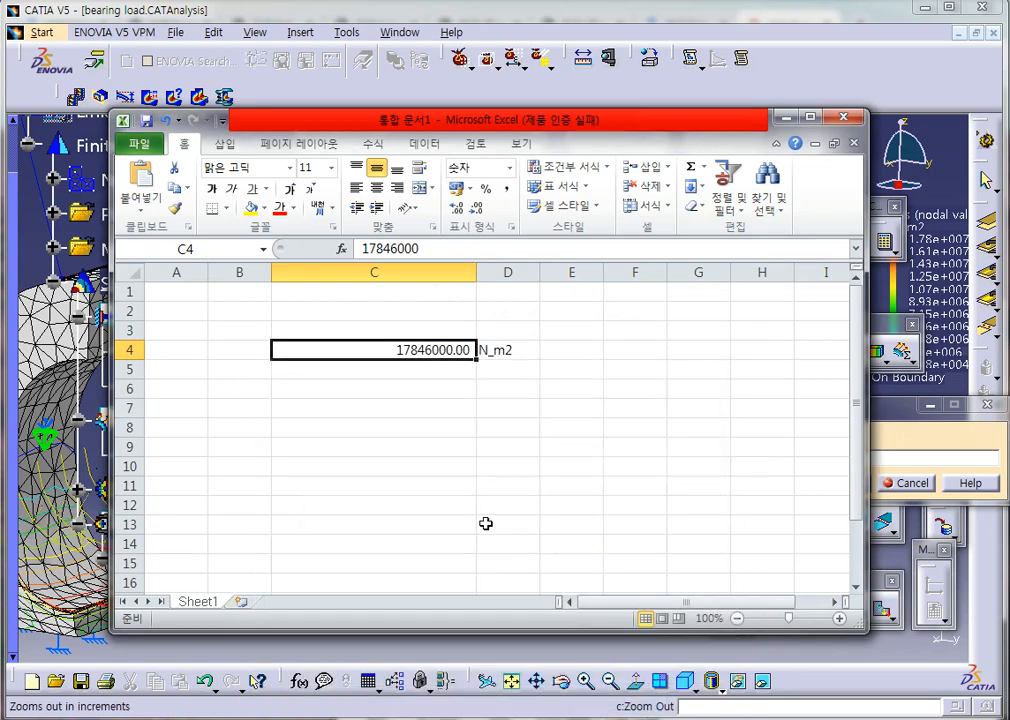
pyautogui.click(460, 427)
pyautogui.doubleClick(463, 352)
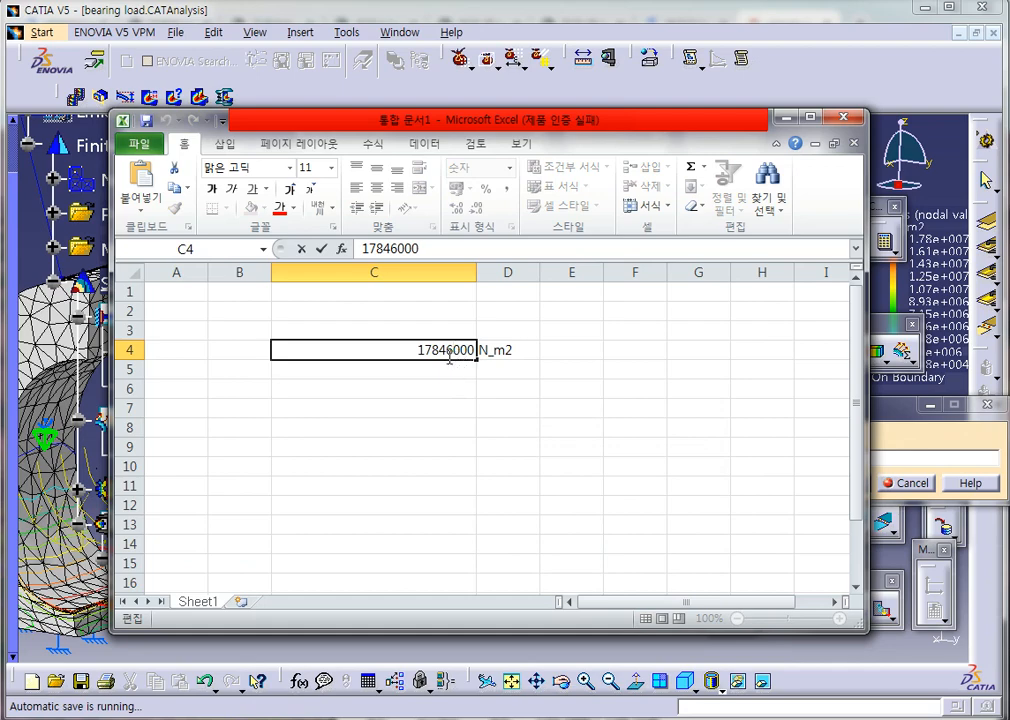
pyautogui.click(451, 433)
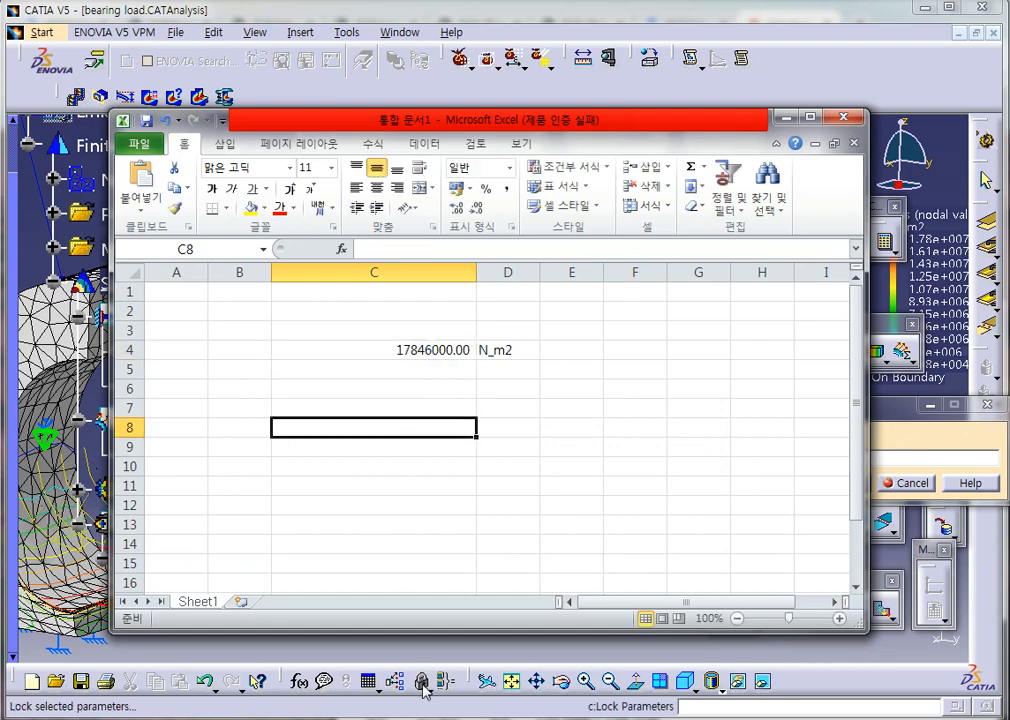
# - Return to CATIA, confirm the extremum label dialog and examine the minimum and maximum stress labels
pyautogui.click(442, 652)
pyautogui.click(844, 479)
pyautogui.moveTo(487, 300); pyautogui.dragTo(477, 399, button='middle')
pyautogui.click(477, 474)
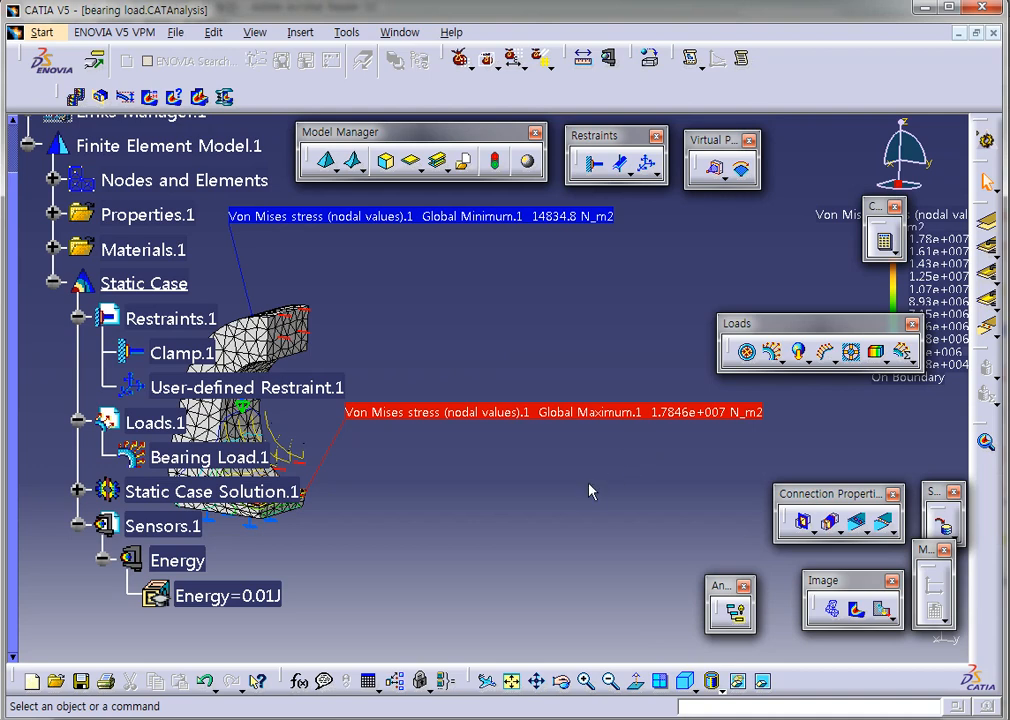
pyautogui.click(550, 414)
pyautogui.click(534, 489)
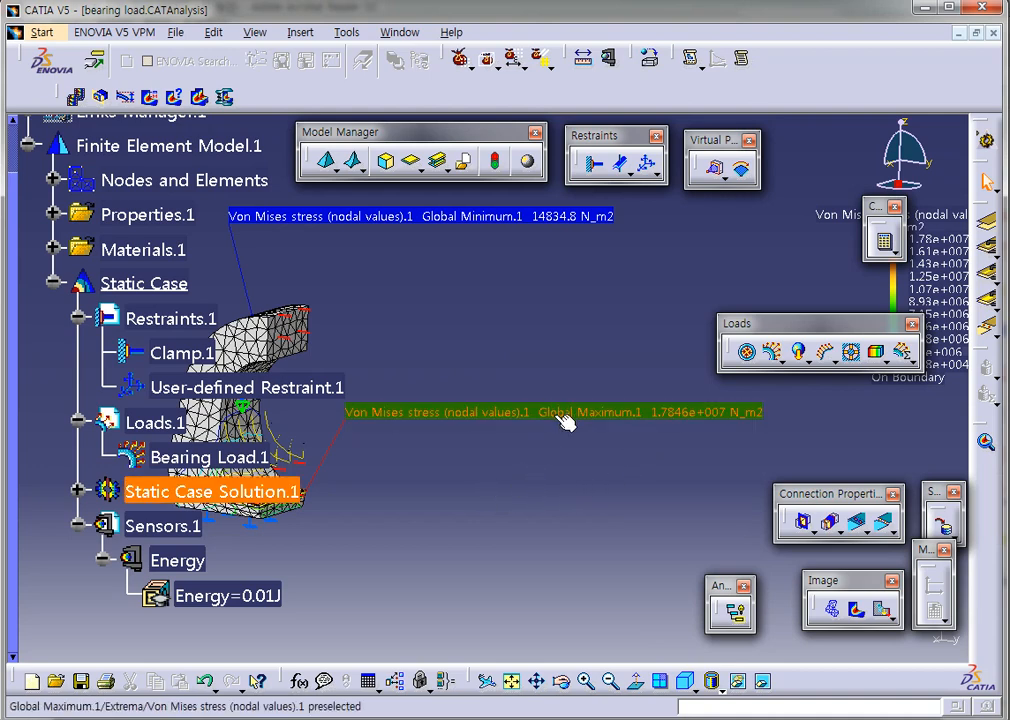
# - Open the analysis properties of the GDC45 material under the linked part's PartBody and copy its yield strength
pyautogui.scroll(5, 484, 487)
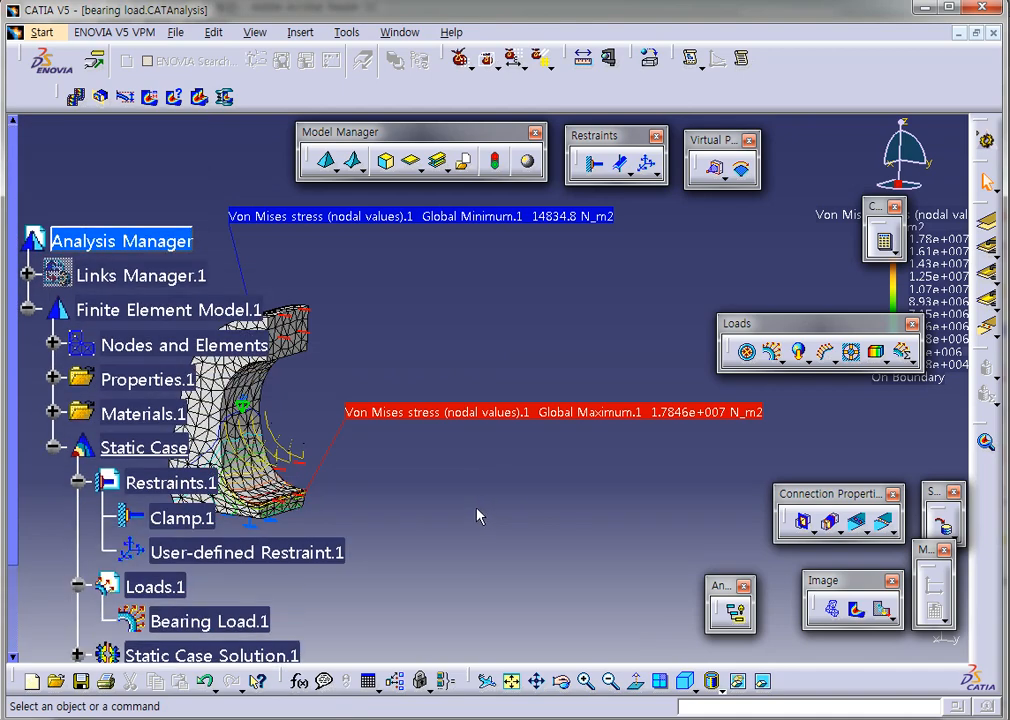
pyautogui.click(27, 275)
pyautogui.click(53, 310)
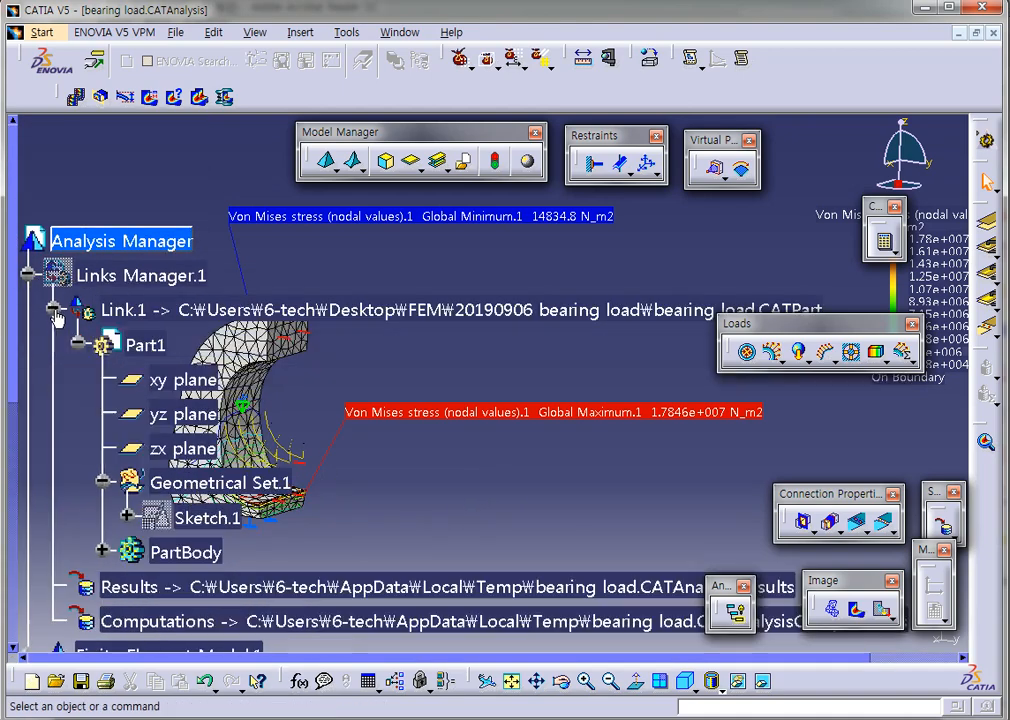
pyautogui.scroll(-2, 180, 463)
pyautogui.click(103, 443)
pyautogui.scroll(-2, 138, 438)
pyautogui.doubleClick(195, 367)
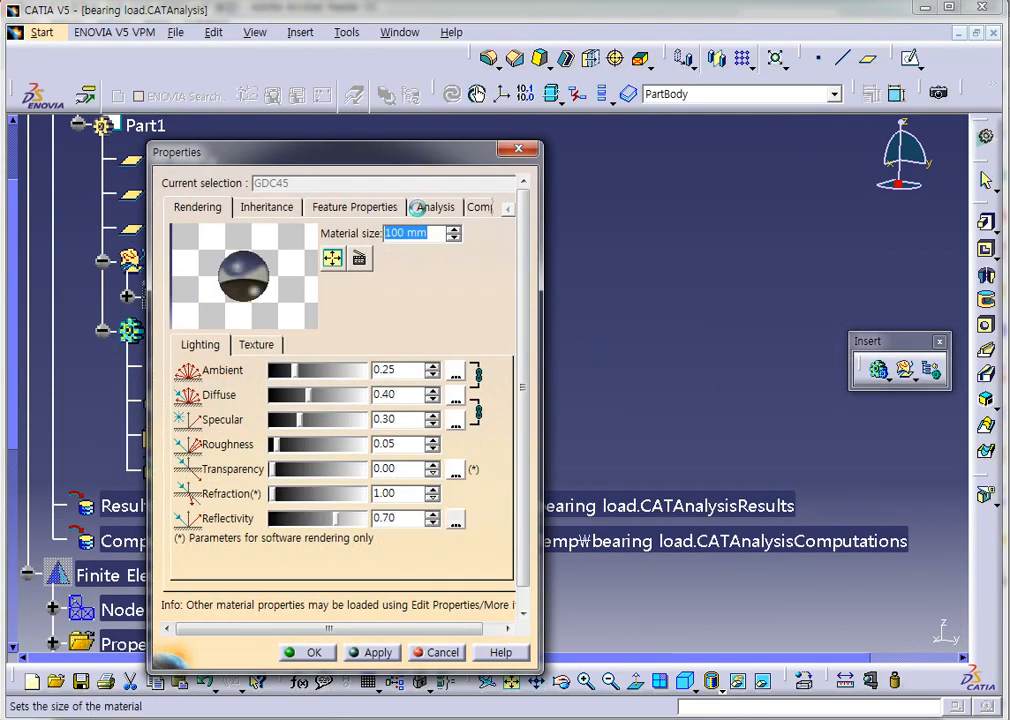
pyautogui.click(411, 207)
pyautogui.moveTo(331, 365); pyautogui.dragTo(226, 370)
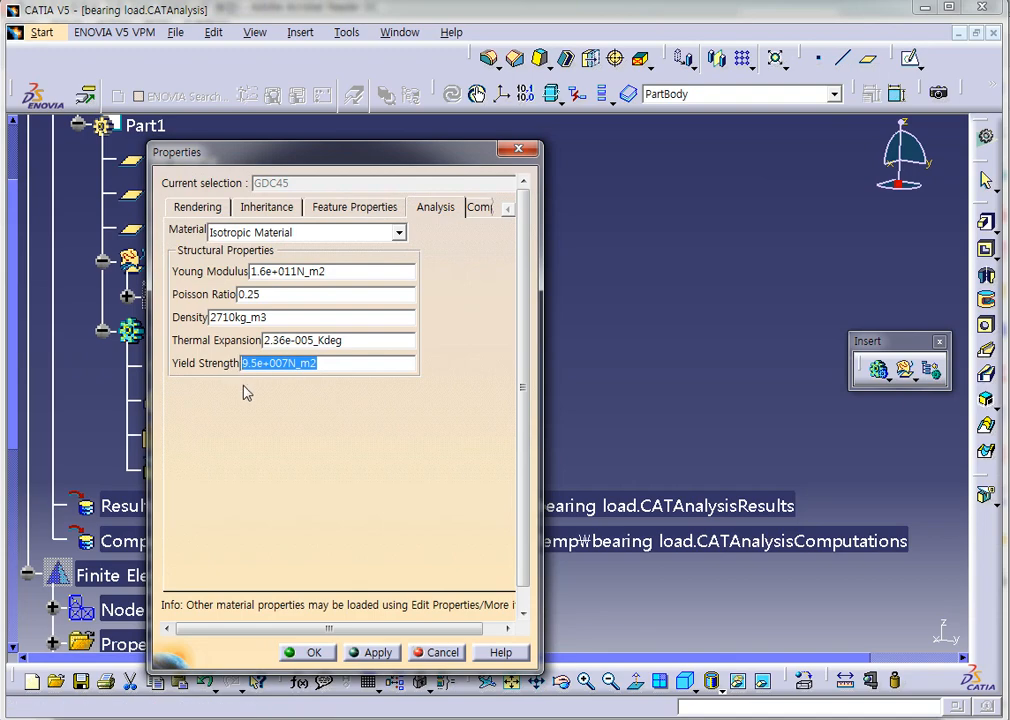
pyautogui.click(437, 652)
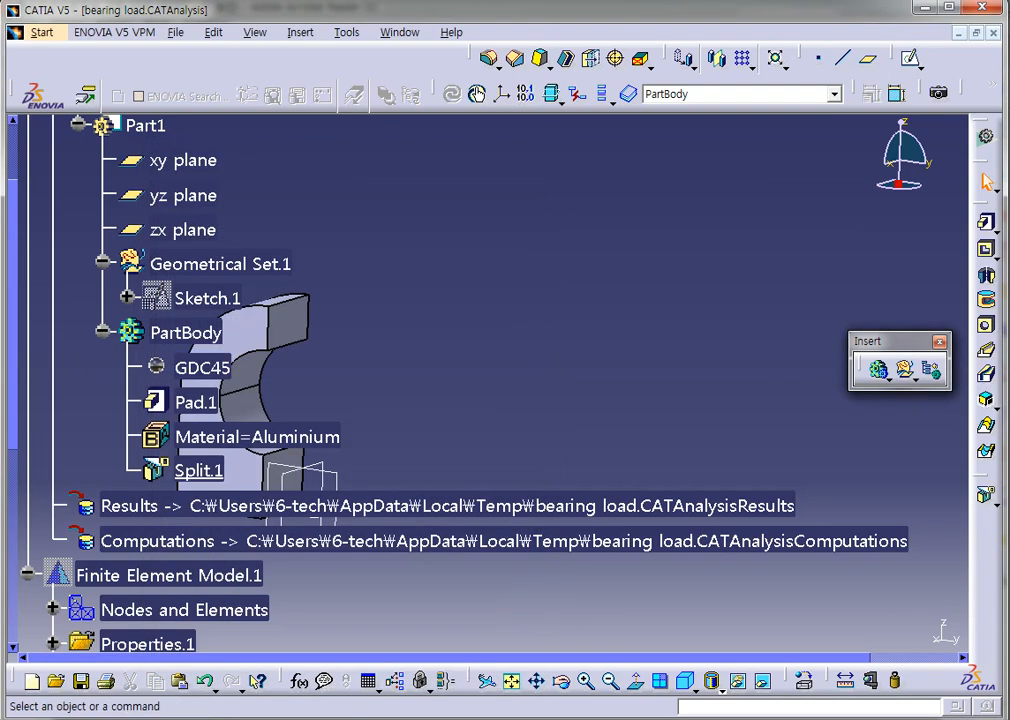
# - Switch to Excel, paste the yield strength into cell C5 and move its unit N_m2 to cell D5
pyautogui.hotkey('alt', 'Tab')
pyautogui.doubleClick(433, 371)
pyautogui.hotkey('ctrl', 'v')
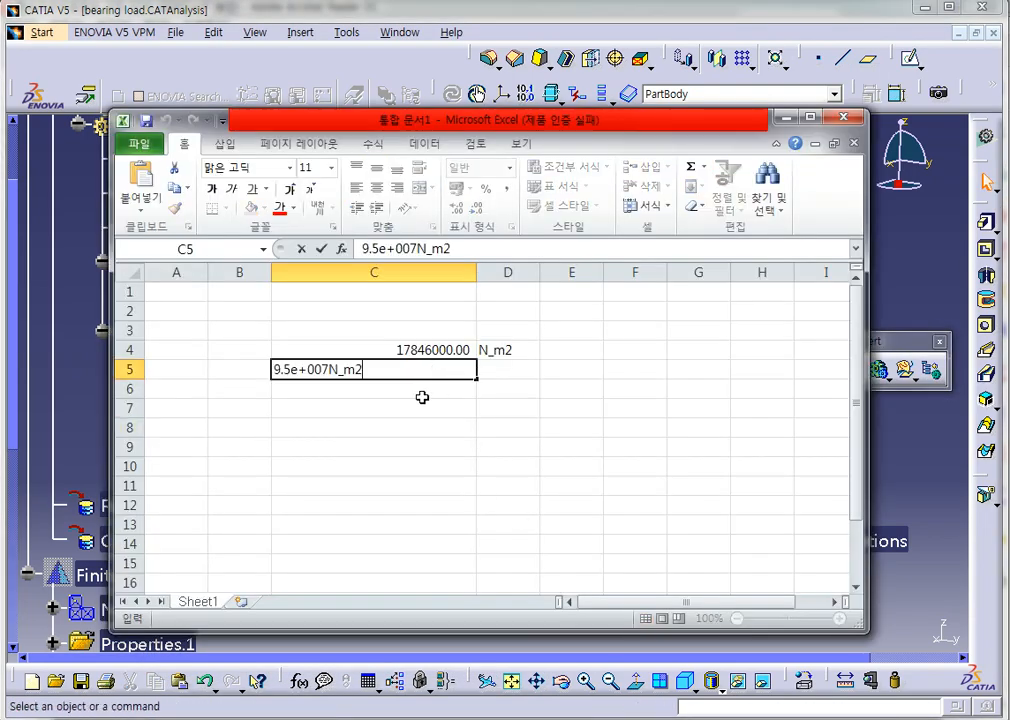
pyautogui.moveTo(333, 370); pyautogui.dragTo(412, 370)
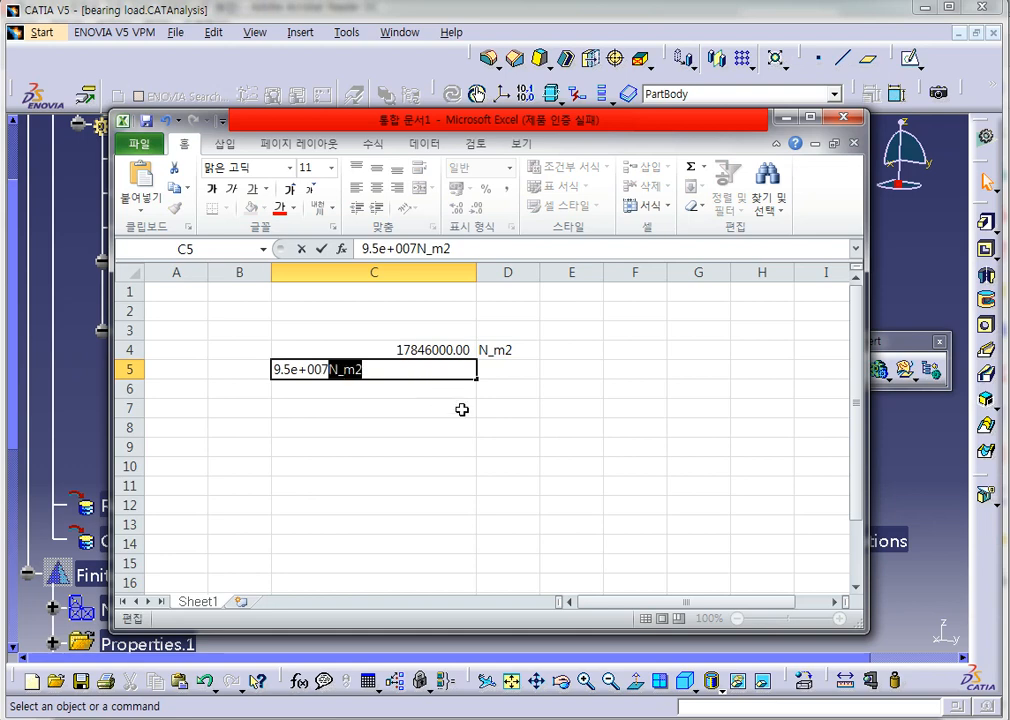
pyautogui.hotkey('ctrl', 'x')
pyautogui.click(514, 370)
pyautogui.hotkey('ctrl', 'v')
pyautogui.click(510, 445)
# - Copy the number format of cell C4 onto the yield strength in cell C5
pyautogui.click(451, 366)
pyautogui.click(440, 350)
pyautogui.click(175, 208)
pyautogui.click(433, 377)
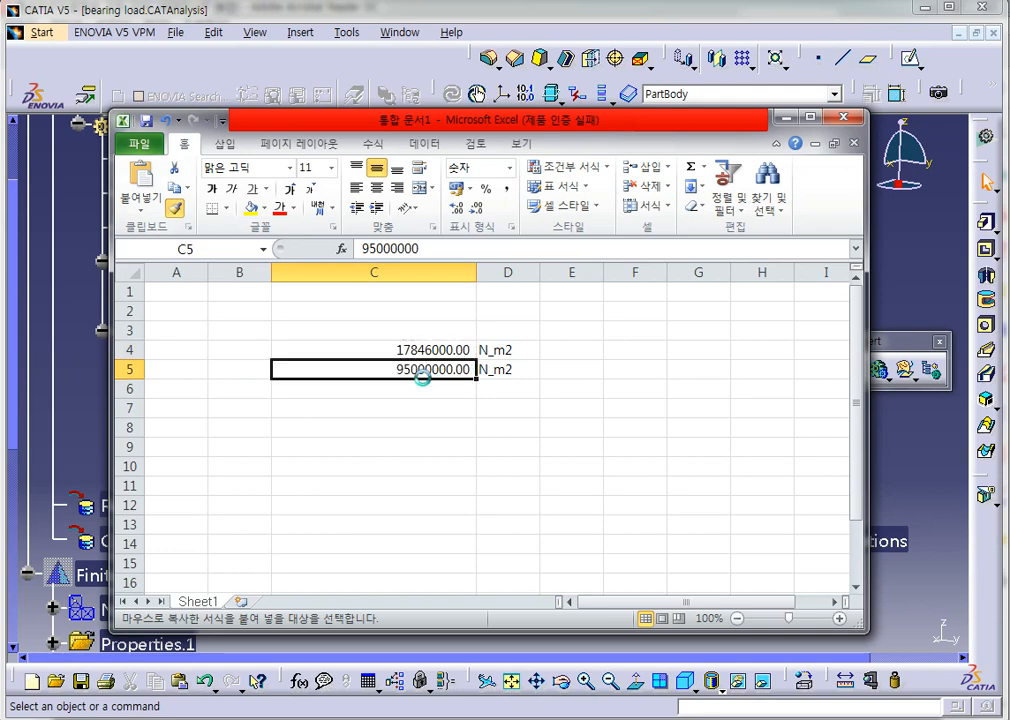
pyautogui.click(423, 455)
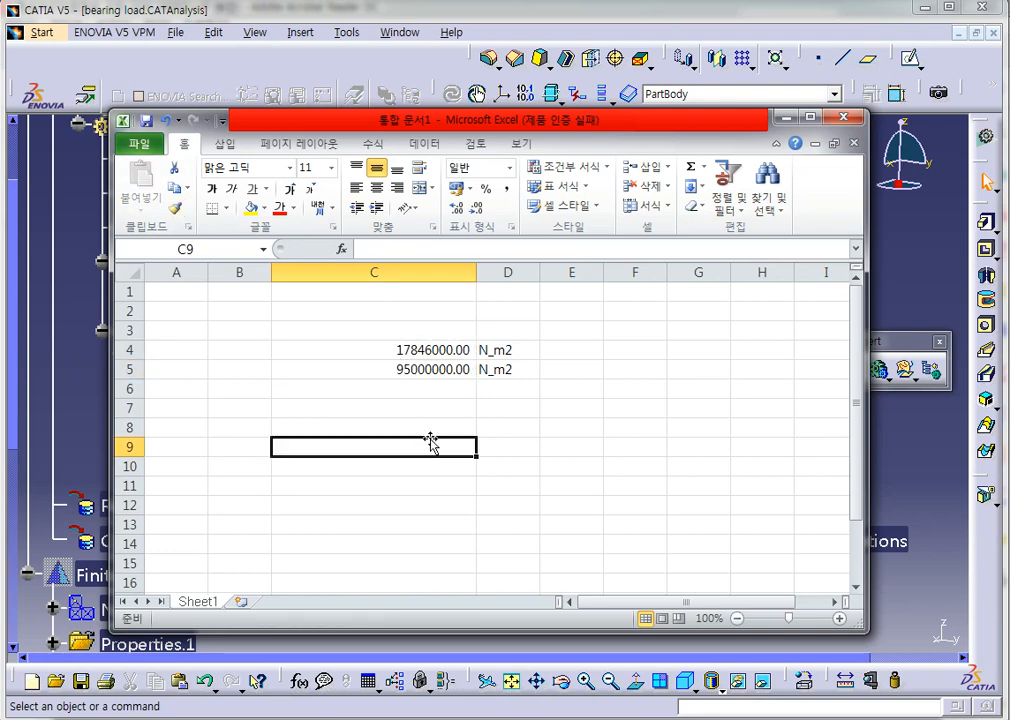
# - Return to CATIA and examine the bore face and its edge on the half bracket part
pyautogui.click(920, 489)
pyautogui.moveTo(576, 273); pyautogui.dragTo(552, 420, button='middle')
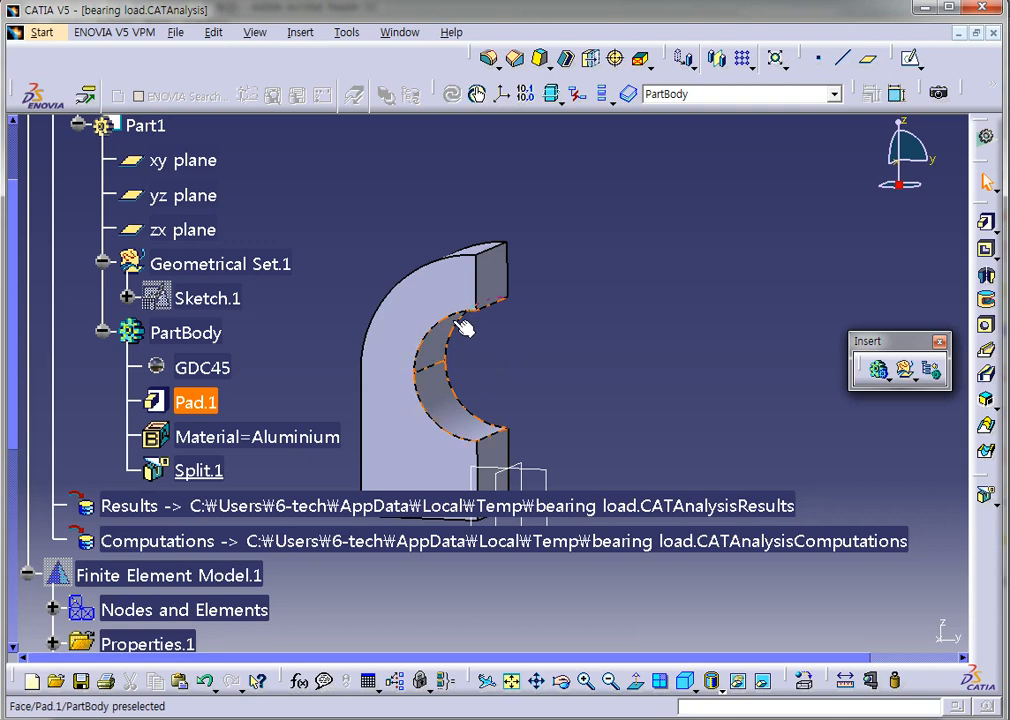
pyautogui.click(437, 361)
pyautogui.click(578, 356)
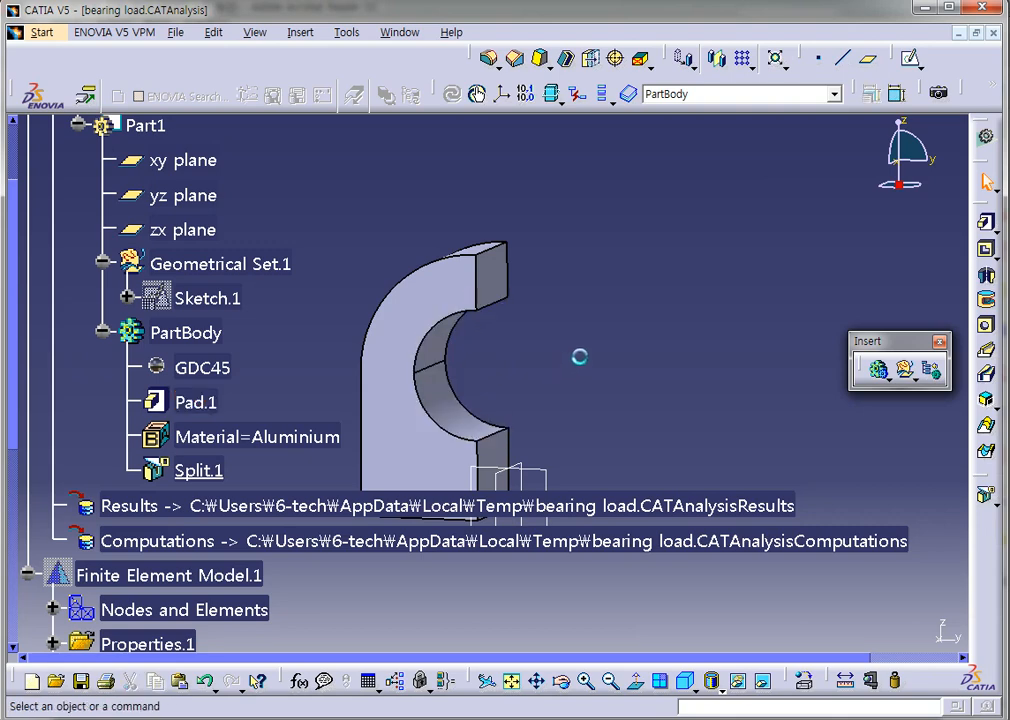
pyautogui.click(447, 348)
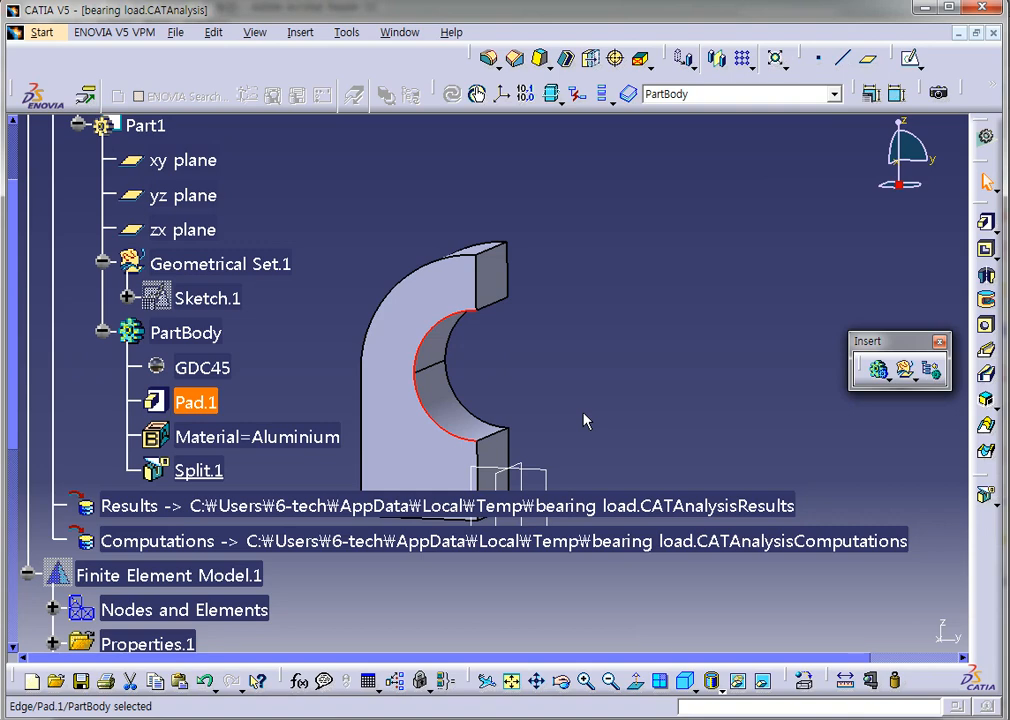
pyautogui.moveTo(566, 390); pyautogui.dragTo(558, 325, button='middle')
pyautogui.click(558, 327)
# - Reactivate Finite Element Model.1 to return to the bracket's analysis results
pyautogui.scroll(-3, 205, 300)
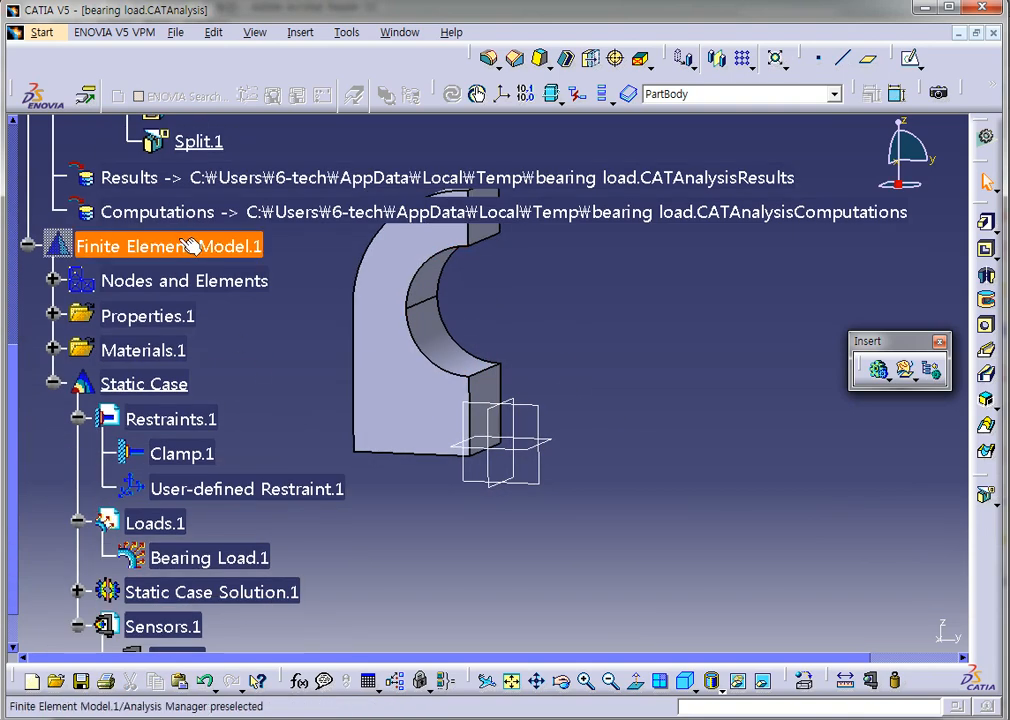
pyautogui.doubleClick(225, 250)
pyautogui.moveTo(508, 457); pyautogui.dragTo(560, 505, button='middle')
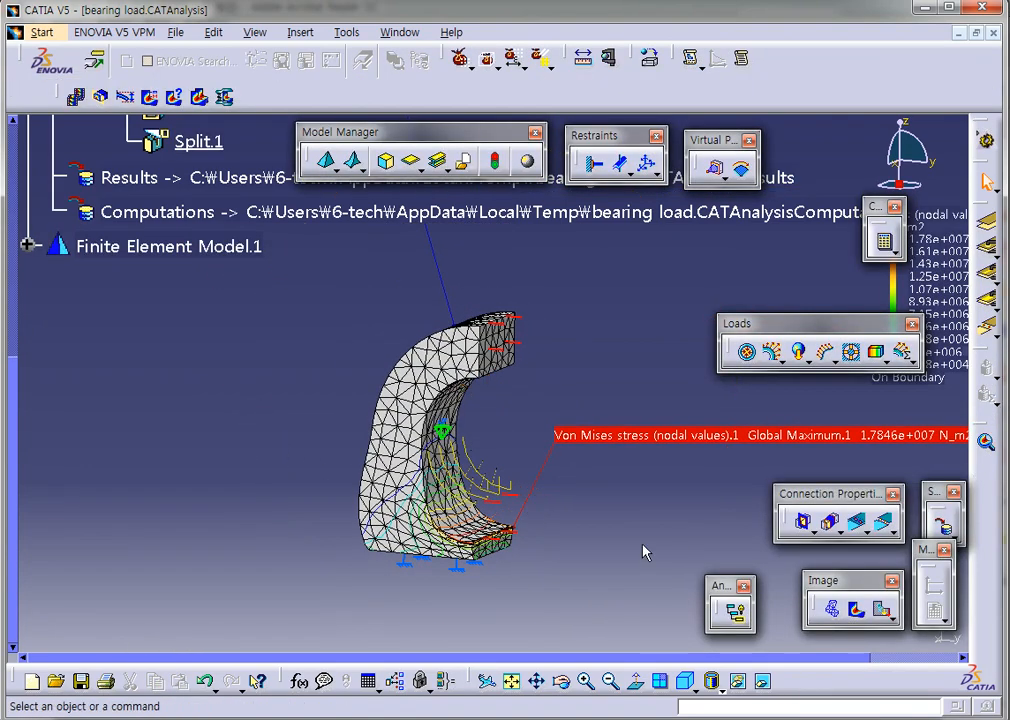
# - Display the translational displacement vector image and inspect its arrows around the bore and the clamped base
pyautogui.click(881, 610)
pyautogui.moveTo(508, 370); pyautogui.dragTo(534, 329, button='middle')
pyautogui.moveTo(518, 508); pyautogui.dragTo(588, 341, button='middle')
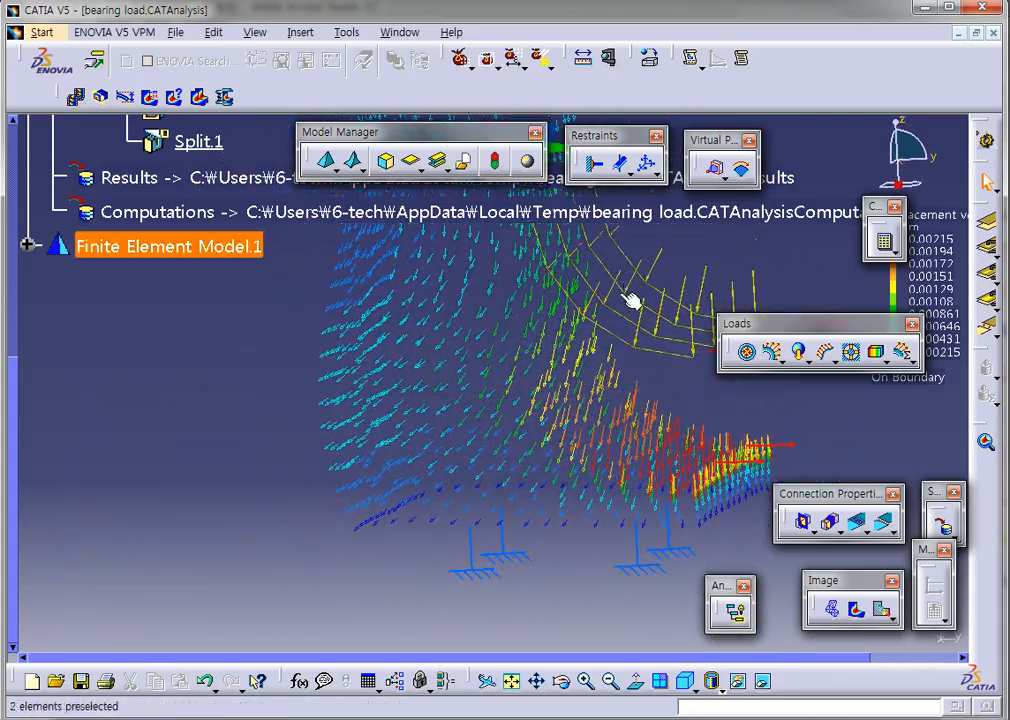
pyautogui.moveTo(514, 433); pyautogui.dragTo(585, 370, button='middle')
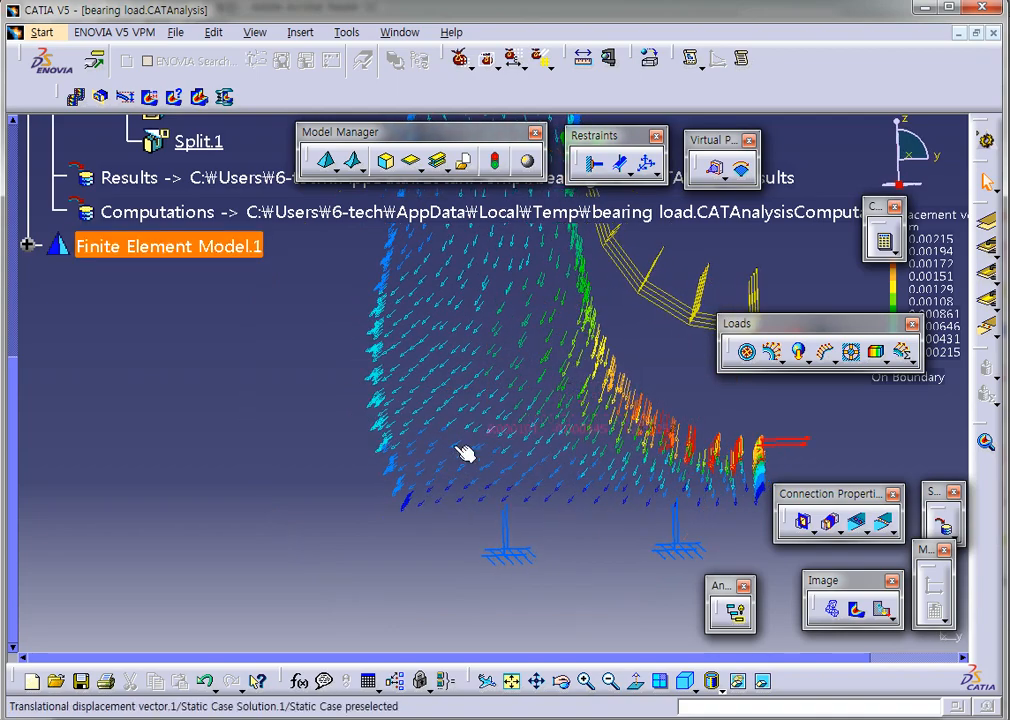
pyautogui.keyDown('ctrl'); pyautogui.moveTo(422, 467); pyautogui.dragTo(437, 508, button='middle'); pyautogui.keyUp('ctrl')
pyautogui.moveTo(494, 442); pyautogui.dragTo(473, 446, button='middle')
pyautogui.moveTo(549, 437); pyautogui.dragTo(528, 468, button='middle')
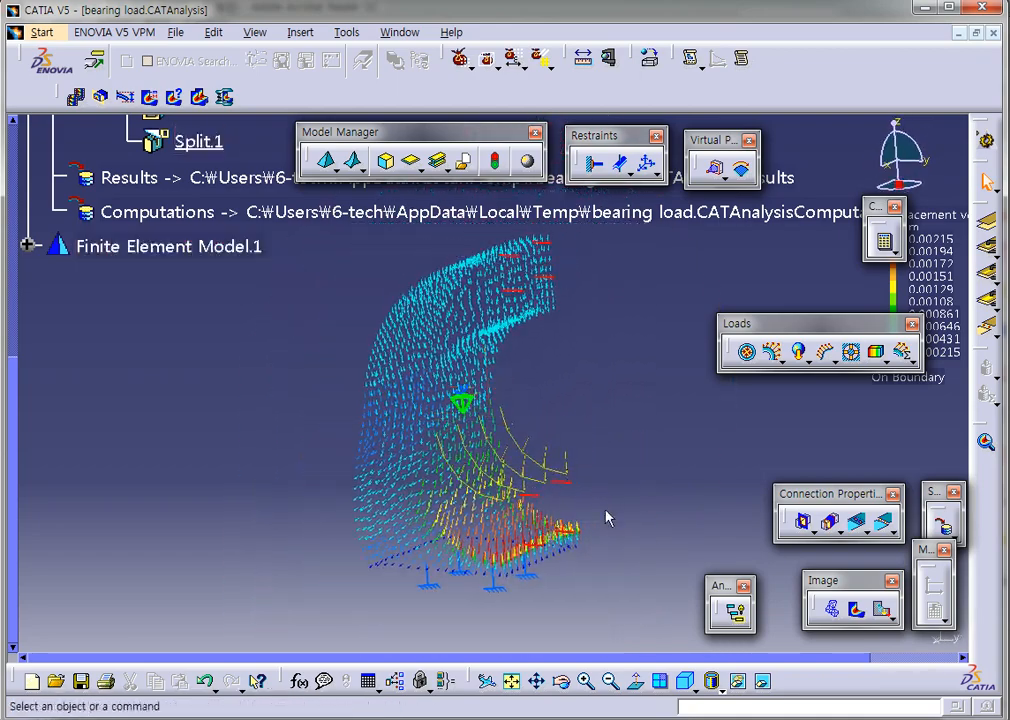
# - Open the displacement image's settings and preview it with the Average iso type
pyautogui.rightClick(430, 405)
pyautogui.click(434, 437)
pyautogui.doubleClick(478, 393)
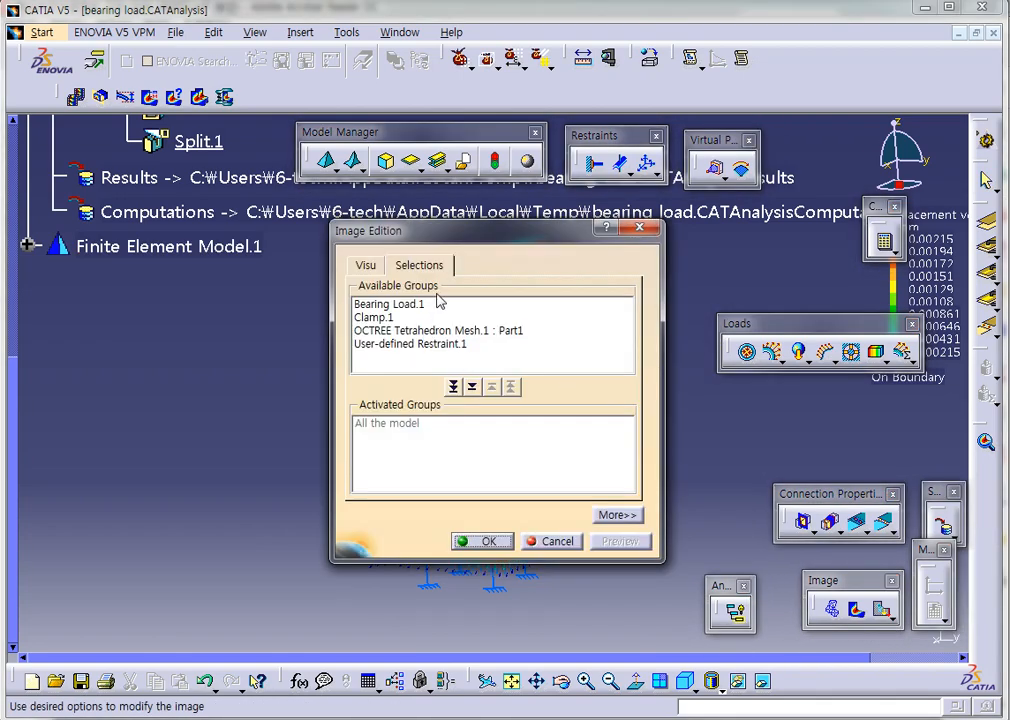
pyautogui.click(370, 267)
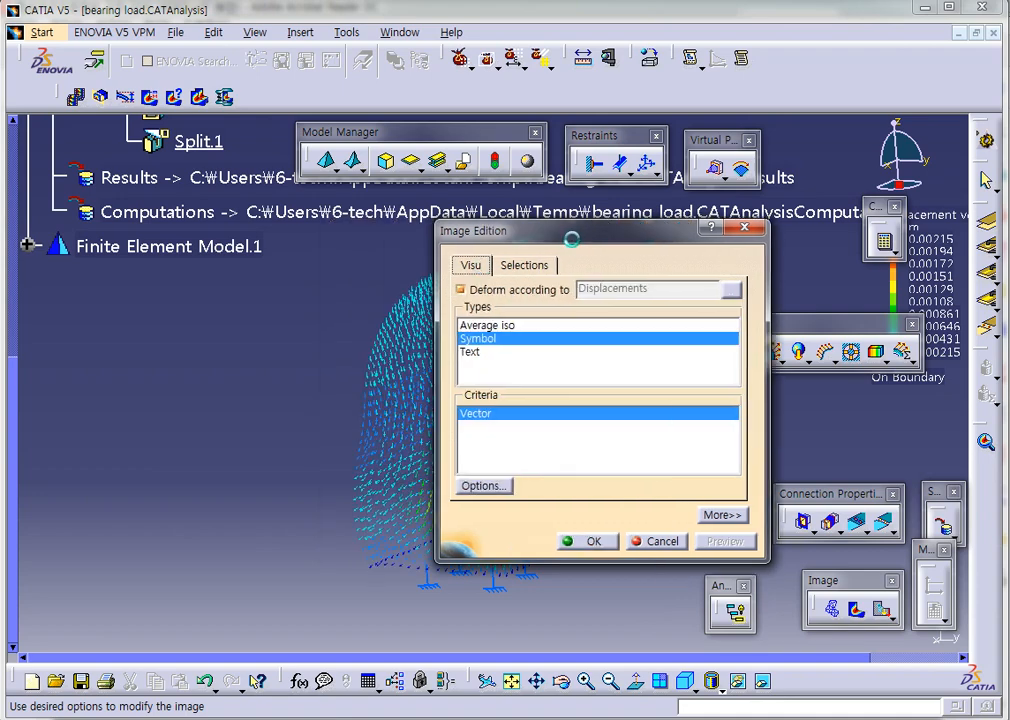
pyautogui.moveTo(420, 231); pyautogui.dragTo(760, 247)
pyautogui.click(737, 344)
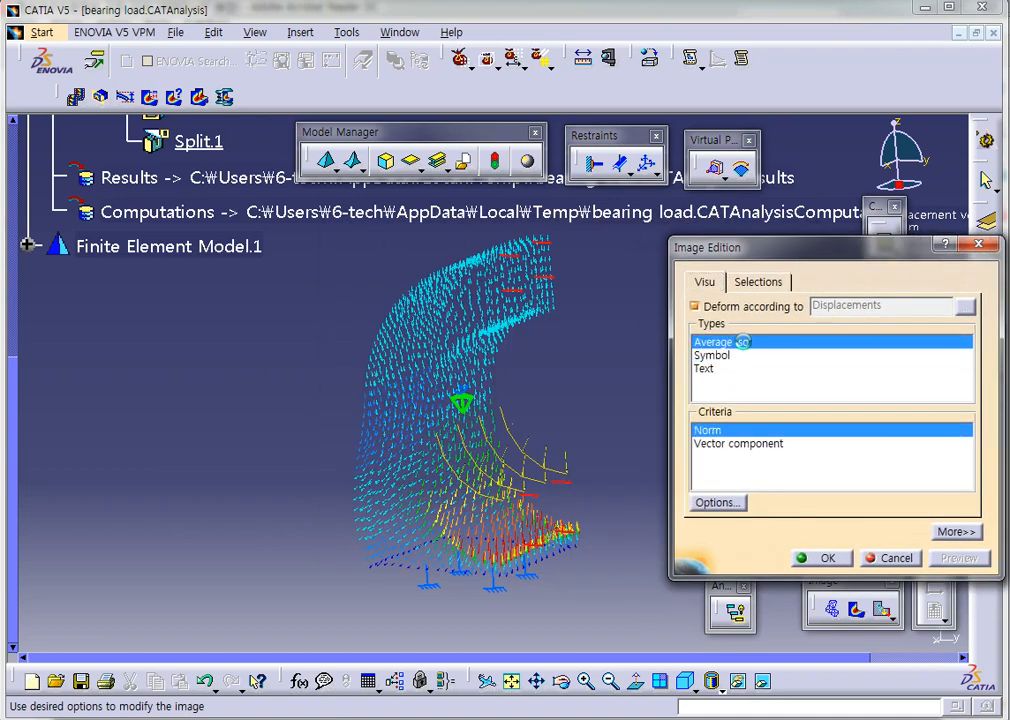
pyautogui.moveTo(520, 425); pyautogui.dragTo(609, 394, button='middle')
# - Preview the displacement image with the Symbol and Text types and inspect the nodal text values on the bracket
pyautogui.click(712, 355)
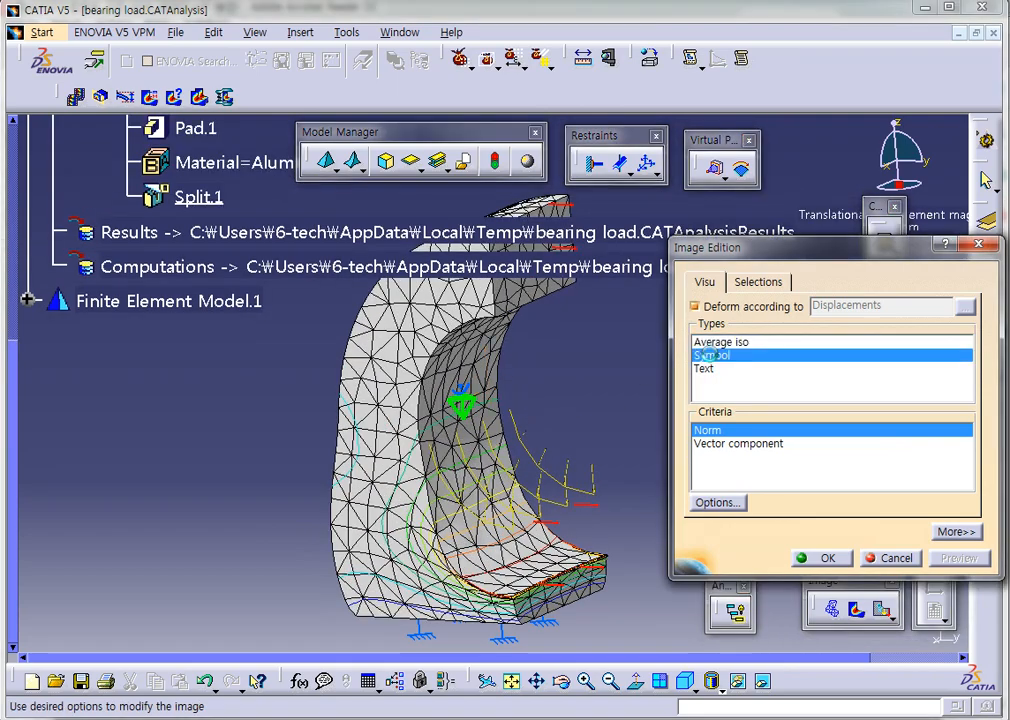
pyautogui.click(711, 369)
pyautogui.moveTo(520, 360); pyautogui.dragTo(528, 292, button='middle')
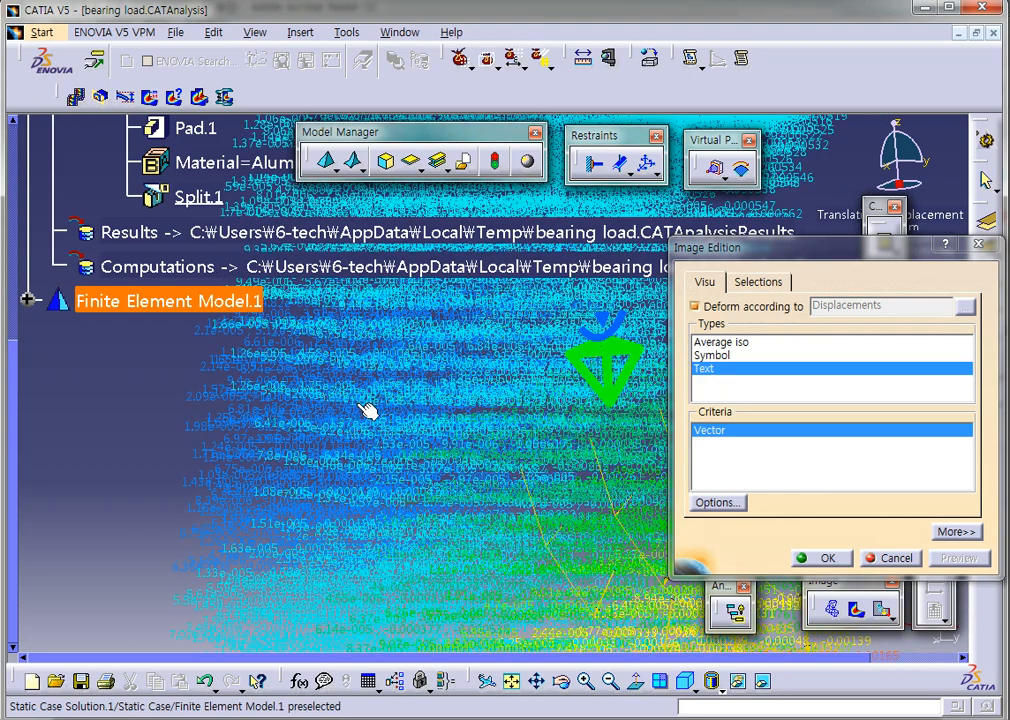
pyautogui.moveTo(185, 469); pyautogui.dragTo(140, 424, button='middle')
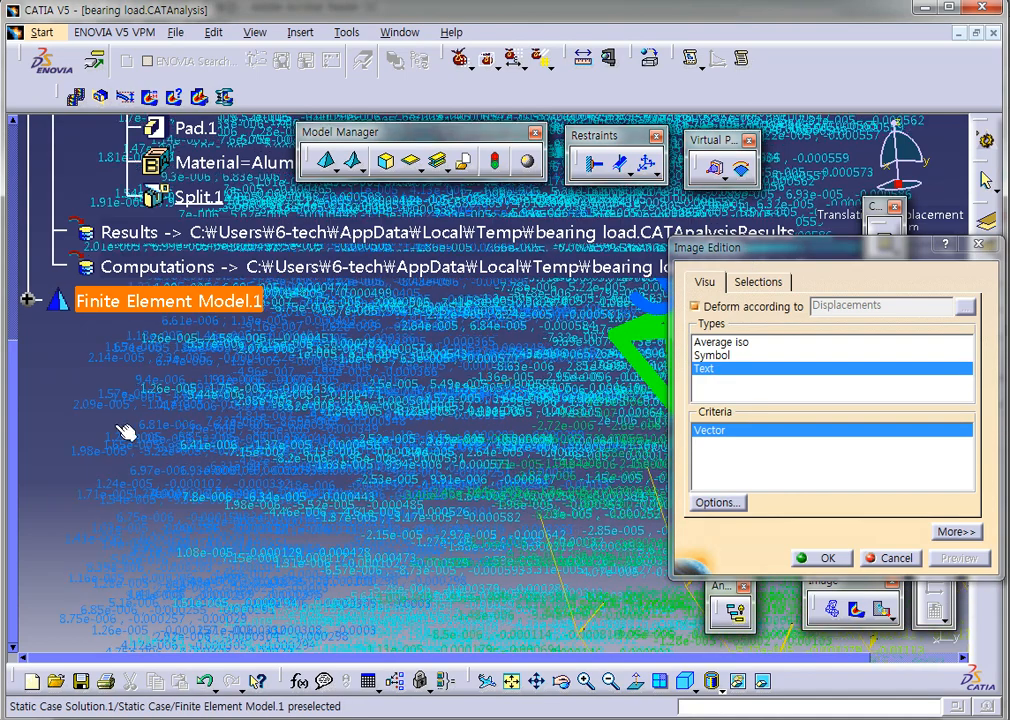
pyautogui.moveTo(438, 413); pyautogui.dragTo(406, 627, button='middle')
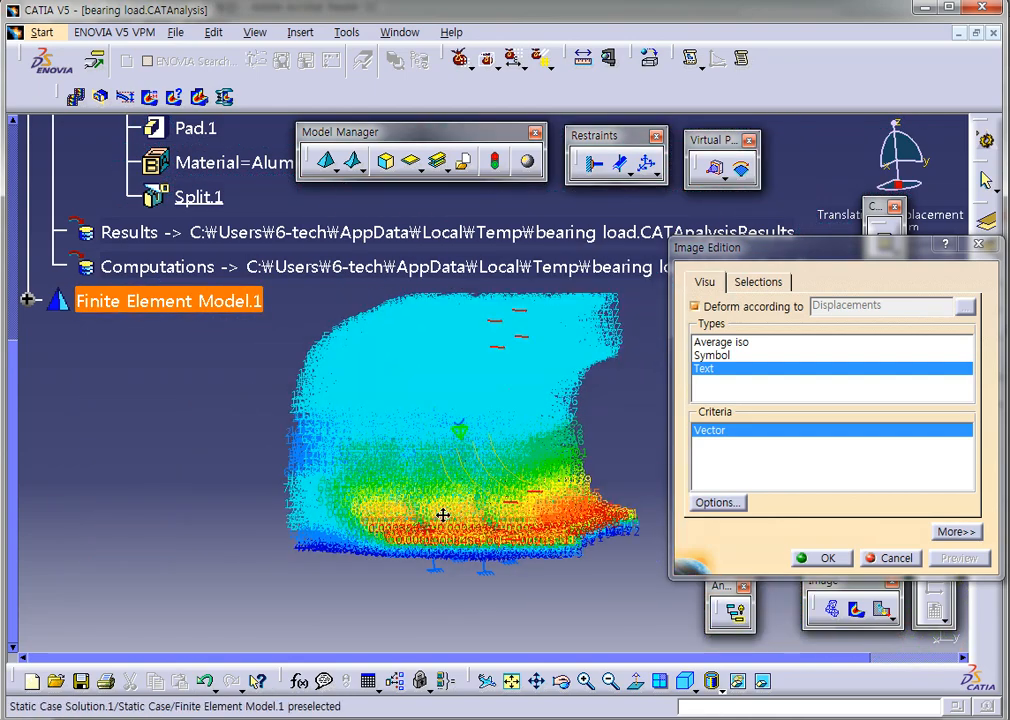
# - Set the displacement image type to Symbol with Vector criteria, review its available groups and apply the settings
pyautogui.click(737, 343)
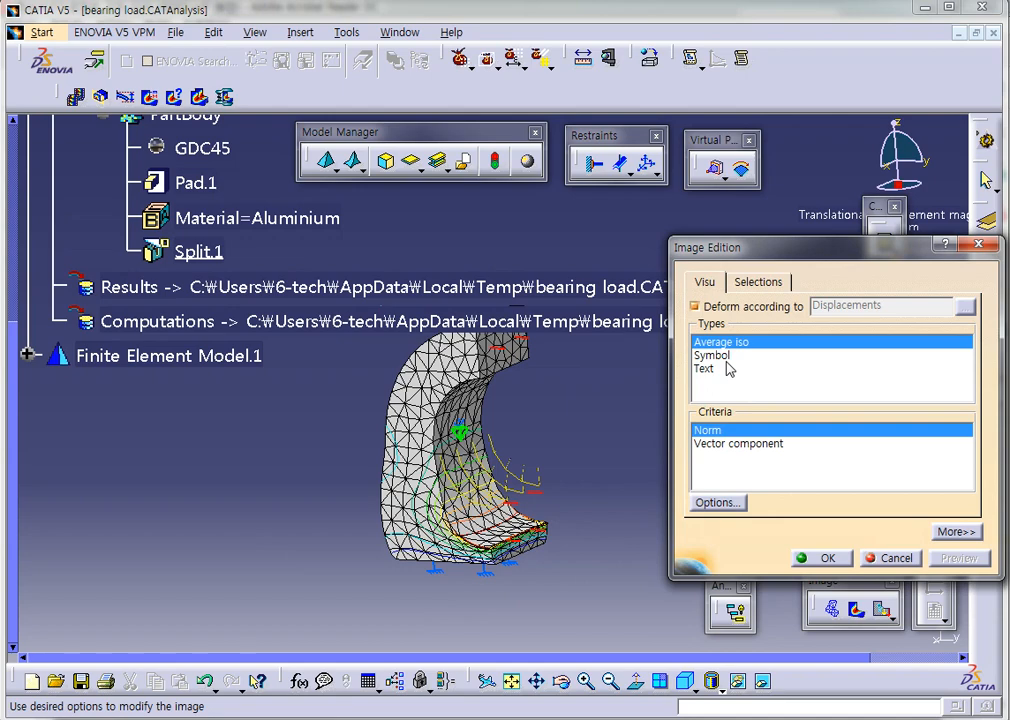
pyautogui.click(728, 356)
pyautogui.moveTo(563, 463); pyautogui.dragTo(617, 402, button='middle')
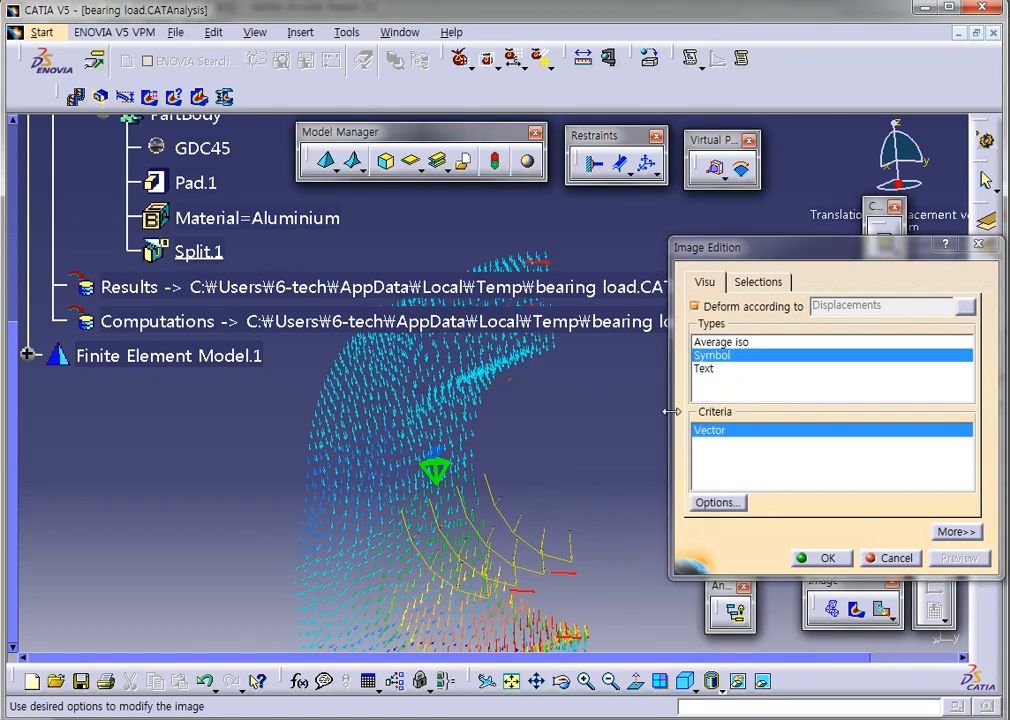
pyautogui.click(772, 284)
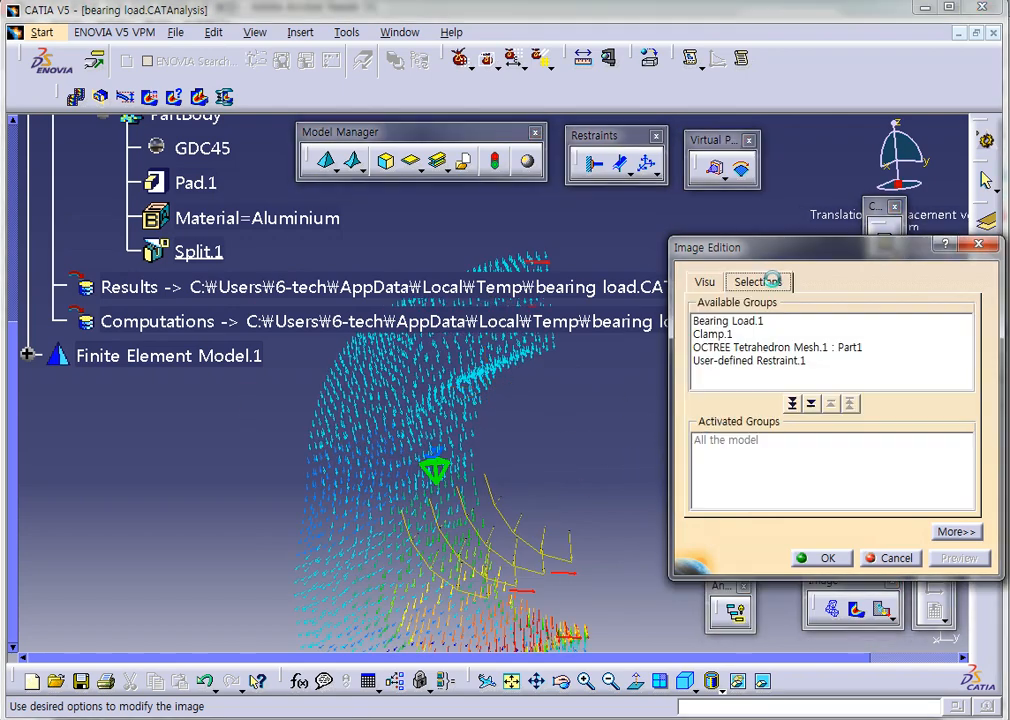
pyautogui.click(826, 557)
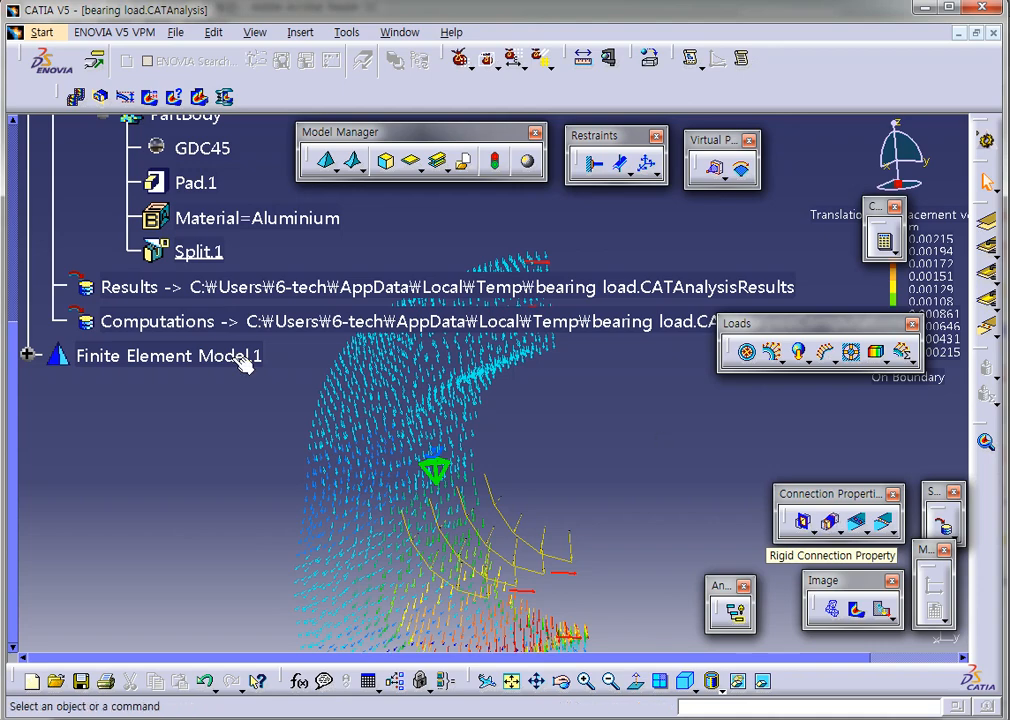
# - Expand Finite Element Model.1 down to Static Case Solution.1 and activate its Von Mises stress (nodal values).1 image
pyautogui.click(27, 355)
pyautogui.scroll(-3, 37, 396)
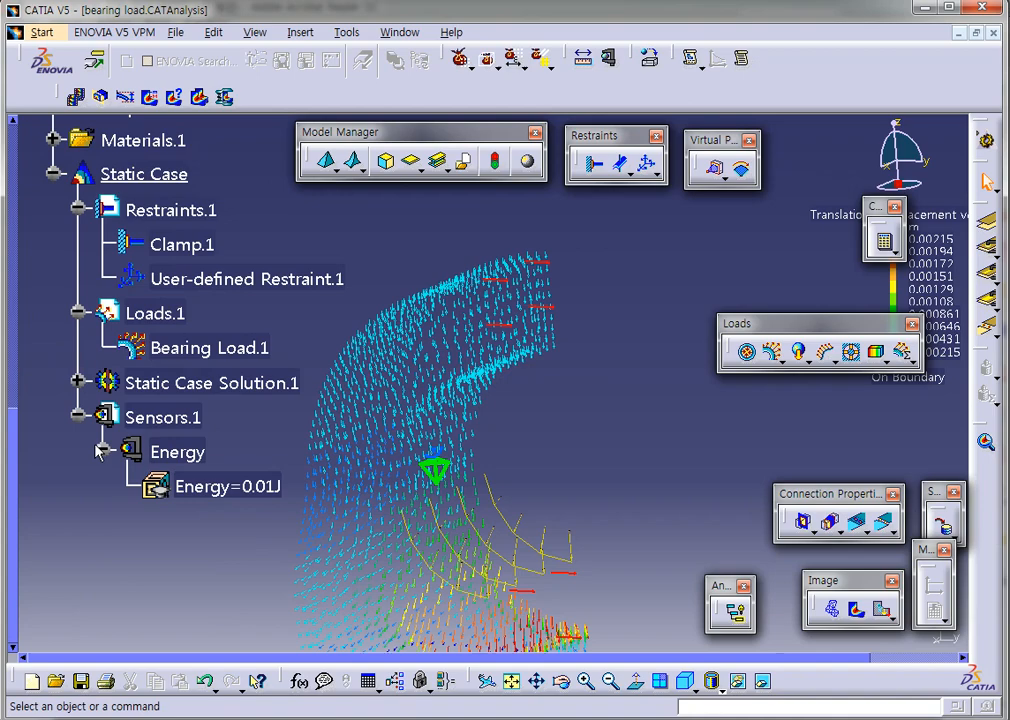
pyautogui.click(79, 382)
pyautogui.scroll(-3, 95, 469)
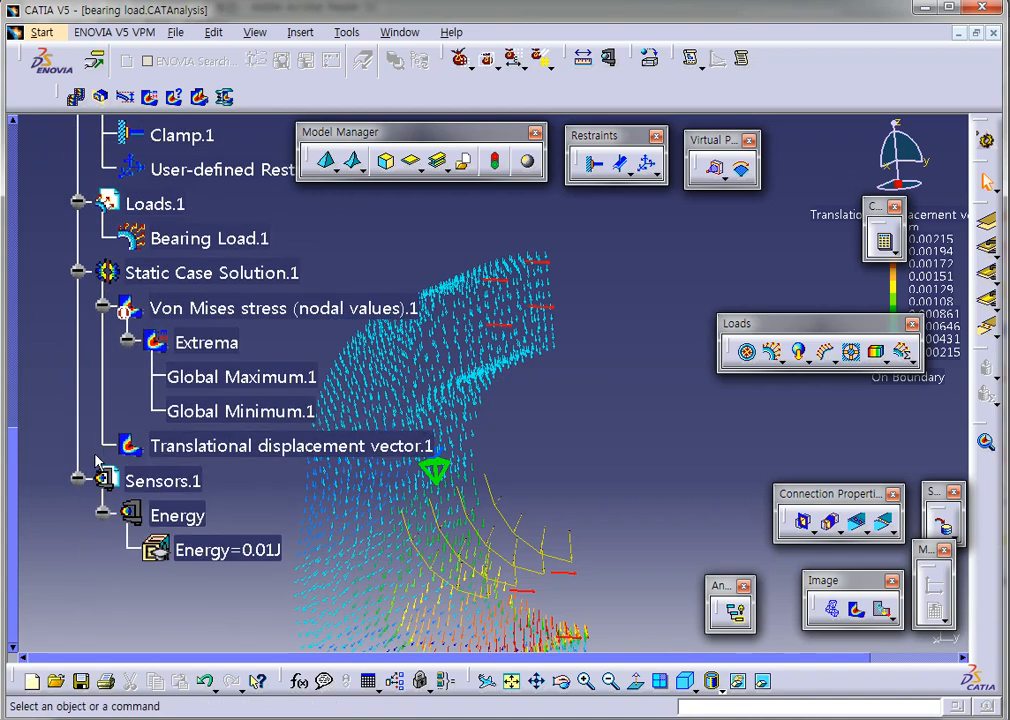
pyautogui.click(221, 307)
pyautogui.rightClick(266, 313)
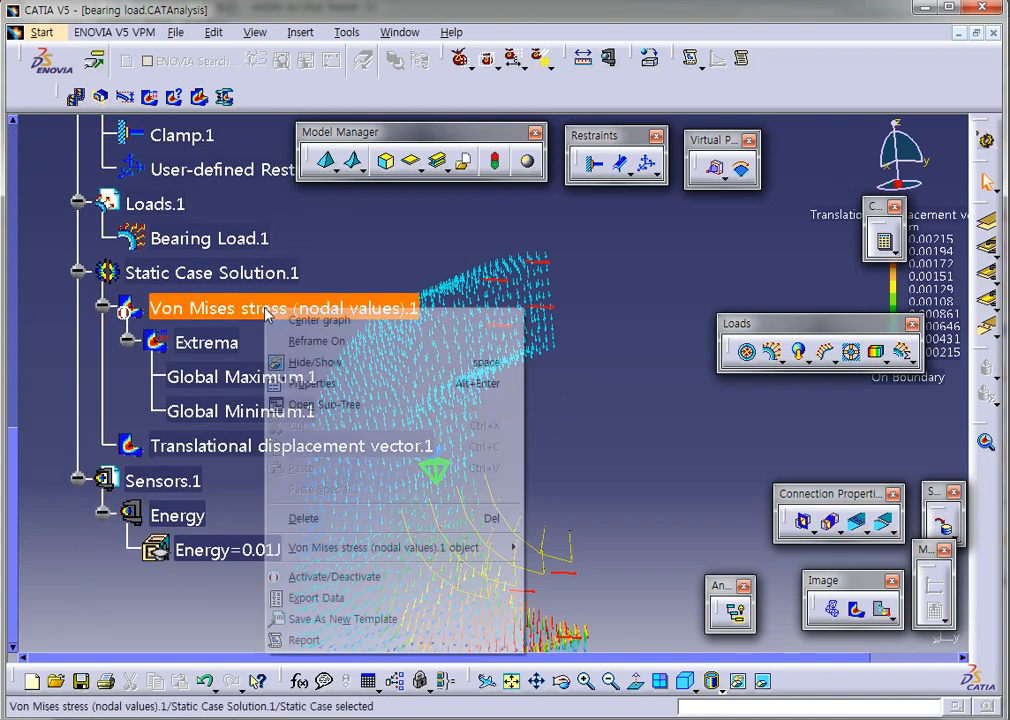
pyautogui.click(340, 576)
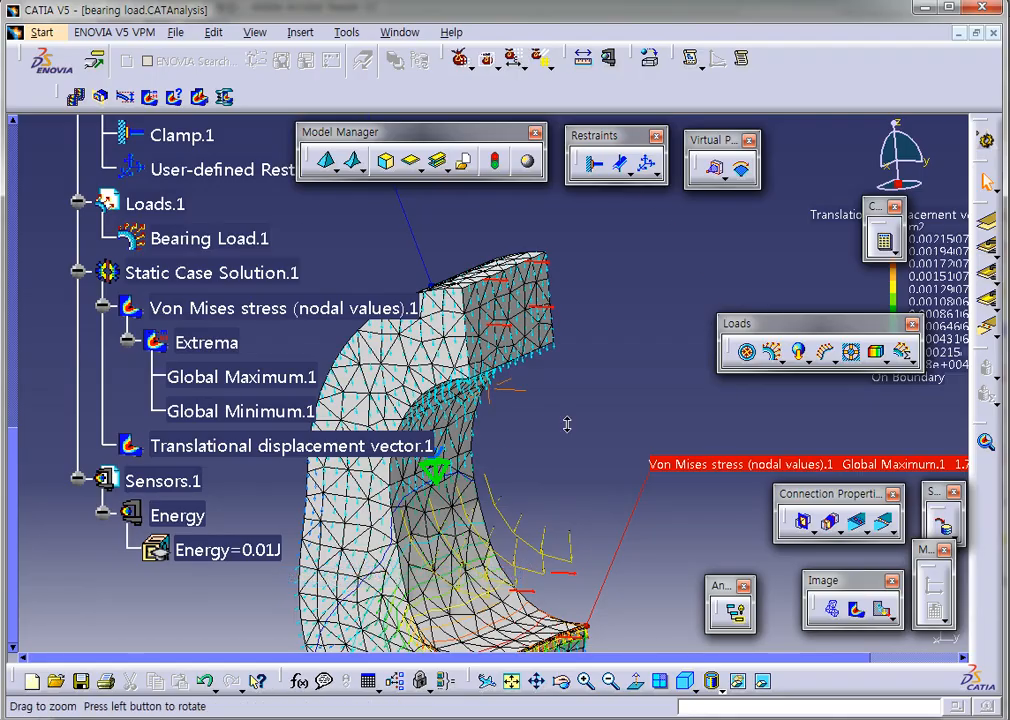
pyautogui.moveTo(567, 424); pyautogui.dragTo(570, 460, button='middle')
# - Rearrange the toolbars by docking Loads, shifting Connection Properties and Image slightly, and floating Analysis Tools over the model
pyautogui.doubleClick(785, 324)
pyautogui.moveTo(448, 402); pyautogui.dragTo(570, 469, button='middle')
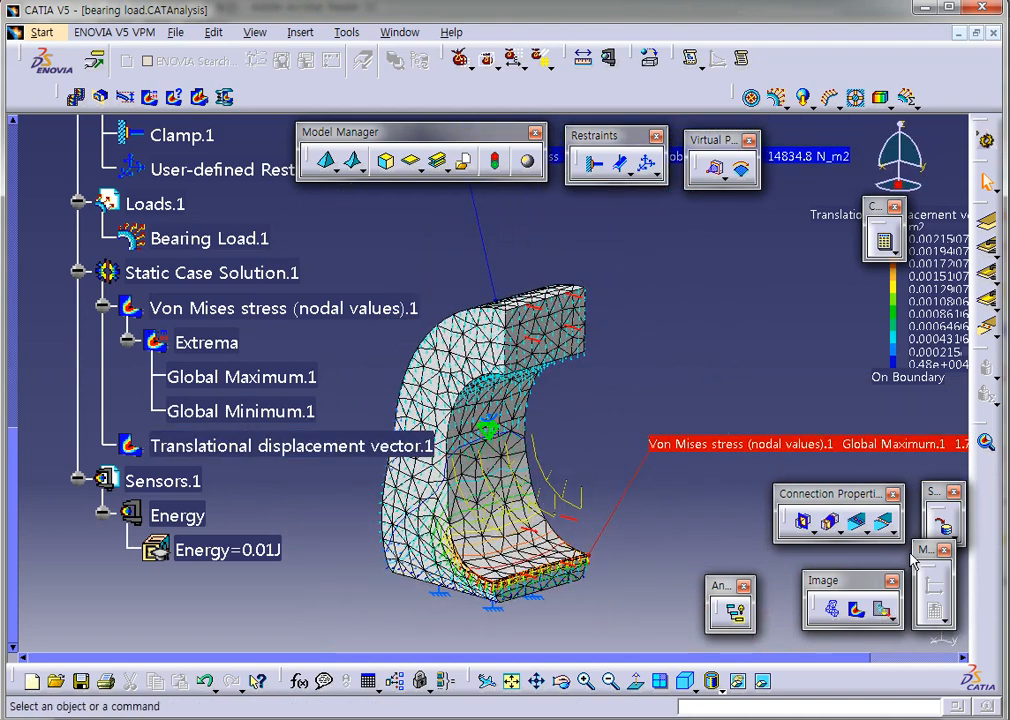
pyautogui.moveTo(867, 496); pyautogui.dragTo(855, 500)
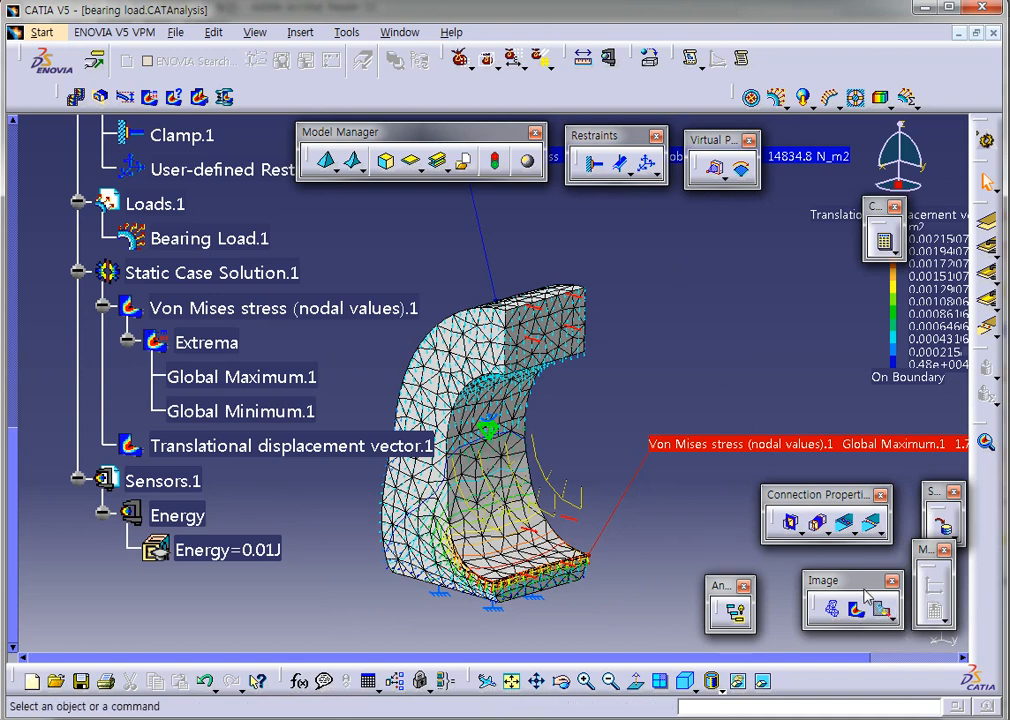
pyautogui.moveTo(862, 583); pyautogui.dragTo(834, 588)
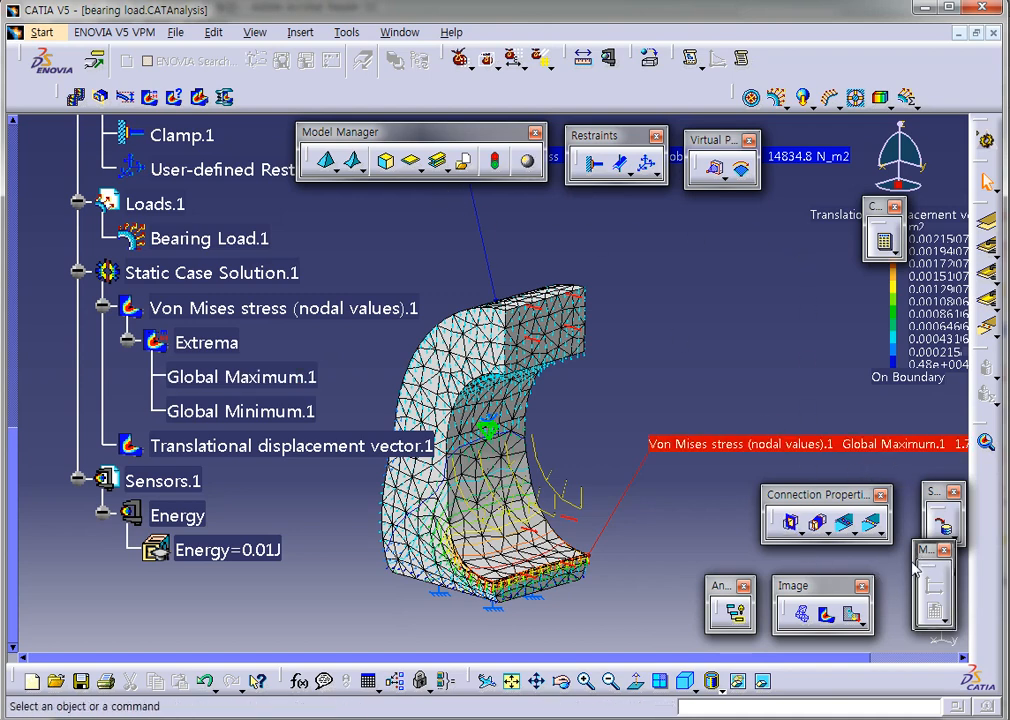
pyautogui.moveTo(919, 558); pyautogui.dragTo(911, 567)
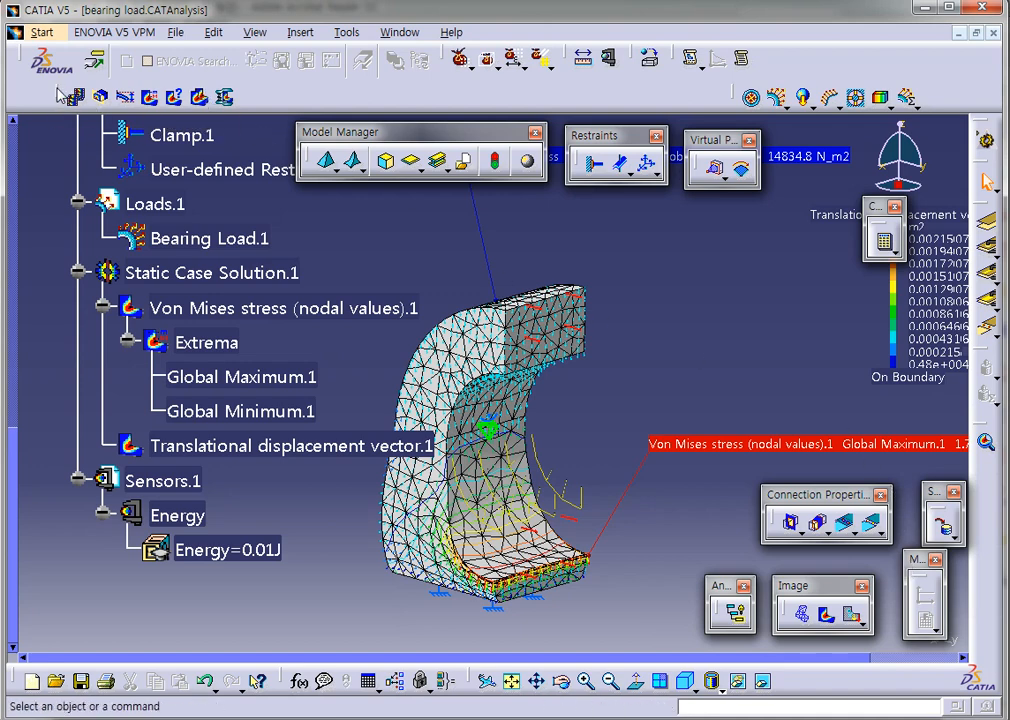
pyautogui.moveTo(62, 97); pyautogui.dragTo(640, 203)
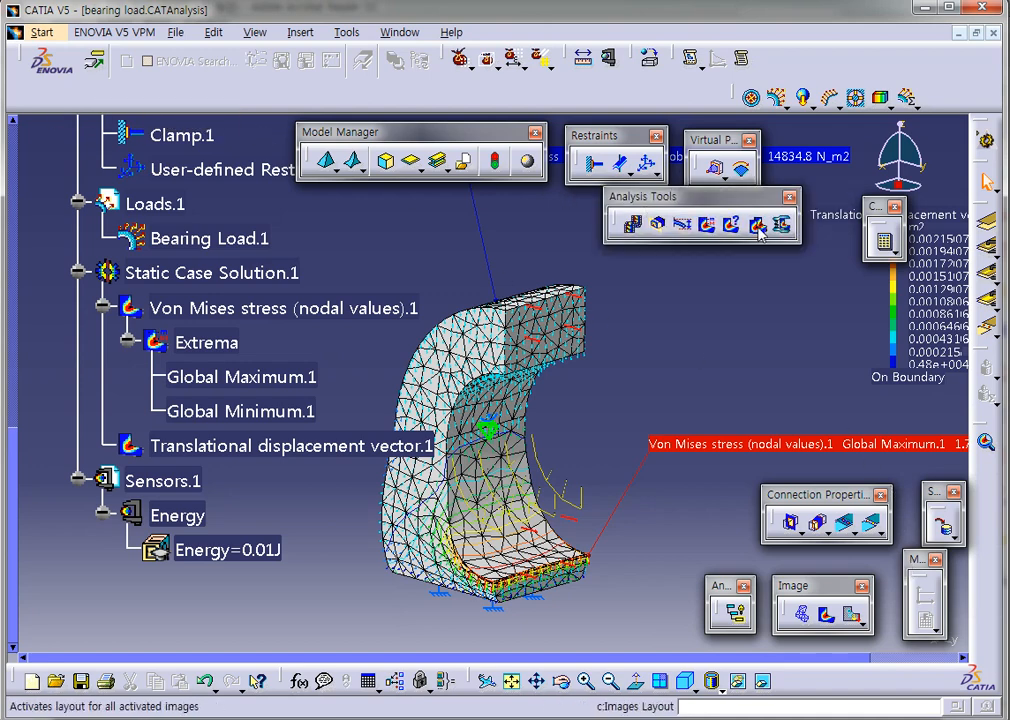
# - Explode the stress and displacement images along Y with a distance of 1500 mm
pyautogui.click(758, 227)
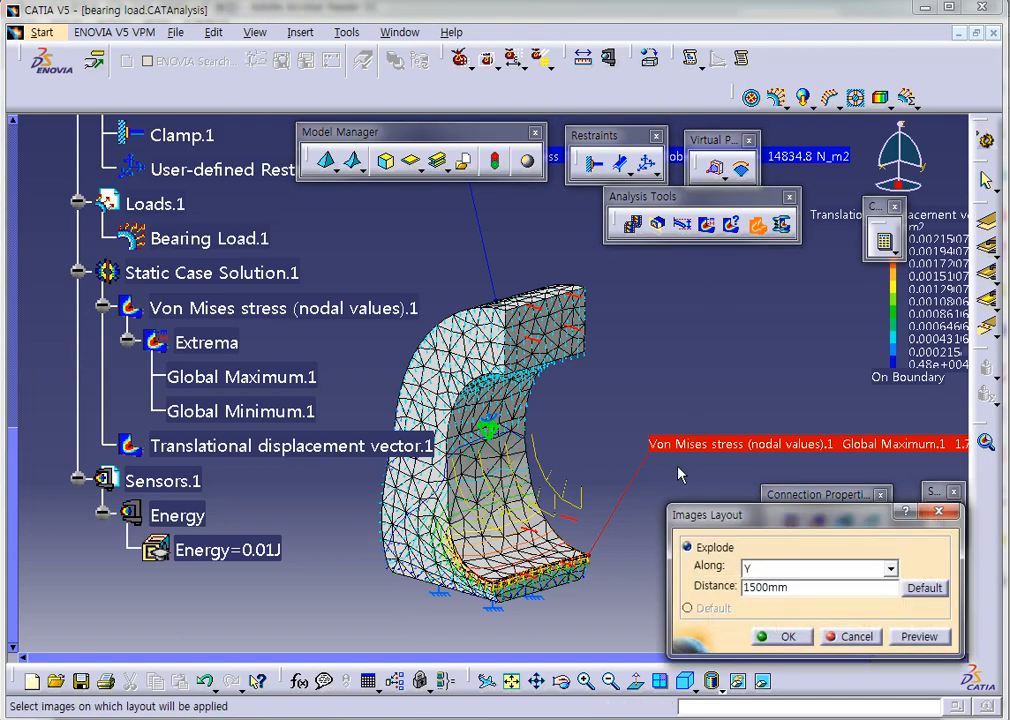
pyautogui.moveTo(512, 420); pyautogui.dragTo(518, 510, button='middle')
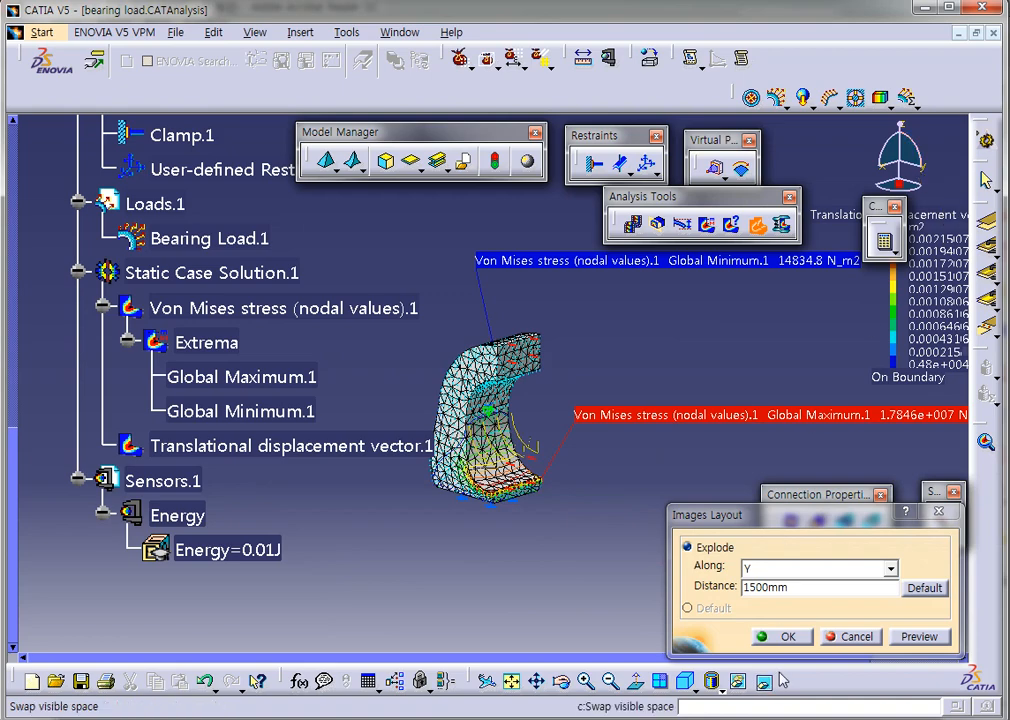
pyautogui.click(787, 637)
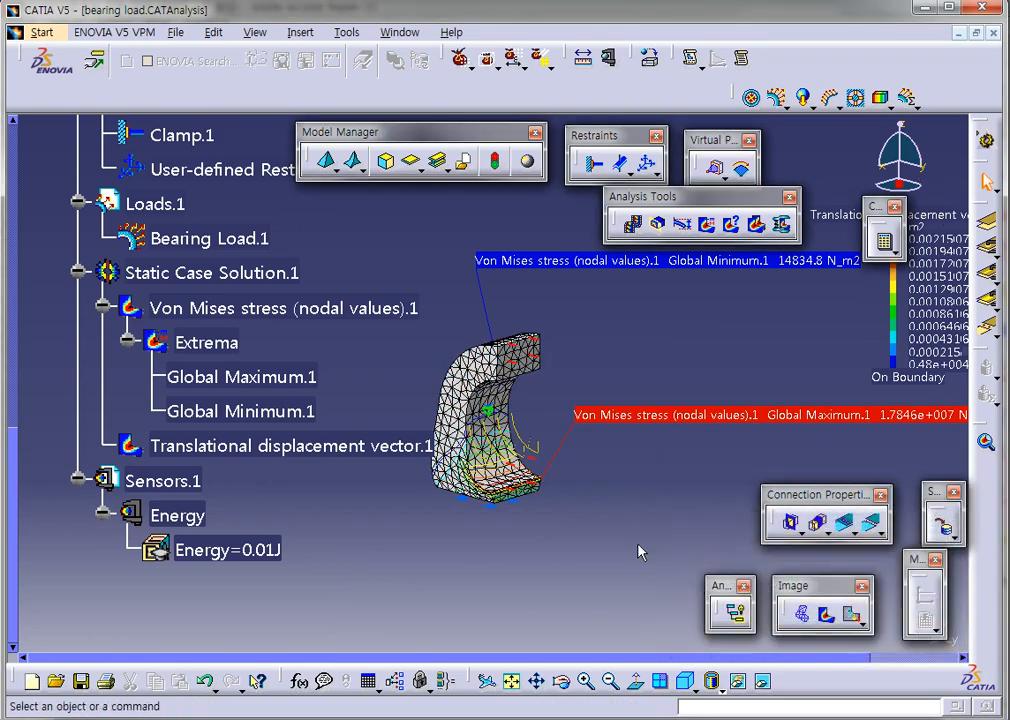
pyautogui.moveTo(597, 513); pyautogui.dragTo(664, 429, button='middle')
pyautogui.moveTo(641, 656); pyautogui.dragTo(487, 334, button='middle')
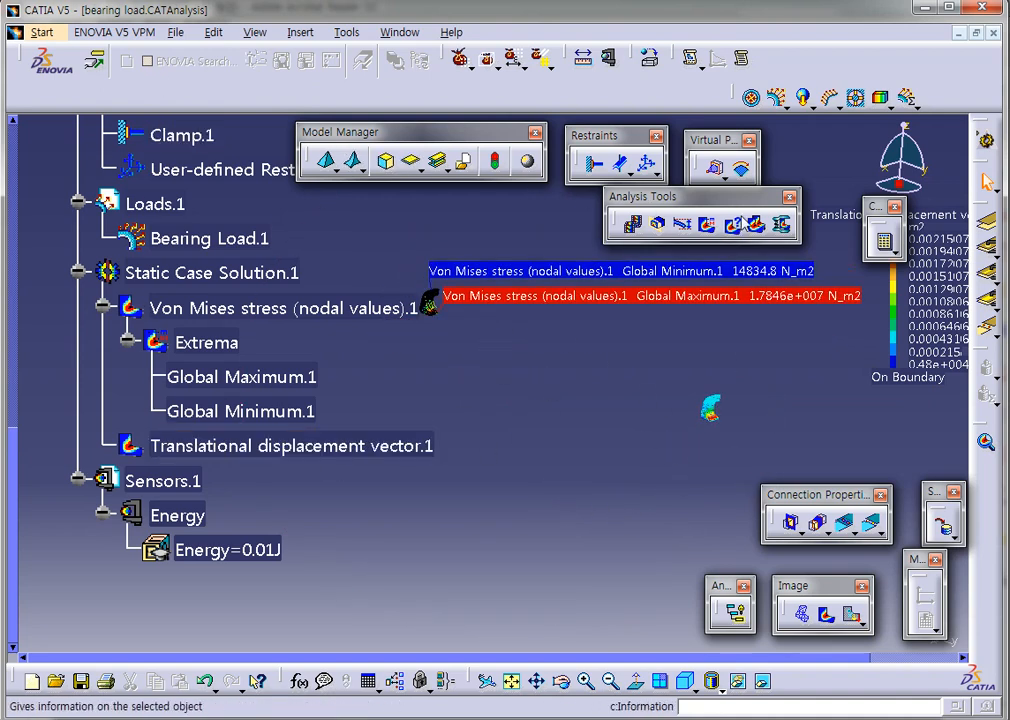
# - Set the image explode distance along Y to 500 mm and compare the two separated results
pyautogui.click(757, 224)
pyautogui.moveTo(789, 595); pyautogui.dragTo(687, 587)
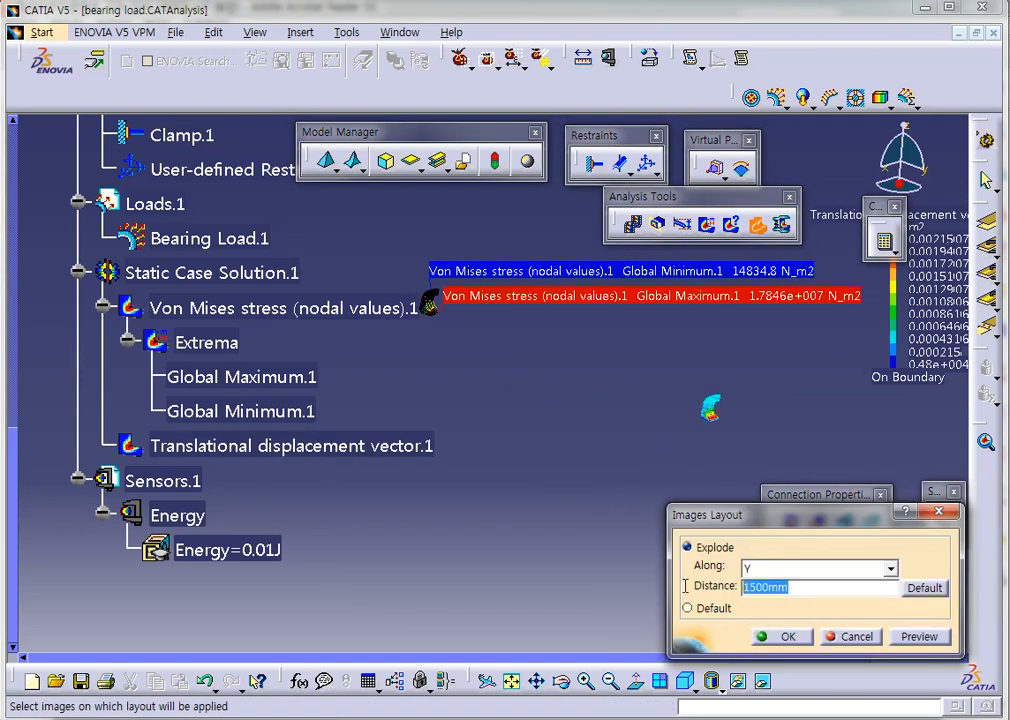
pyautogui.write('5')
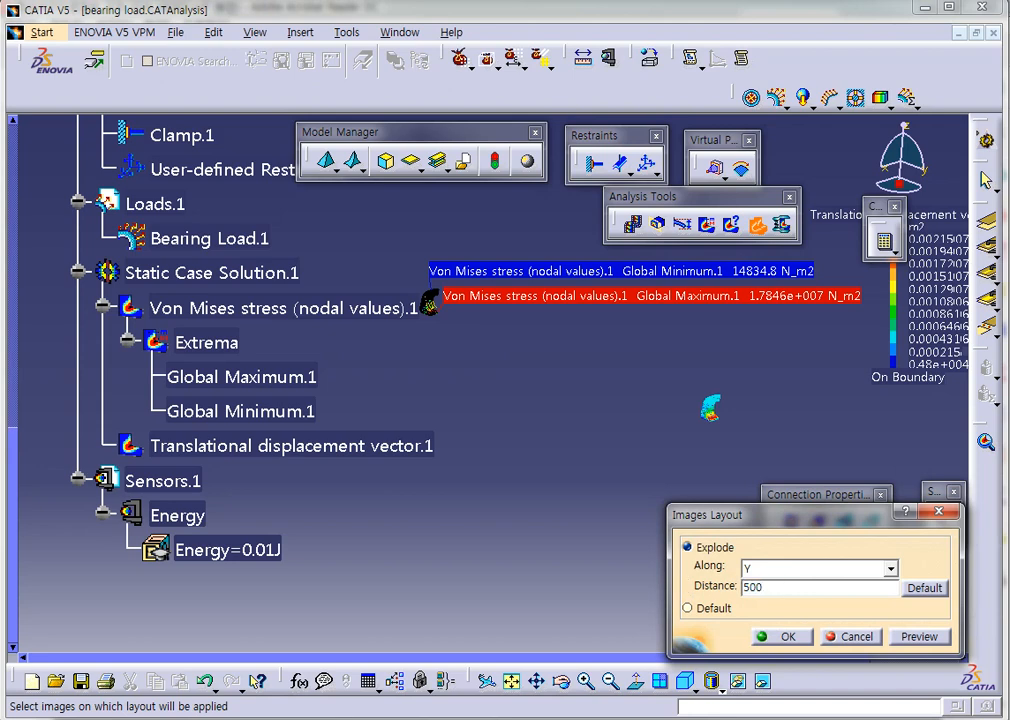
pyautogui.click(783, 636)
pyautogui.scroll(1, 480, 462)
pyautogui.moveTo(480, 462); pyautogui.dragTo(580, 400, button='middle')
pyautogui.moveTo(805, 392); pyautogui.dragTo(618, 434, button='middle')
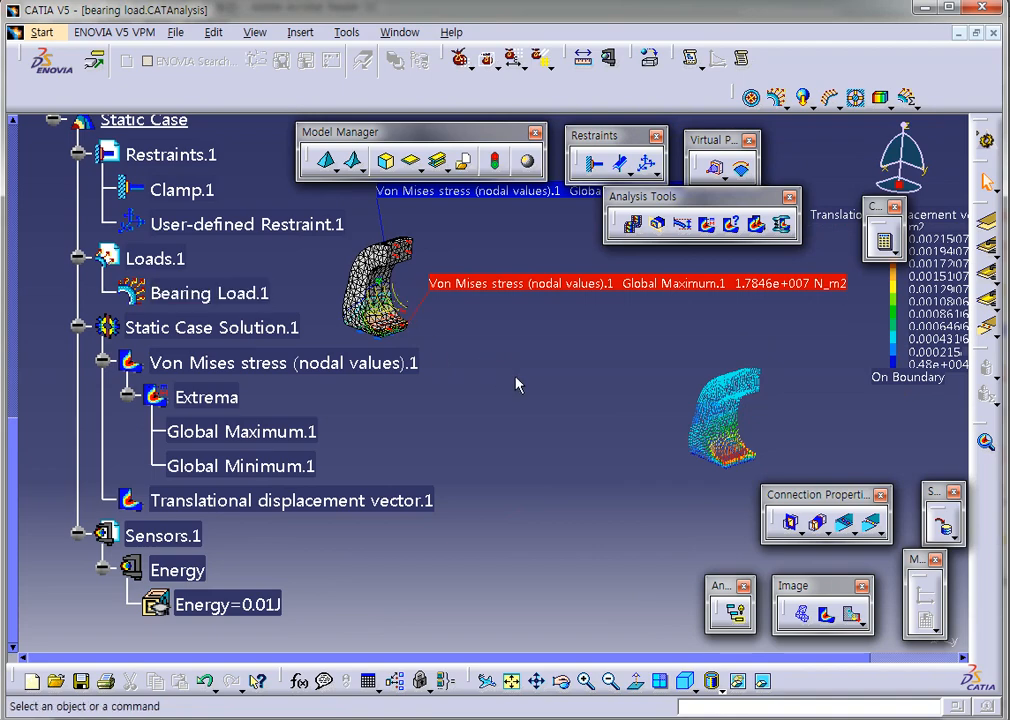
pyautogui.moveTo(508, 377); pyautogui.dragTo(531, 399, button='middle')
pyautogui.moveTo(635, 445); pyautogui.dragTo(567, 395, button='middle')
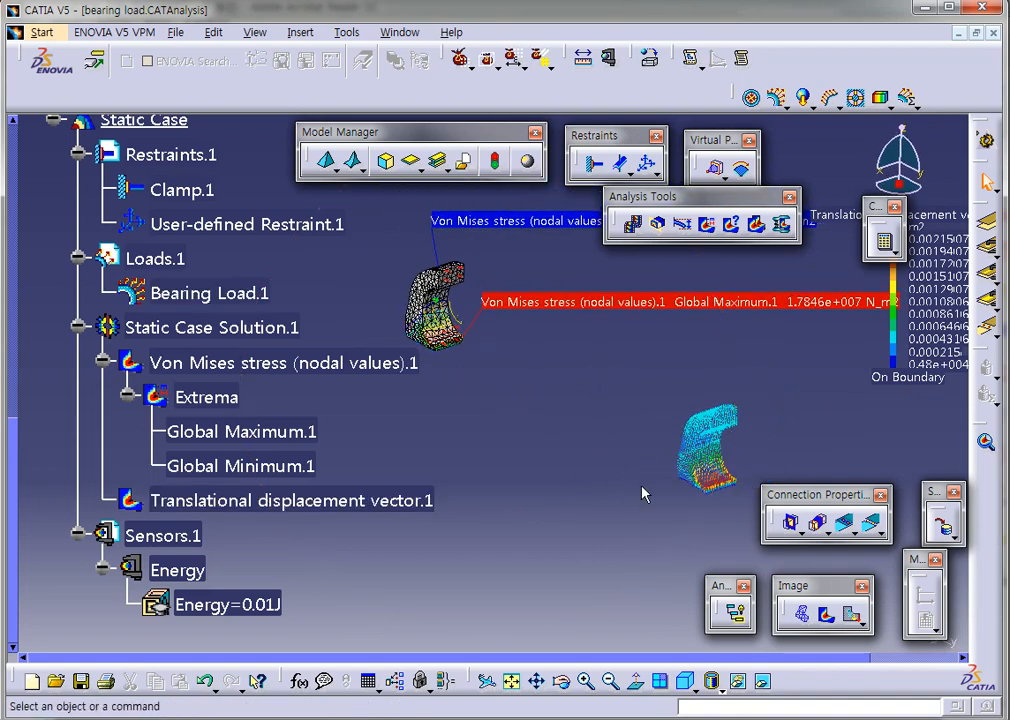
# - Reduce the explode distance between the stress and displacement images along Y to 200 mm
pyautogui.click(757, 224)
pyautogui.moveTo(785, 587); pyautogui.dragTo(689, 583)
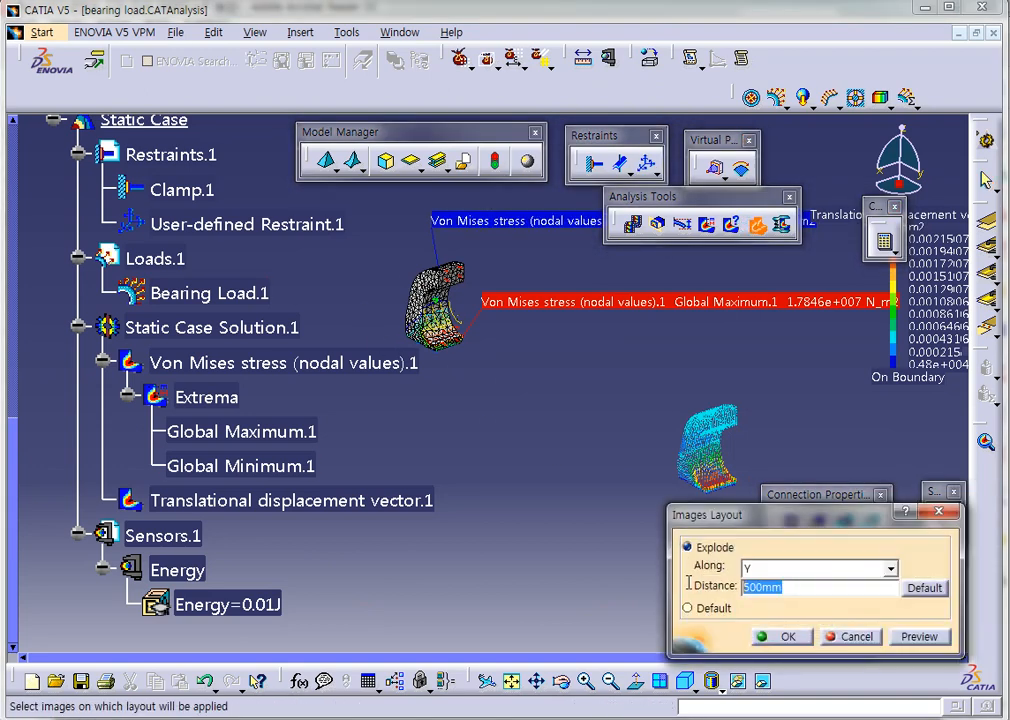
pyautogui.write('200')
pyautogui.click(785, 636)
pyautogui.moveTo(873, 410); pyautogui.dragTo(590, 426, button='middle')
# - Run the Animate tool on the result images, close it, and examine the displacement vectors up close
pyautogui.click(642, 236)
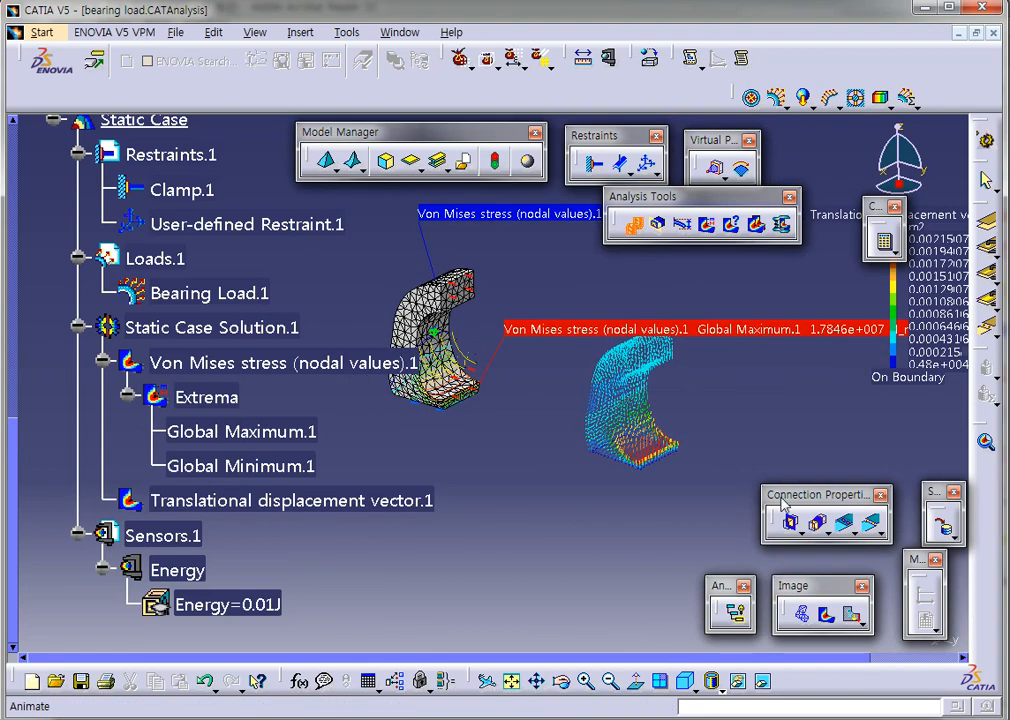
pyautogui.click(633, 226)
pyautogui.click(633, 229)
pyautogui.middleClick(514, 416)
pyautogui.moveTo(535, 431); pyautogui.dragTo(506, 412, button='middle')
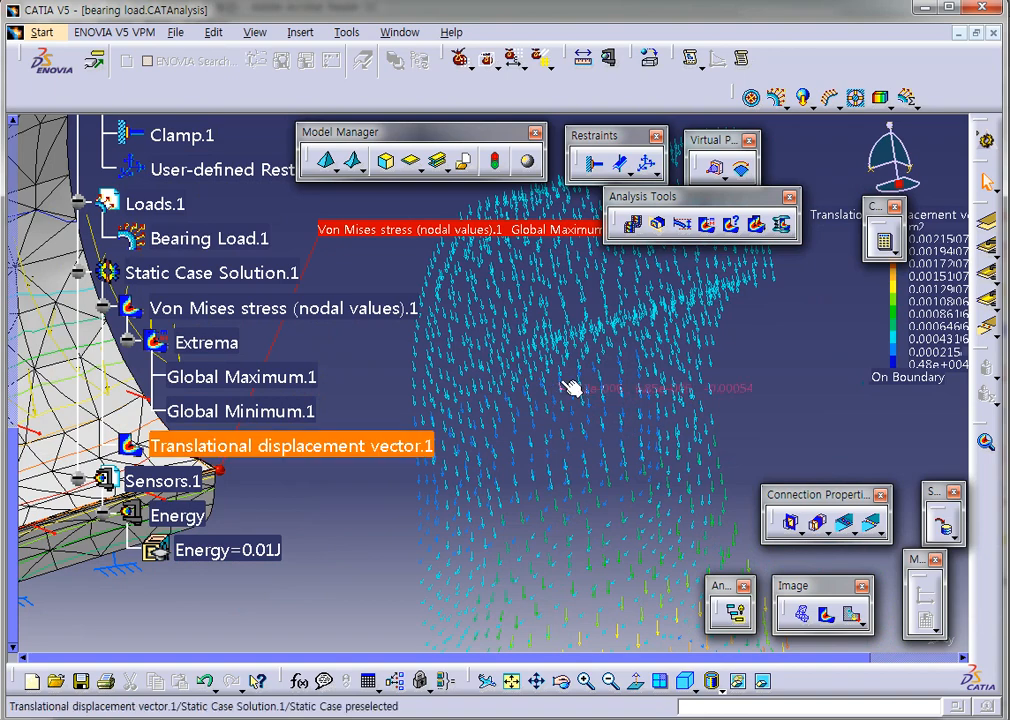
pyautogui.moveTo(722, 372); pyautogui.dragTo(640, 374, button='middle')
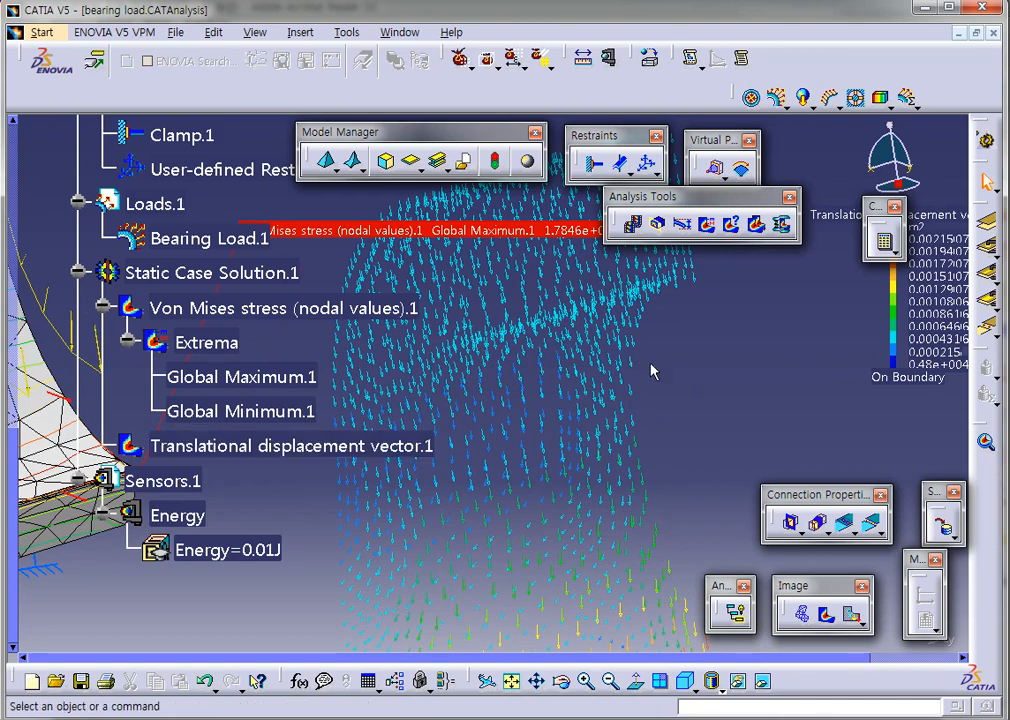
# - Collapse the Von Mises stress, Loads.1 and Restraints.1 branches of the static case in the specification tree
pyautogui.moveTo(605, 340); pyautogui.dragTo(640, 416, button='middle')
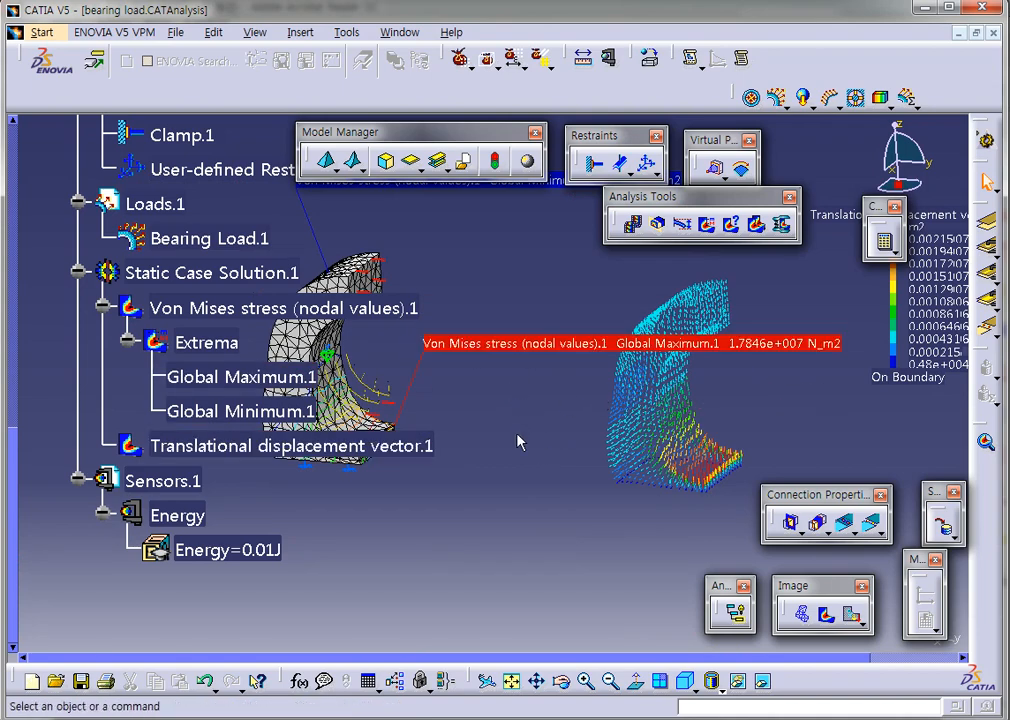
pyautogui.scroll(10, 520, 442)
pyautogui.click(53, 318)
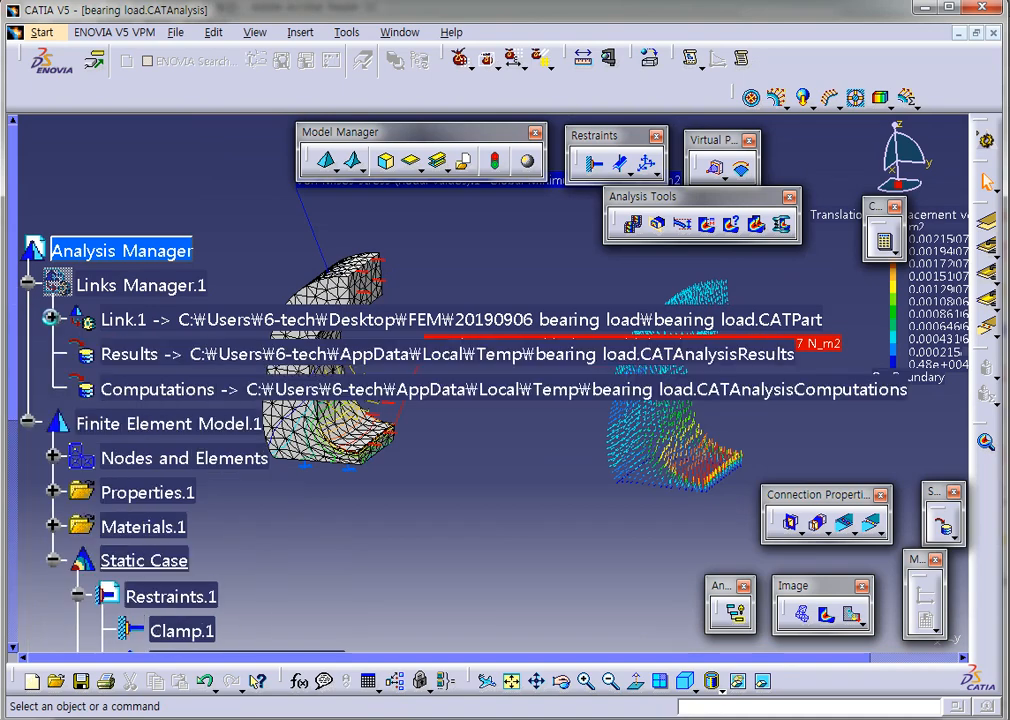
pyautogui.click(28, 422)
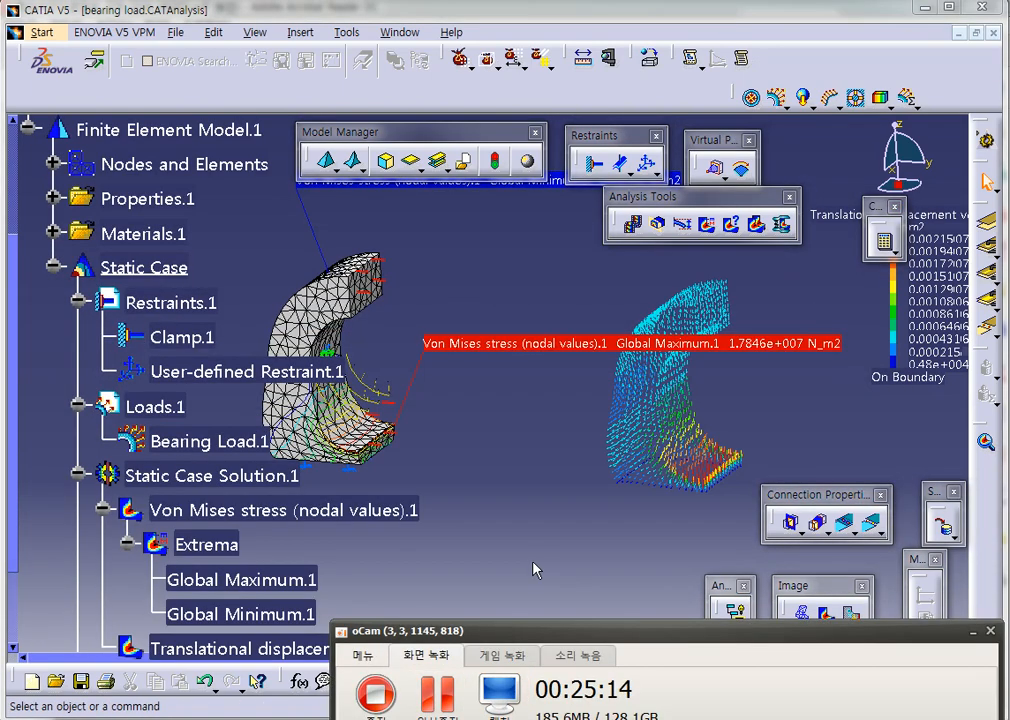
pyautogui.click(538, 548)
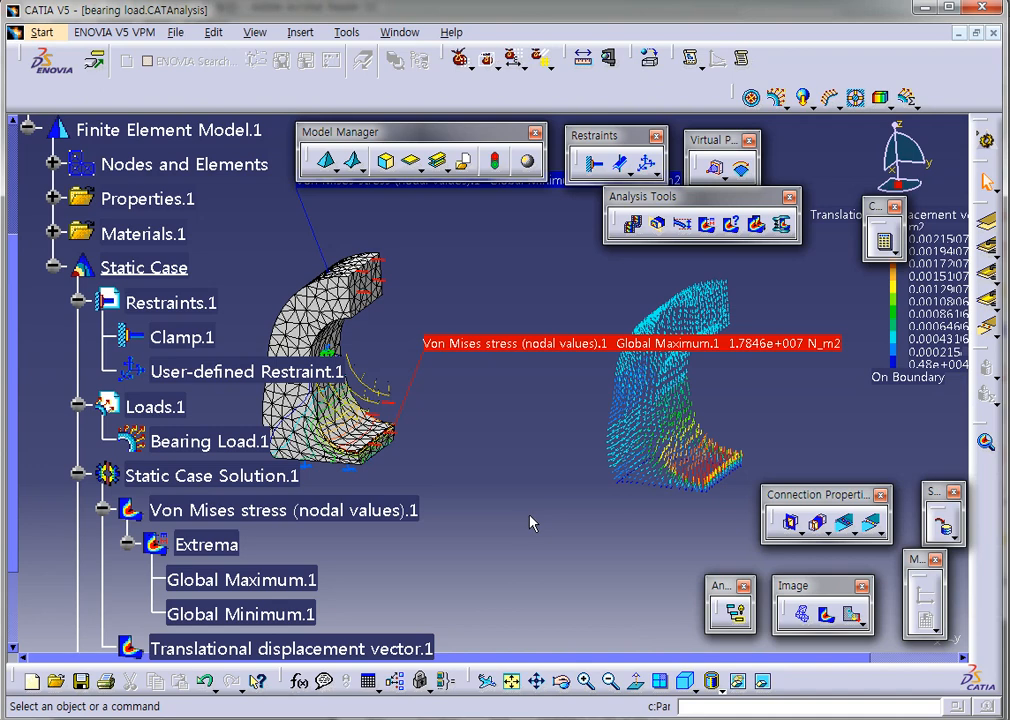
pyautogui.moveTo(14, 434); pyautogui.dragTo(37, 488)
pyautogui.click(101, 473)
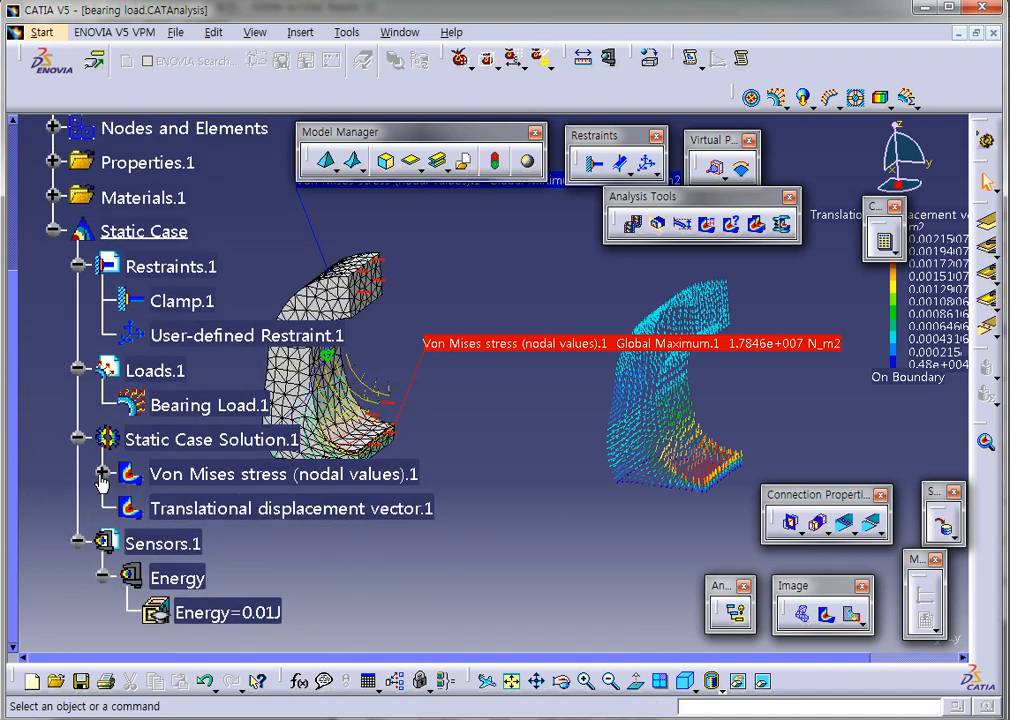
pyautogui.click(78, 369)
pyautogui.click(78, 266)
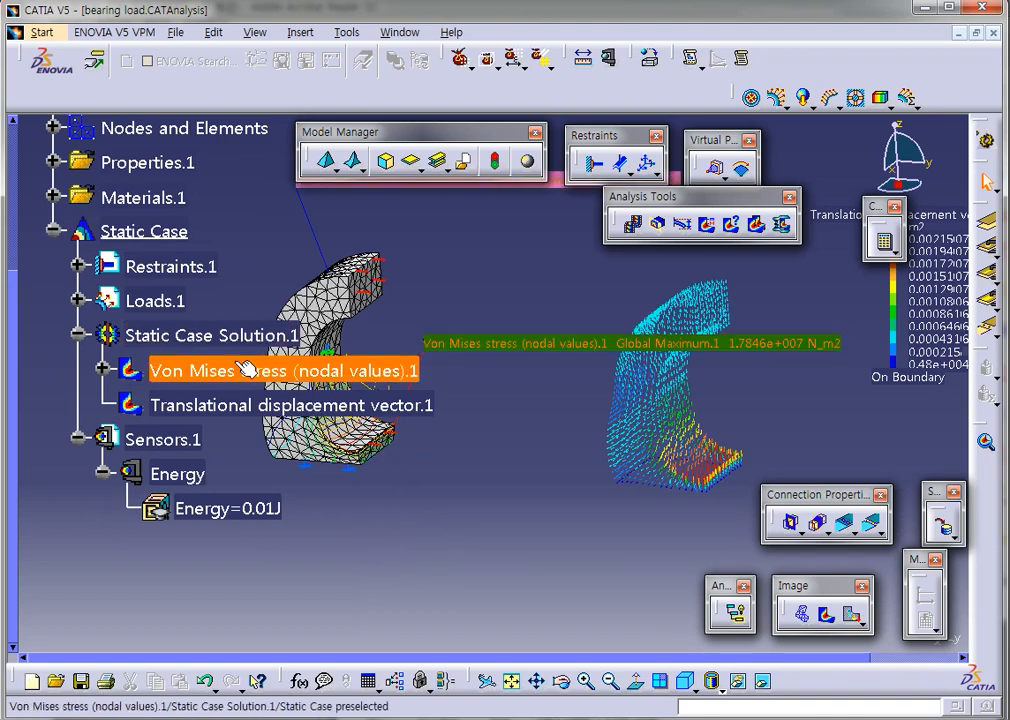
pyautogui.click(212, 340)
pyautogui.click(505, 548)
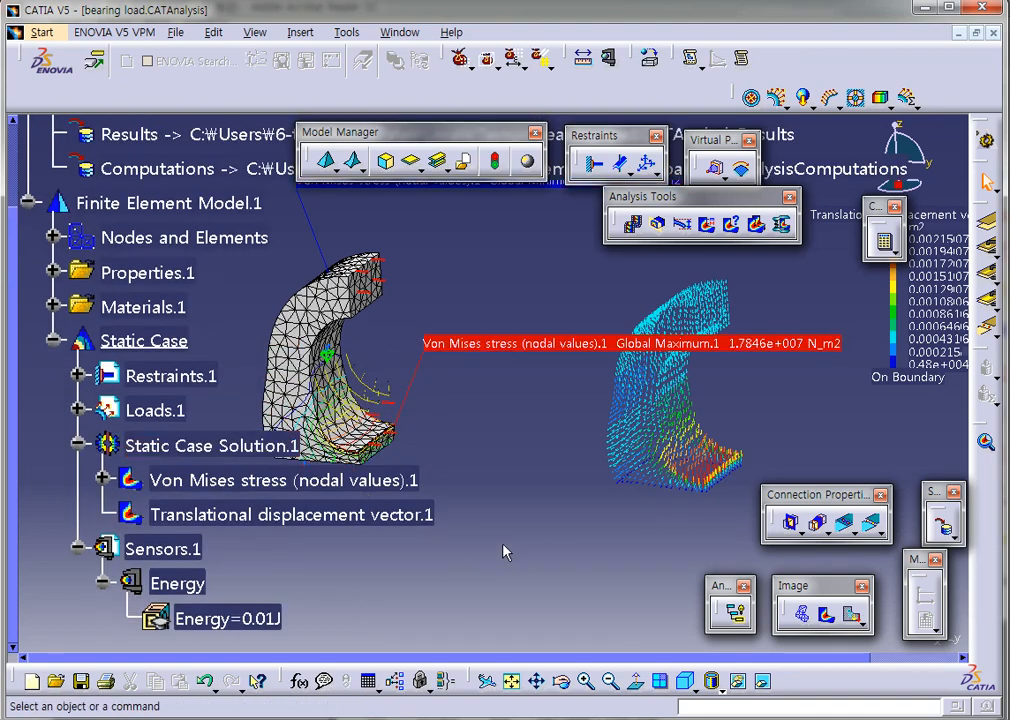
# - Rename the existing static case as "Static Case Load 10000"
pyautogui.rightClick(174, 345)
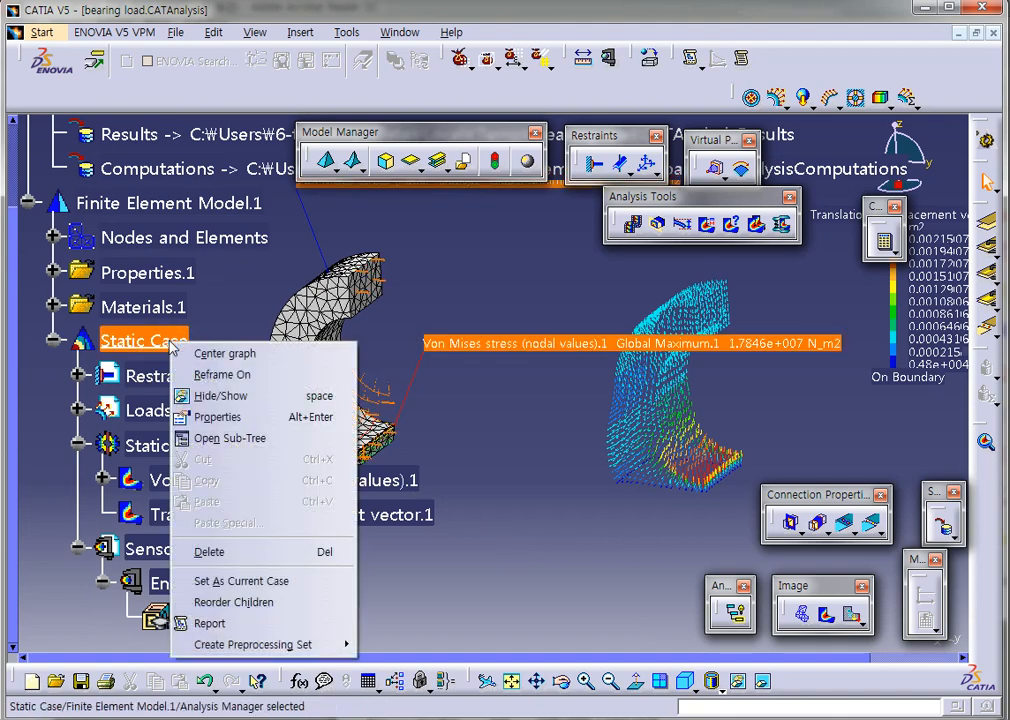
pyautogui.click(217, 417)
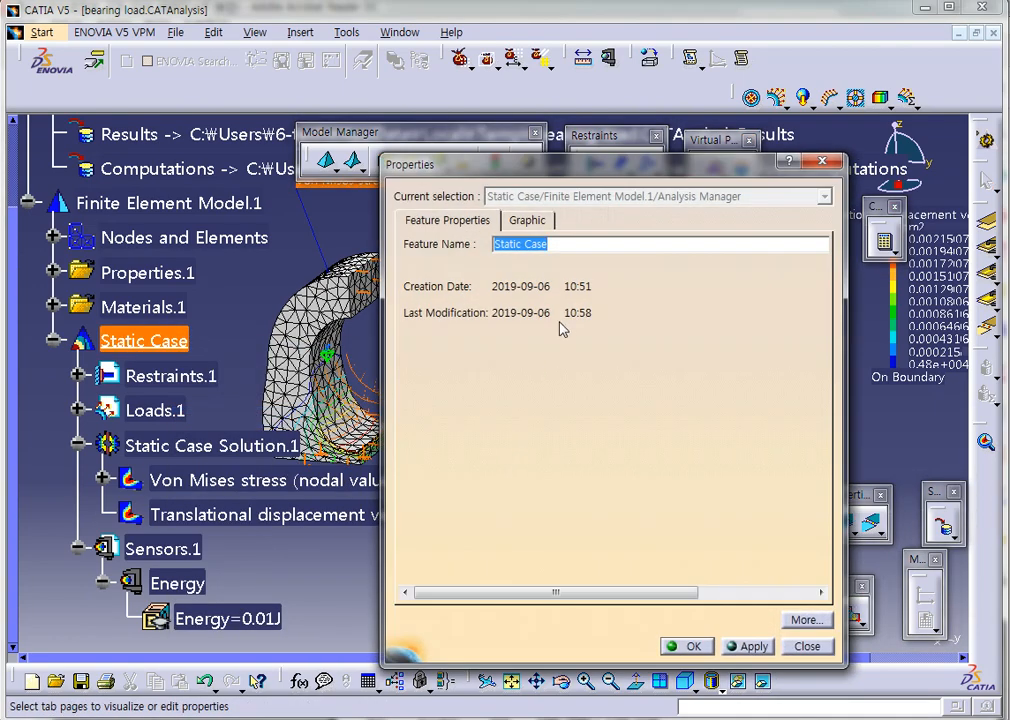
pyautogui.press('Right')
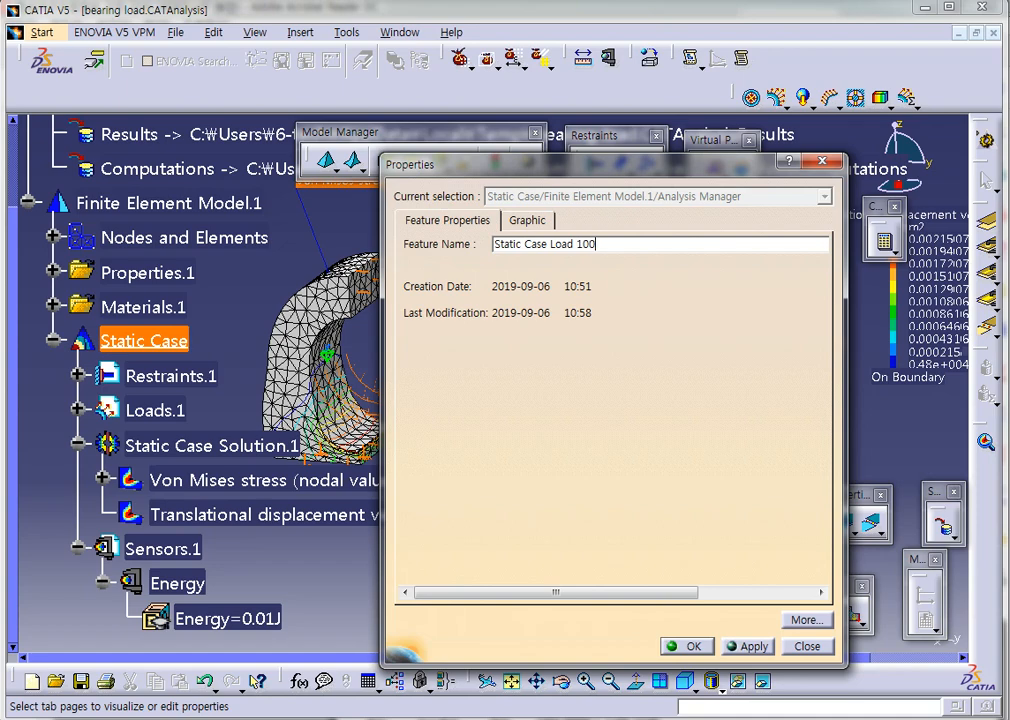
pyautogui.write('Load 10000')
pyautogui.press('Return')
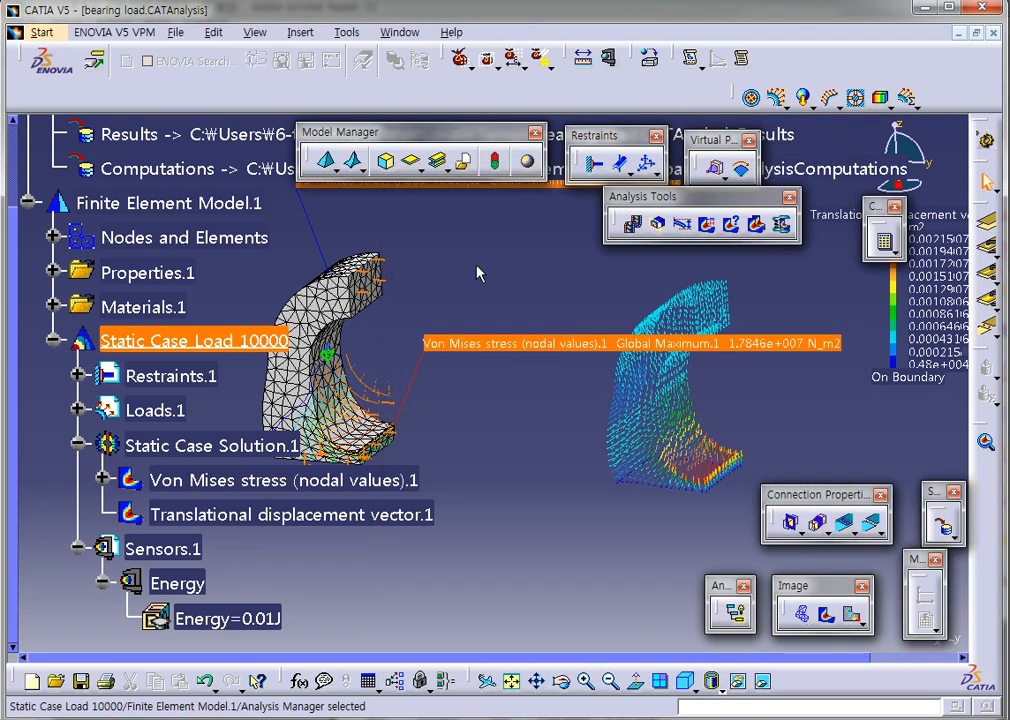
pyautogui.click(497, 304)
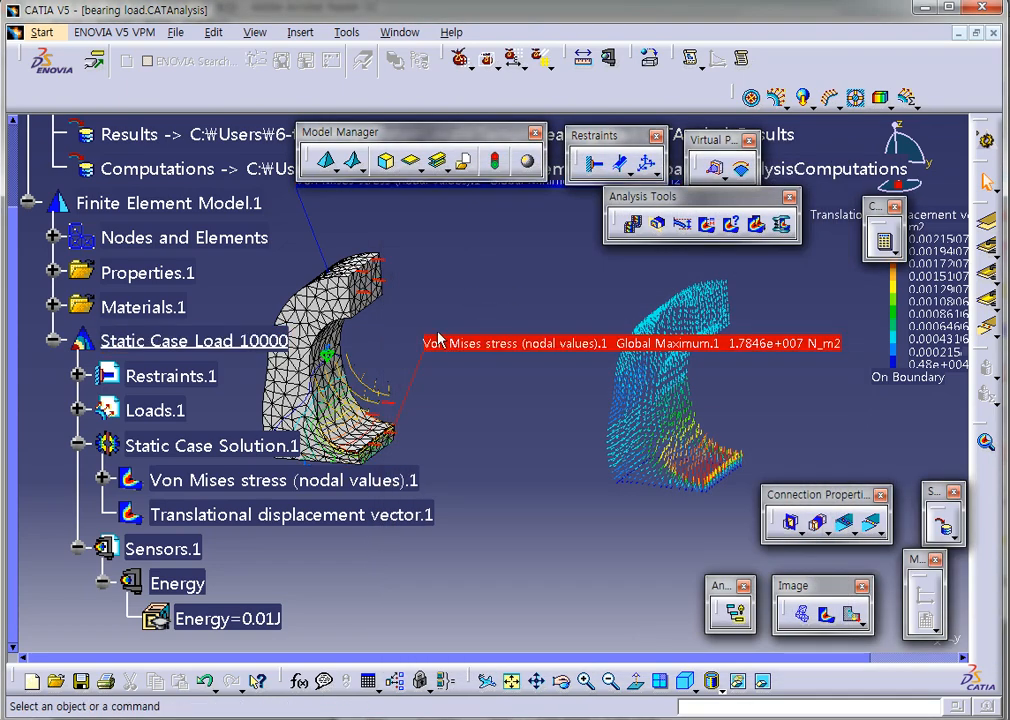
# - Review the feature properties of Static Case Load 10000 and keep its name
pyautogui.click(258, 336)
pyautogui.rightClick(258, 336)
pyautogui.click(305, 407)
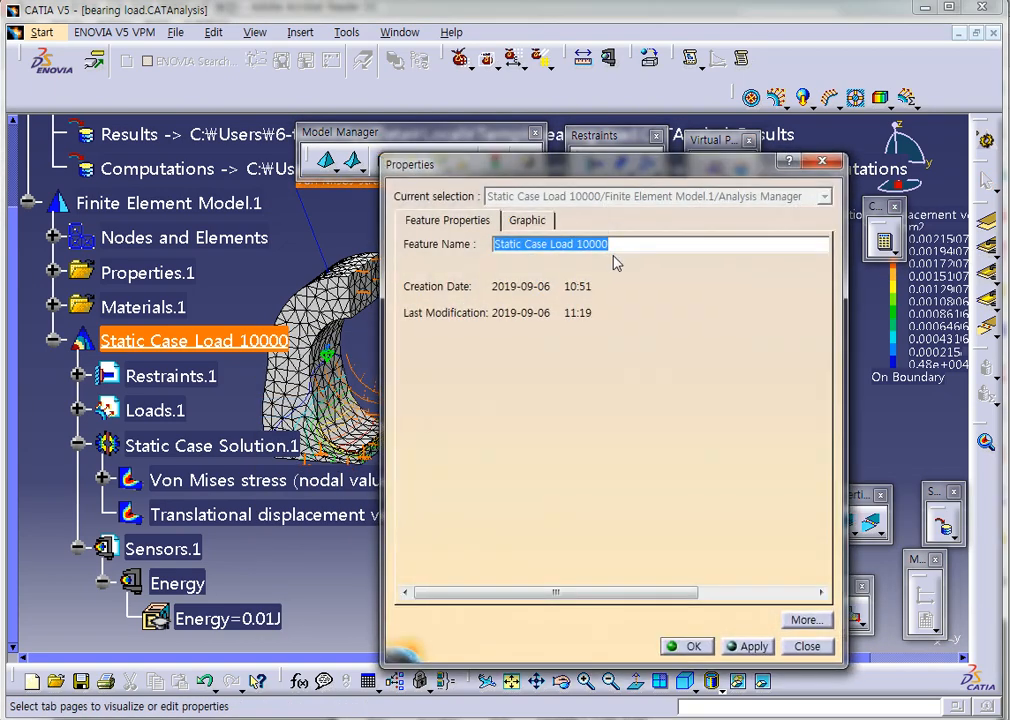
pyautogui.click(617, 250)
pyautogui.click(699, 651)
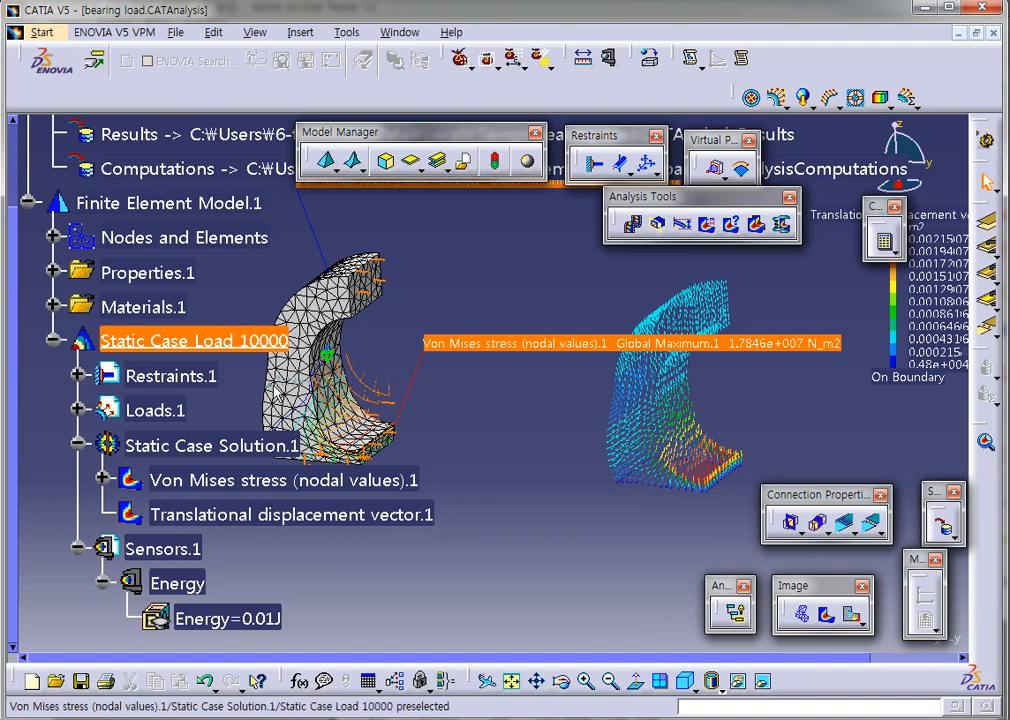
pyautogui.click(417, 286)
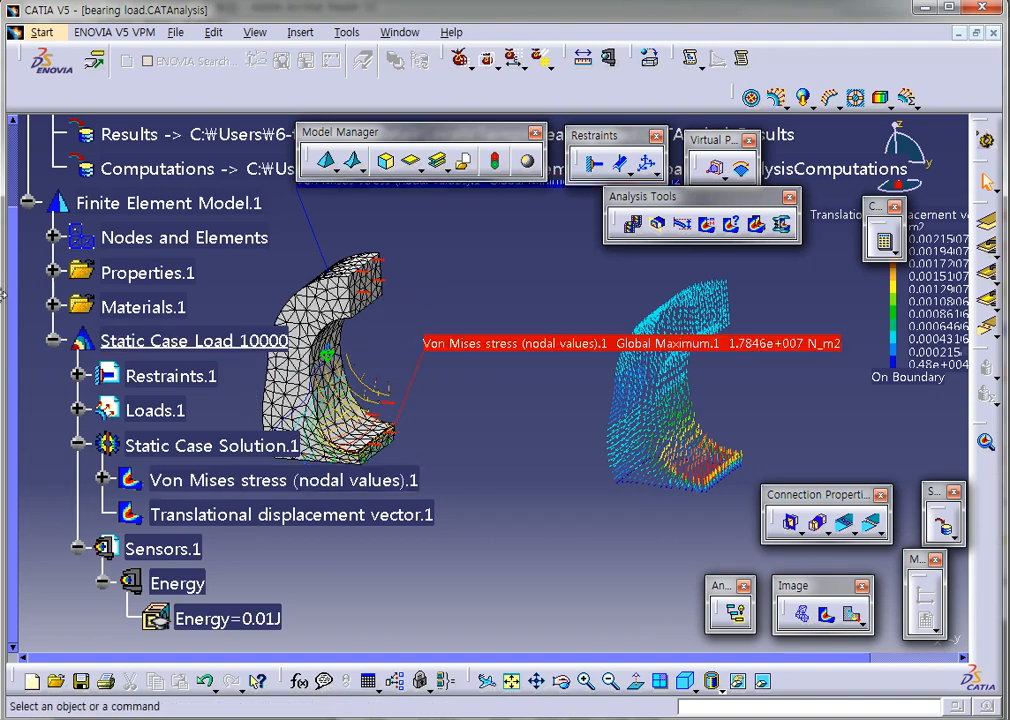
# - Collapse the Links Manager branch and insert a static case that references Restraints.1, with new loads and masses
pyautogui.moveTo(22, 306); pyautogui.dragTo(24, 246)
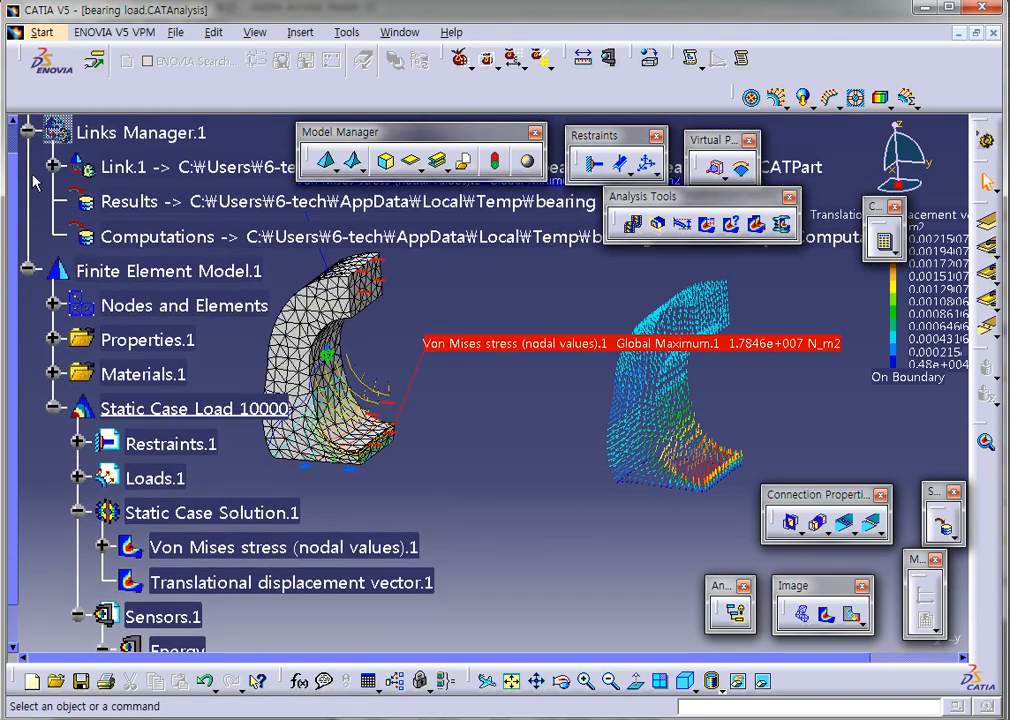
pyautogui.click(25, 128)
pyautogui.click(302, 32)
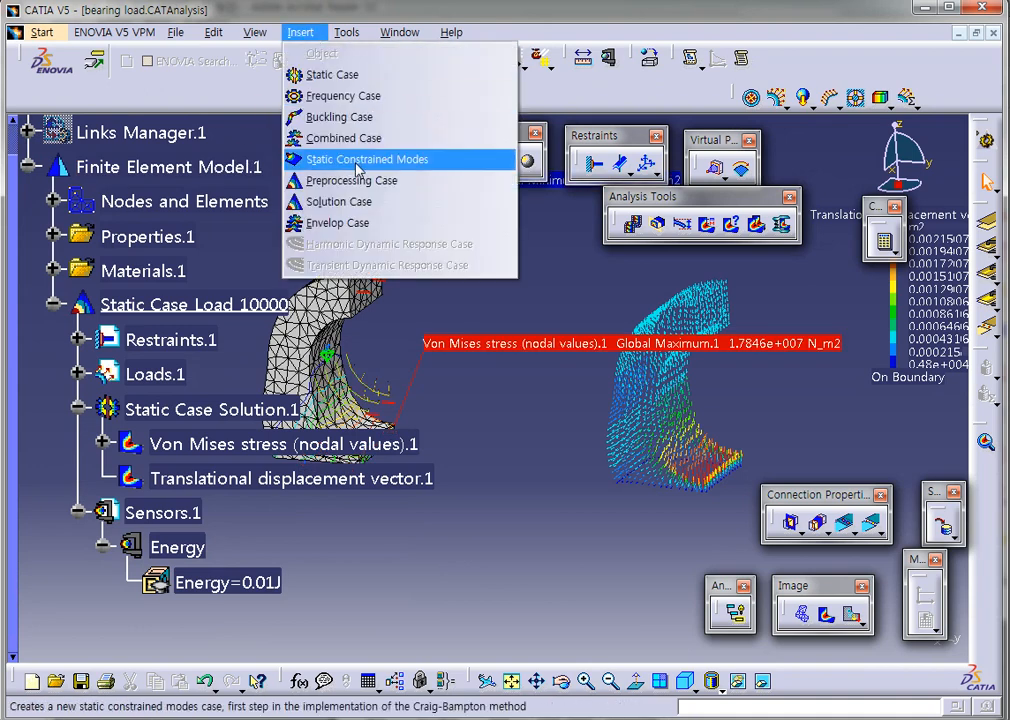
pyautogui.click(400, 78)
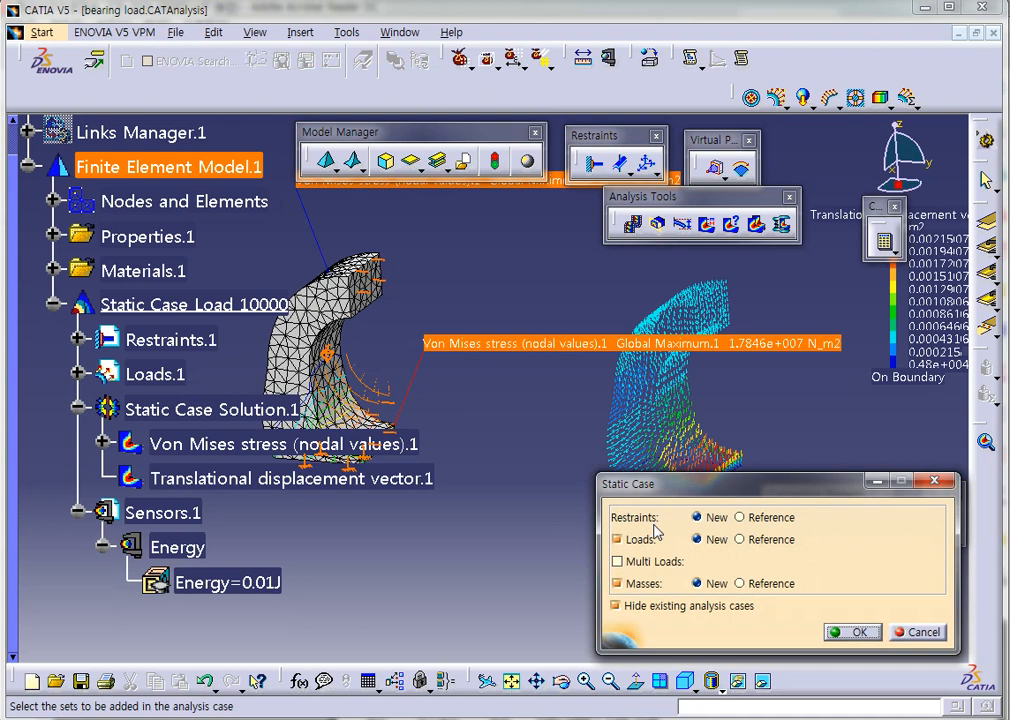
pyautogui.click(739, 517)
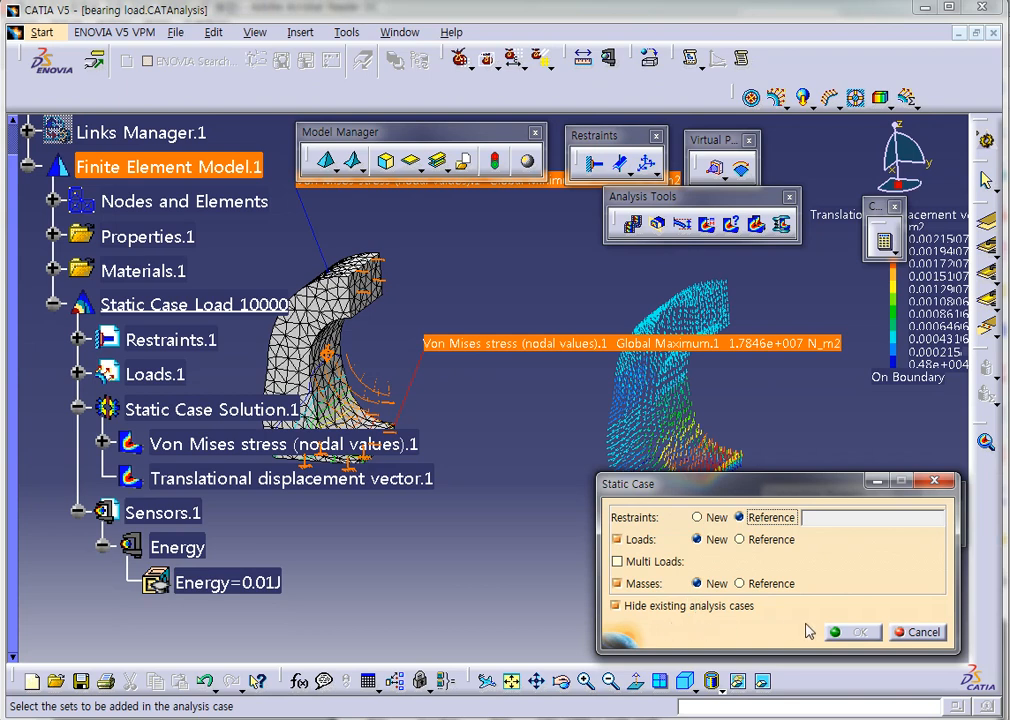
pyautogui.click(814, 519)
pyautogui.click(79, 339)
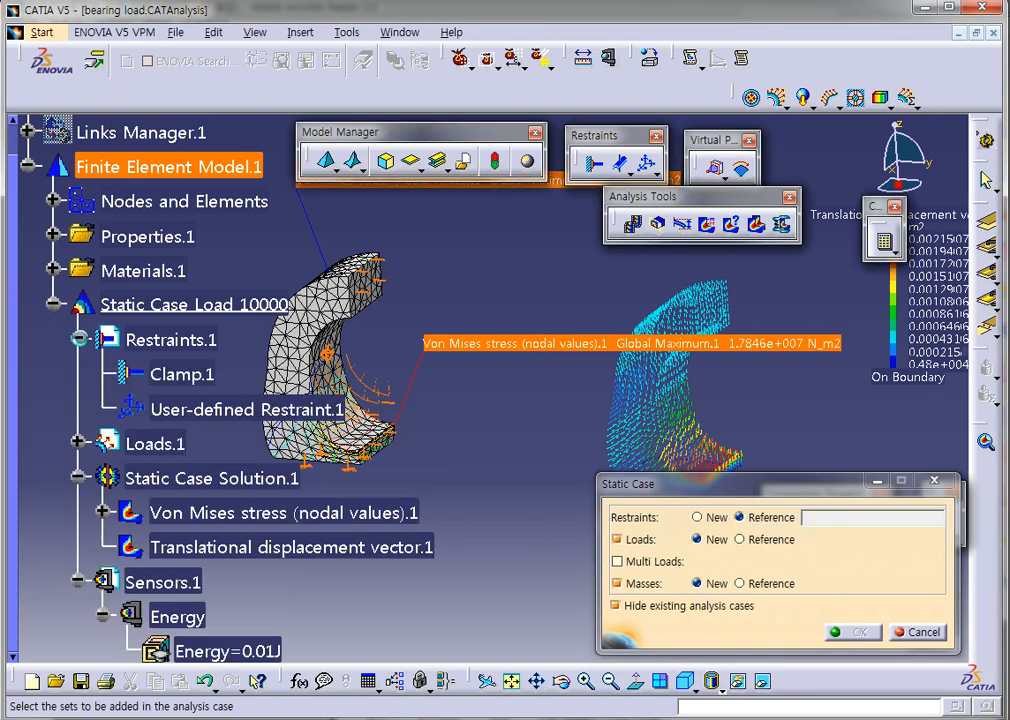
pyautogui.click(208, 342)
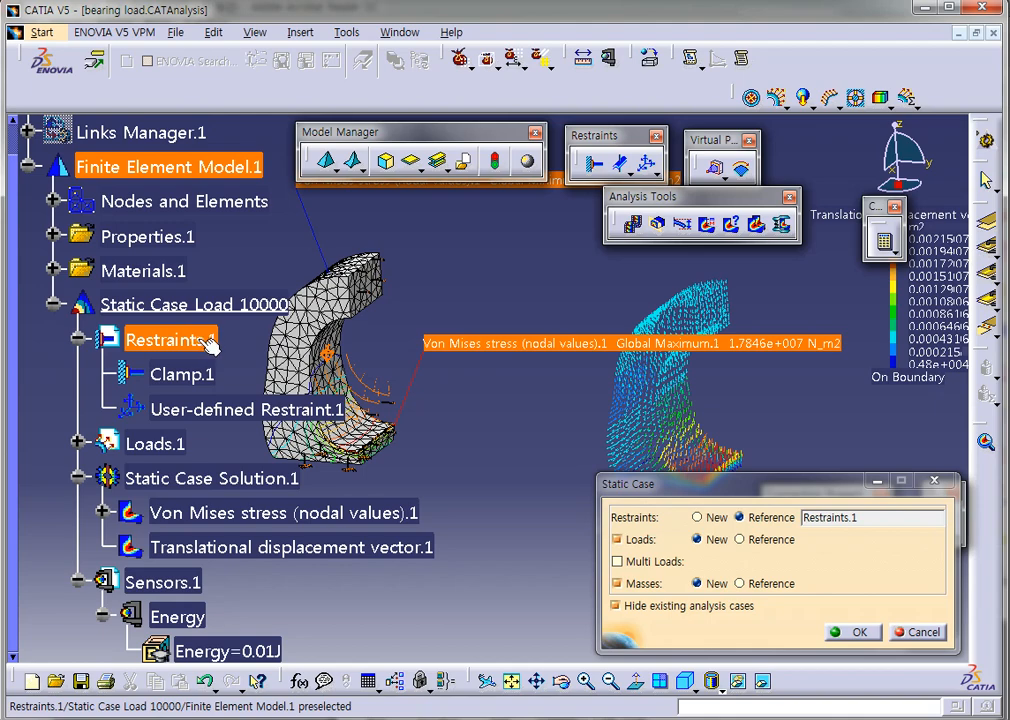
pyautogui.click(860, 632)
# - Look over both static cases in the specification tree and collapse the Static Case Load 10000 branch
pyautogui.scroll(4, 530, 521)
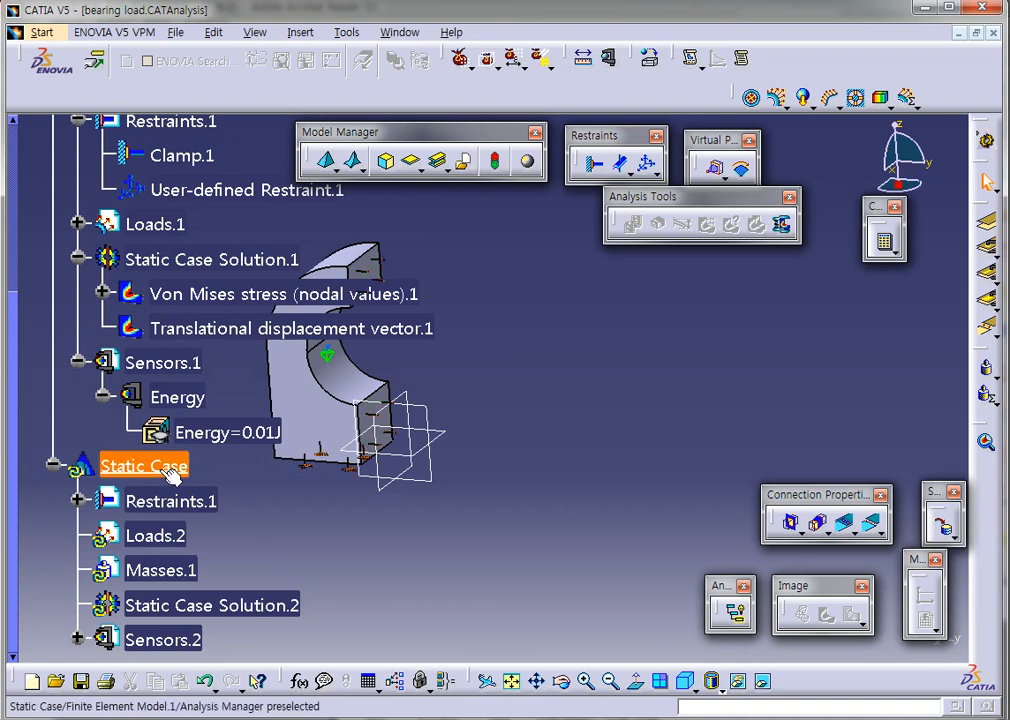
pyautogui.scroll(-3, 188, 450)
pyautogui.scroll(5, 185, 330)
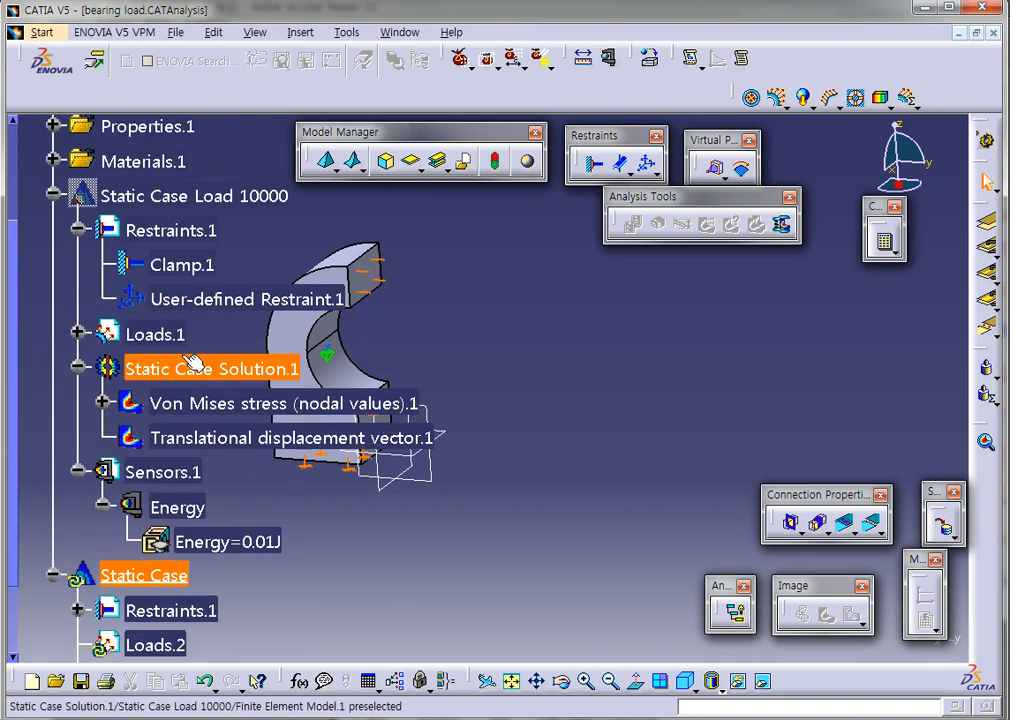
pyautogui.scroll(2, 155, 445)
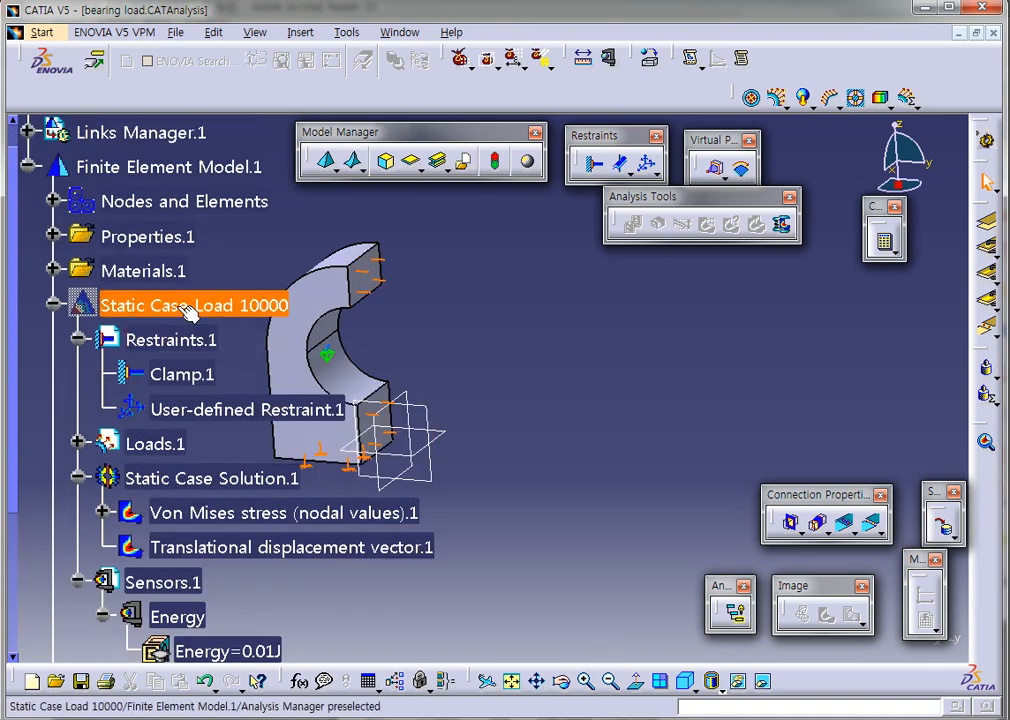
pyautogui.scroll(-6, 135, 372)
pyautogui.scroll(4, 158, 388)
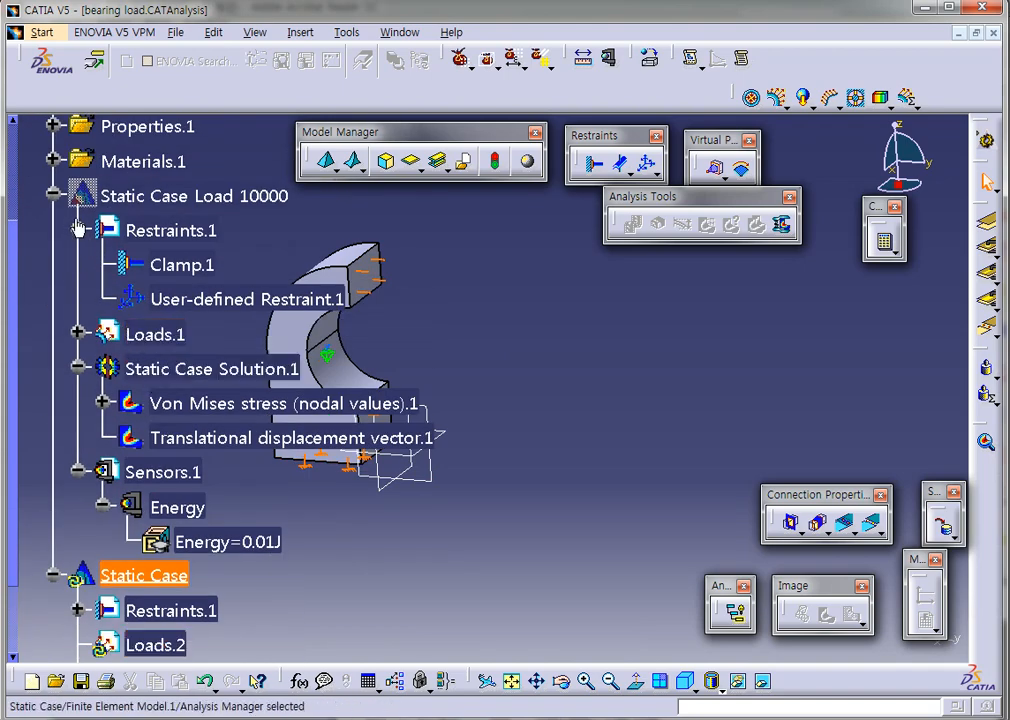
pyautogui.click(53, 195)
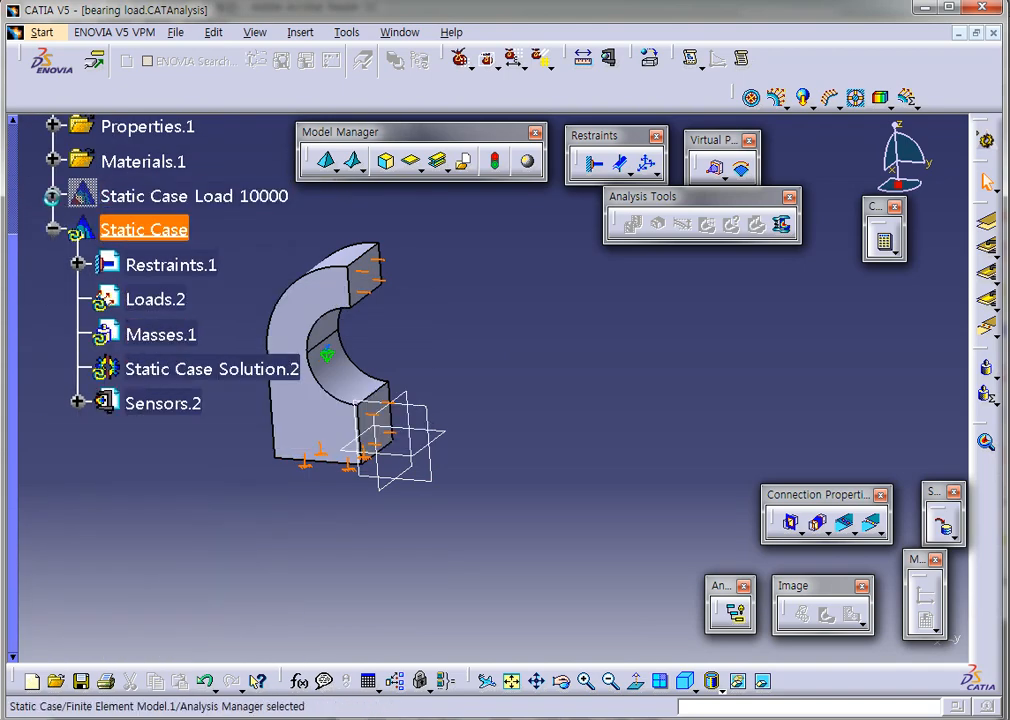
# - Rename the newly added static case as "Static Case Load 15000"
pyautogui.rightClick(190, 242)
pyautogui.click(240, 308)
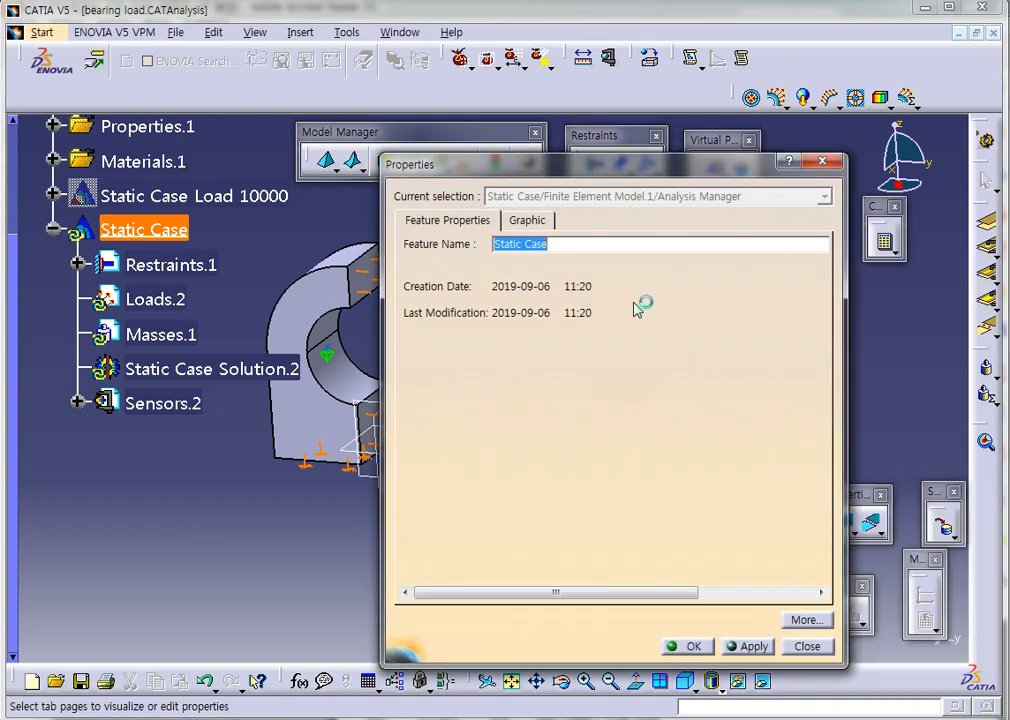
pyautogui.click(582, 244)
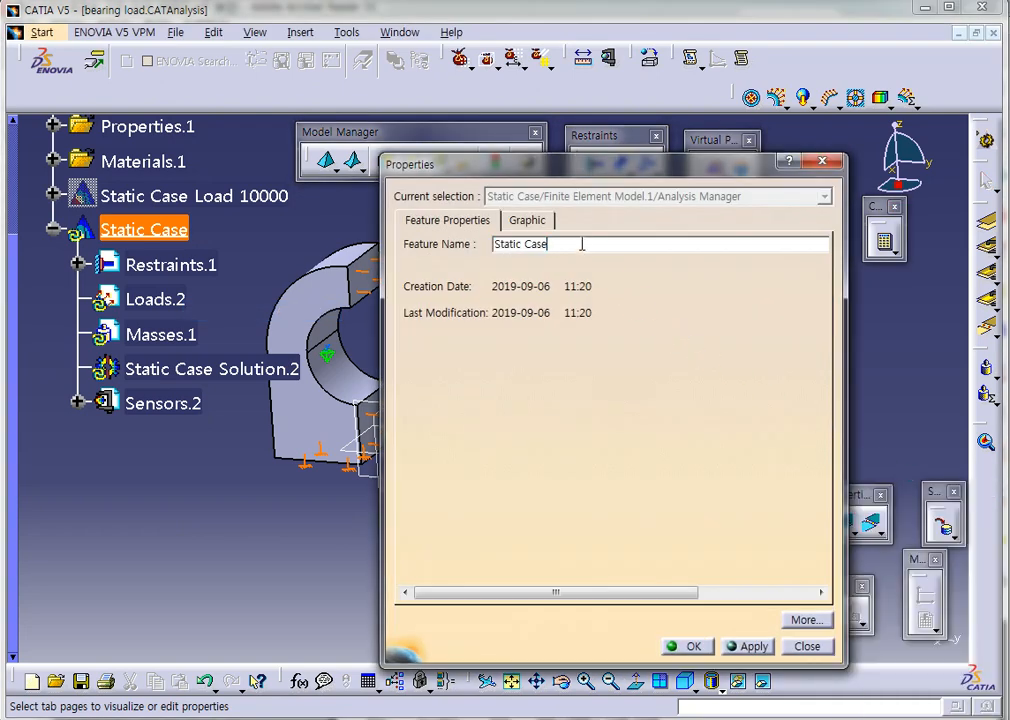
pyautogui.write('Load 15000')
pyautogui.press('Return')
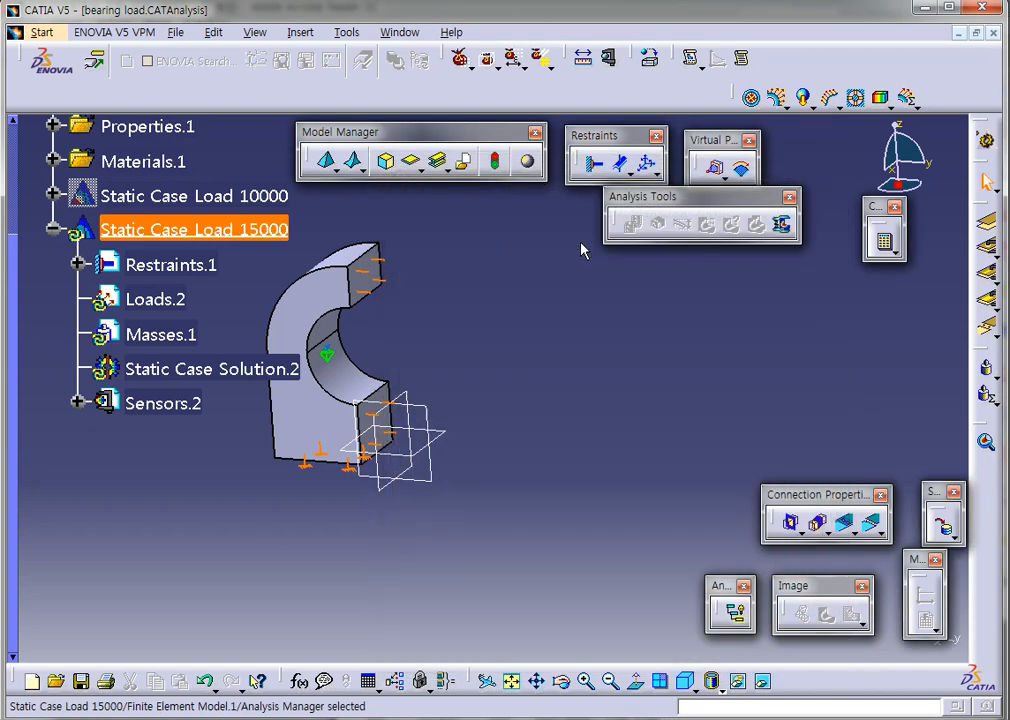
pyautogui.click(567, 352)
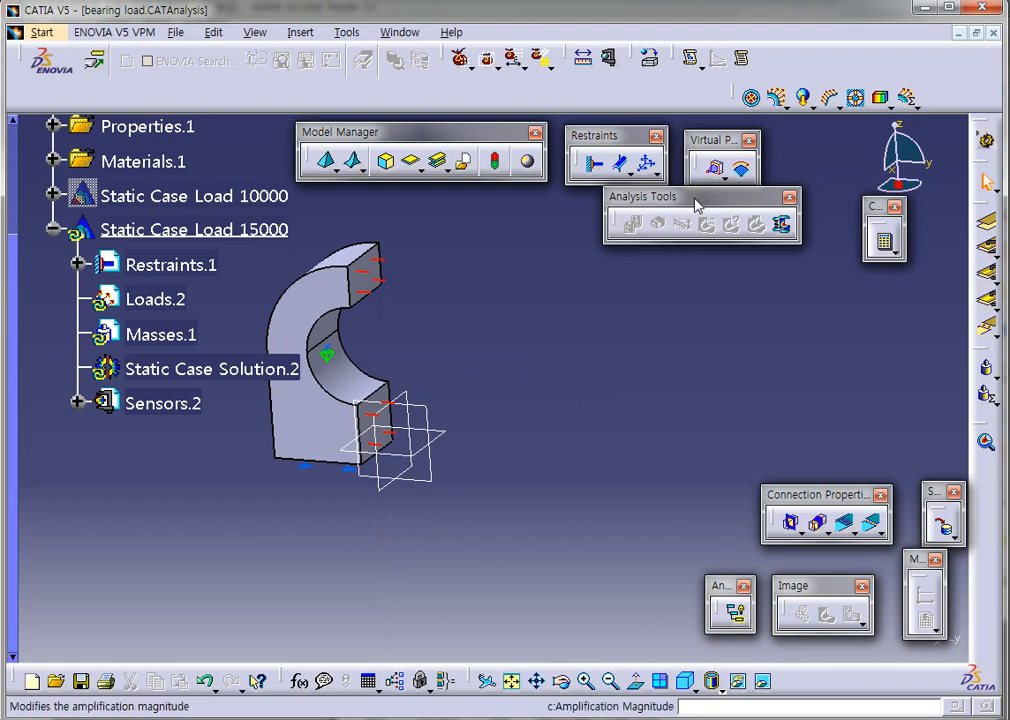
# - Rearrange the floating toolbars and expand the tree to compare the restraints of the 10000 and 15000 load cases
pyautogui.moveTo(690, 196); pyautogui.dragTo(713, 228)
pyautogui.moveTo(800, 501); pyautogui.dragTo(785, 433)
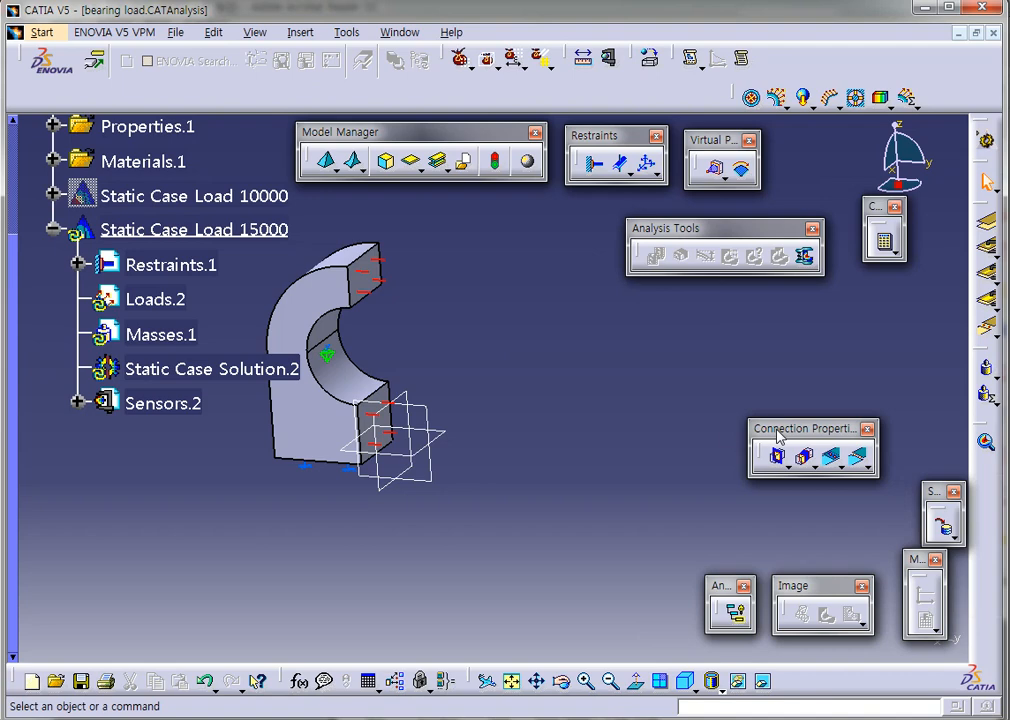
pyautogui.click(79, 265)
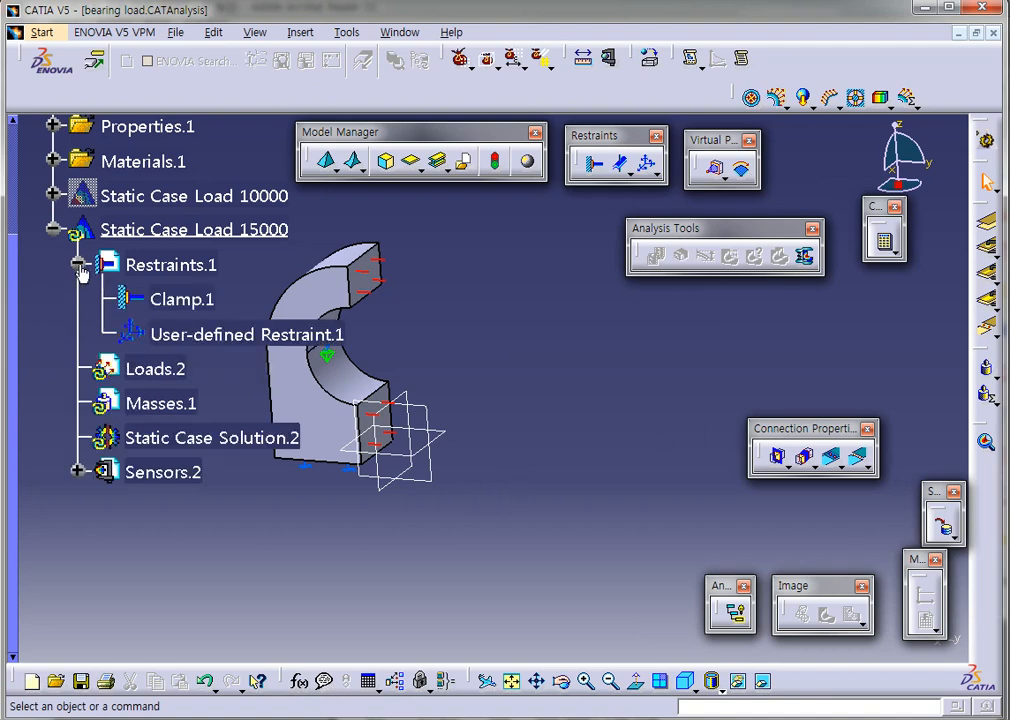
pyautogui.scroll(1, 122, 370)
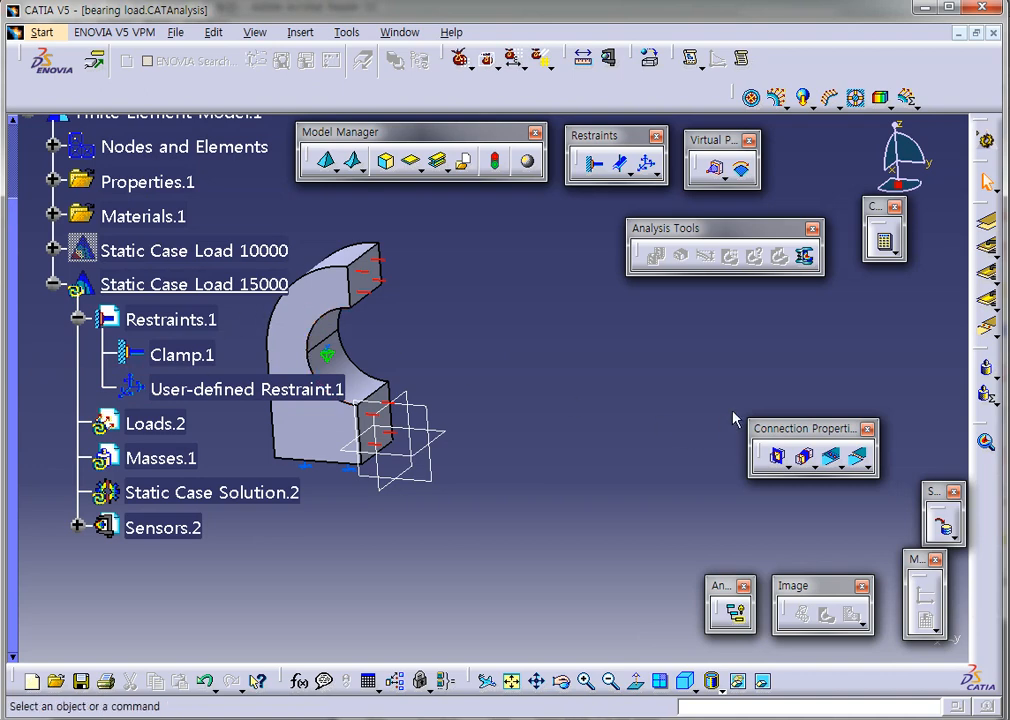
pyautogui.moveTo(848, 592); pyautogui.dragTo(834, 563)
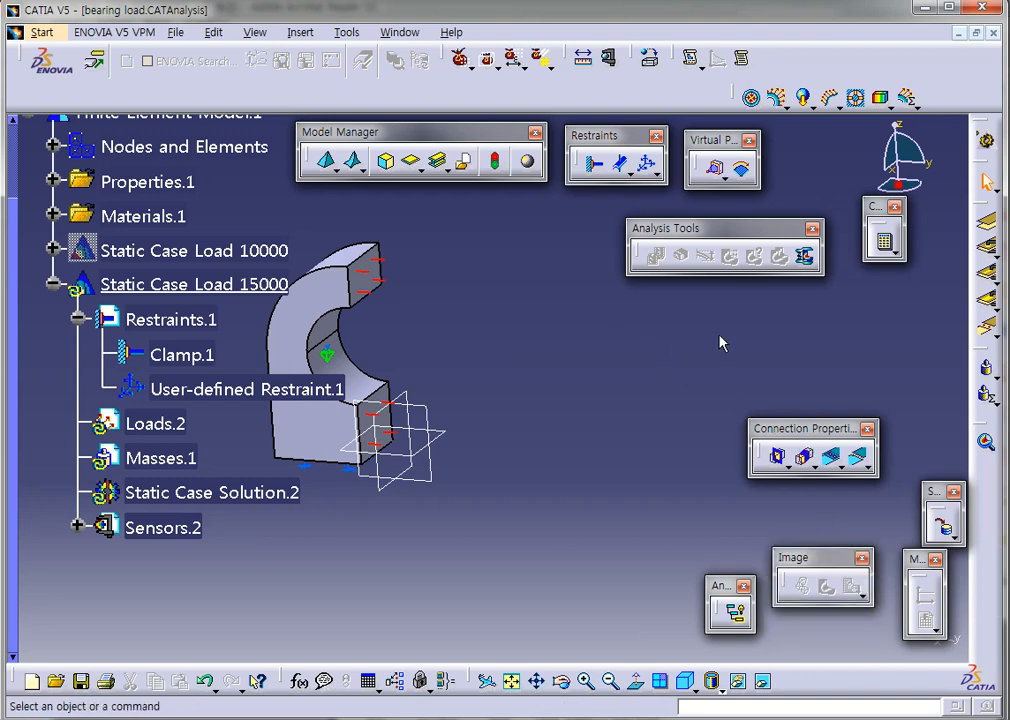
pyautogui.click(53, 250)
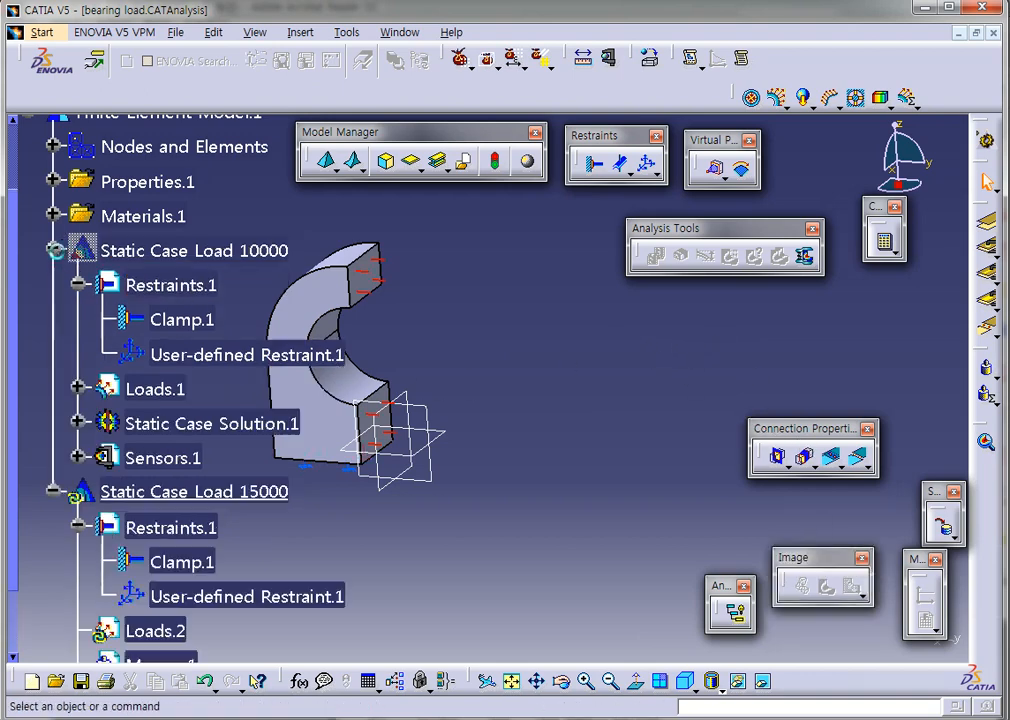
# - Expand Sensors.1 under Static Case Load 10000 and select Loads.2 of Static Case Load 15000
pyautogui.click(77, 458)
pyautogui.scroll(3, 88, 421)
pyautogui.scroll(-7, 88, 414)
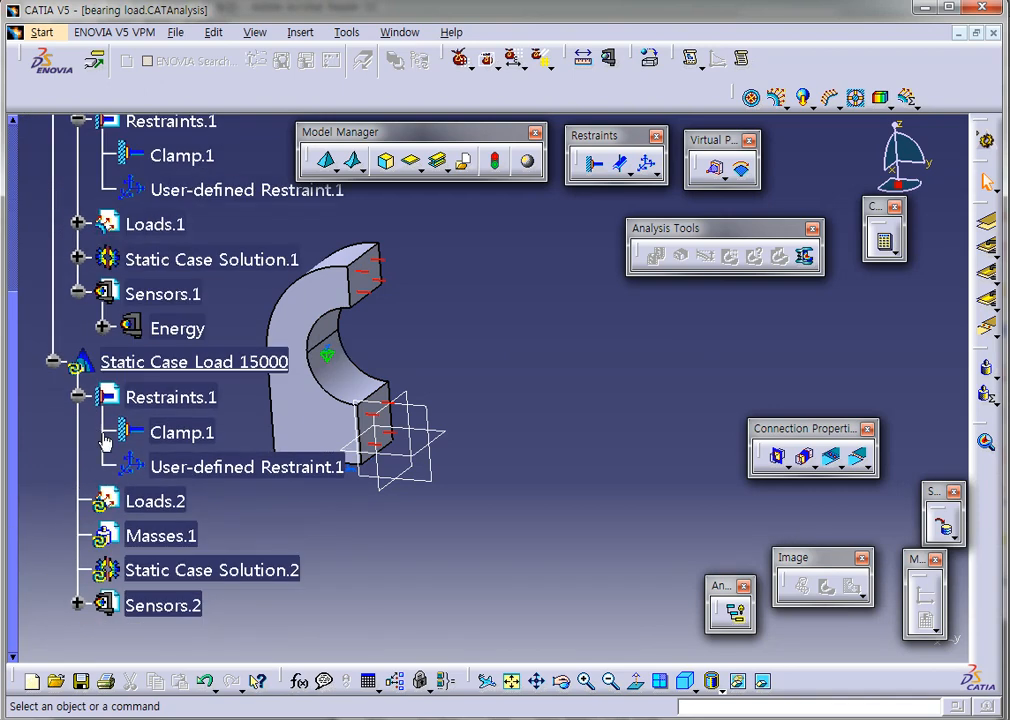
pyautogui.click(170, 500)
pyautogui.click(679, 503)
# - Reposition the Analysis Tools and Image toolbars and float the Loads toolbar beneath Analysis Tools
pyautogui.moveTo(706, 229); pyautogui.dragTo(683, 231)
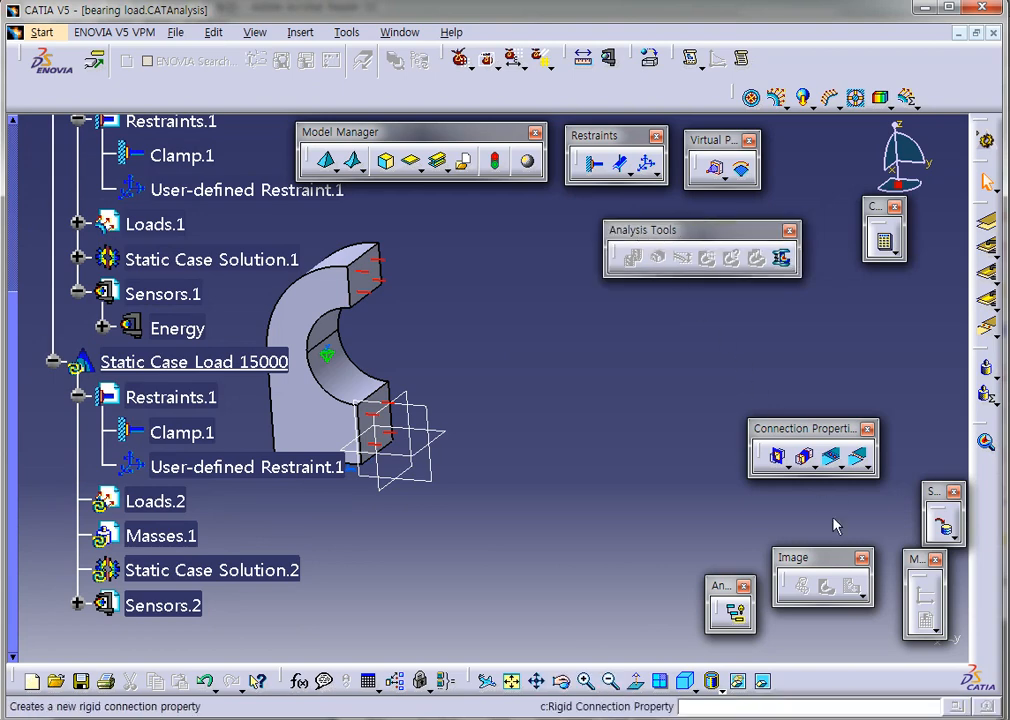
pyautogui.moveTo(824, 563); pyautogui.dragTo(814, 522)
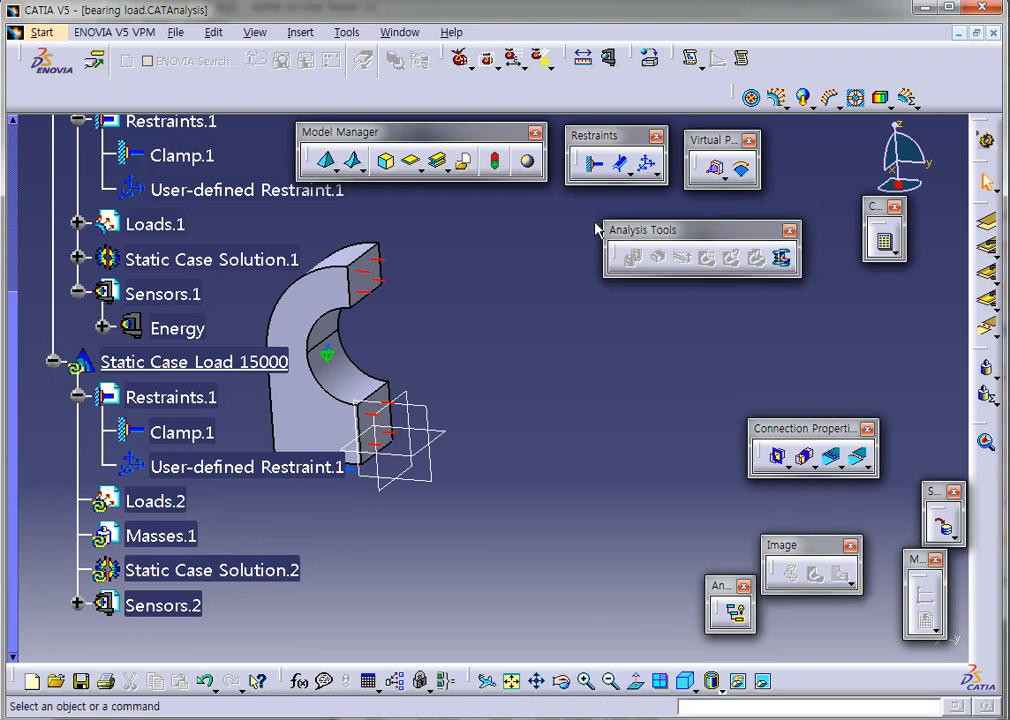
pyautogui.moveTo(741, 97); pyautogui.dragTo(654, 304)
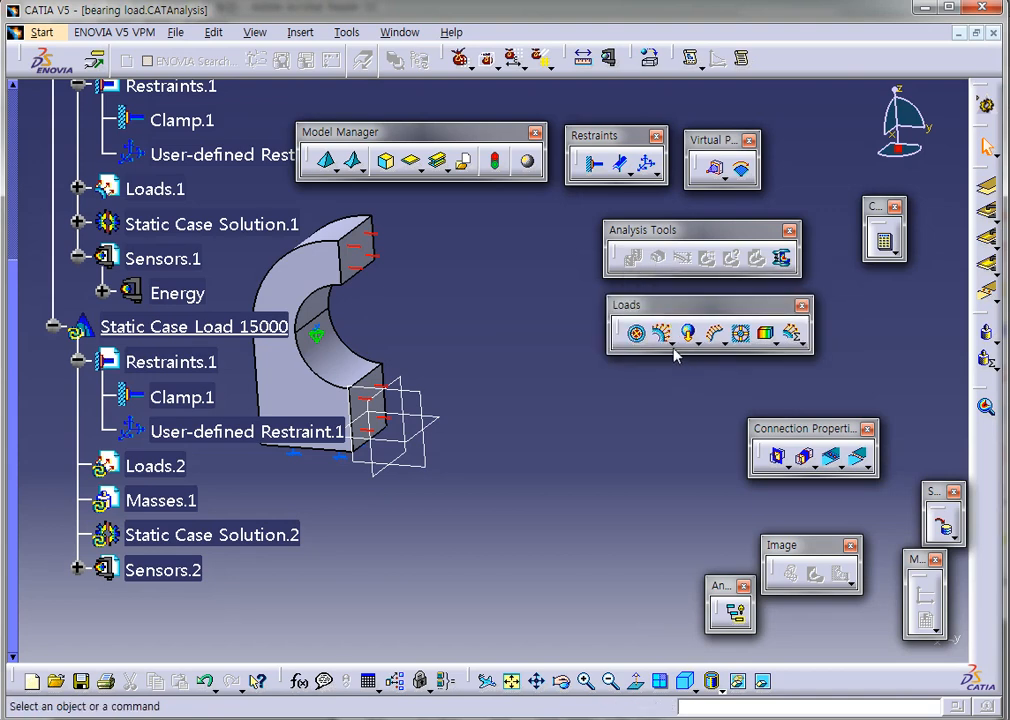
# - Apply a bearing load with a Z force of -15000 N to the cylindrical inner face of the bracket
pyautogui.click(688, 338)
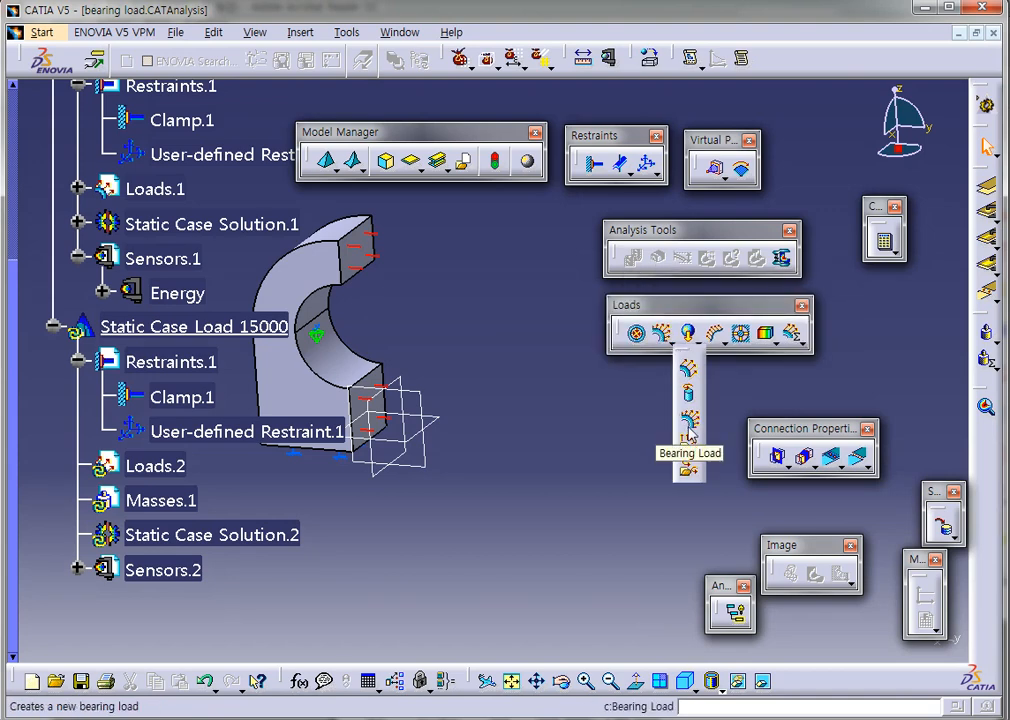
pyautogui.click(688, 429)
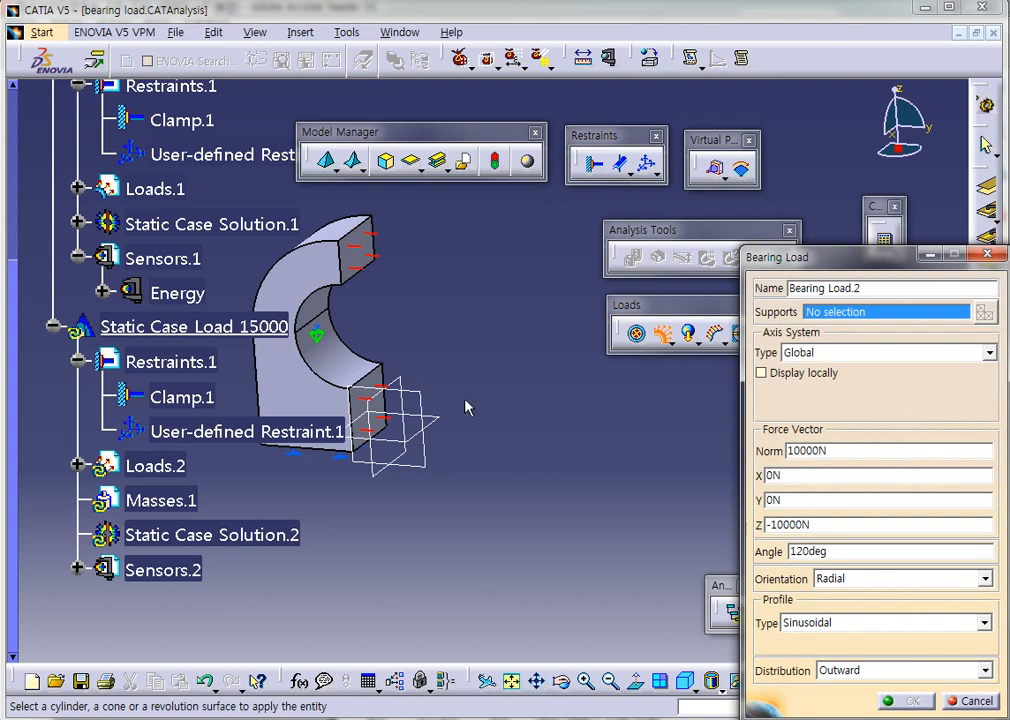
pyautogui.click(318, 348)
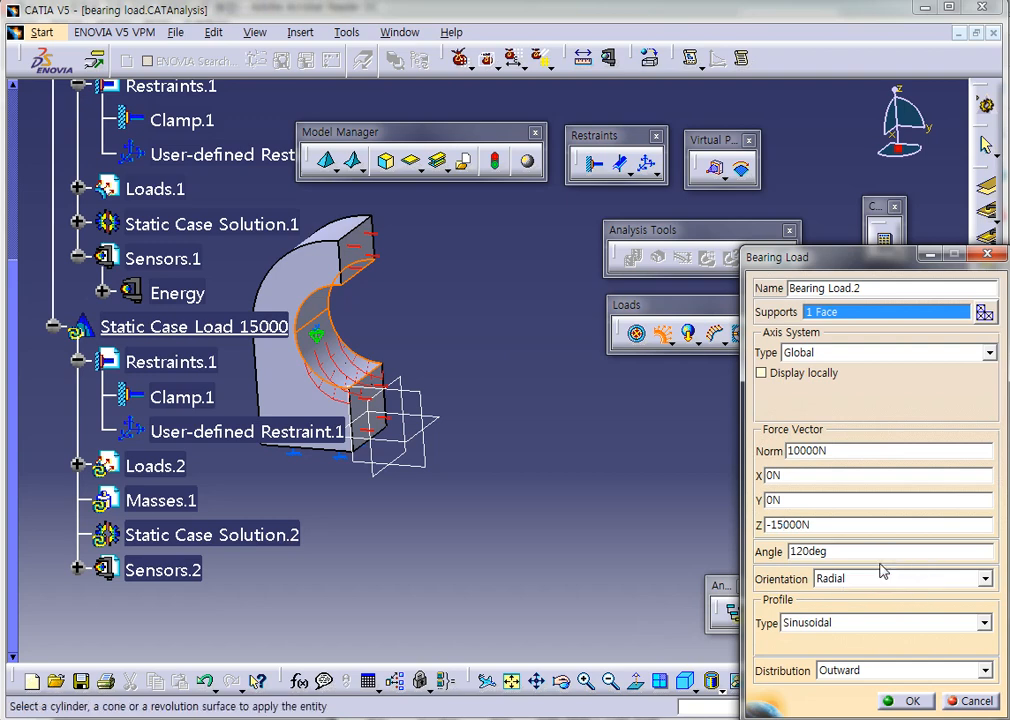
pyautogui.click(903, 703)
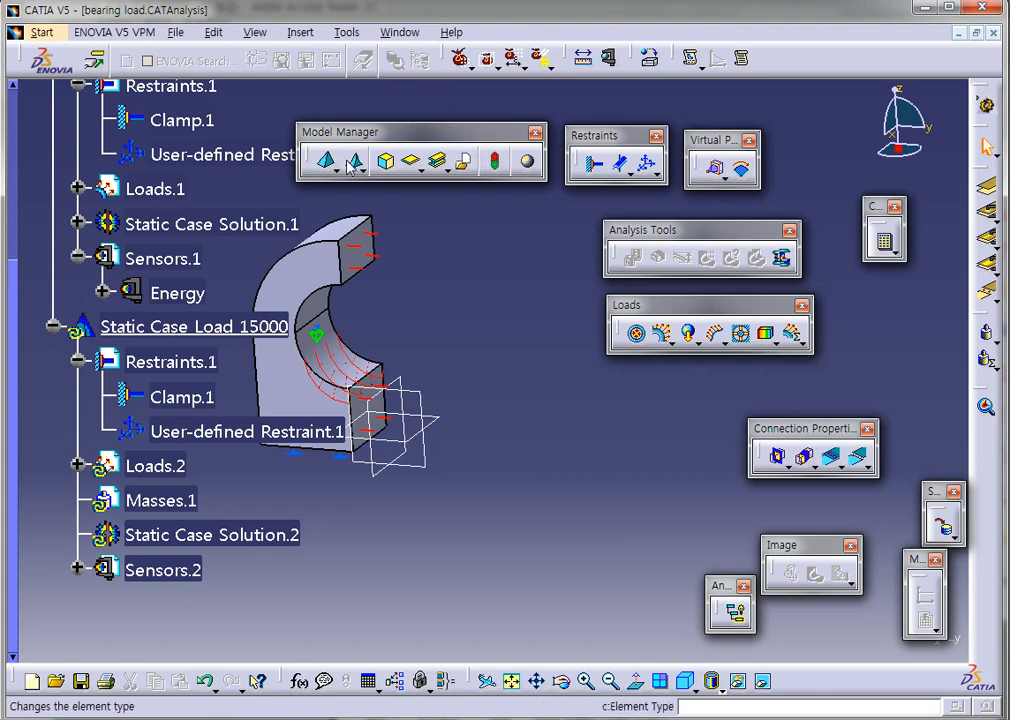
# - Run the Model Checker and examine the status details of the PartBody row
pyautogui.click(493, 164)
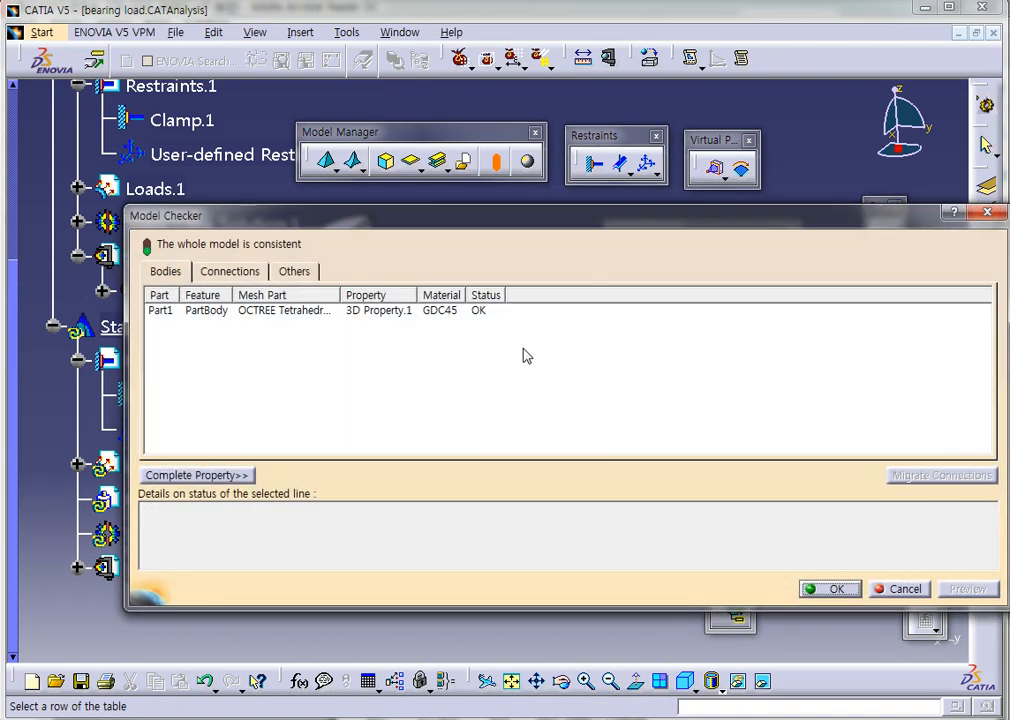
pyautogui.click(480, 311)
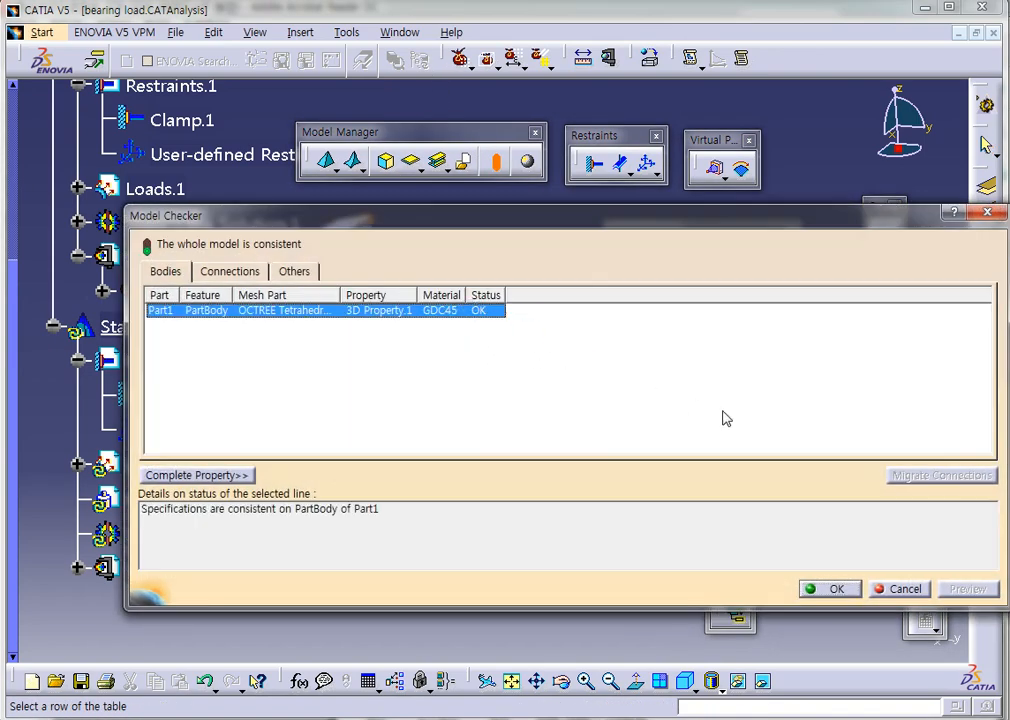
pyautogui.click(830, 589)
# - Compute the analysis with the All option and accept the resource estimate
pyautogui.moveTo(604, 438)
pyautogui.mouseDown(button='middle')
pyautogui.moveTo(505, 462)
pyautogui.moveTo(570, 410)
pyautogui.moveTo(610, 420)
pyautogui.mouseUp(button='middle')
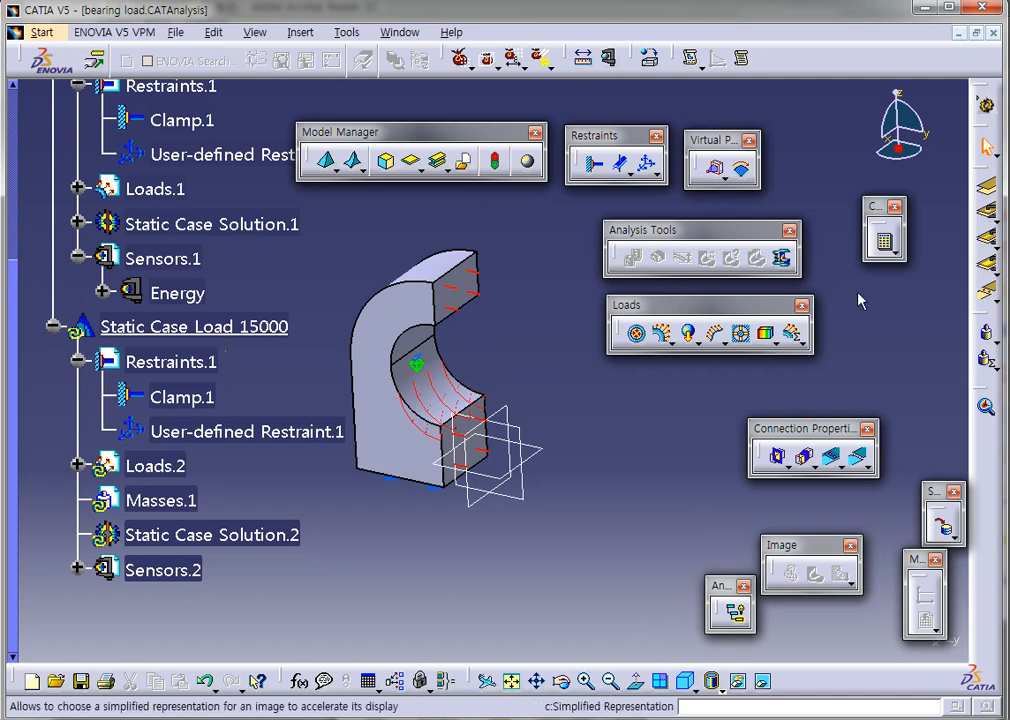
pyautogui.click(884, 242)
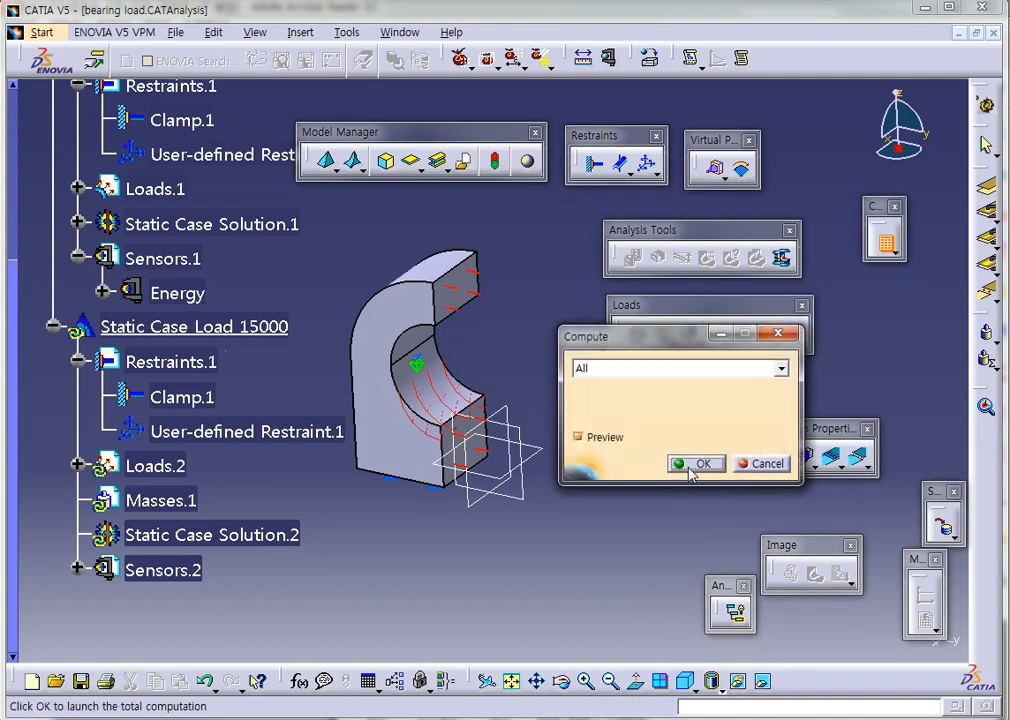
pyautogui.click(699, 463)
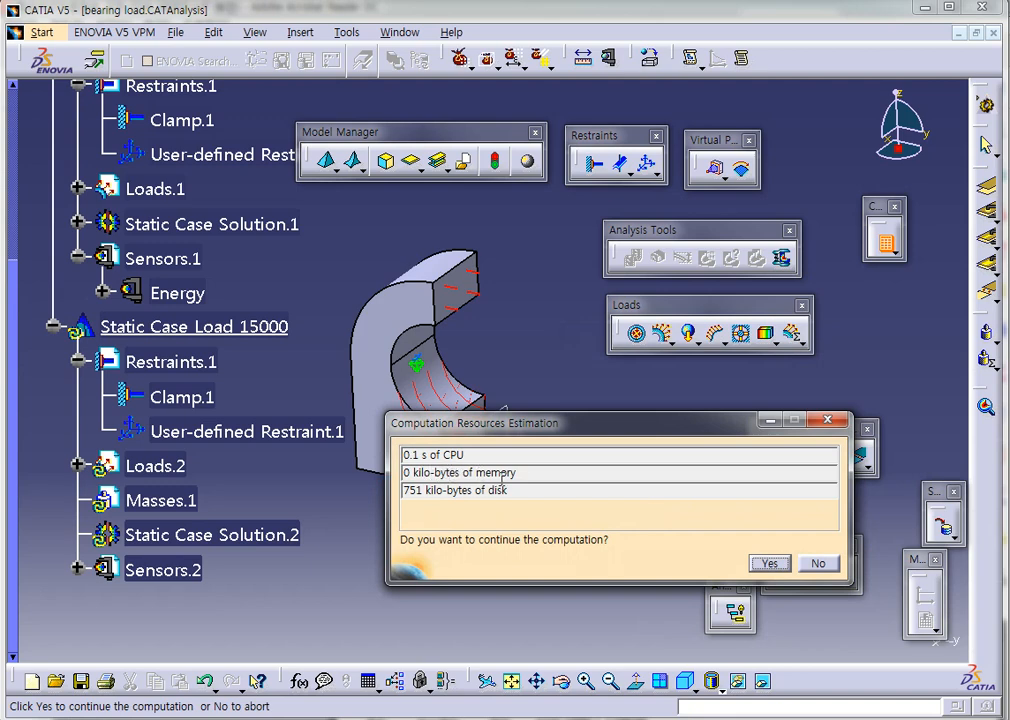
pyautogui.click(765, 564)
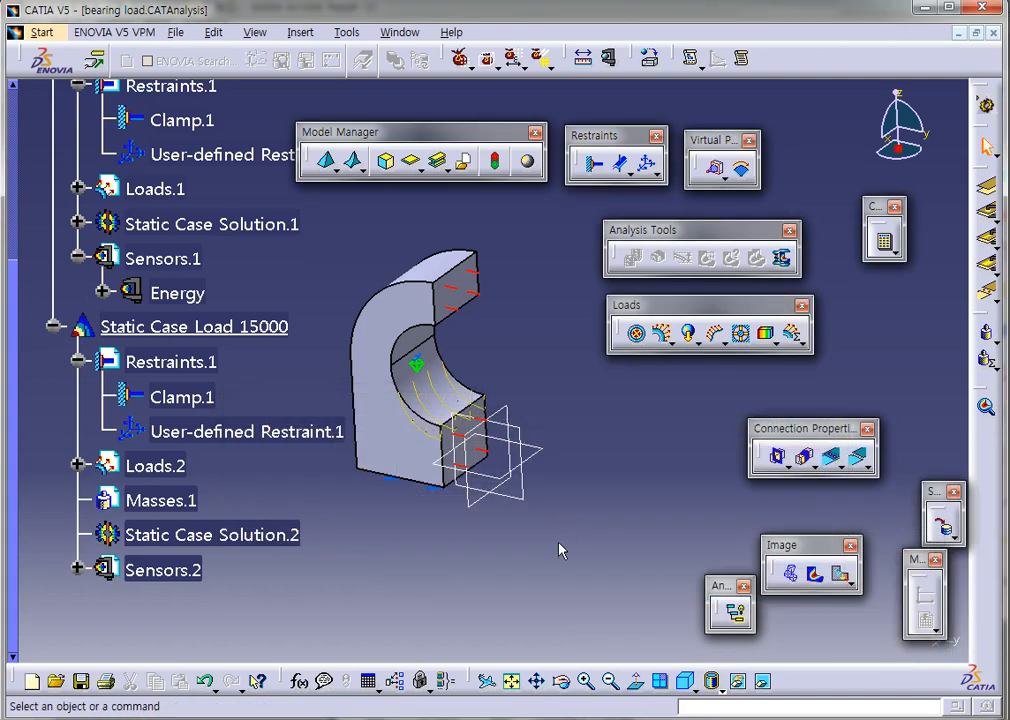
# - Expand Sensors.2 and Loads.2 in Static Case Load 15000 and compare the branches of both static cases
pyautogui.click(77, 569)
pyautogui.scroll(-1, 85, 380)
pyautogui.click(77, 348)
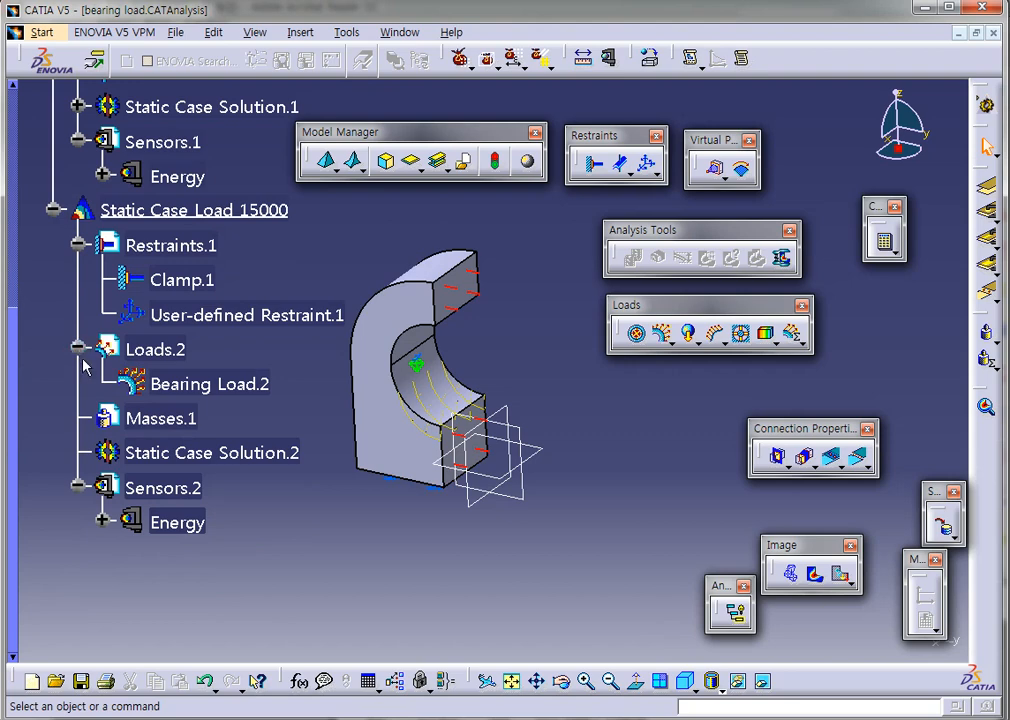
pyautogui.click(195, 384)
pyautogui.click(237, 530)
pyautogui.scroll(2, 333, 580)
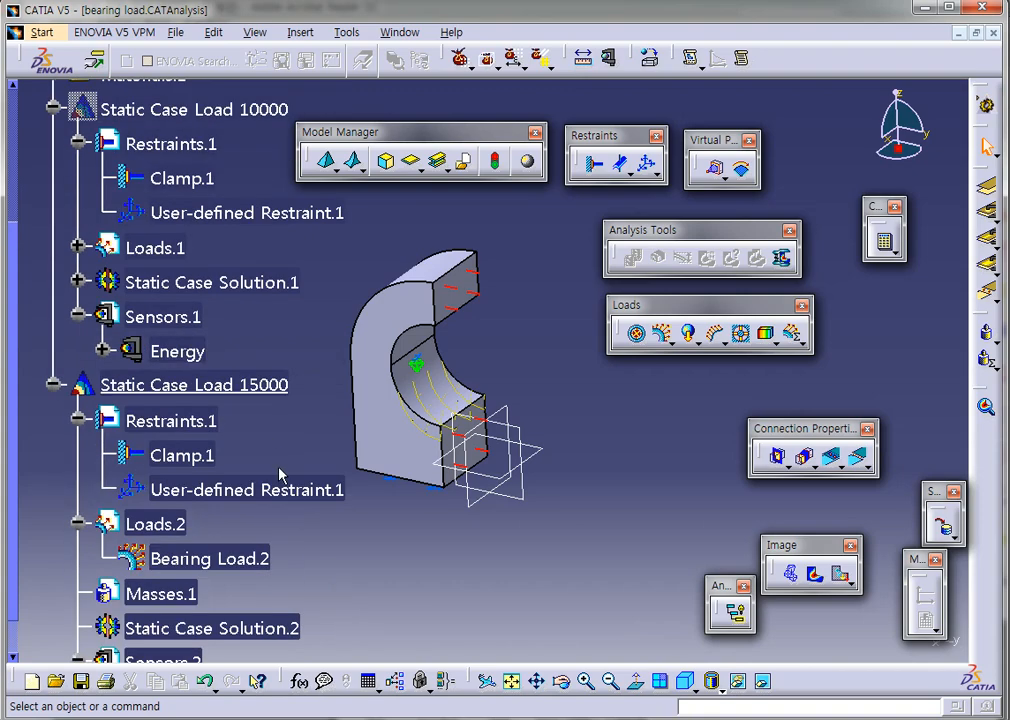
pyautogui.scroll(1, 200, 260)
pyautogui.scroll(-2, 293, 343)
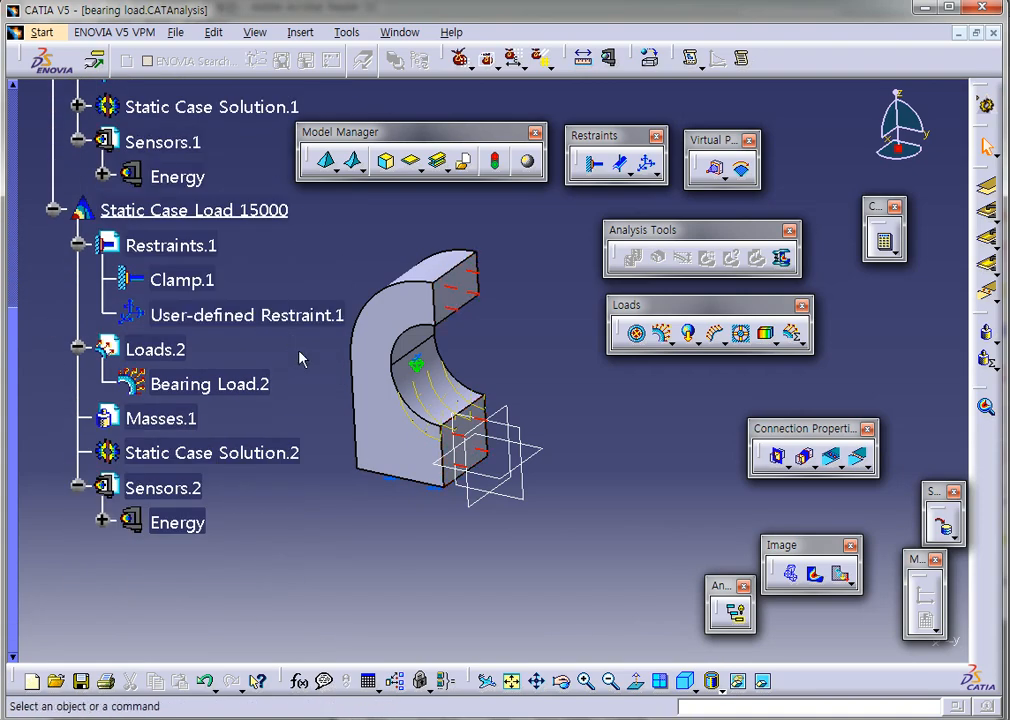
# - Display the Von Mises stress image for Static Case Load 15000 and move the Compute toolbar off the colour legend
pyautogui.click(791, 570)
pyautogui.moveTo(604, 492); pyautogui.dragTo(716, 424, button='middle')
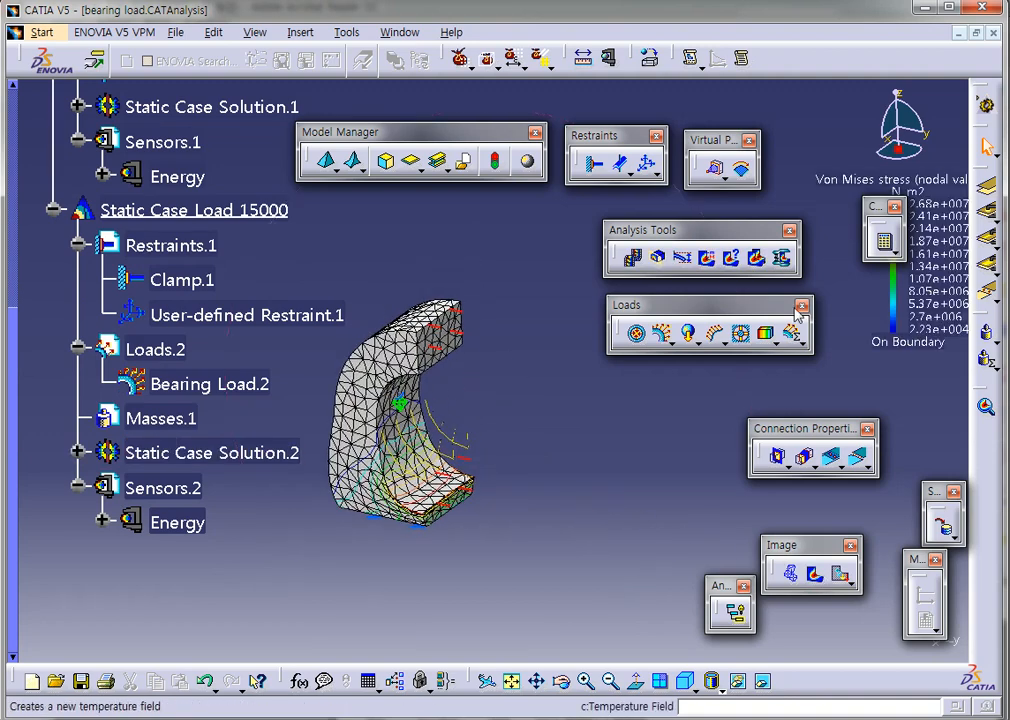
pyautogui.moveTo(867, 208); pyautogui.dragTo(784, 116)
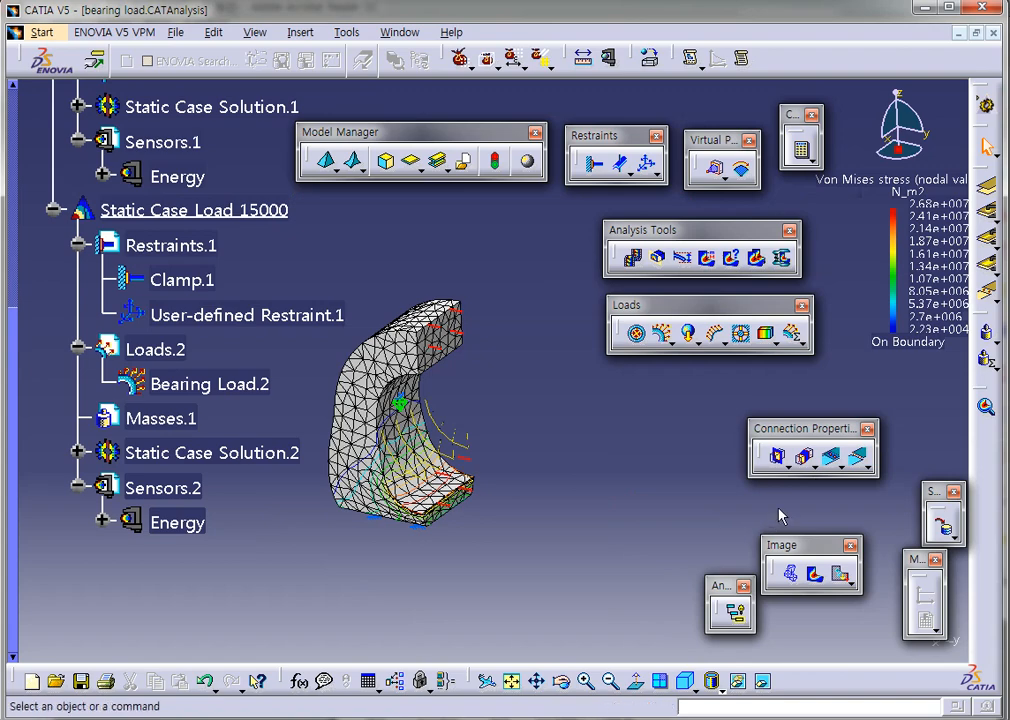
# - Detect the global minimum and maximum of the Von Mises stress image and show their labels
pyautogui.click(706, 258)
pyautogui.click(908, 567)
pyautogui.moveTo(561, 478); pyautogui.dragTo(464, 483, button='middle')
pyautogui.moveTo(572, 449); pyautogui.dragTo(471, 451, button='middle')
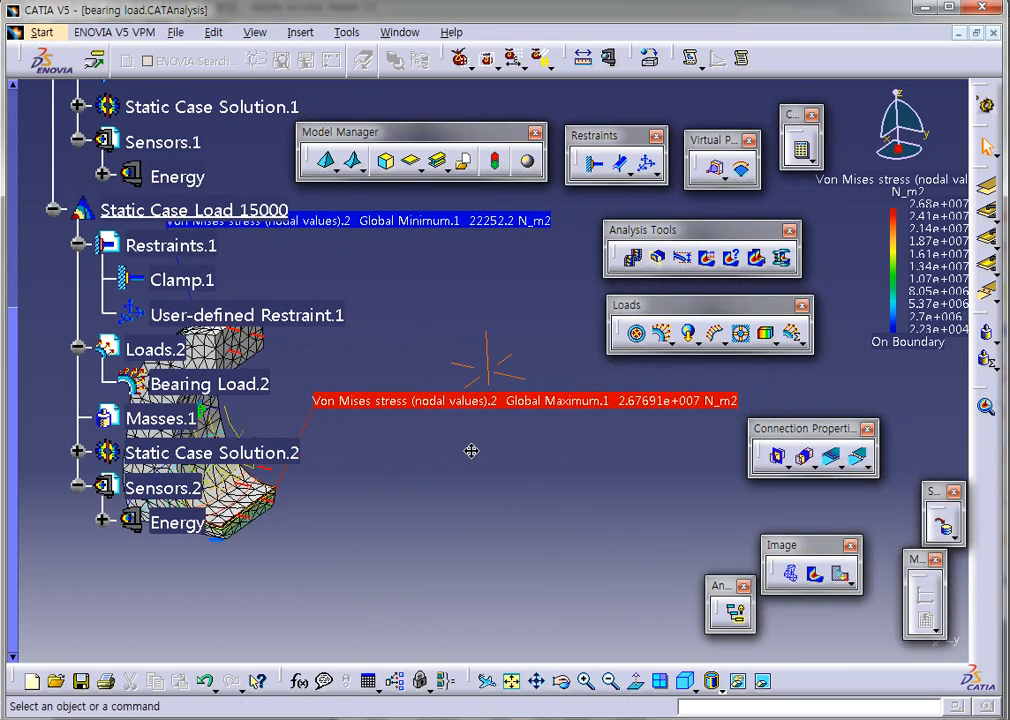
# - Copy the numeric value from the global maximum stress label and switch to the Excel worksheet
pyautogui.doubleClick(648, 401)
pyautogui.moveTo(687, 462); pyautogui.dragTo(742, 462)
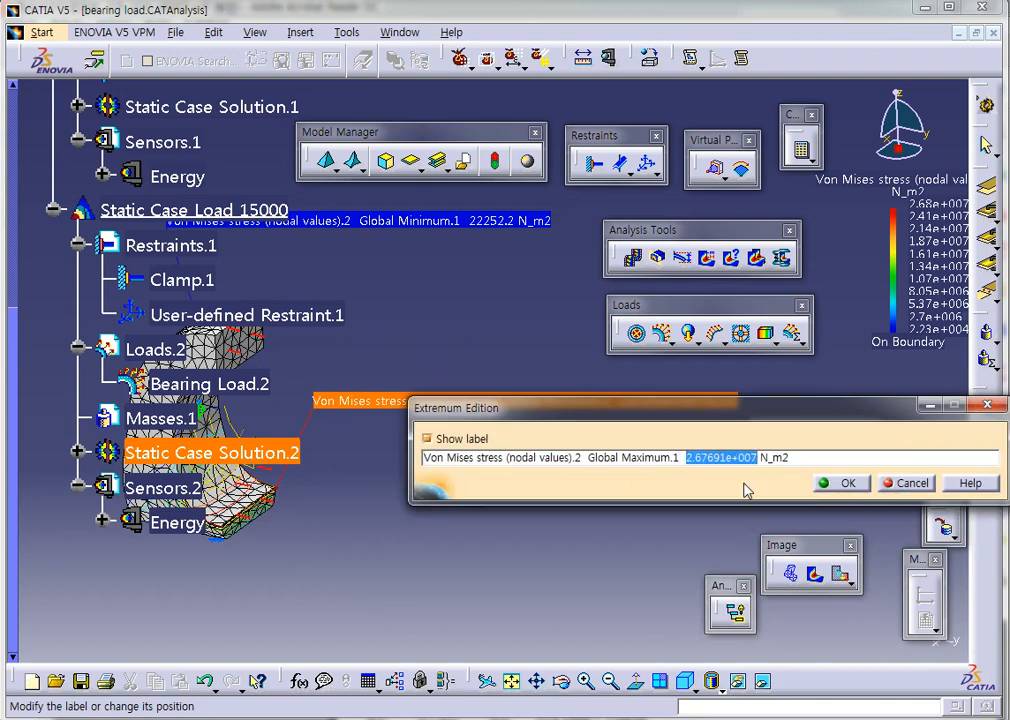
pyautogui.hotkey('alt', 'Tab')
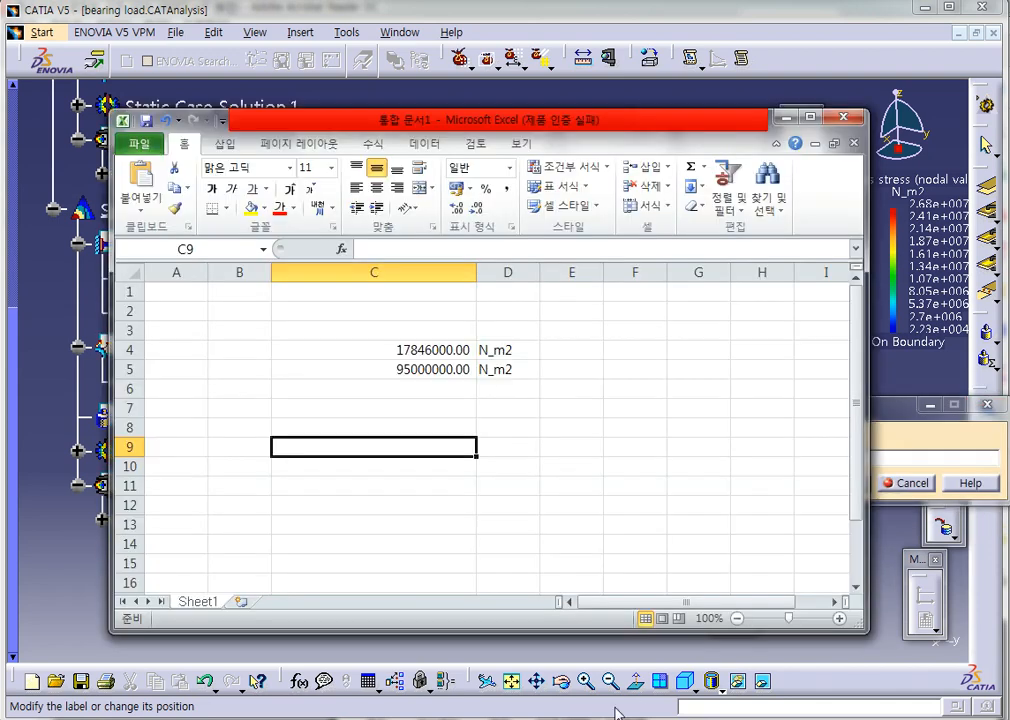
pyautogui.click(452, 390)
pyautogui.click(558, 348)
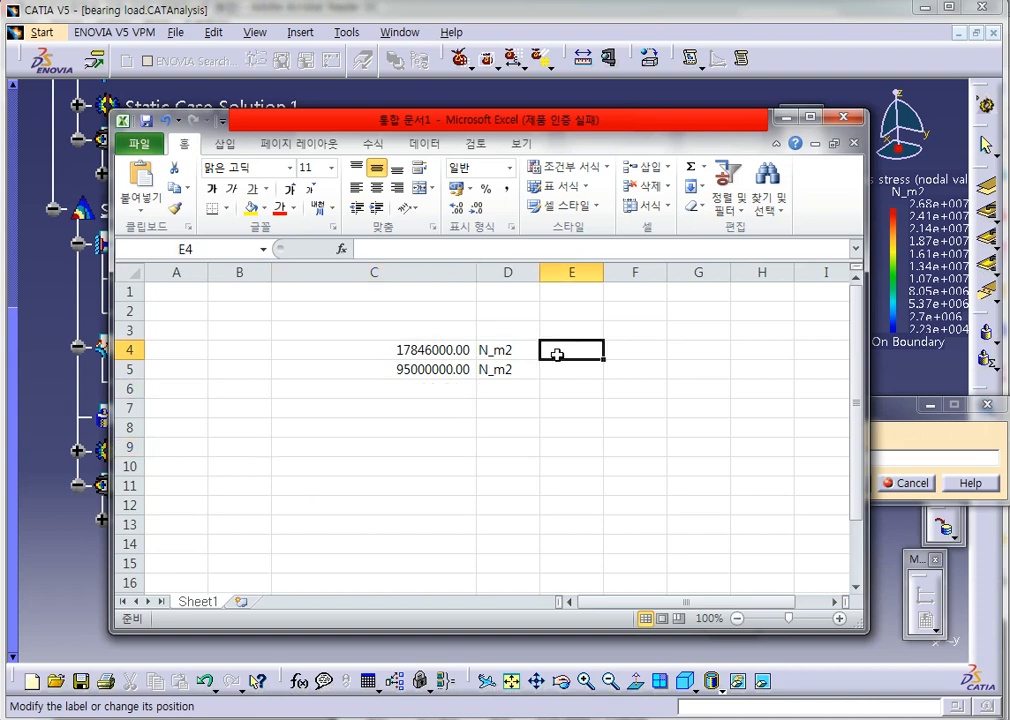
pyautogui.write('267691000')
pyautogui.click(595, 460)
pyautogui.hotkey('ctrl', 'z')
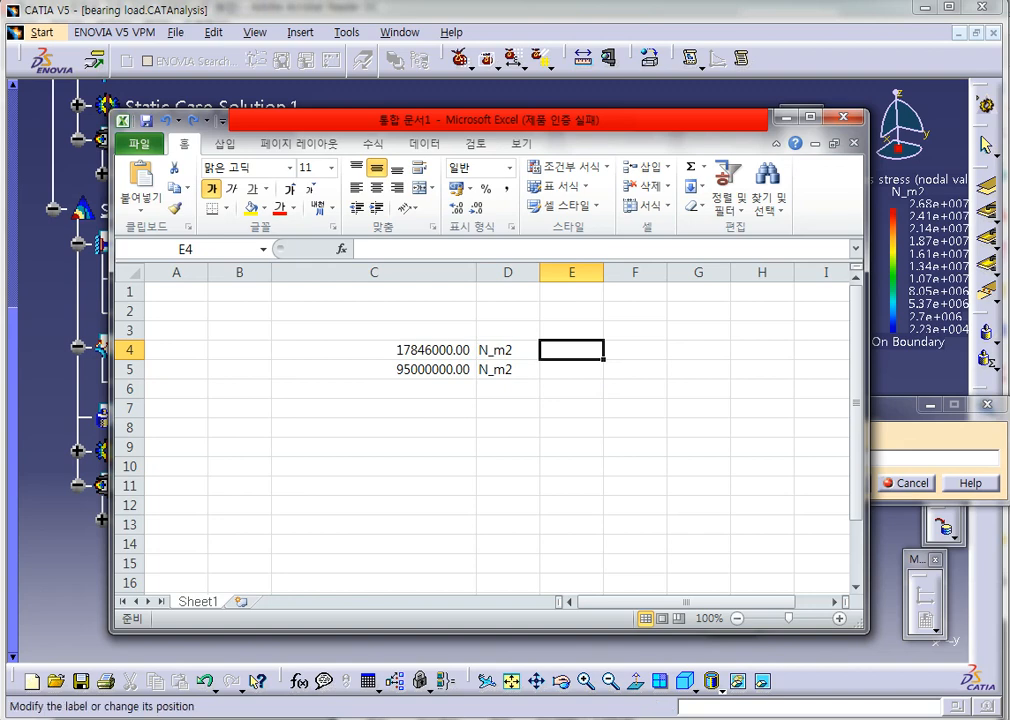
# - Return to the CATIA maximum stress label, then enter its value 2.67691e+007 in cell E4 of the Excel worksheet
pyautogui.hotkey('alt', 'Tab')
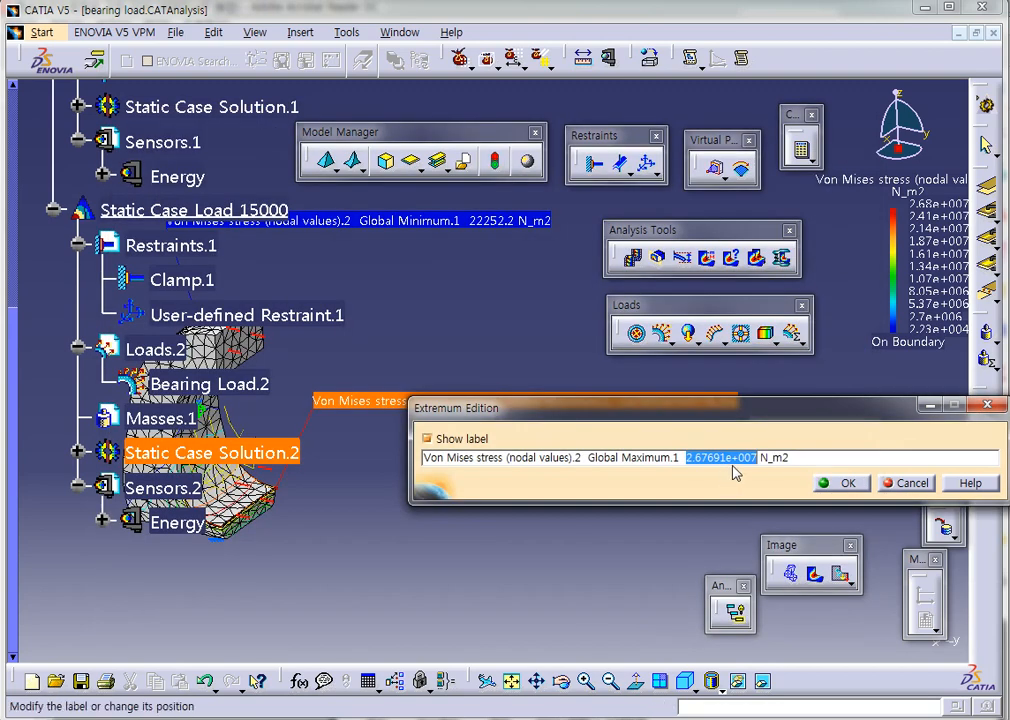
pyautogui.hotkey('alt', 'Tab')
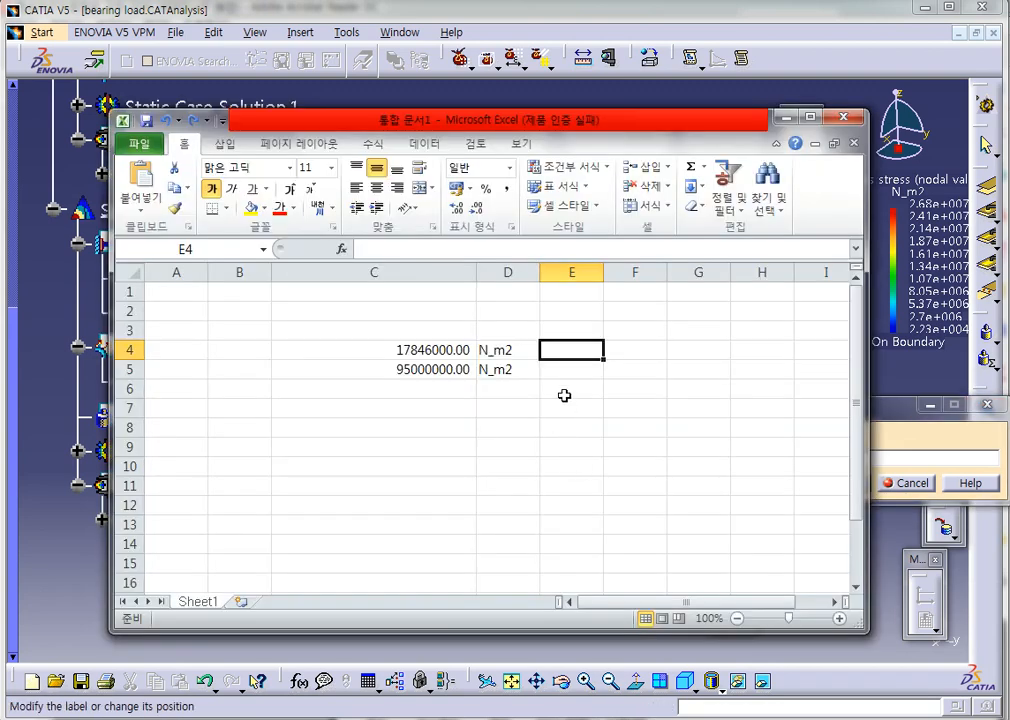
pyautogui.write('2.67691e+007')
pyautogui.click(592, 424)
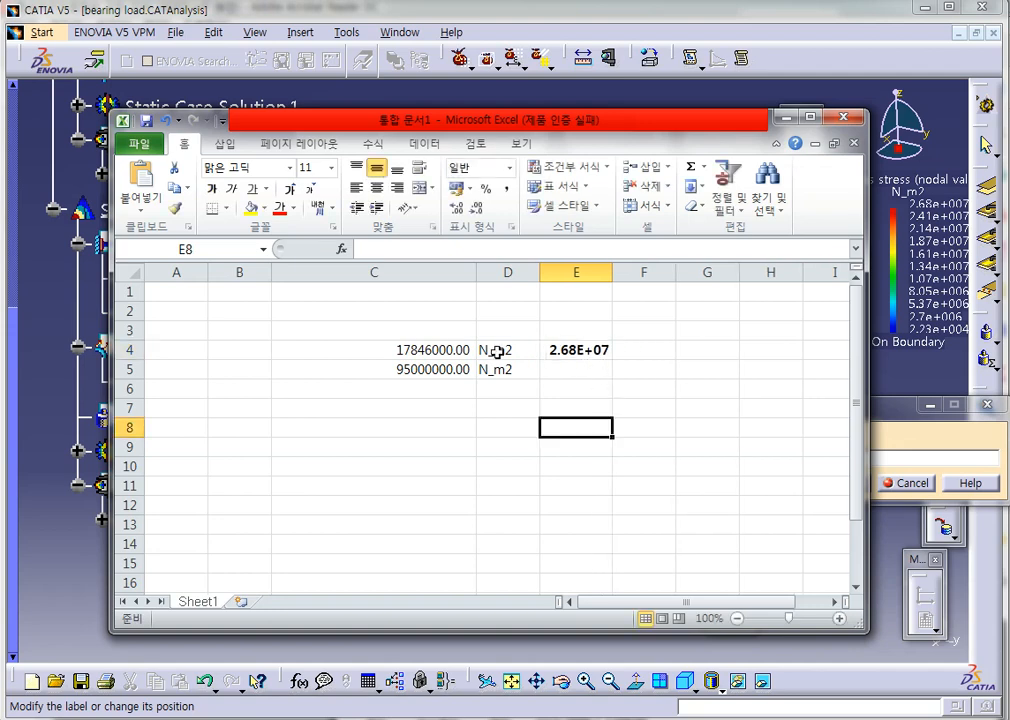
# - Copy the number formatting of cell C4 onto cell E4
pyautogui.click(420, 350)
pyautogui.click(175, 208)
pyautogui.click(575, 350)
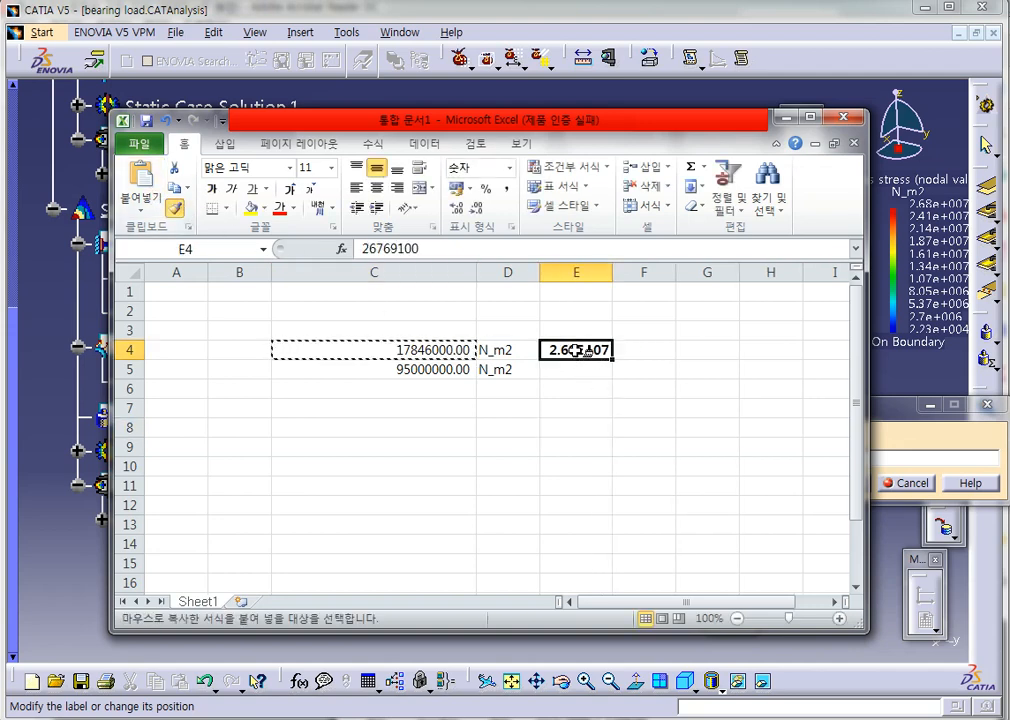
pyautogui.click(580, 426)
# - Leave C4 as it is and widen column E to about twice its width to fit the full number in E4
pyautogui.doubleClick(458, 350)
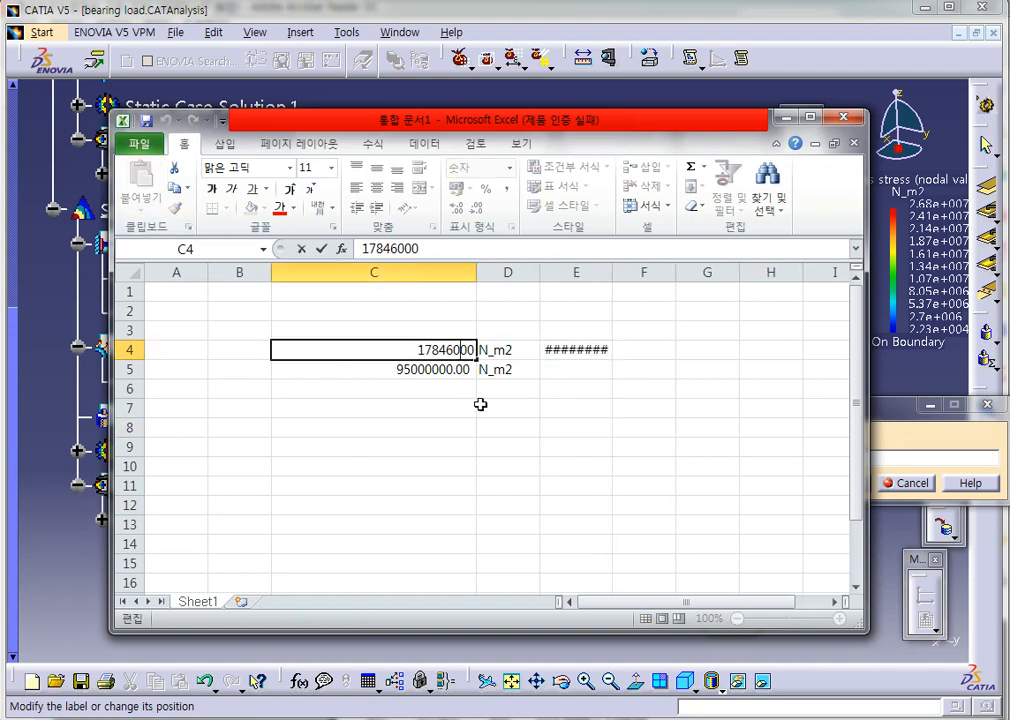
pyautogui.click(582, 387)
pyautogui.click(590, 333)
pyautogui.click(590, 347)
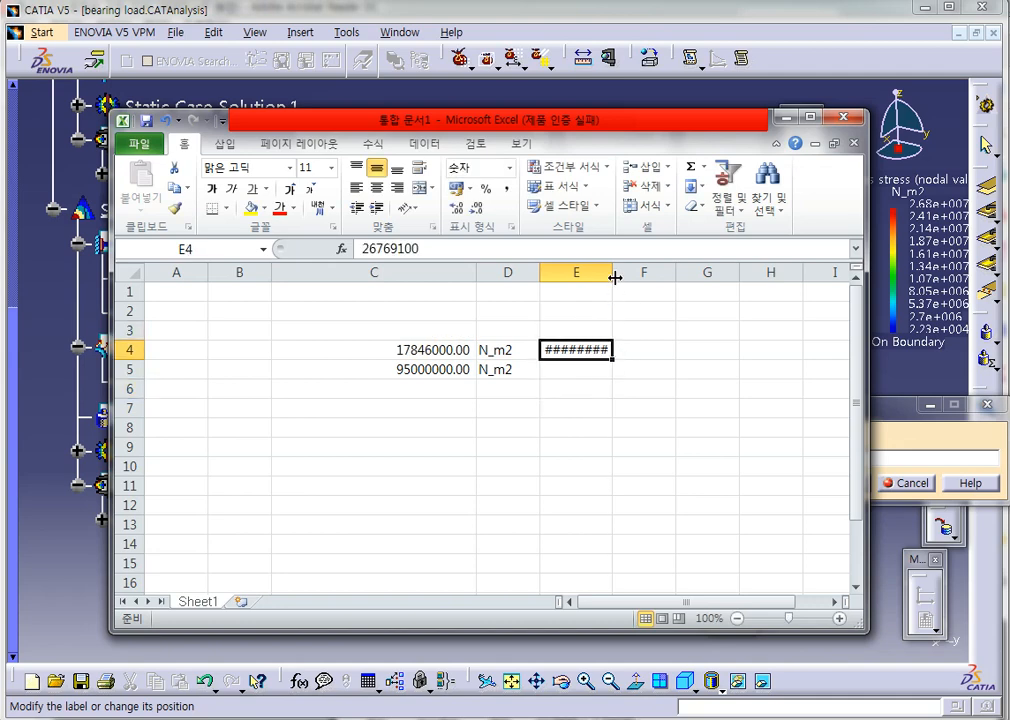
pyautogui.moveTo(612, 274); pyautogui.dragTo(687, 273)
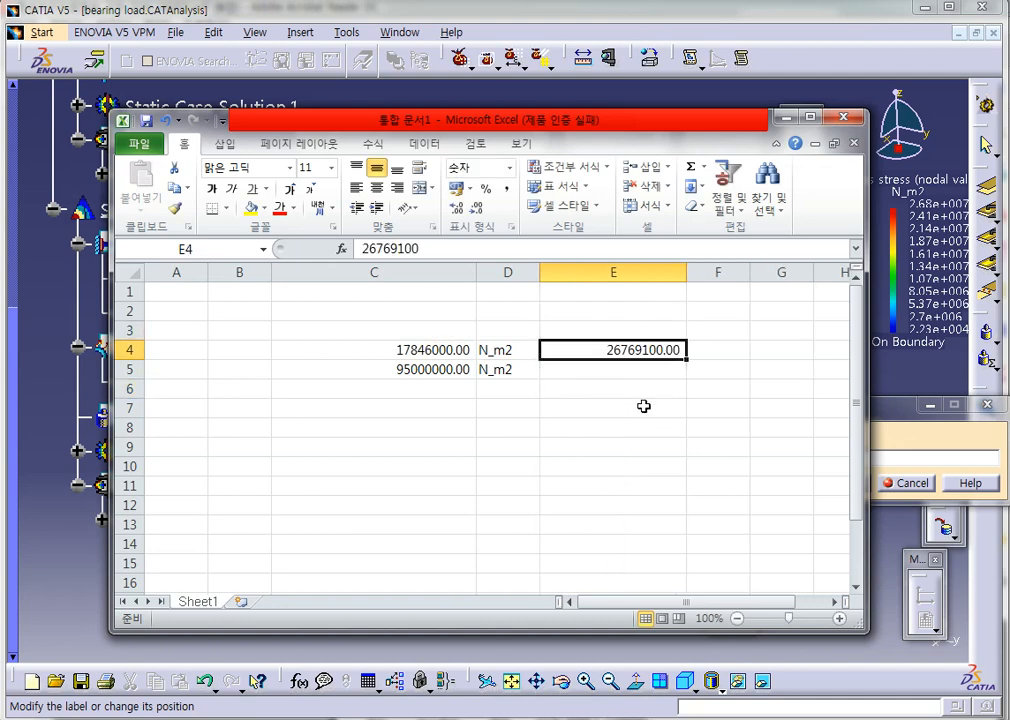
# - Move the stress value from cell E4 to cell C3, directly above the 17846000.00 entry
pyautogui.click(463, 351)
pyautogui.click(605, 351)
pyautogui.moveTo(634, 346); pyautogui.dragTo(435, 329)
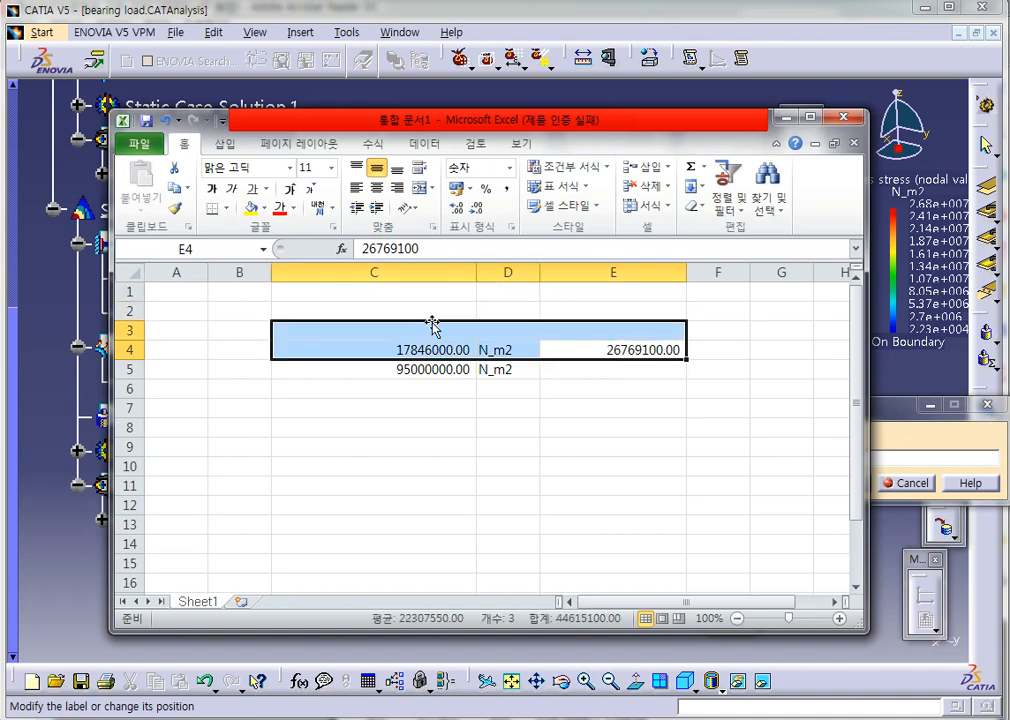
pyautogui.click(702, 369)
pyautogui.click(632, 345)
pyautogui.moveTo(636, 349); pyautogui.dragTo(441, 333)
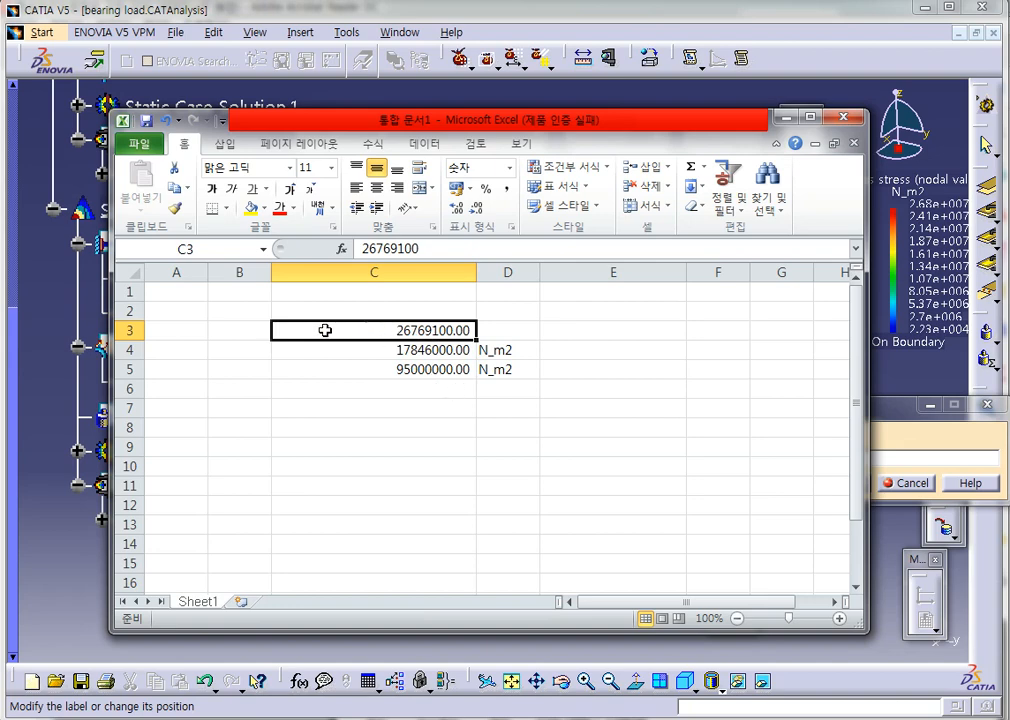
# - Enter the load label 15000 in cell B3 beside the moved stress value
pyautogui.click(240, 331)
pyautogui.write('15000')
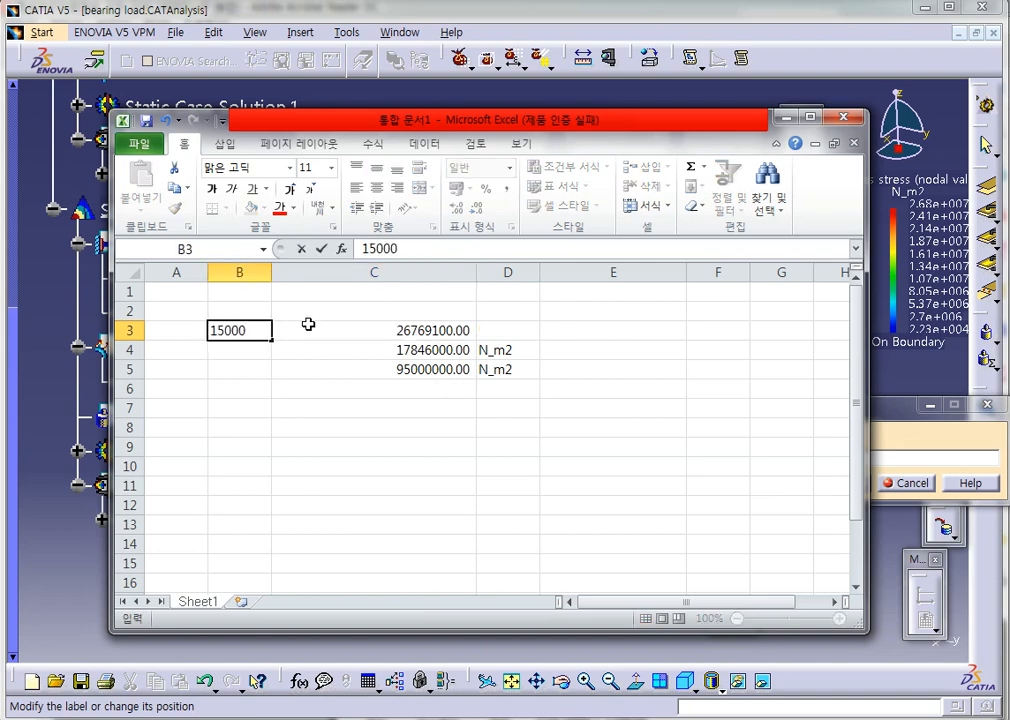
pyautogui.click(233, 347)
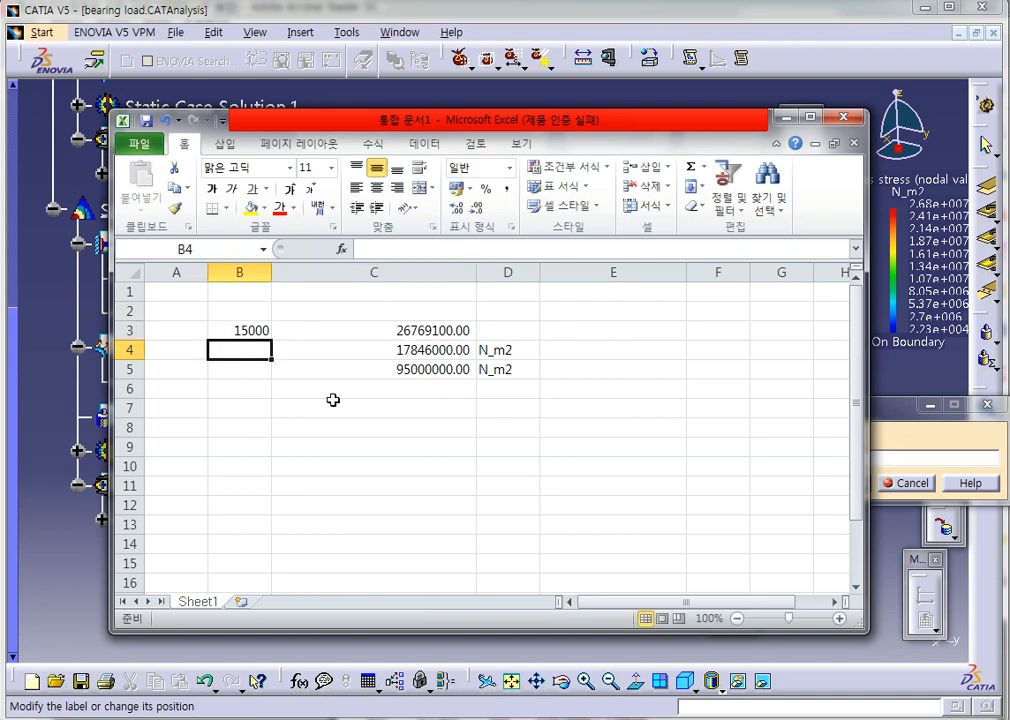
# - Enter the label 10000 in cell B4 and the label Y.s. in cell B5 beside their stress values
pyautogui.write('10000')
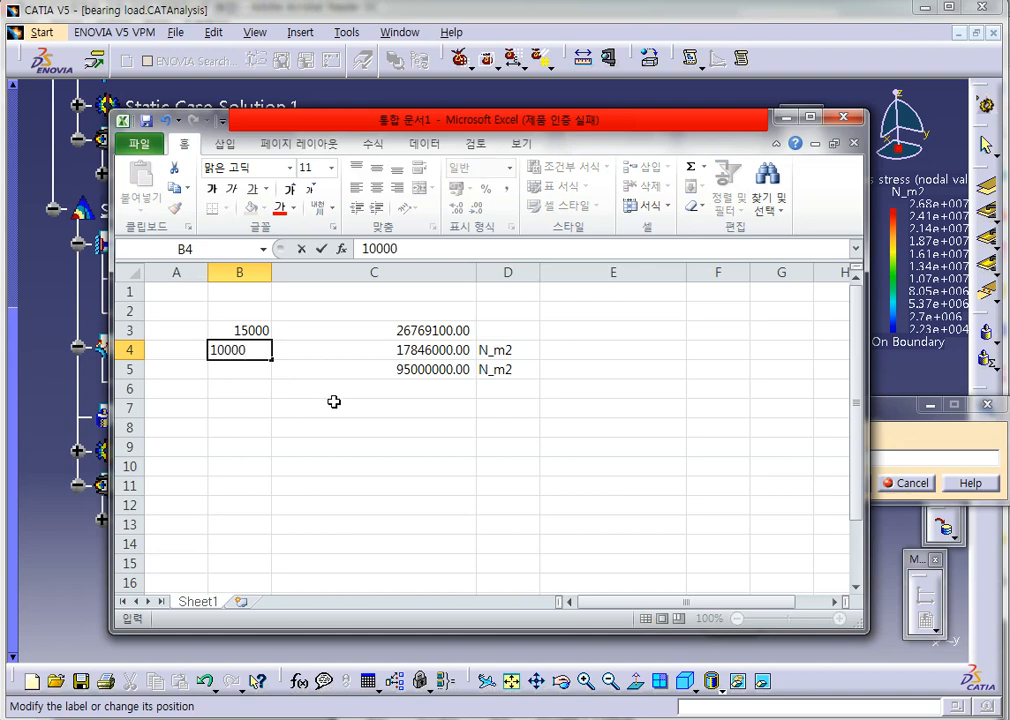
pyautogui.click(334, 401)
pyautogui.click(460, 350)
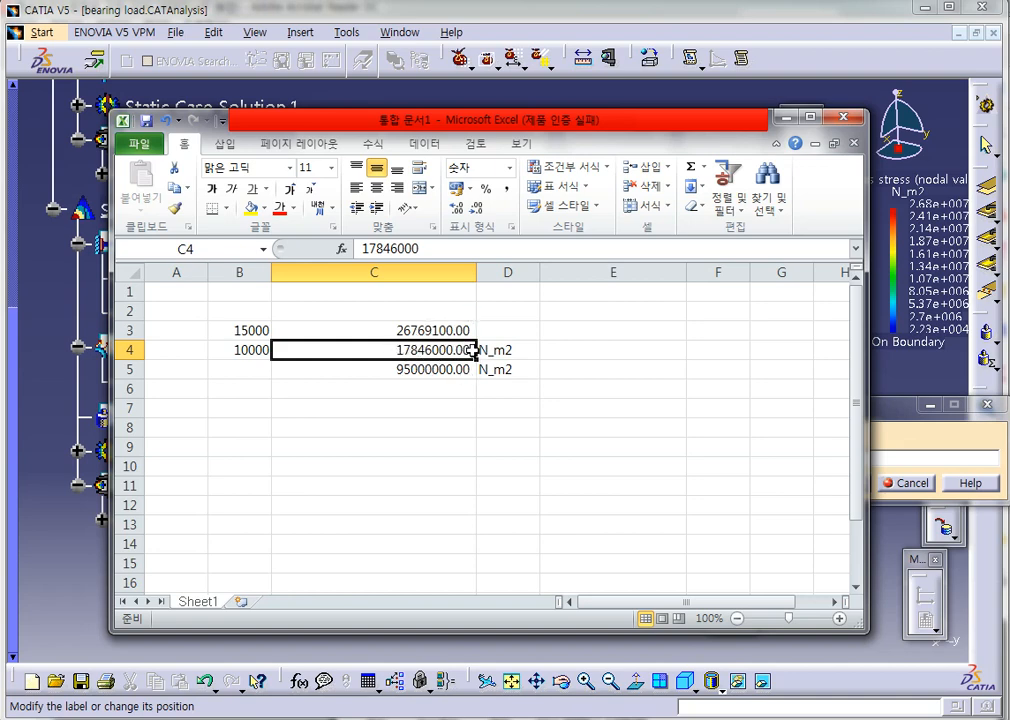
pyautogui.click(422, 364)
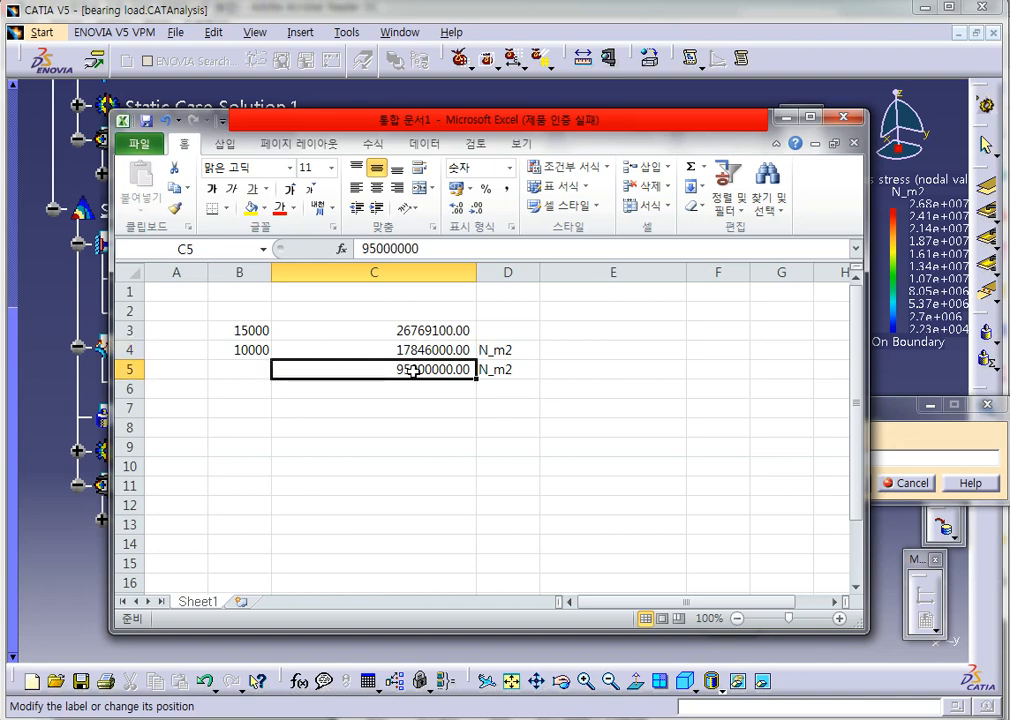
pyautogui.click(270, 371)
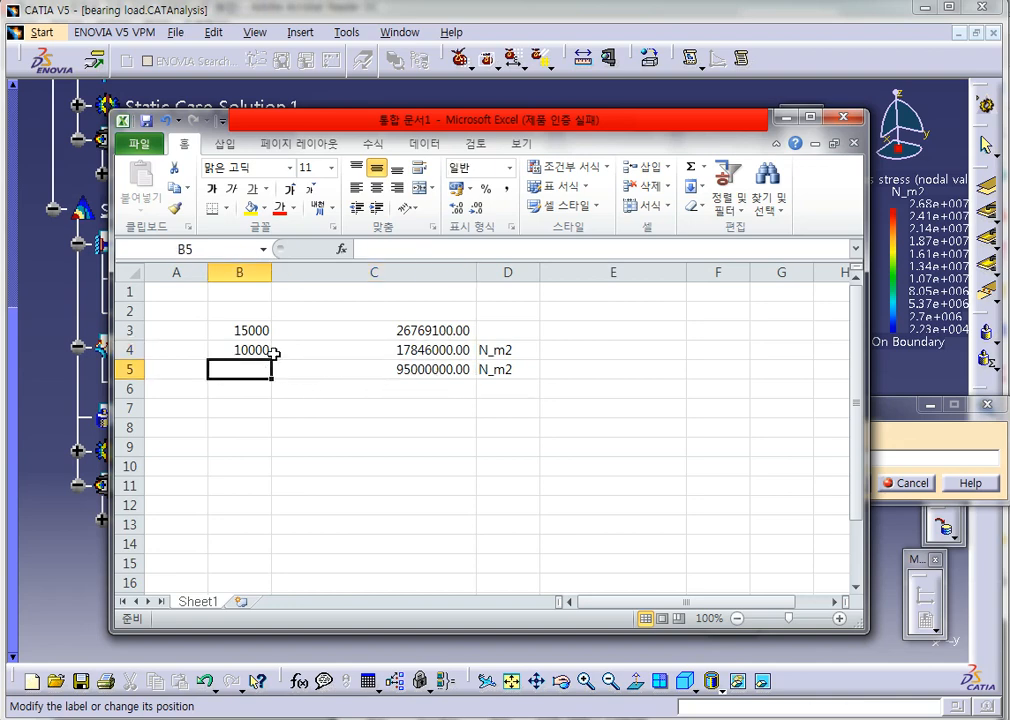
pyautogui.write('Y.s.')
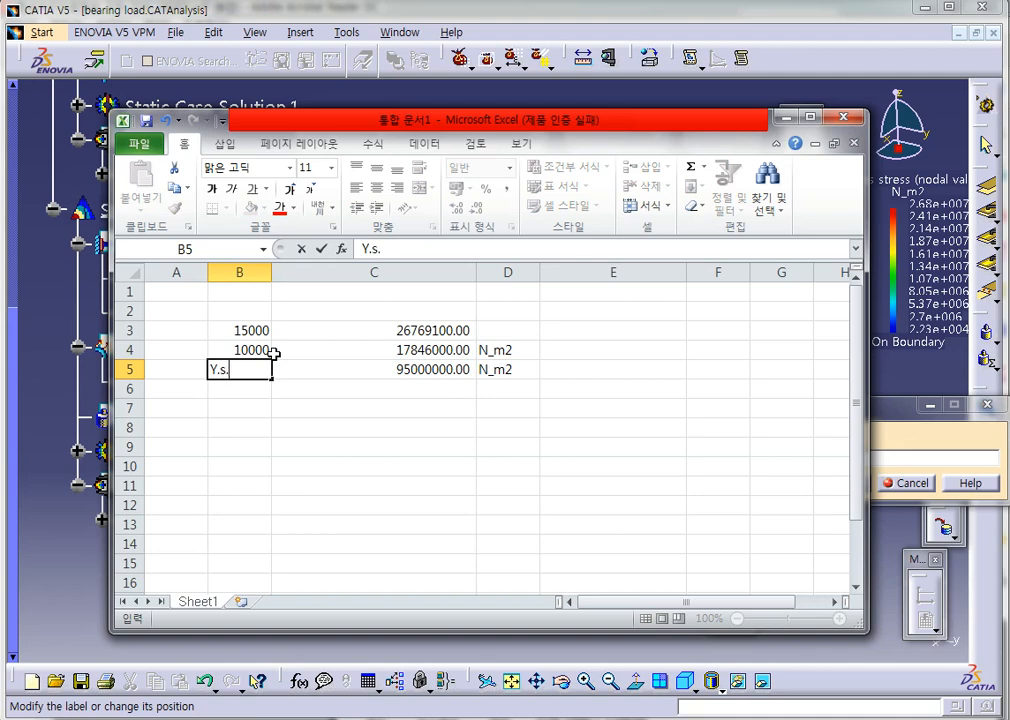
pyautogui.click(582, 446)
# - Copy the unit N_m2 from cell D4 into cell D3 beside the 15000 load's stress value
pyautogui.click(507, 348)
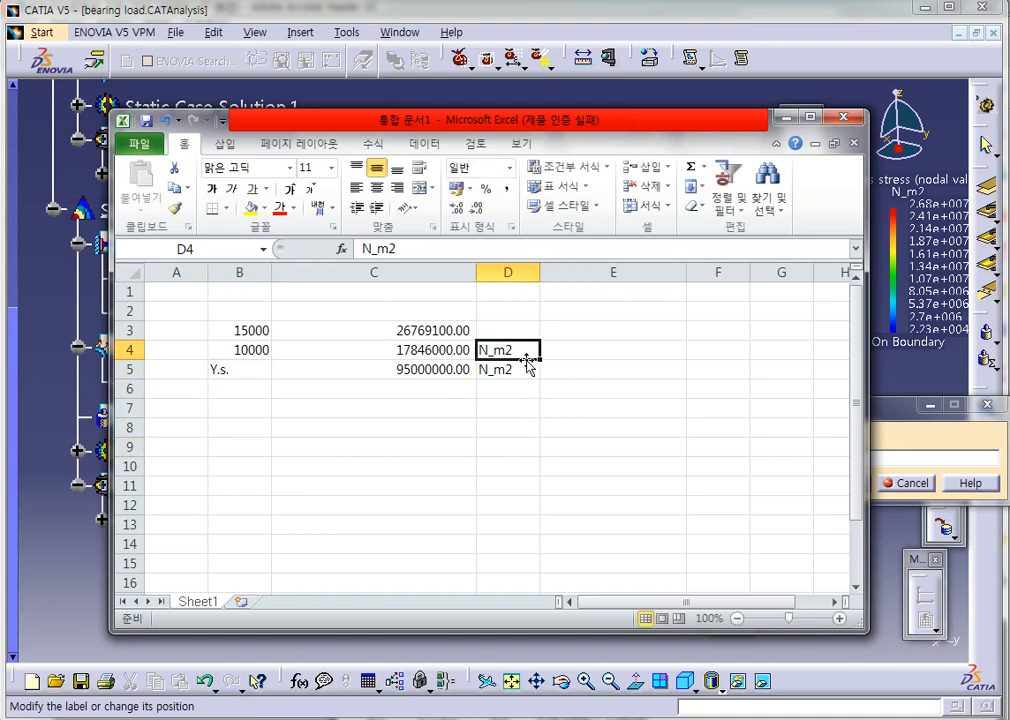
pyautogui.hotkey('ctrl', 'c')
pyautogui.press('Up')
pyautogui.hotkey('ctrl', 'v')
pyautogui.click(548, 503)
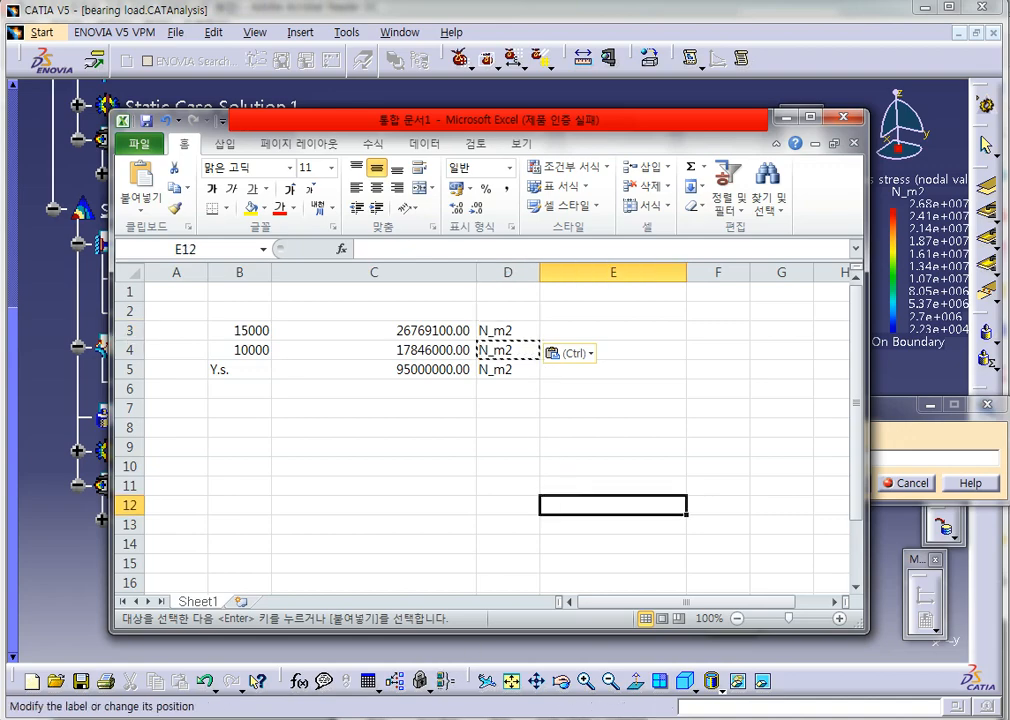
# - Switch back to CATIA V5 and close the open stress label dialog, accepting it
pyautogui.click(421, 657)
pyautogui.click(853, 483)
pyautogui.moveTo(441, 442); pyautogui.dragTo(590, 432, button='middle')
# - Review the specification tree entries of Static Case Load 10000 and Static Case Load 15000 alongside the stressed bracket
pyautogui.click(300, 32)
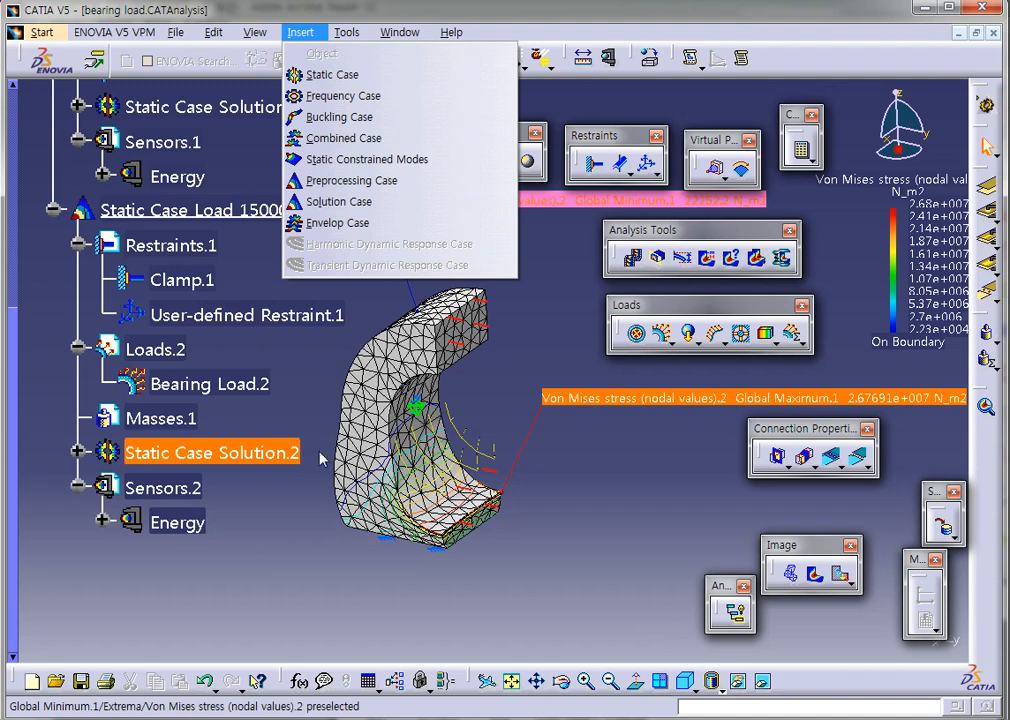
pyautogui.click(308, 555)
pyautogui.moveTo(472, 360); pyautogui.dragTo(473, 394, button='middle')
pyautogui.scroll(5, 489, 388)
pyautogui.click(300, 32)
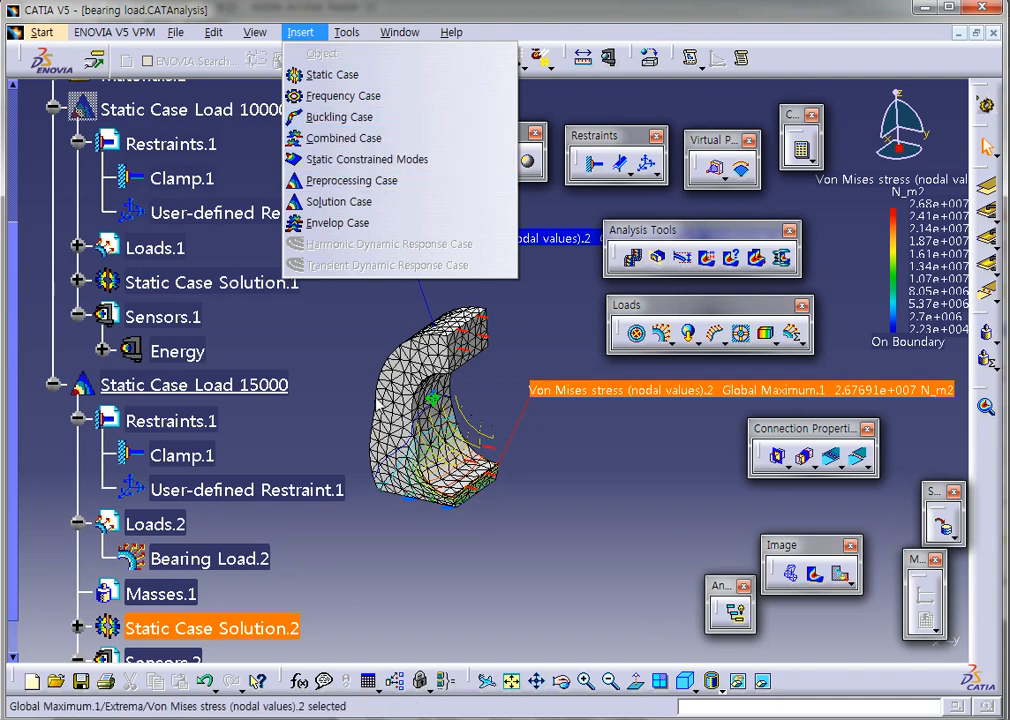
pyautogui.click(330, 395)
pyautogui.scroll(-4, 340, 394)
pyautogui.scroll(3, 345, 394)
pyautogui.click(348, 389)
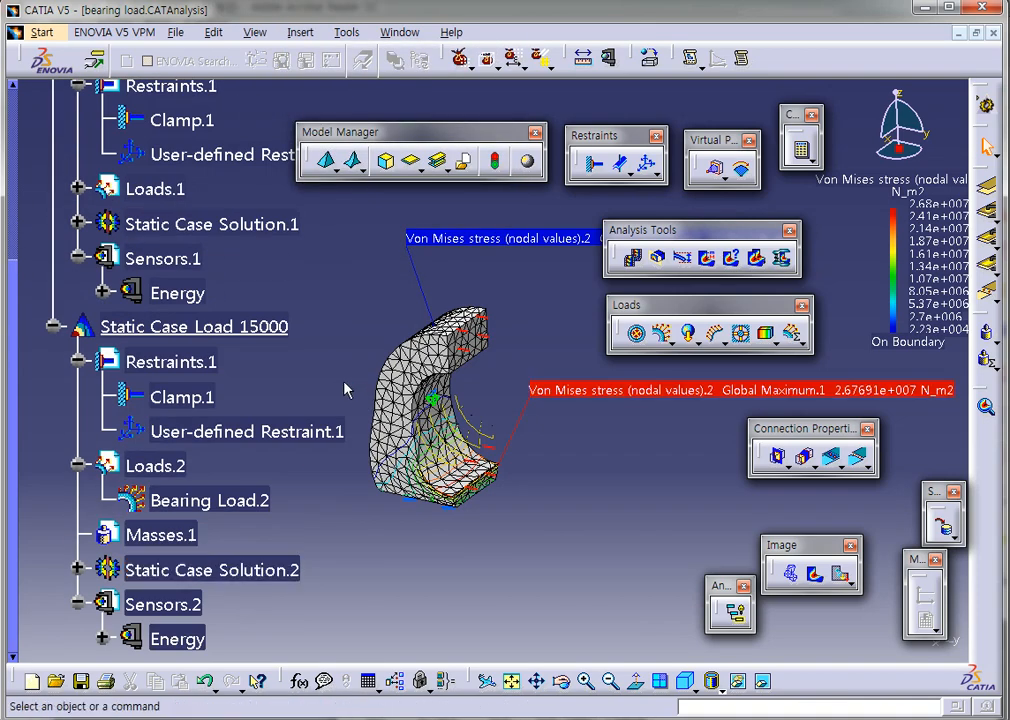
pyautogui.scroll(-1, 346, 388)
pyautogui.scroll(-2, 365, 397)
pyautogui.moveTo(365, 397); pyautogui.dragTo(349, 400, button='middle')
pyautogui.moveTo(12, 463); pyautogui.dragTo(34, 243)
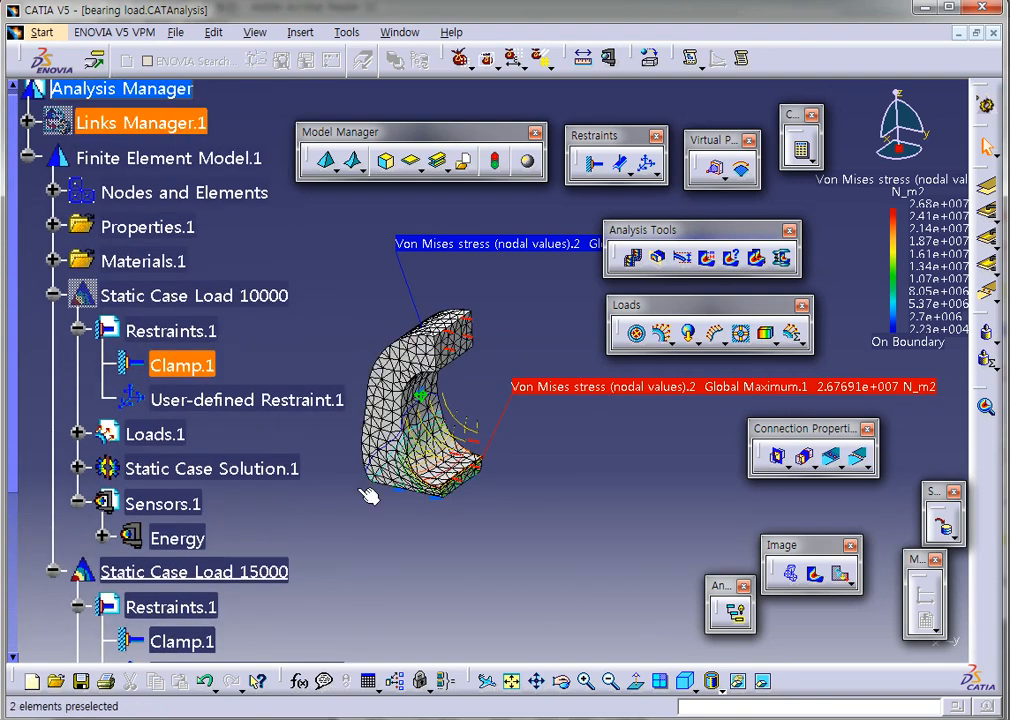
pyautogui.click(505, 719)
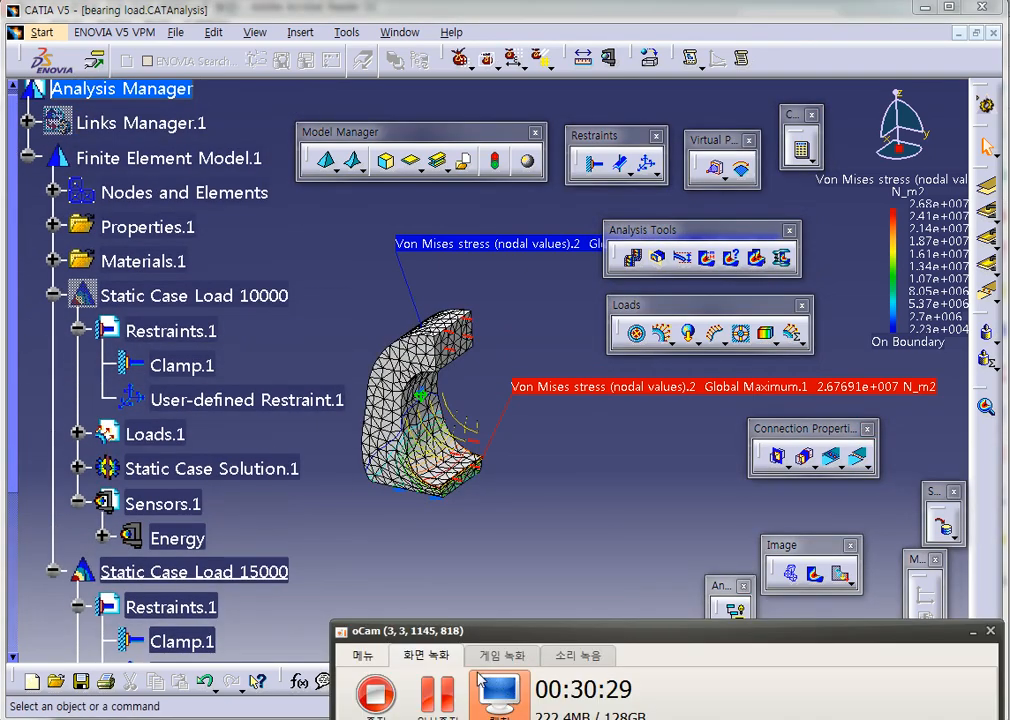